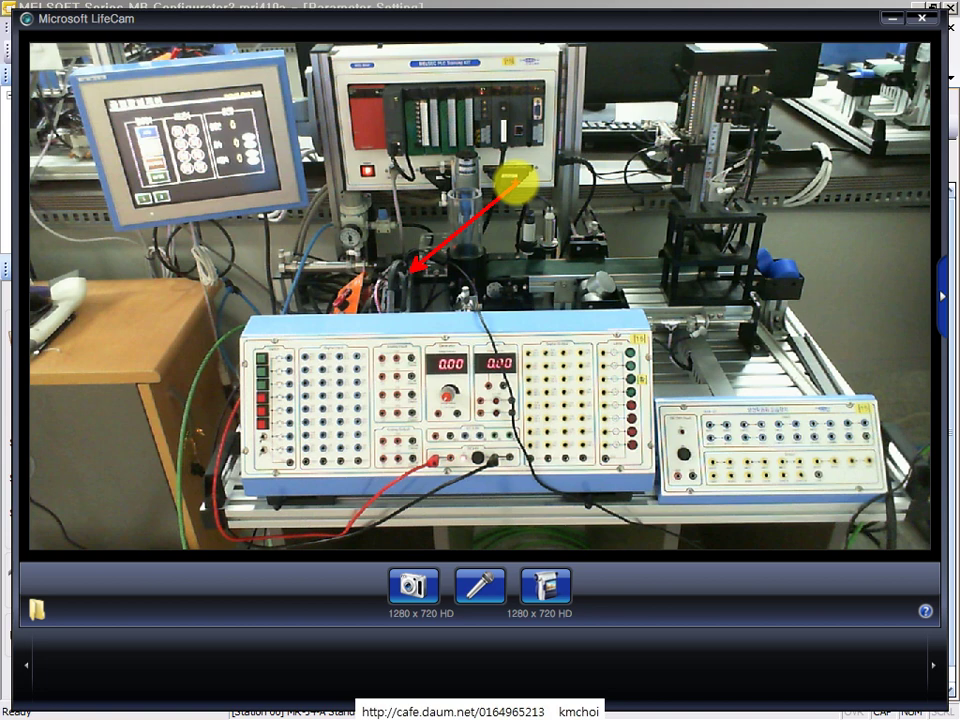
- Switch from the camera view to MR Configurator2 and review the basic servo parameter list for Axis1
key(alt+F4)
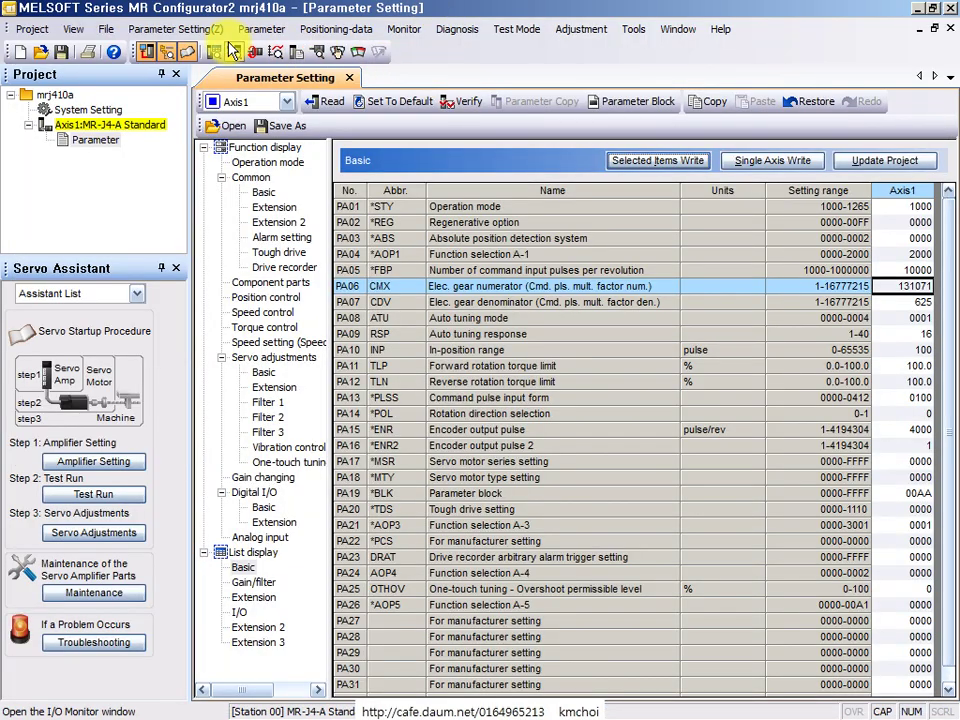
click(255, 29)
mouse_move(185, 35)
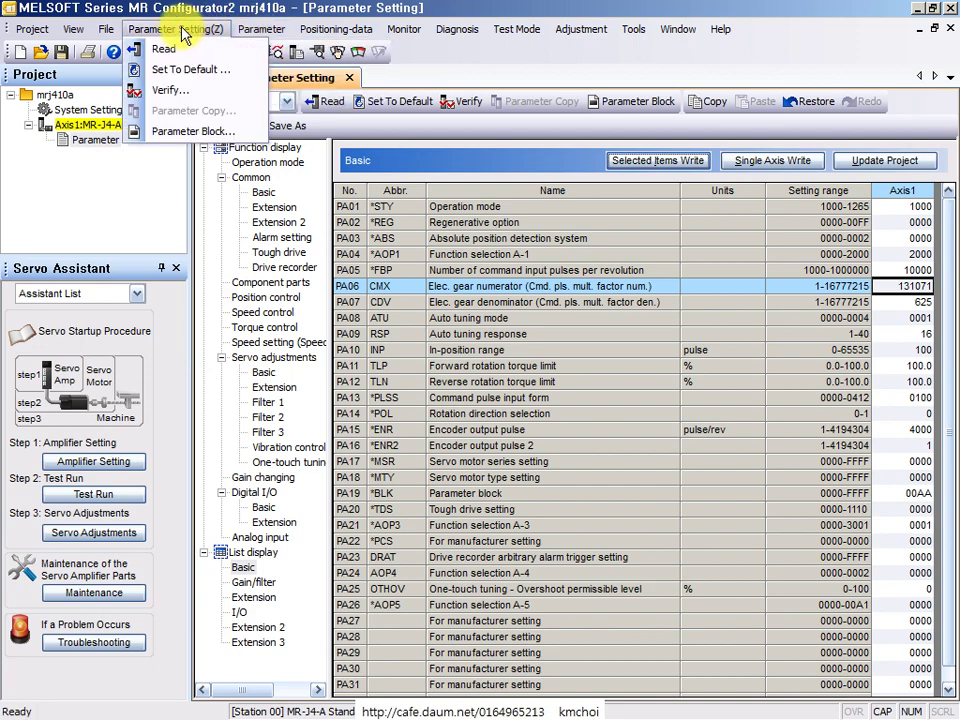
click(383, 22)
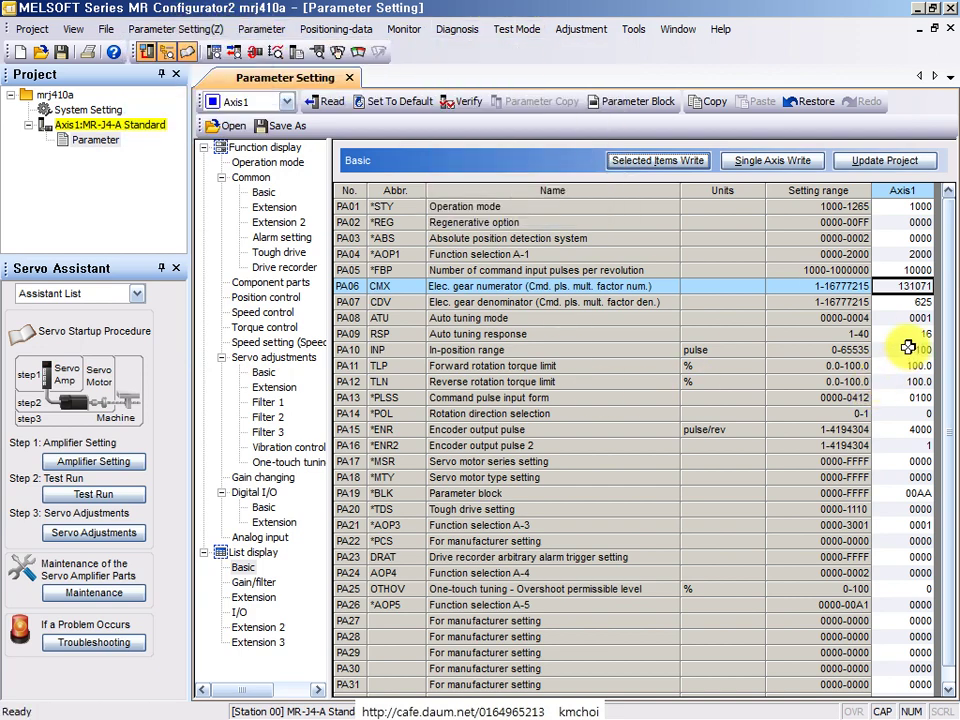
scroll(600, 347, down, 1)
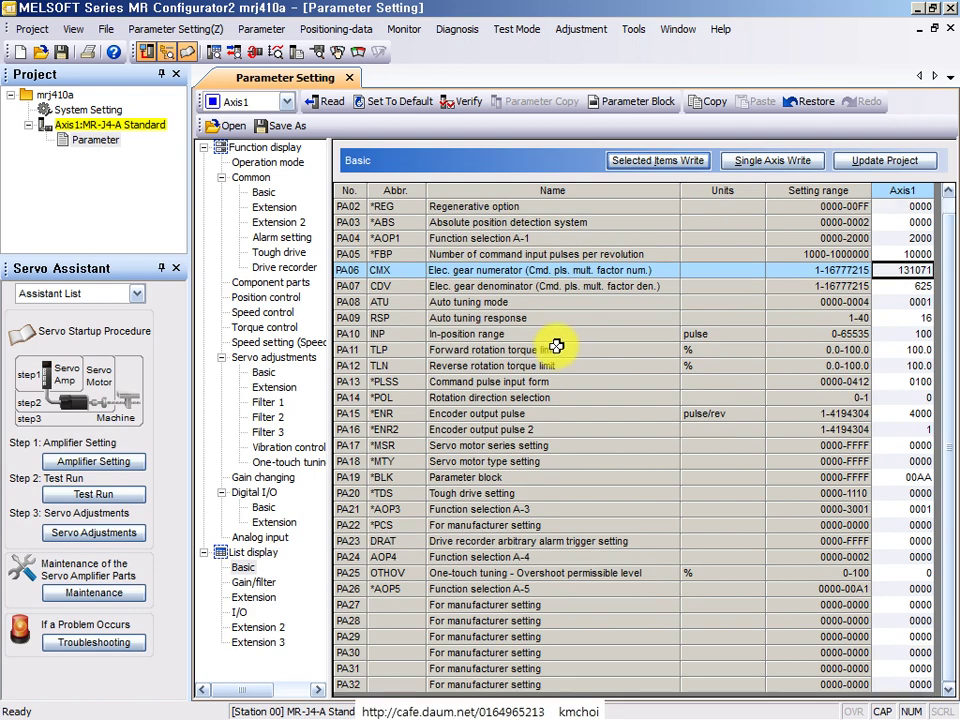
scroll(545, 330, up, 1)
scroll(875, 330, down, 1)
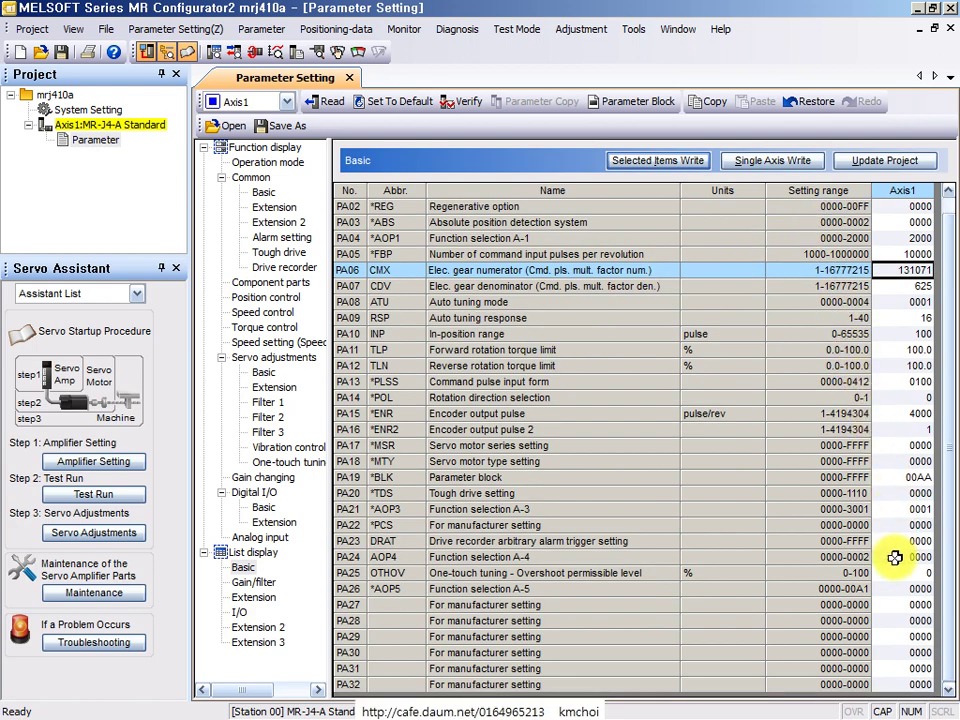
scroll(880, 558, up, 1)
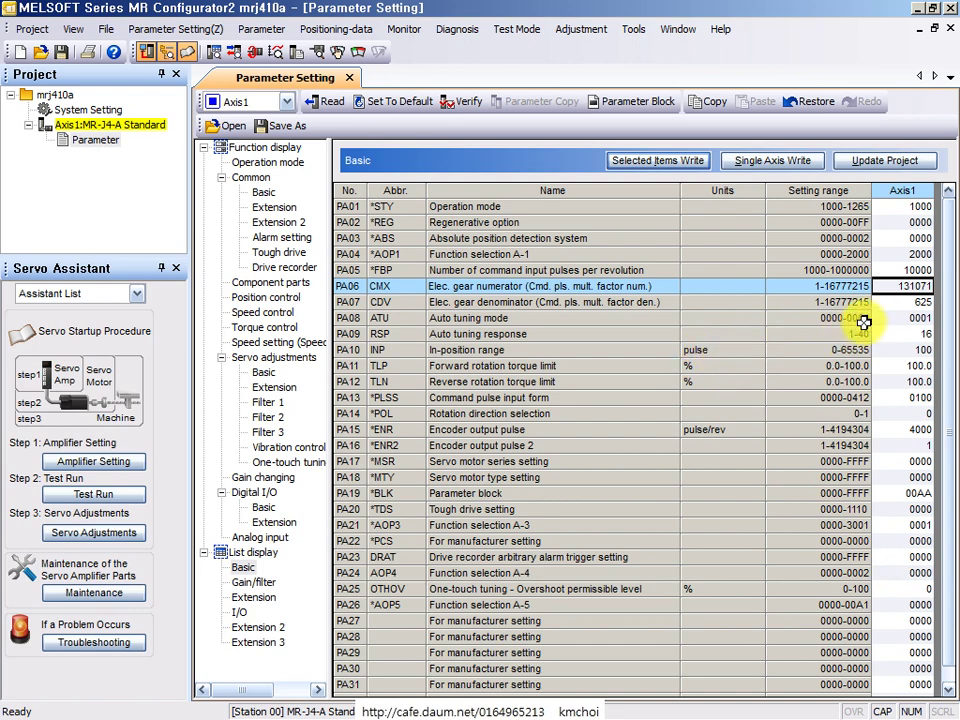
- Set the electronic gear numerator PA06 to 131072 for Axis1 and write the selected parameter to the servo amplifier
click(916, 289)
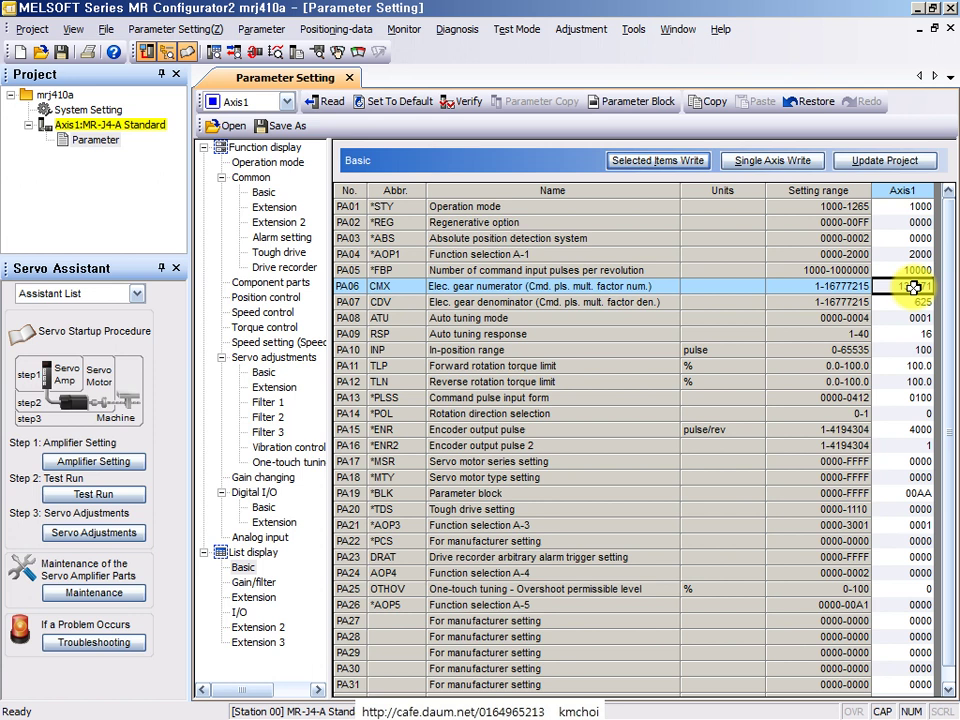
key(alt+Tab)
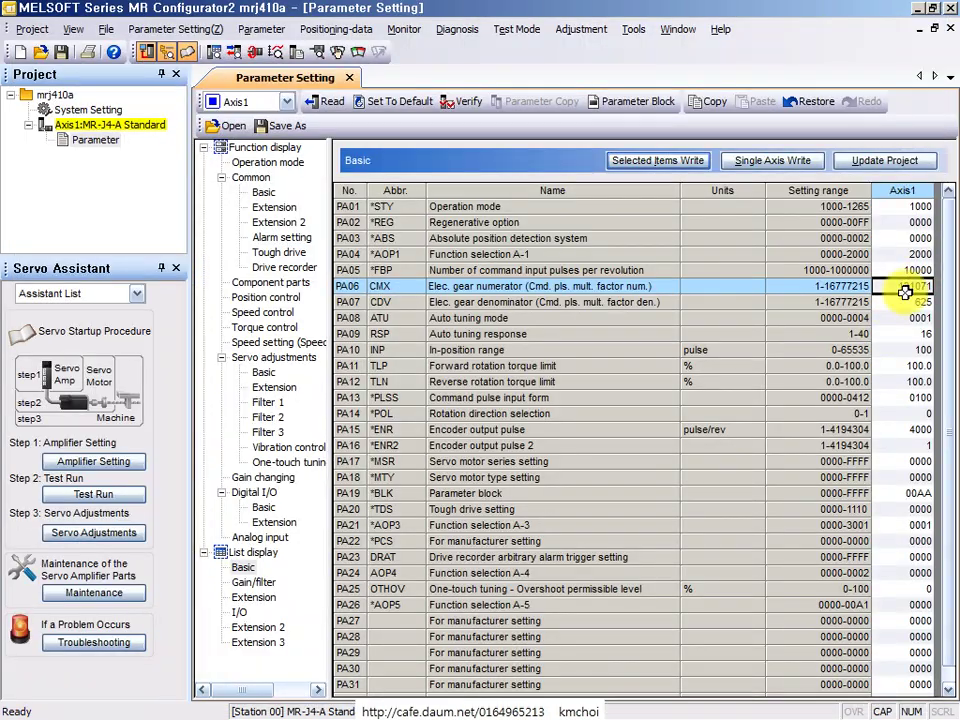
click(910, 286)
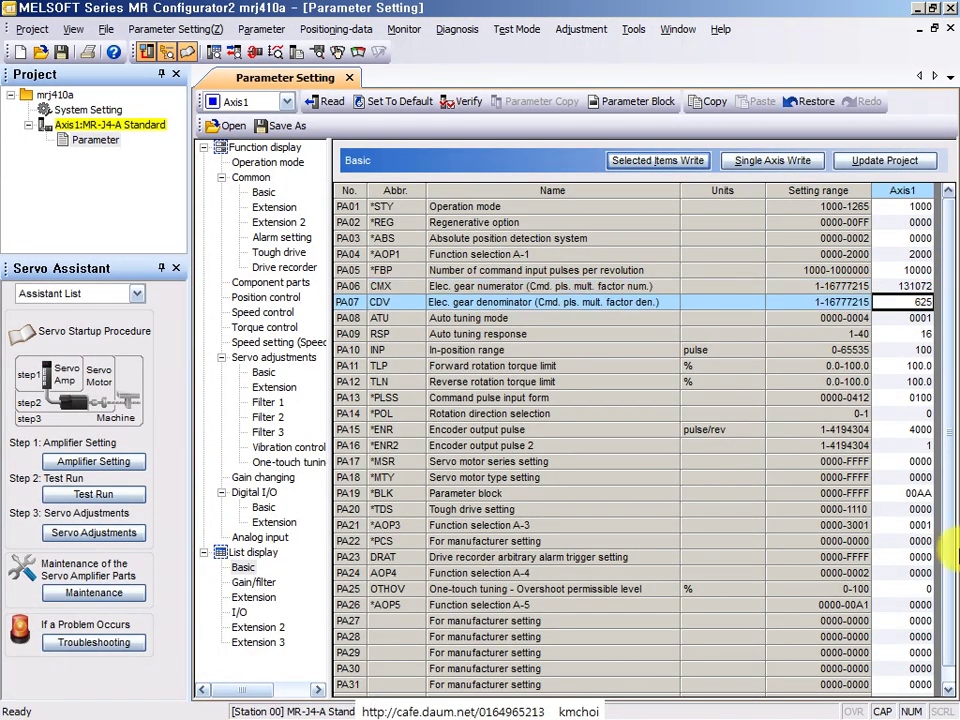
click(664, 161)
click(512, 409)
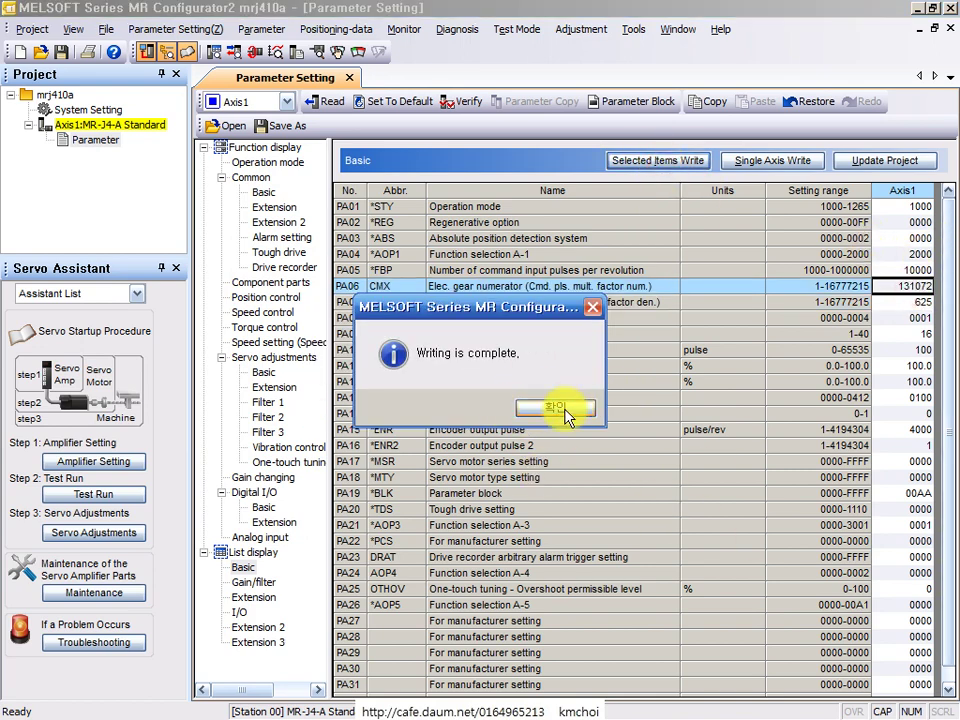
click(556, 410)
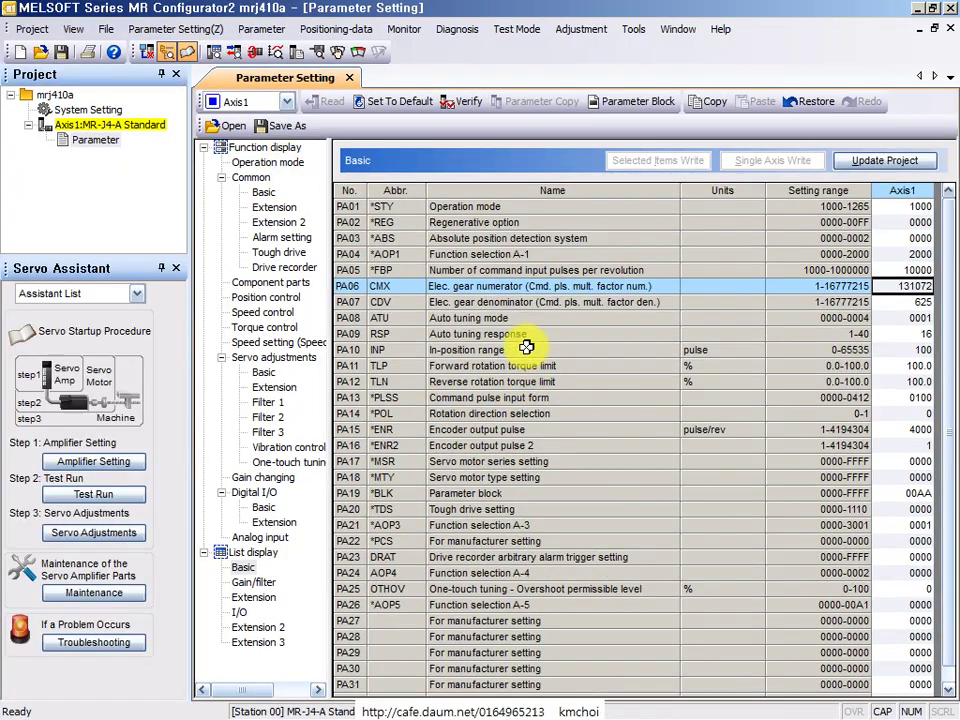
- Exit MR Configurator2, closing the project and saving its modifications
click(950, 8)
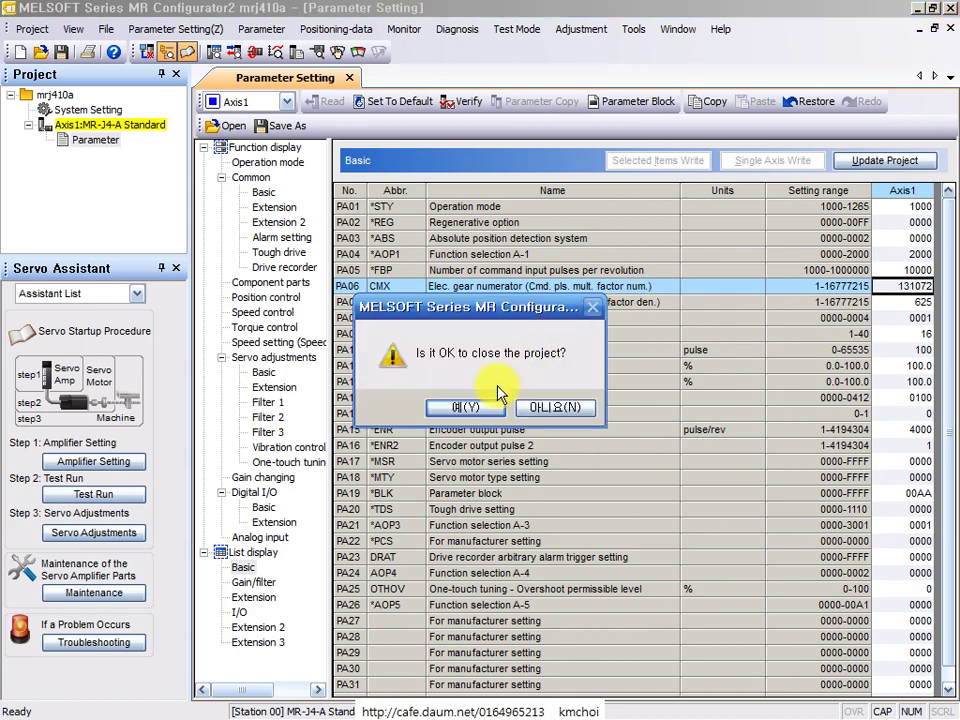
click(463, 408)
click(545, 408)
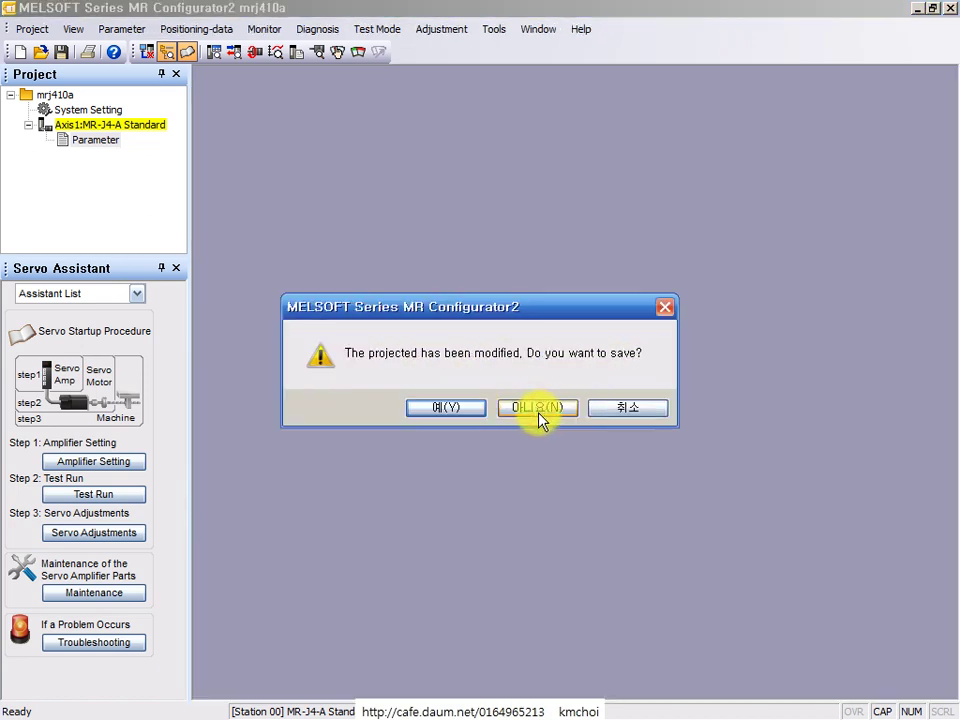
click(443, 407)
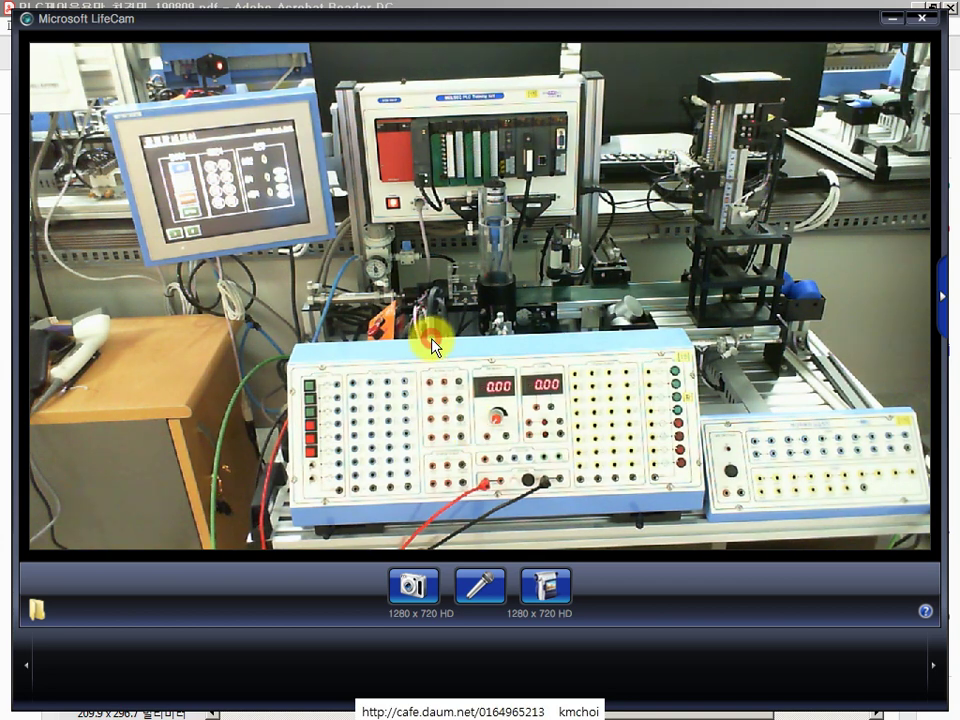
- Switch to the PLC control PDF in Acrobat Reader and examine the QD75P1, QD75P2 and QD75P4 positioning module drawings on page 25
click(456, 12)
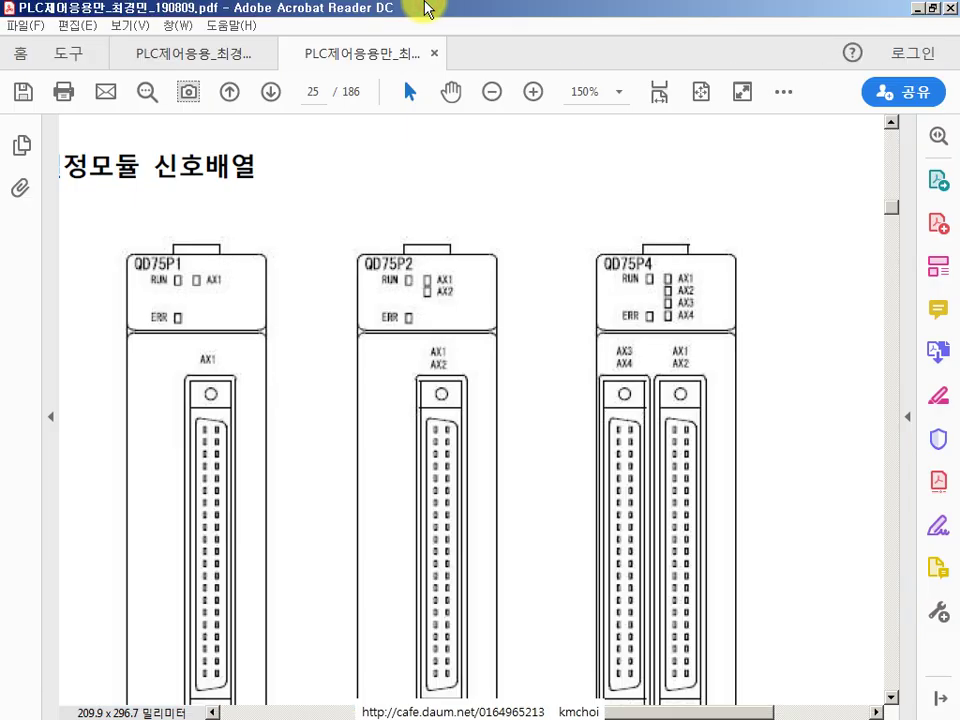
key(ctrl+2)
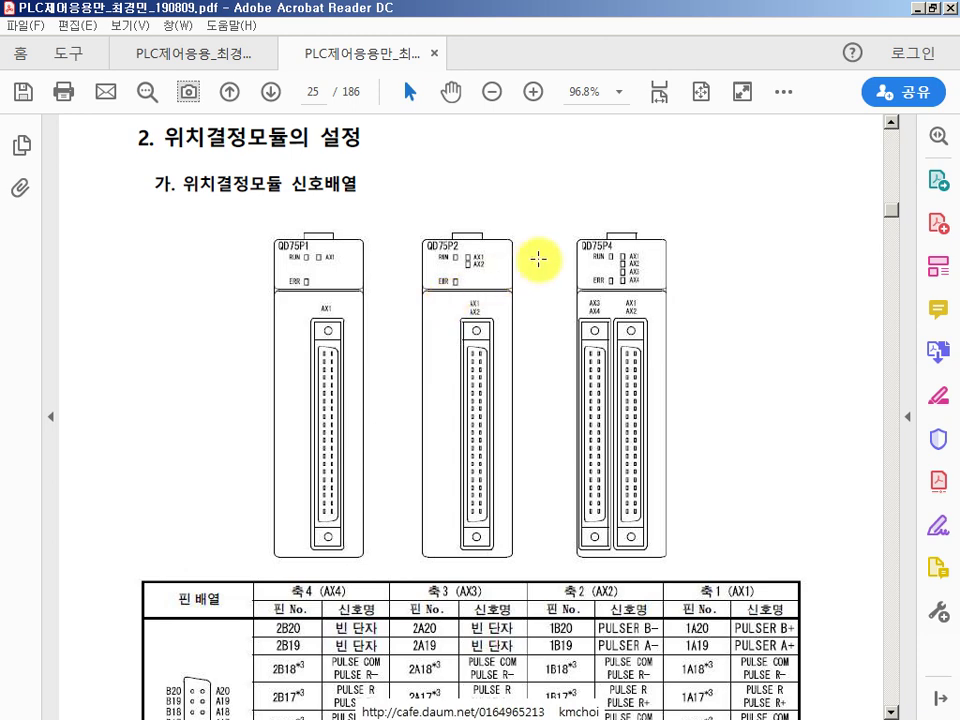
drag(155, 104, 398, 175)
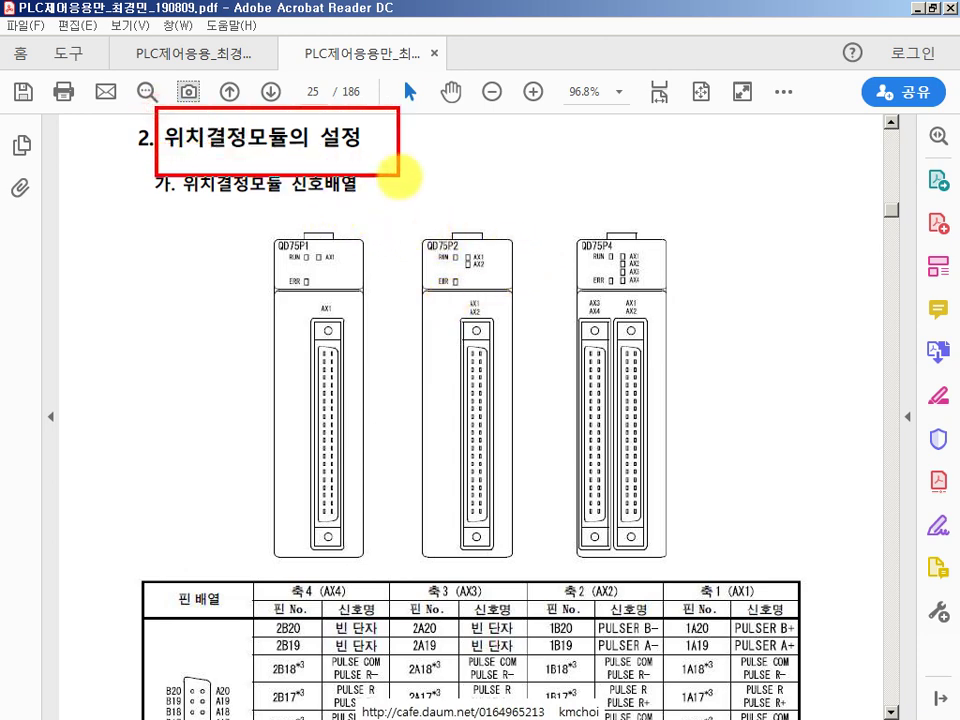
scroll(587, 261, up, 1)
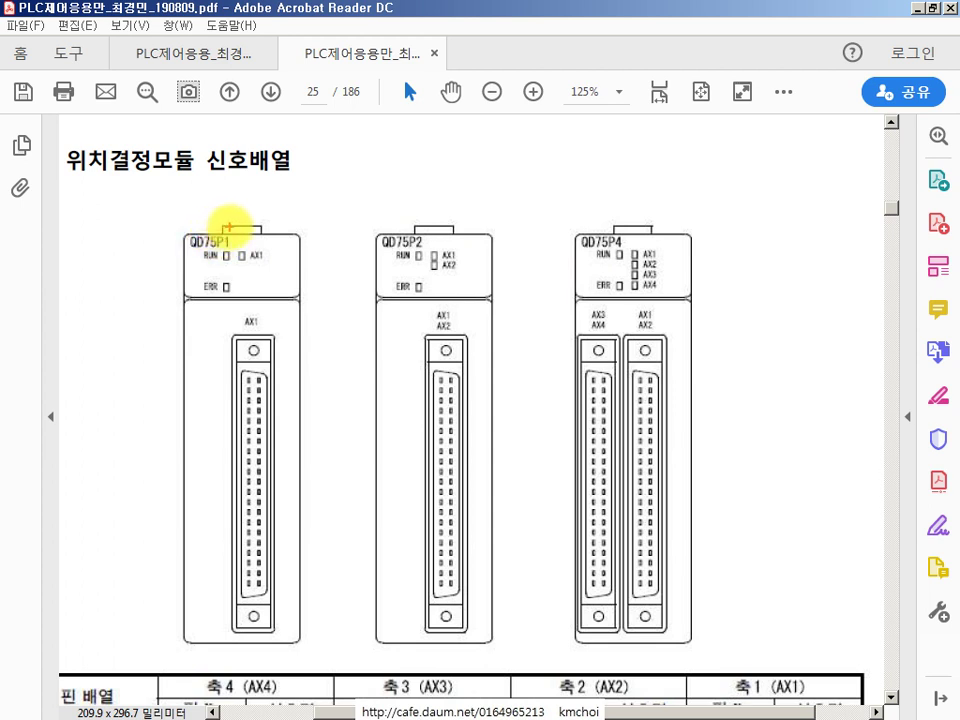
drag(220, 232, 274, 169)
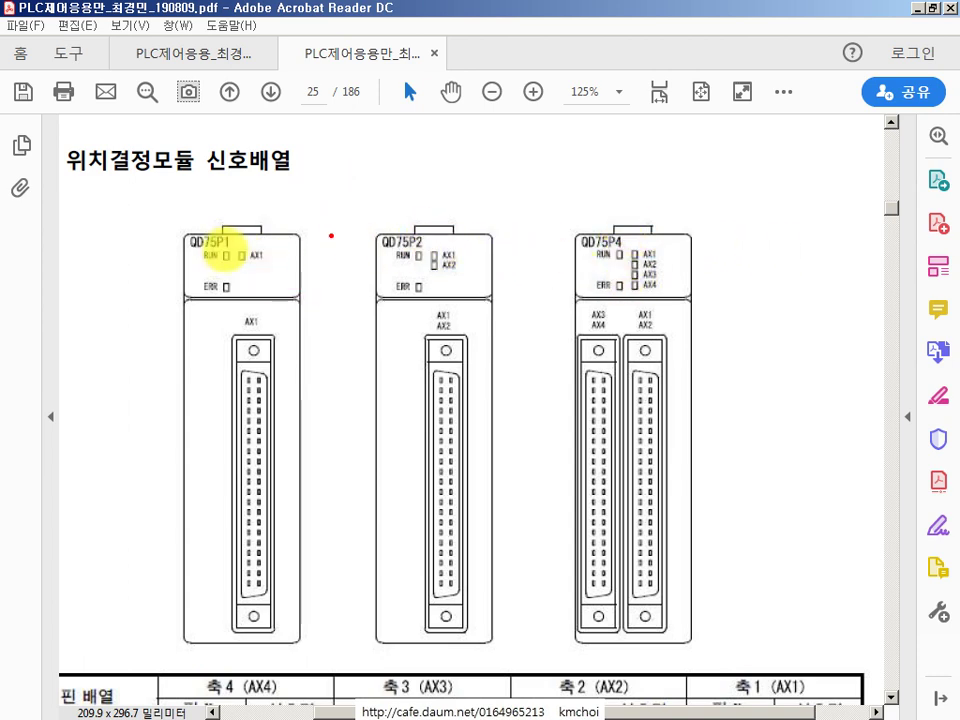
ctrl+scroll(235, 262, up, 2)
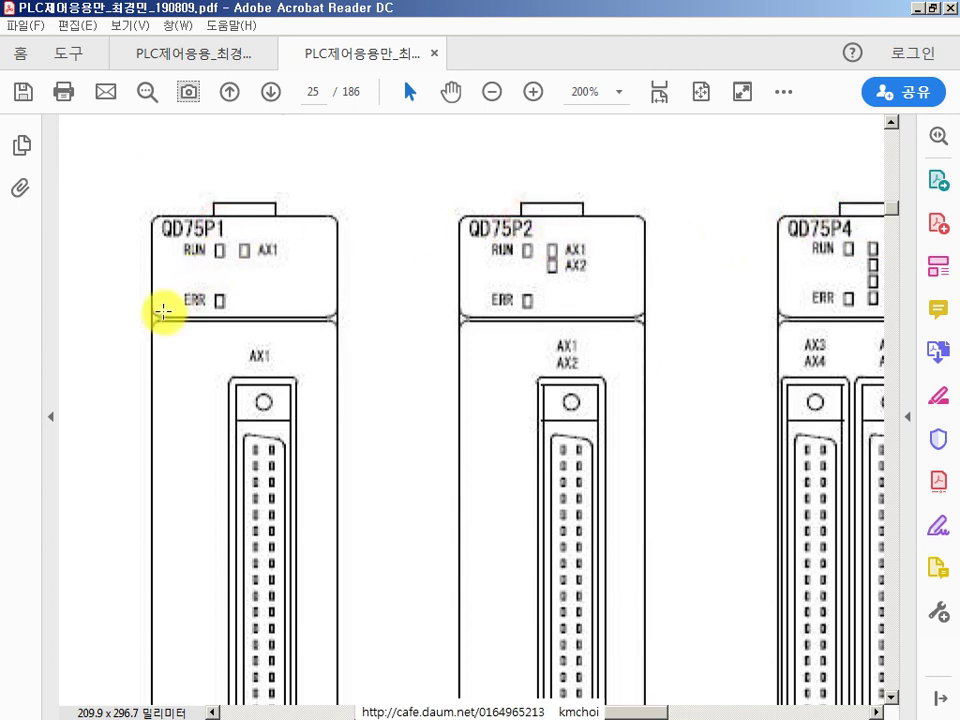
ctrl+scroll(163, 315, down, 1)
scroll(163, 315, down, 2)
scroll(369, 390, down, 5)
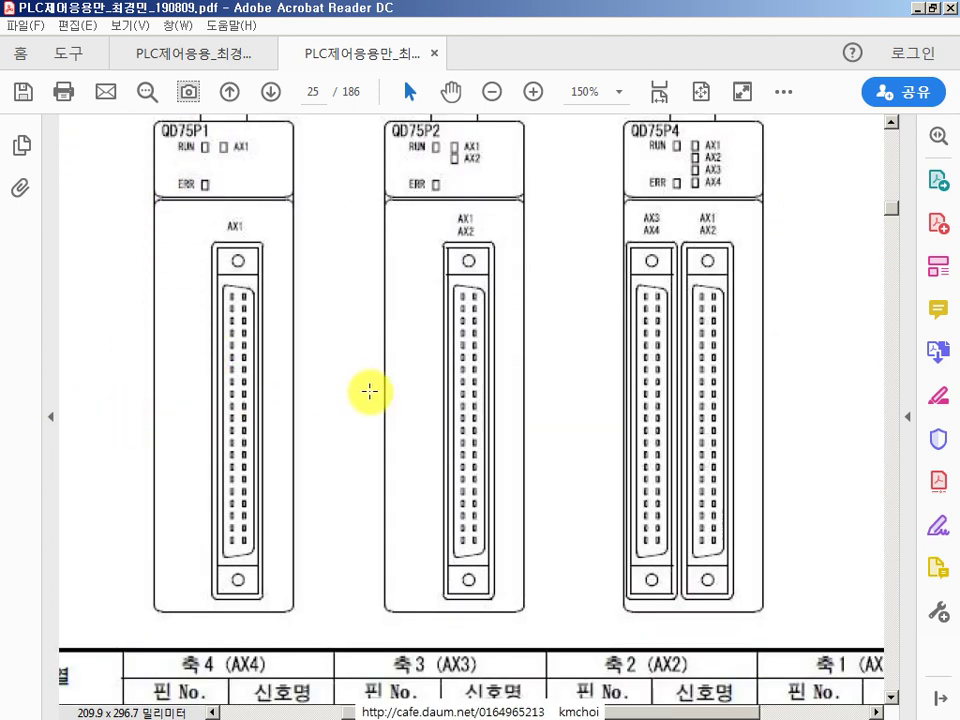
- Examine the positioning module's connector pin assignment table on page 25, focusing on the axis 1 (AX1) pins and signal names
ctrl+scroll(467, 392, down, 1)
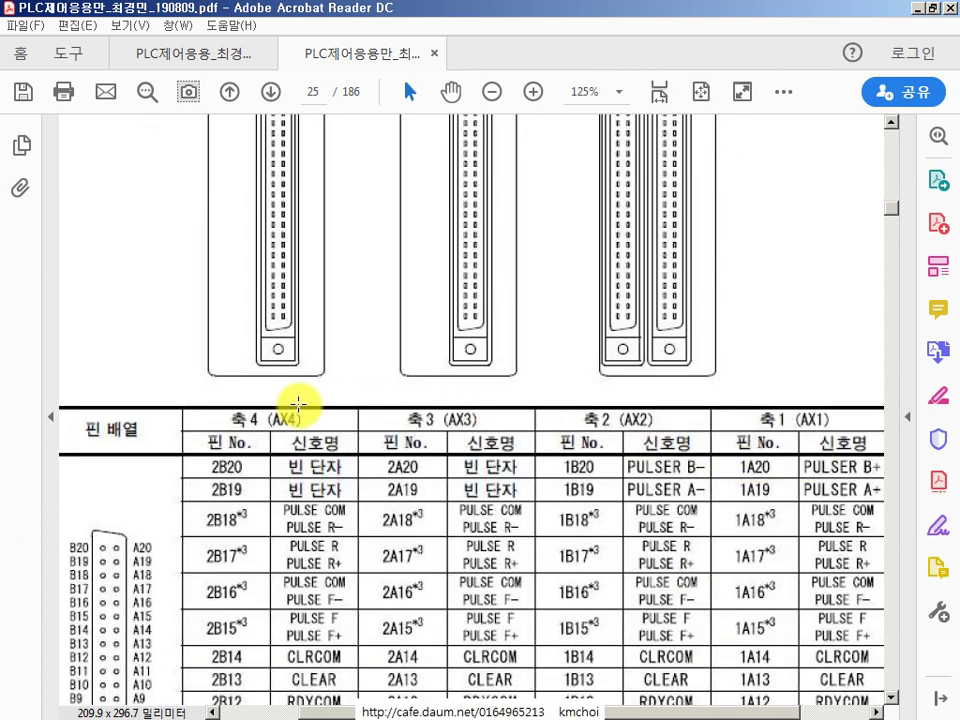
scroll(268, 429, down, 1)
ctrl+scroll(648, 455, down, 1)
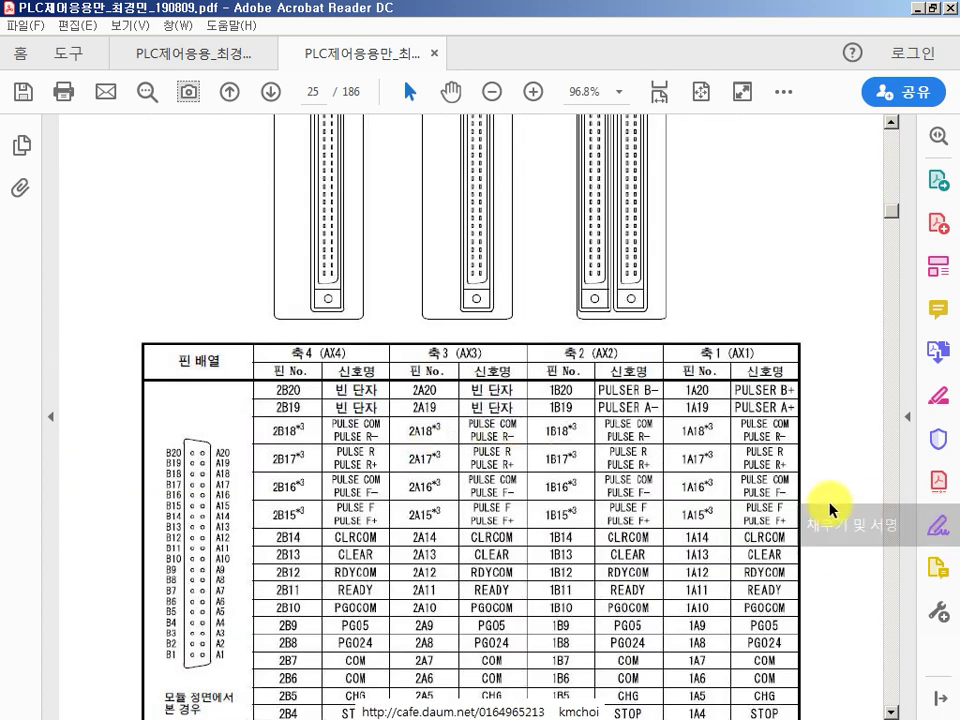
ctrl+scroll(825, 482, up, 1)
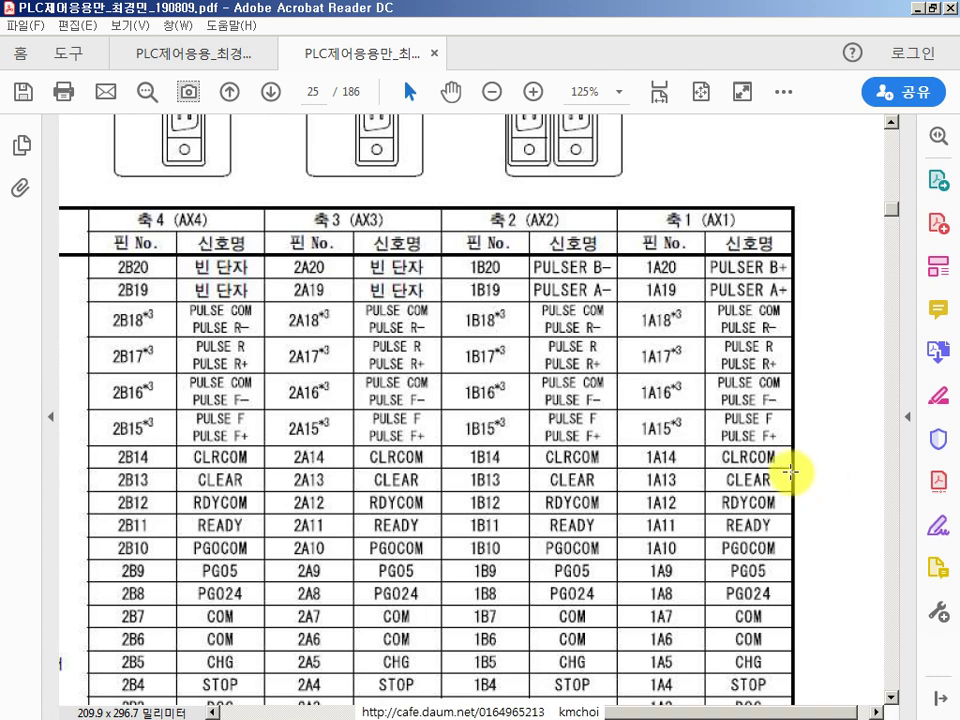
scroll(793, 466, down, 1)
ctrl+scroll(793, 461, down, 1)
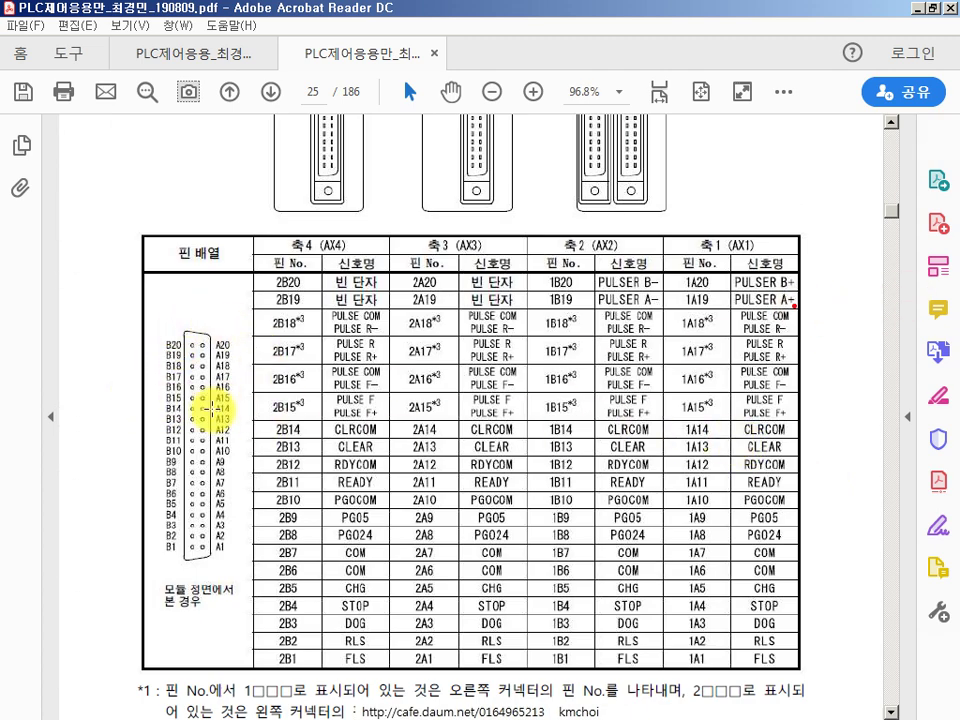
click(855, 449)
scroll(761, 364, up, 1)
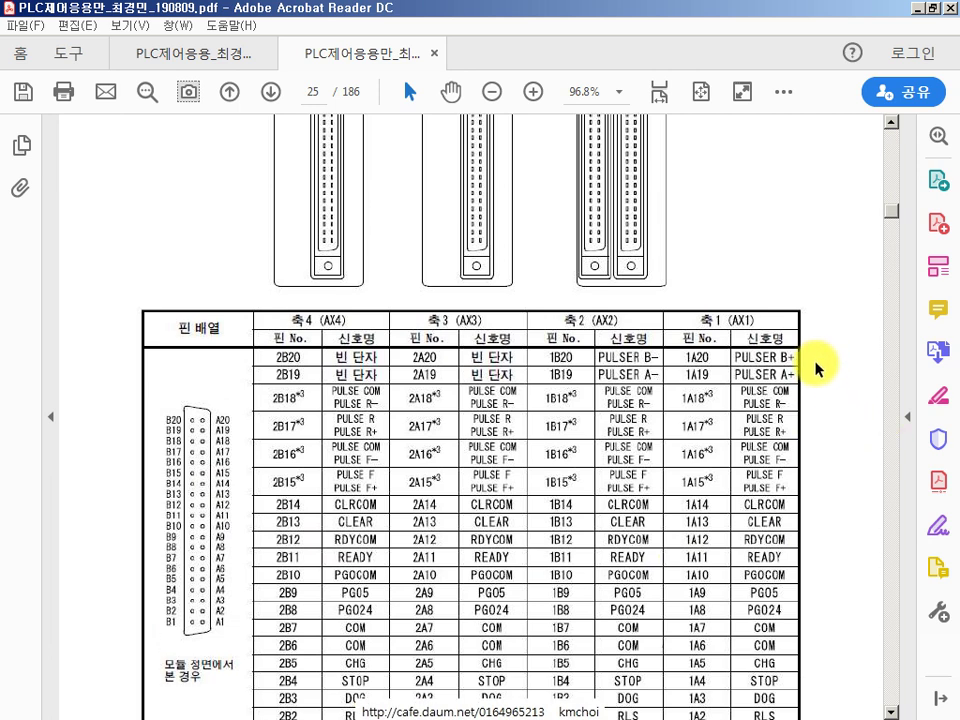
drag(690, 321, 833, 598)
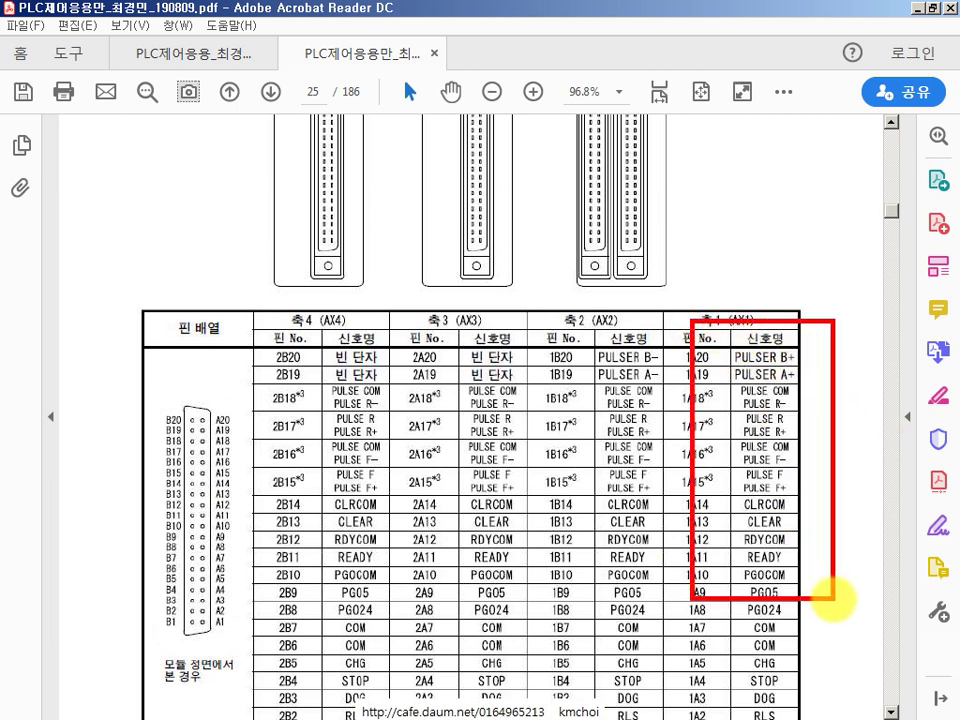
scroll(707, 240, down, 1)
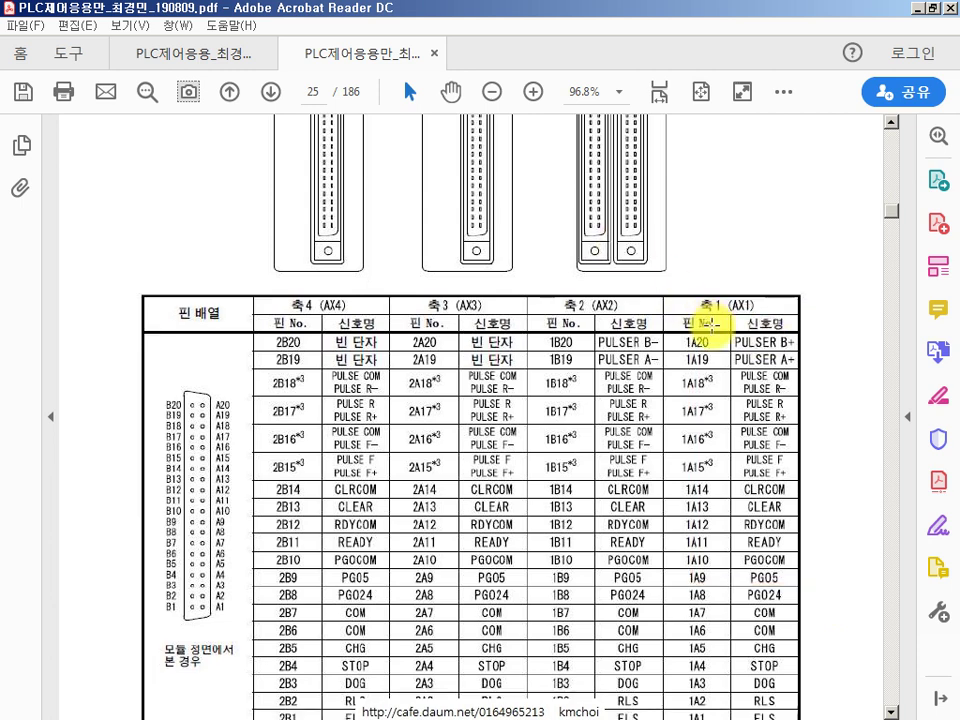
scroll(725, 341, down, 1)
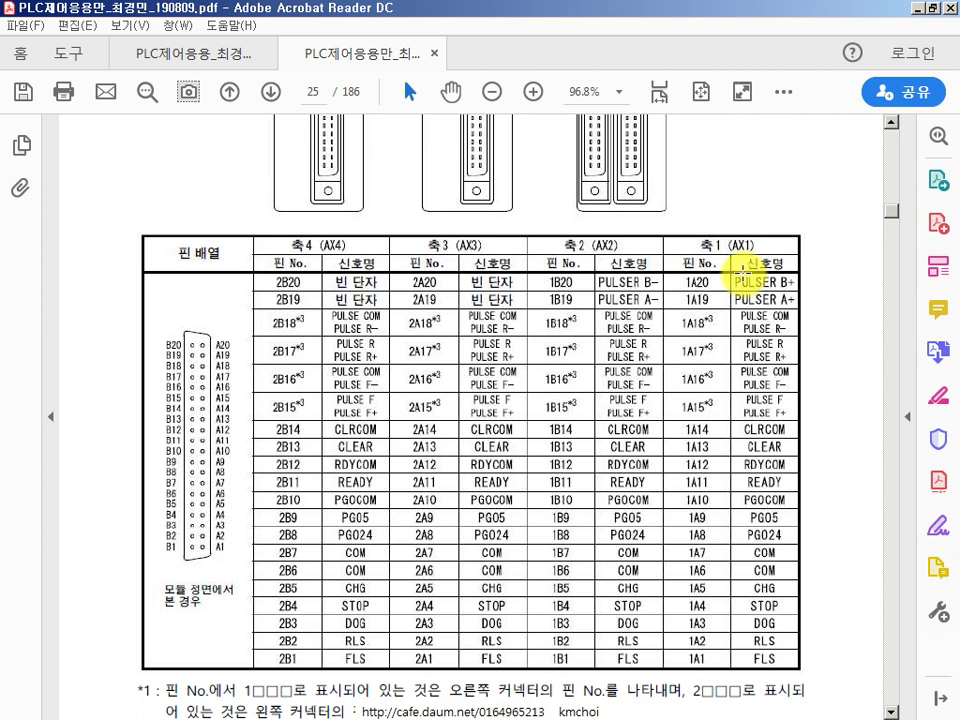
- Examine the interface internal circuit table on page 26, covering external wiring, pin numbers, signal names and wiring requirements
scroll(776, 311, down, 1)
scroll(740, 295, down, 3)
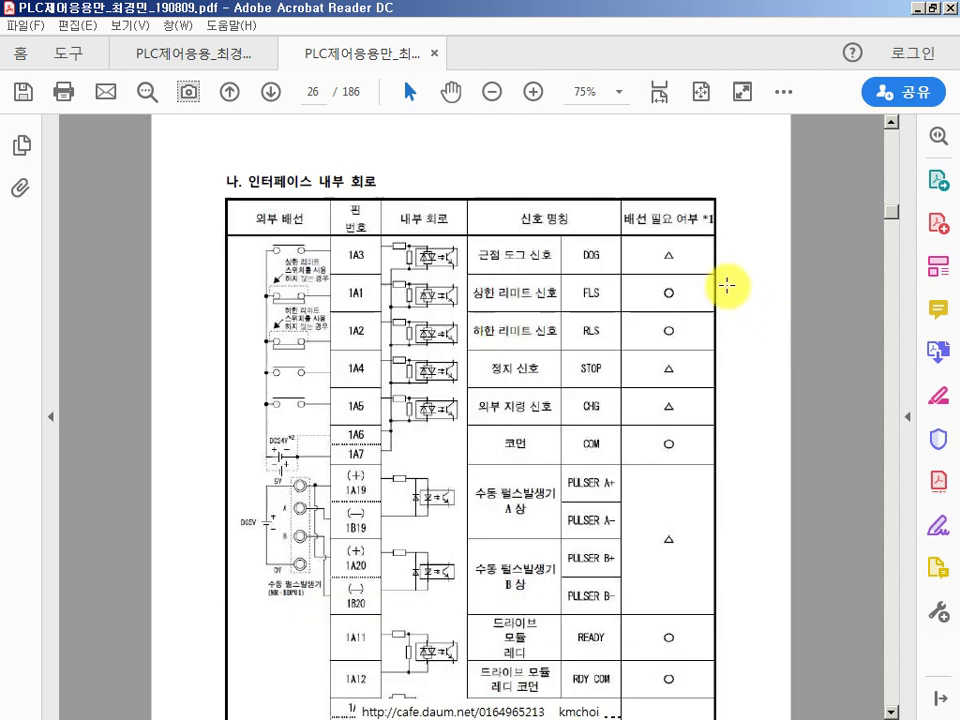
scroll(727, 286, down, 1)
scroll(444, 231, up, 1)
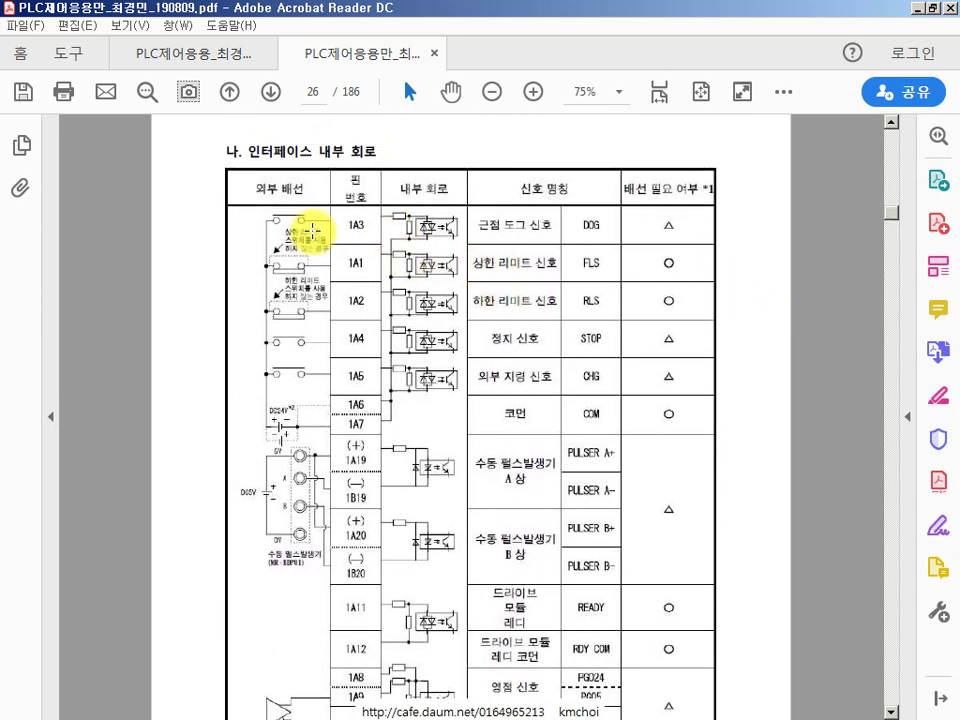
mouse_move(212, 125)
mouse_down()
mouse_move(682, 558)
mouse_move(724, 609)
mouse_up()
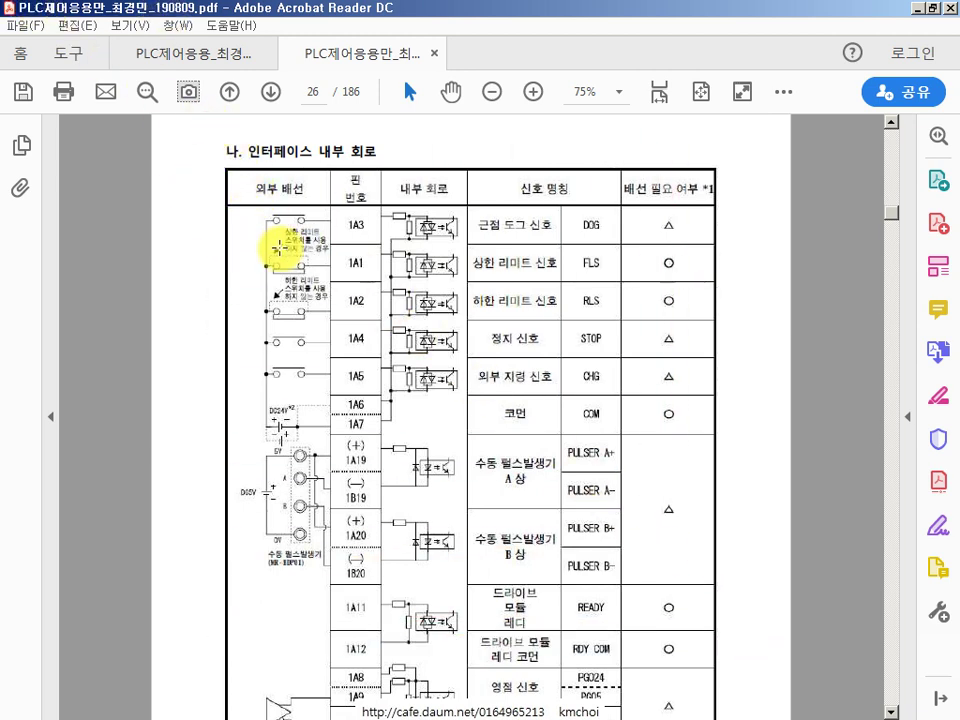
key(ctrl+2)
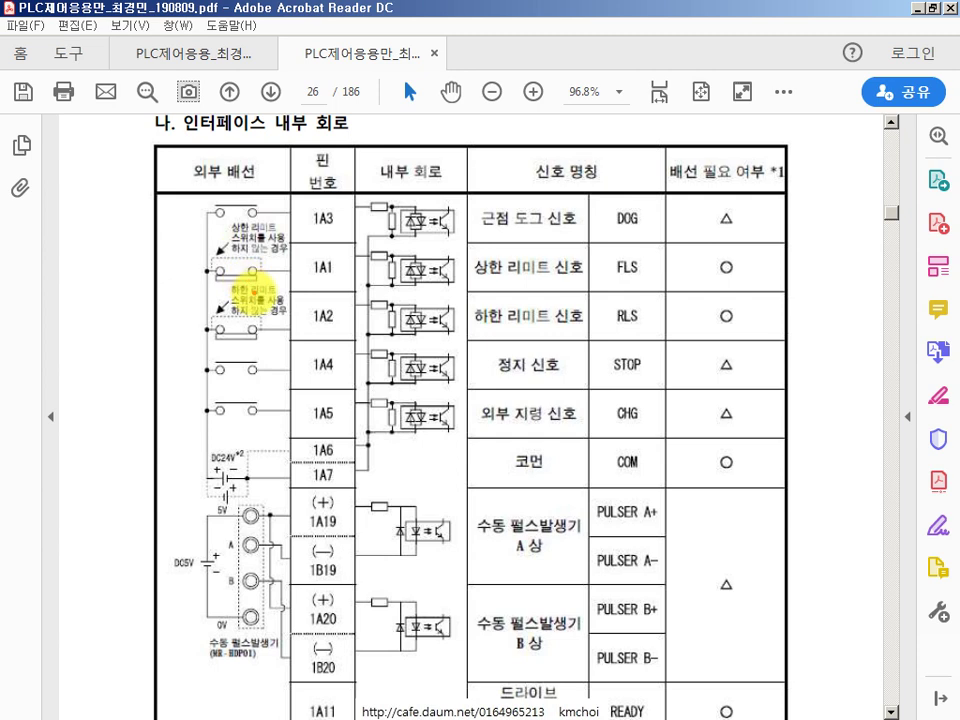
key(ctrl+minus)
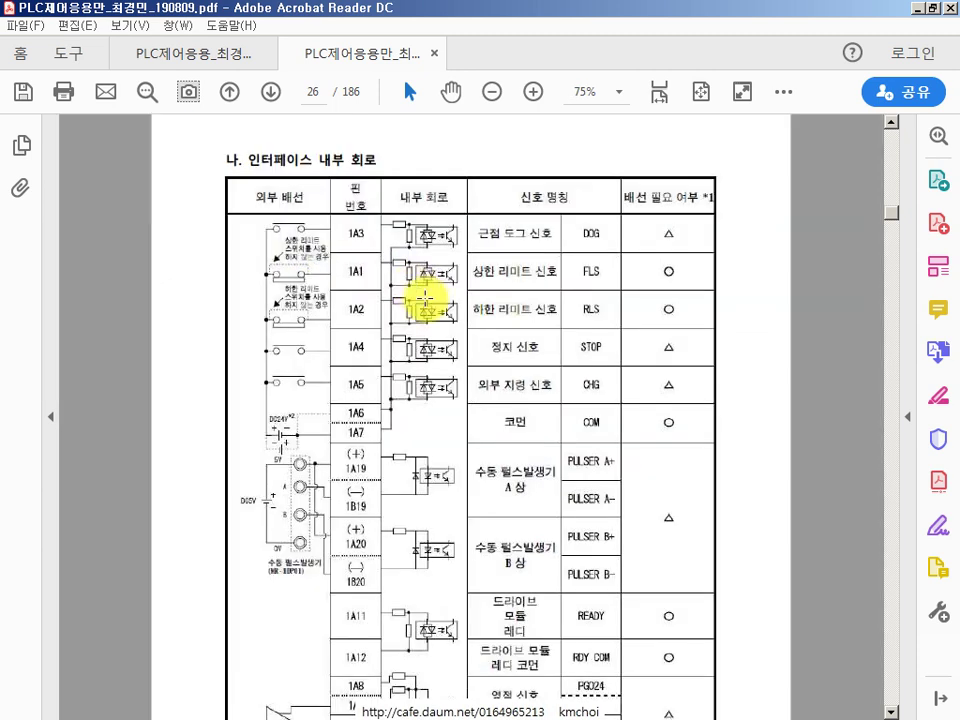
scroll(458, 318, down, 3)
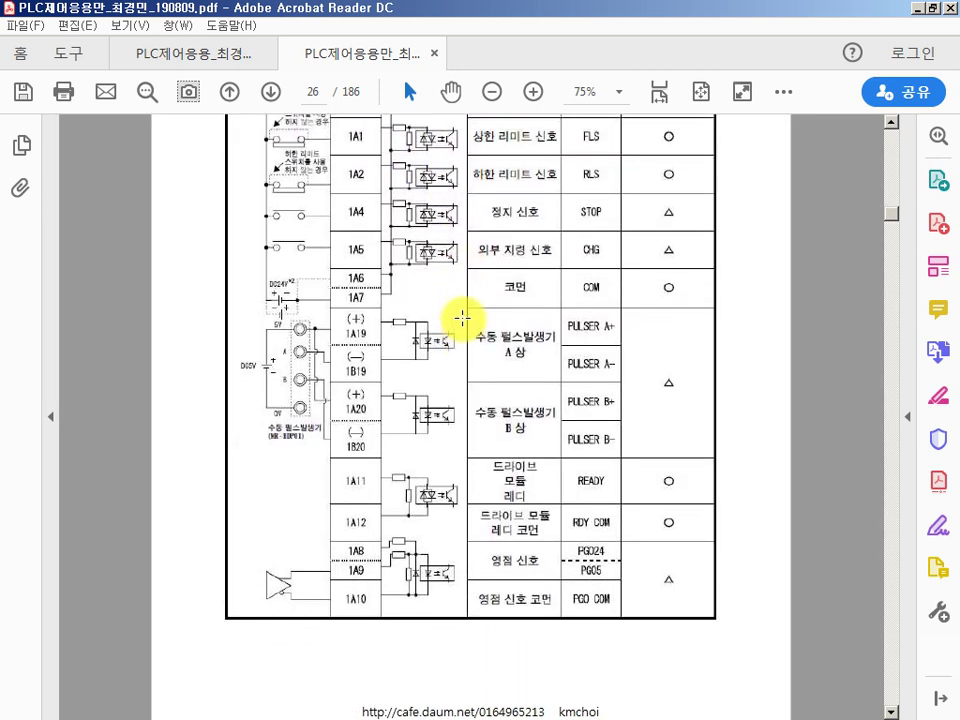
- Examine the servo amplifier connection example on page 27, focusing on the wiring between the QD75D positioning unit and the CN1 connector
scroll(620, 438, down, 10)
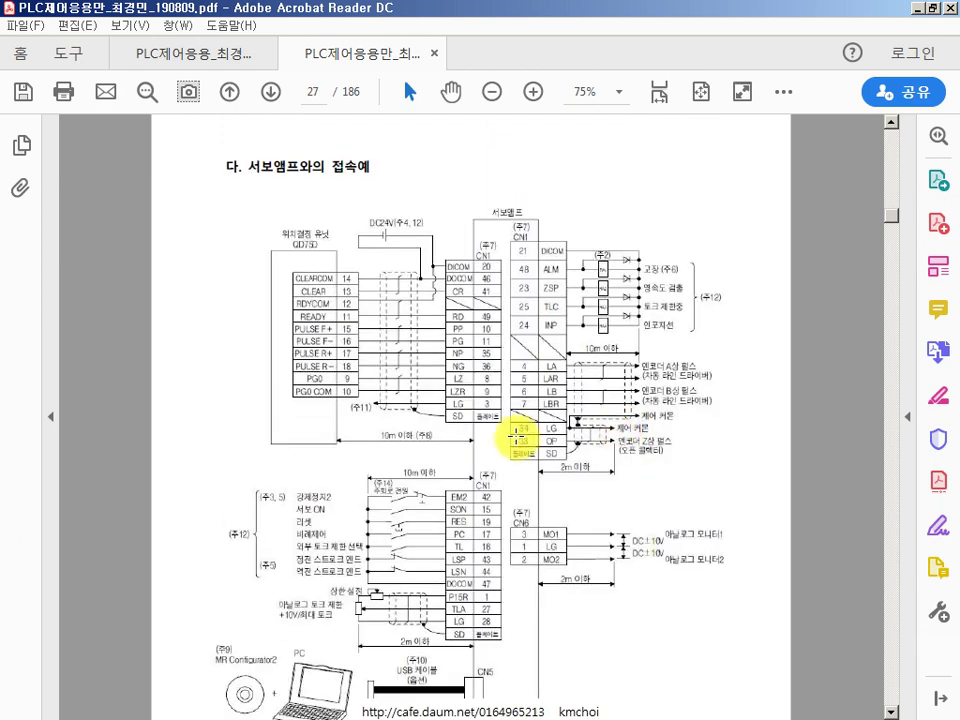
key(ctrl+2)
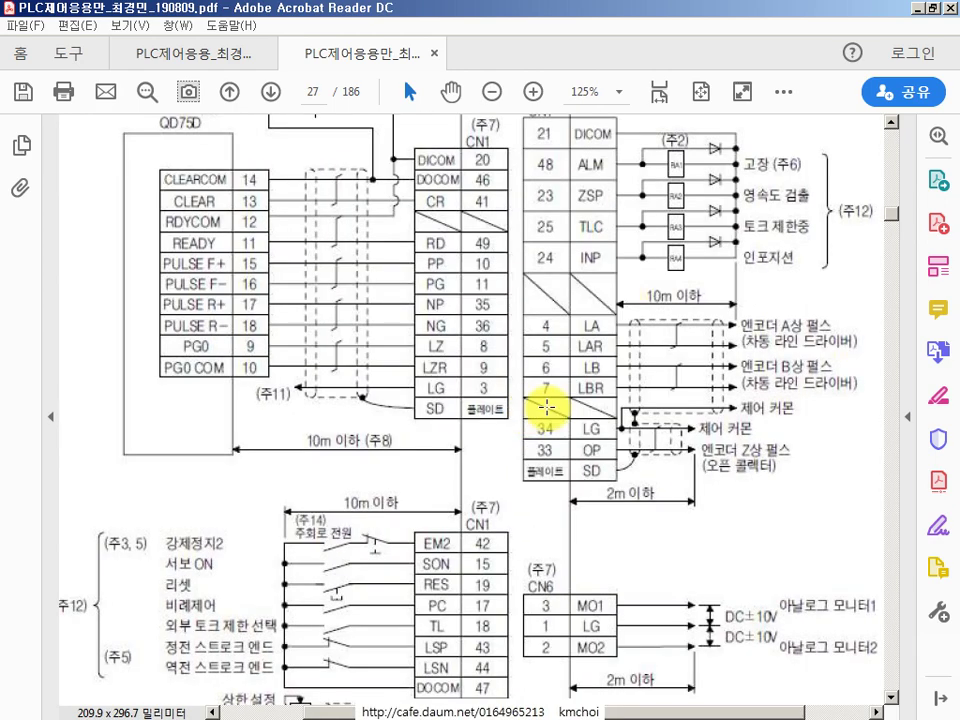
scroll(551, 403, down, 2)
scroll(539, 355, down, 1)
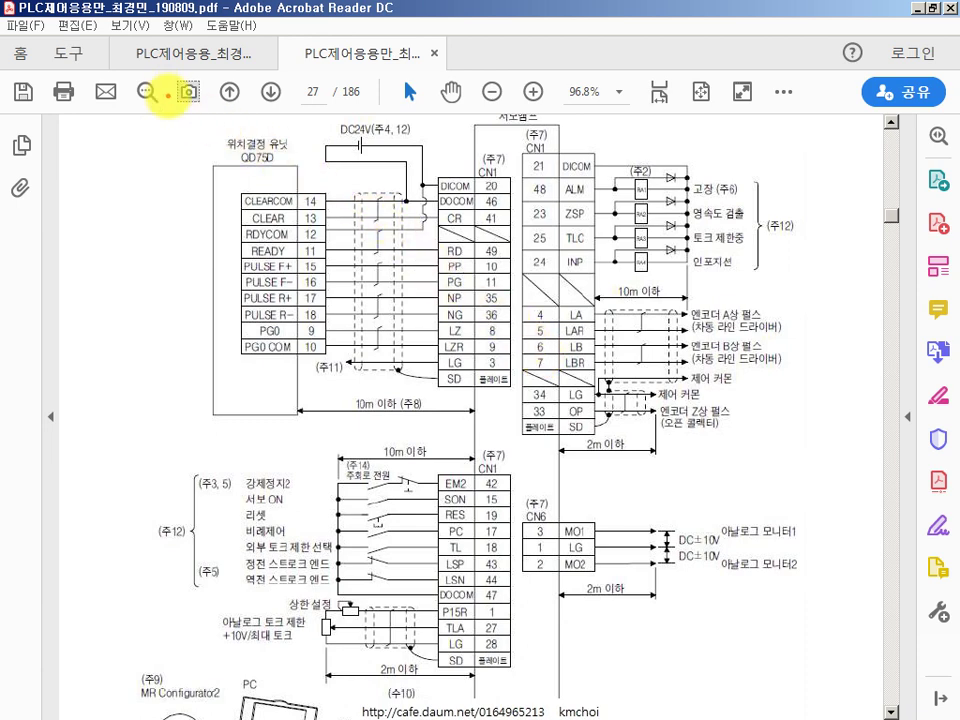
drag(163, 82, 690, 576)
key(Escape)
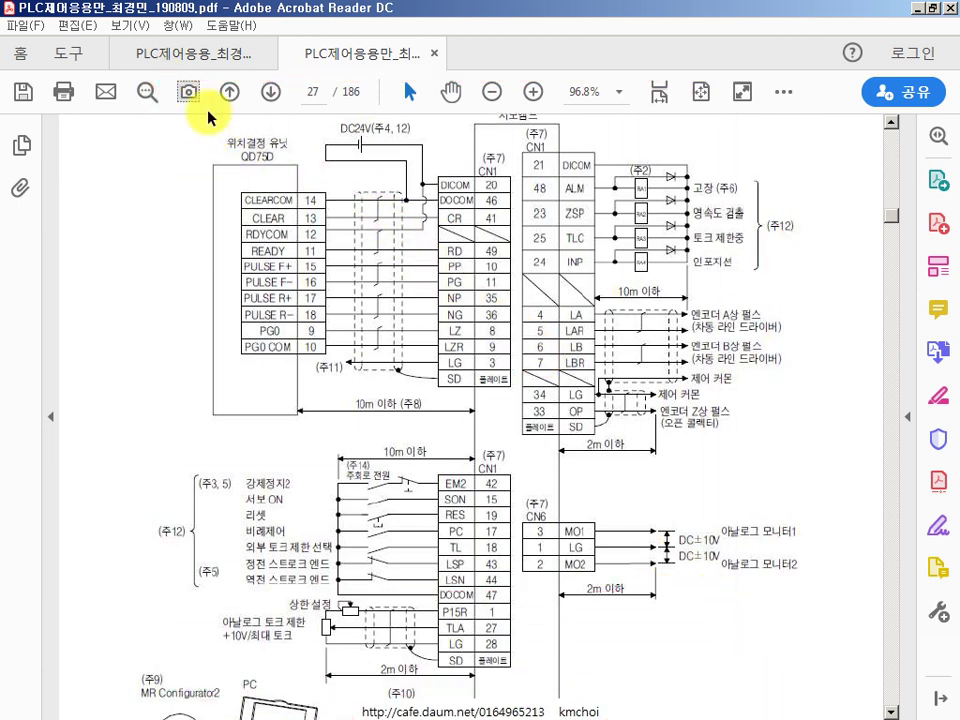
scroll(128, 190, down, 3)
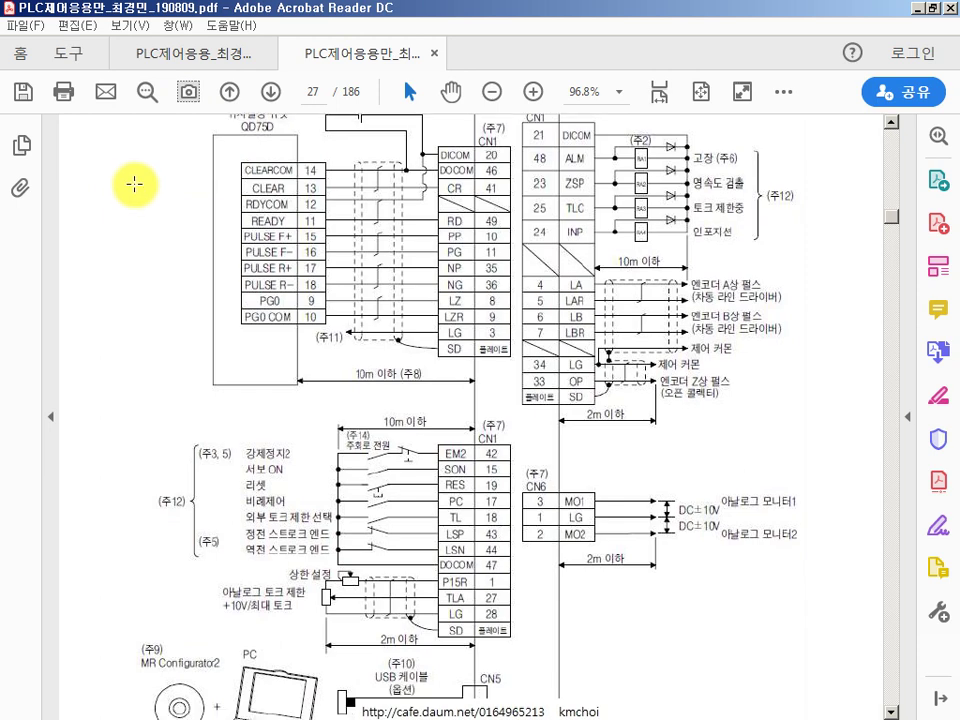
scroll(130, 190, down, 5)
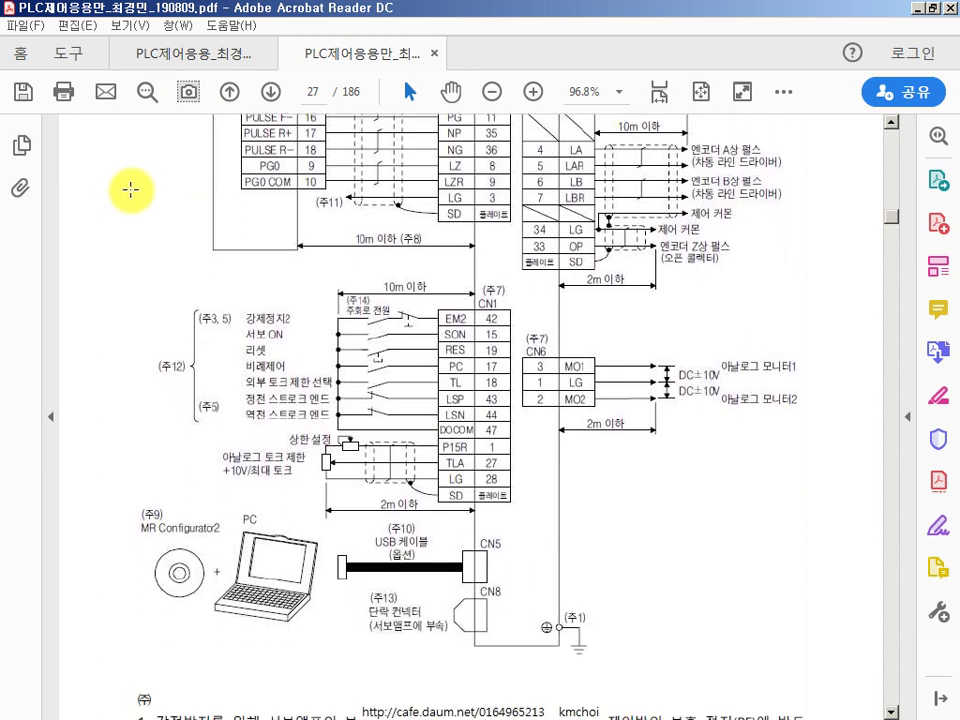
- Review the connection notes on page 28 and the positioning module parameter setting section on page 29
scroll(130, 190, down, 15)
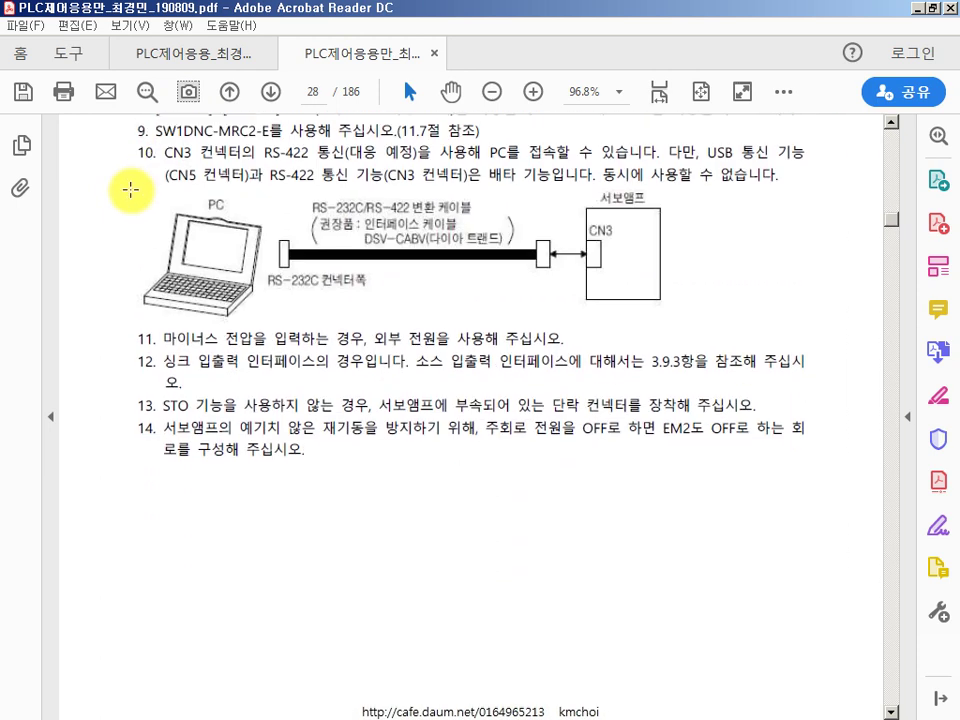
scroll(131, 193, down, 10)
scroll(131, 193, up, 2)
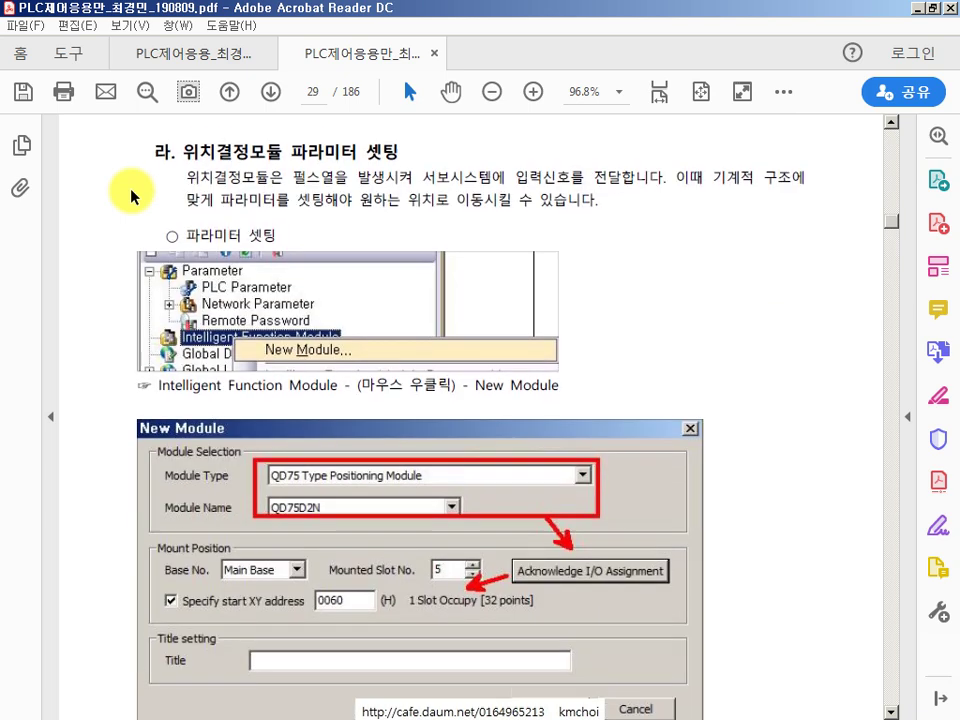
drag(186, 166, 369, 163)
click(349, 163)
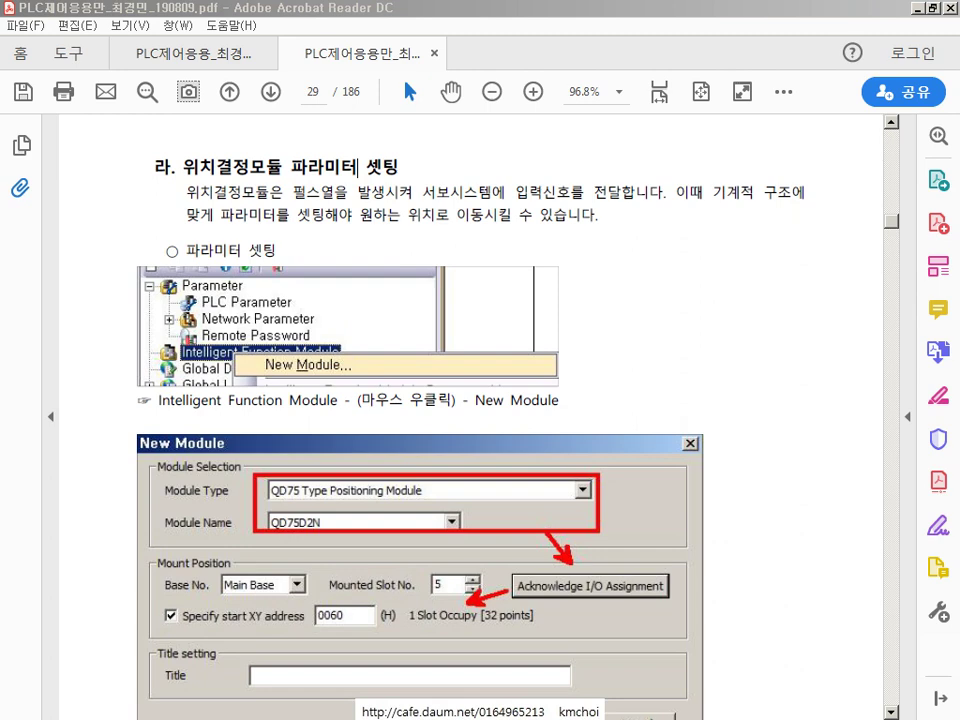
- Switch to GX Works2 and create a labelled Simple Project in Ladder for a QCPU (Q mode) Q03UDE
key(alt+Tab)
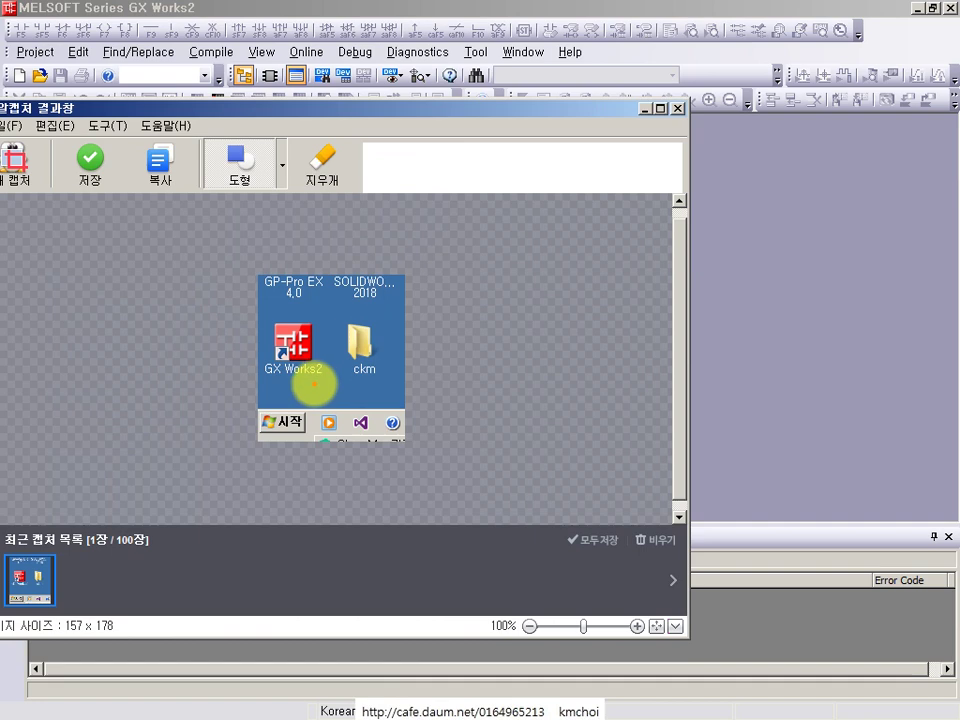
drag(317, 386, 380, 482)
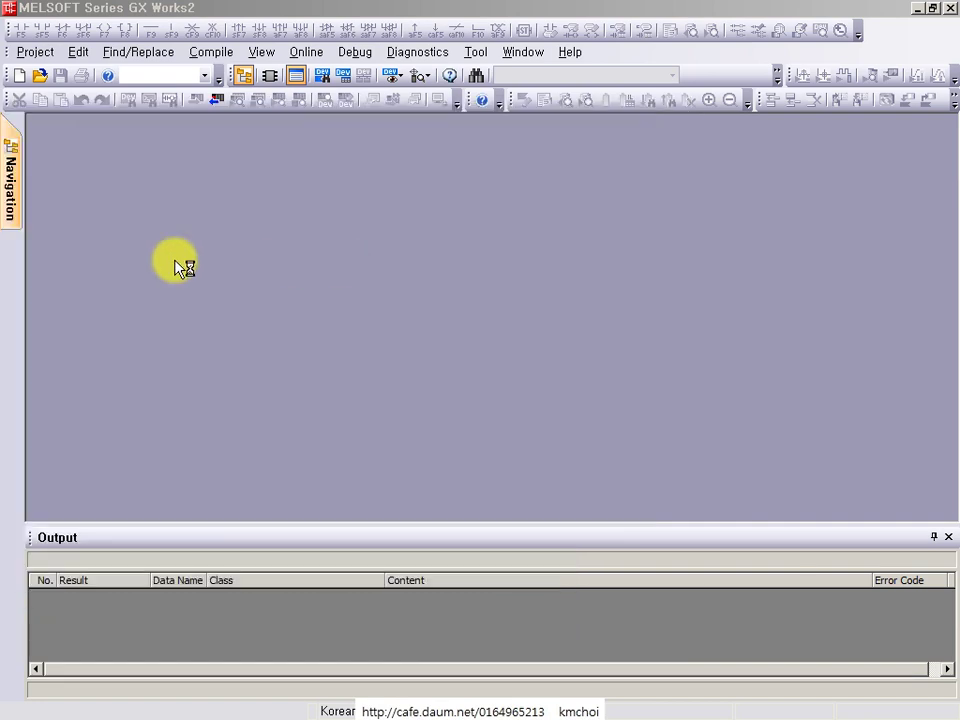
key(Escape)
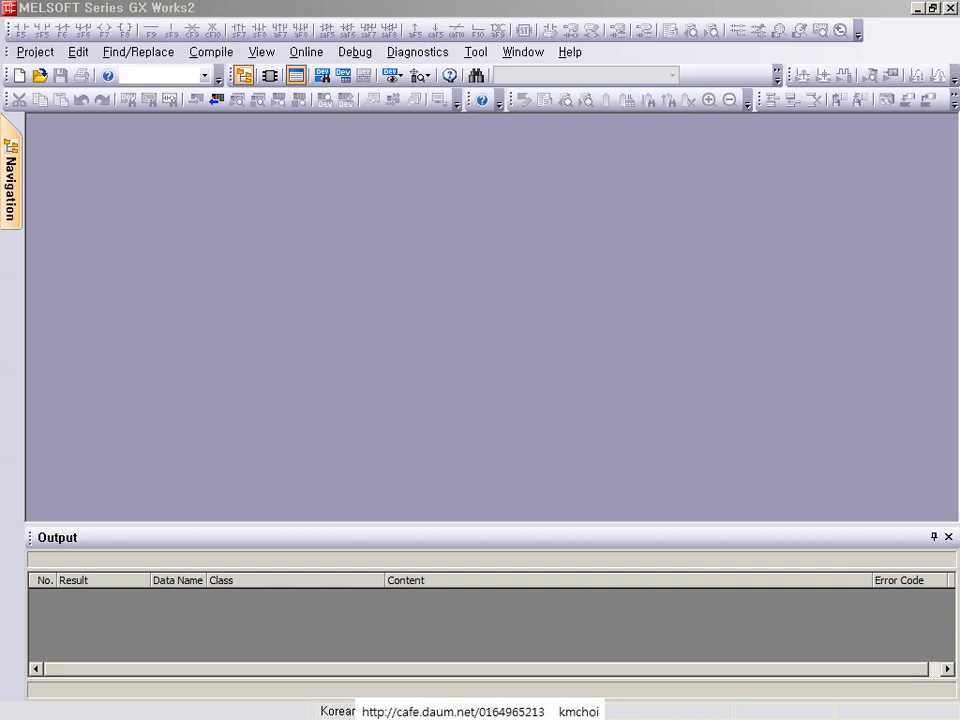
click(38, 52)
click(50, 73)
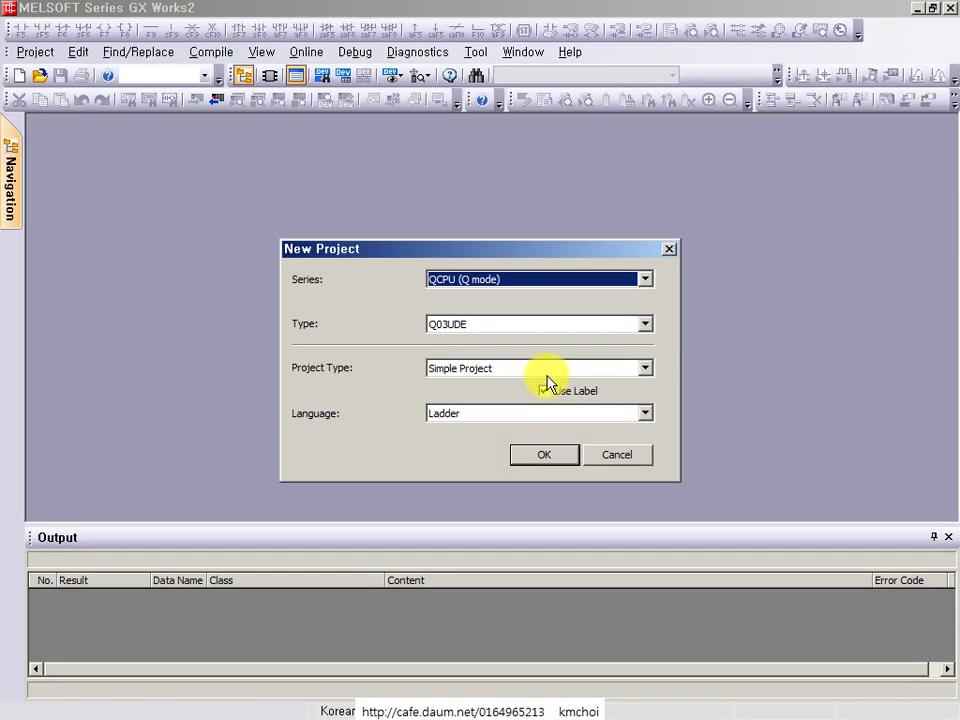
click(544, 525)
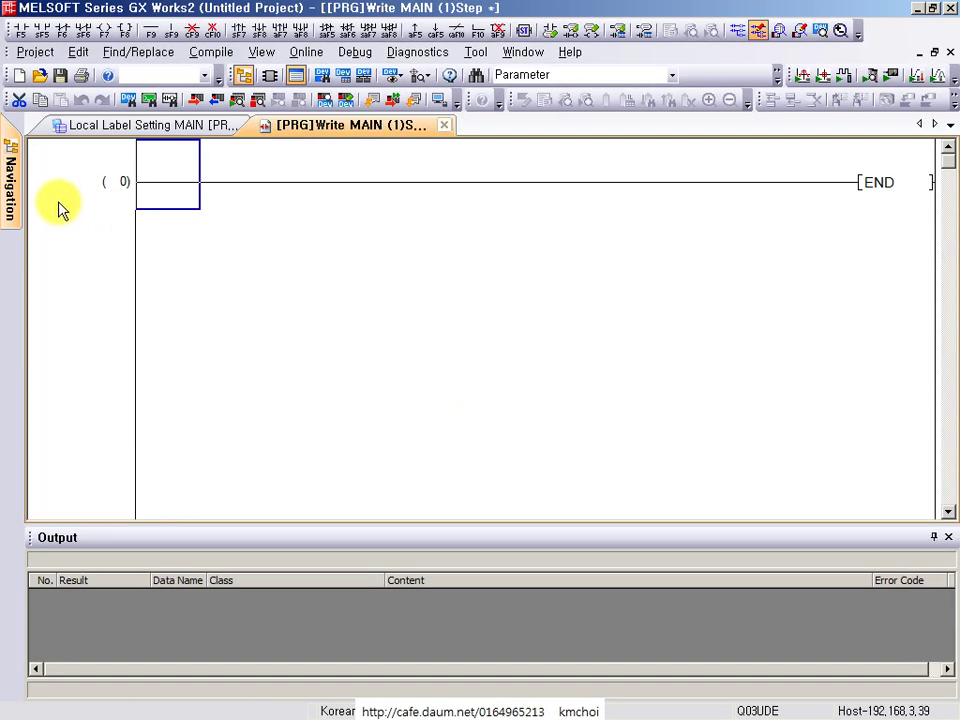
- Keep the project navigation pane permanently shown and open the PLC Parameter settings
click(10, 180)
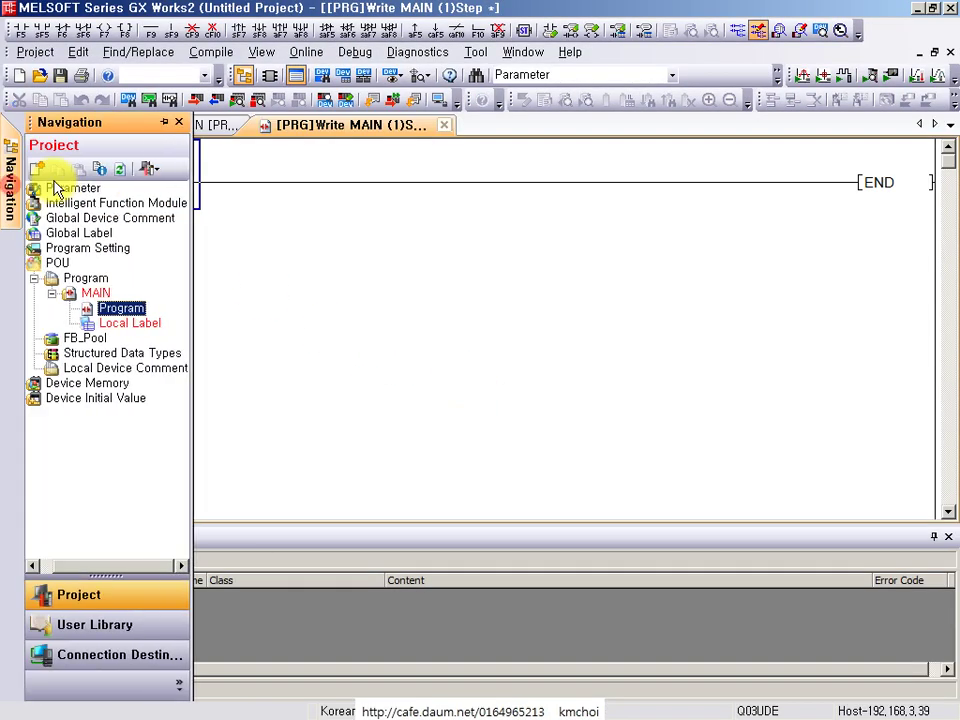
click(157, 122)
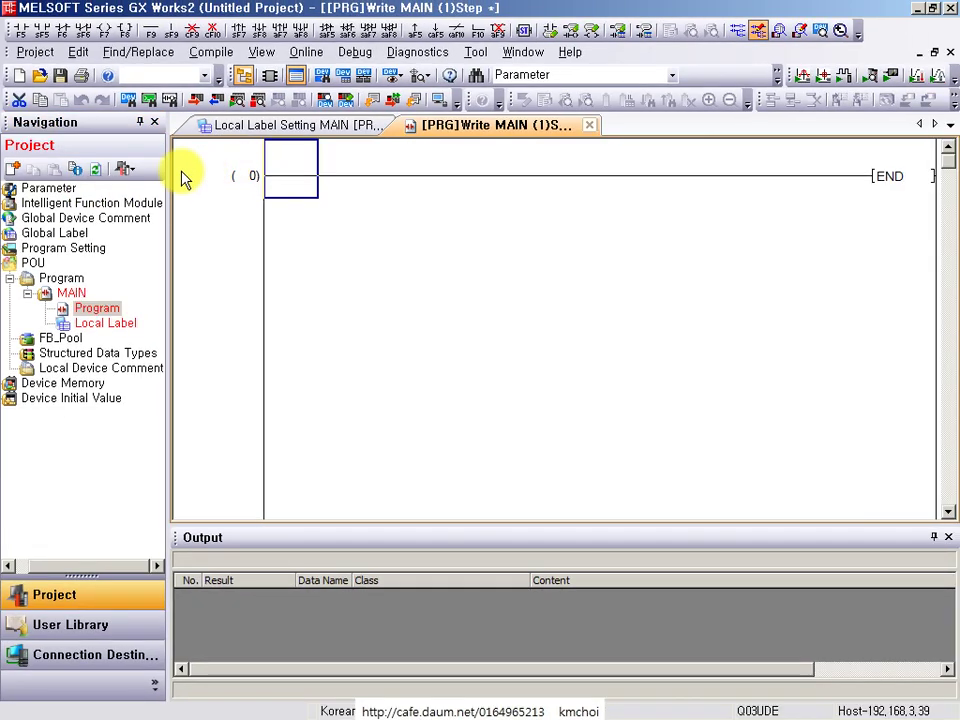
click(151, 233)
double_click(70, 190)
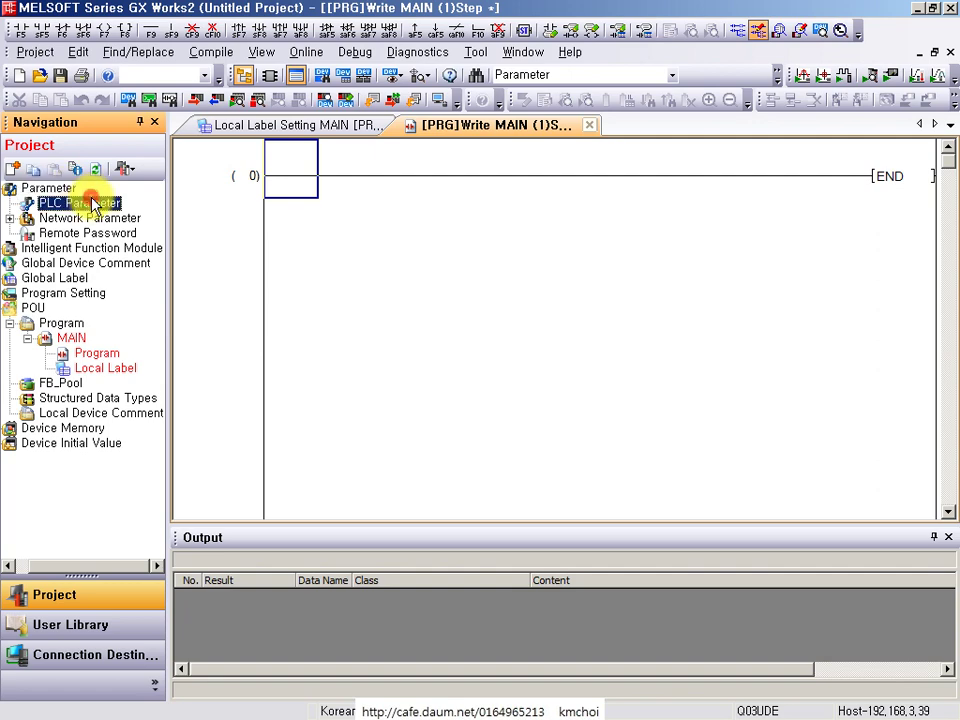
double_click(88, 203)
- Register the MAIN program as program 1 in the PLC parameter's program settings
click(380, 58)
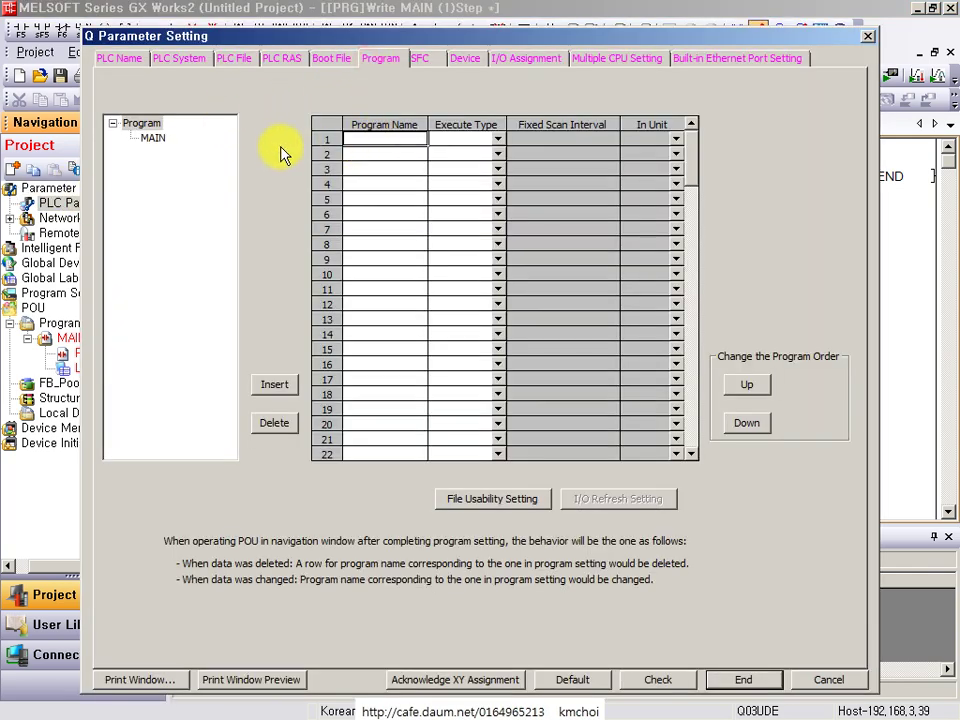
click(158, 145)
click(276, 386)
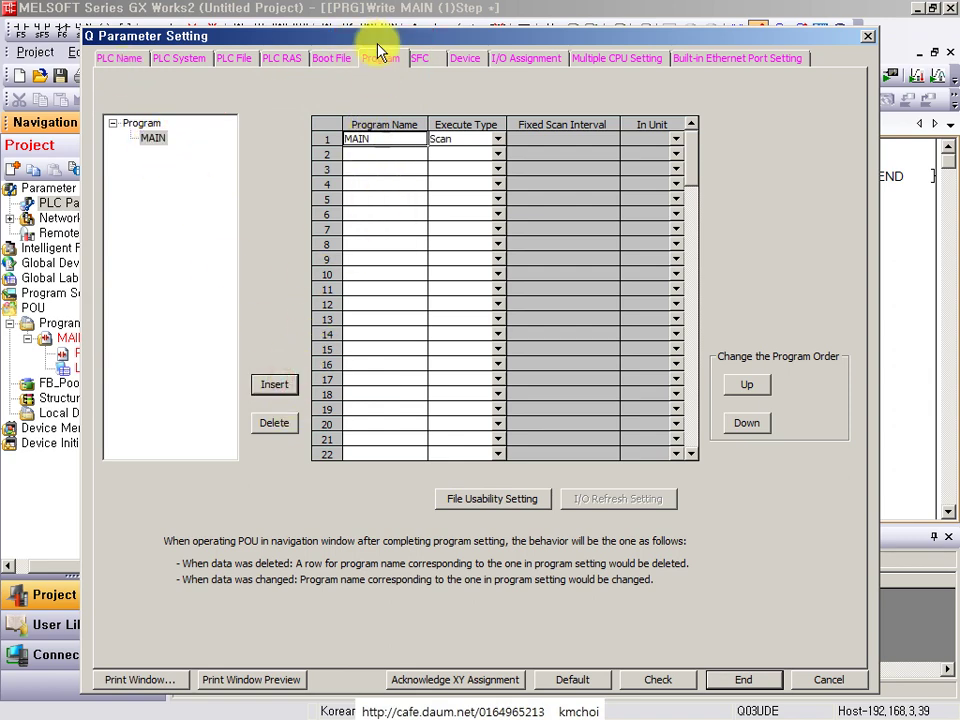
- Compare the registered MAIN program with the project tree and view its available execute types
drag(319, 36, 454, 14)
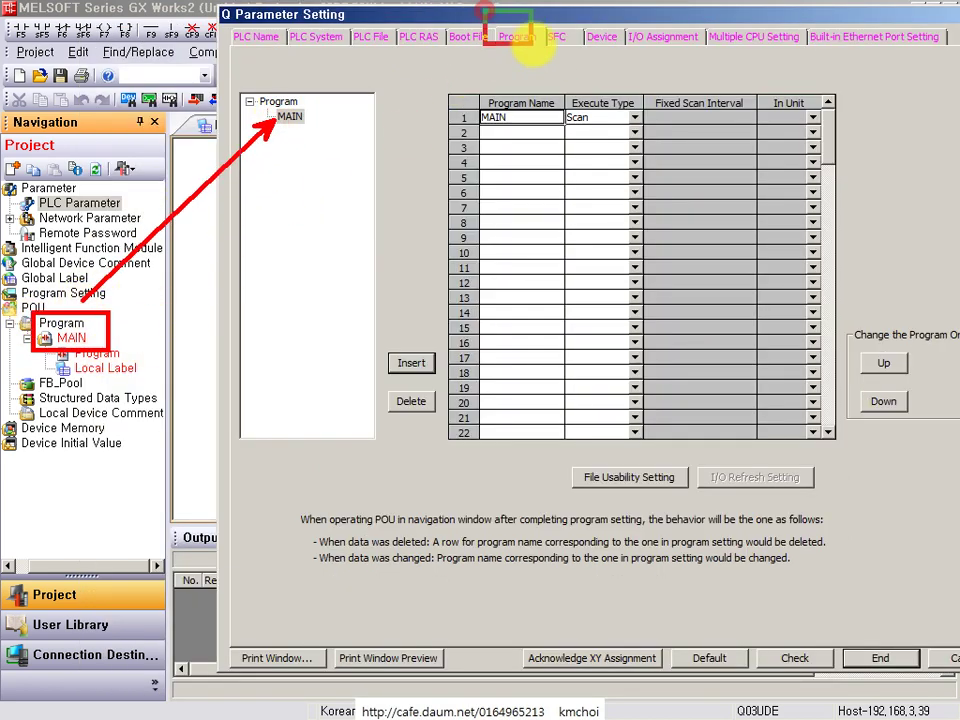
click(314, 117)
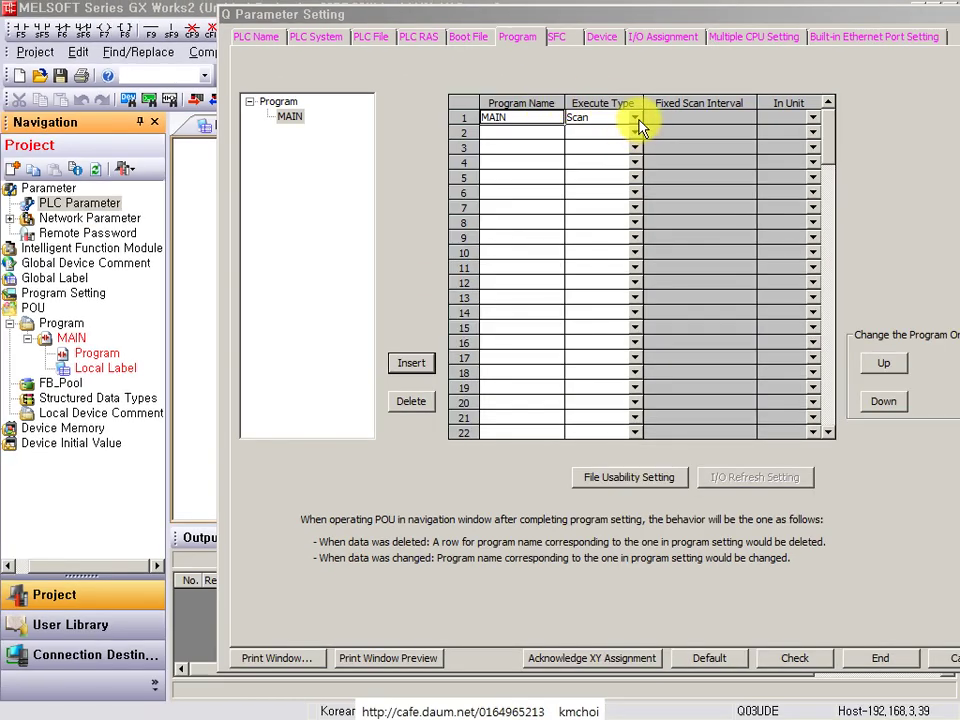
click(722, 131)
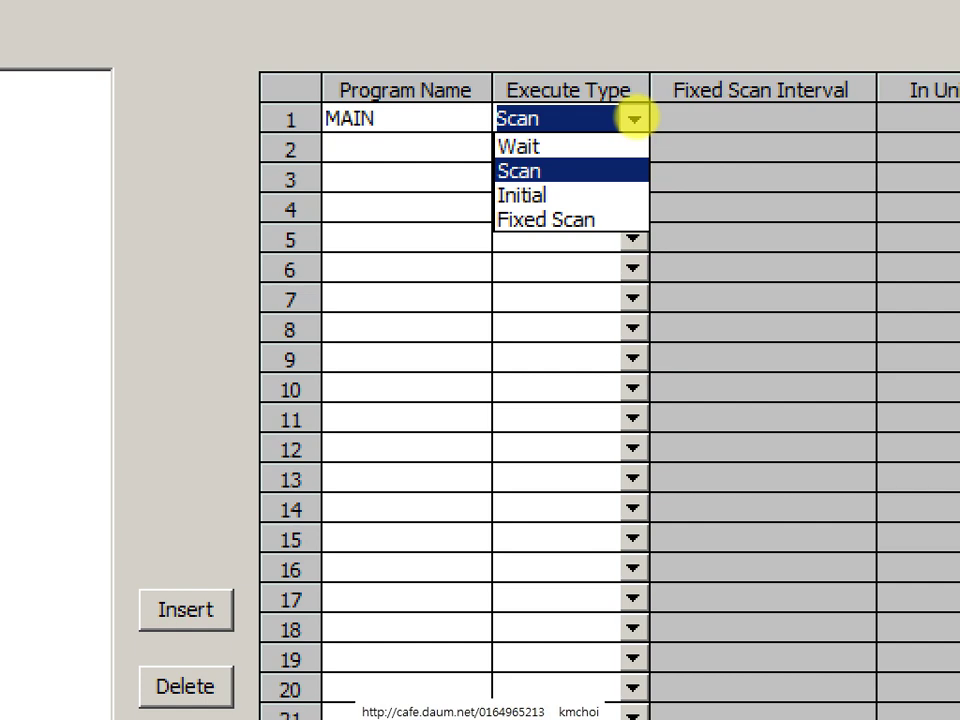
click(636, 118)
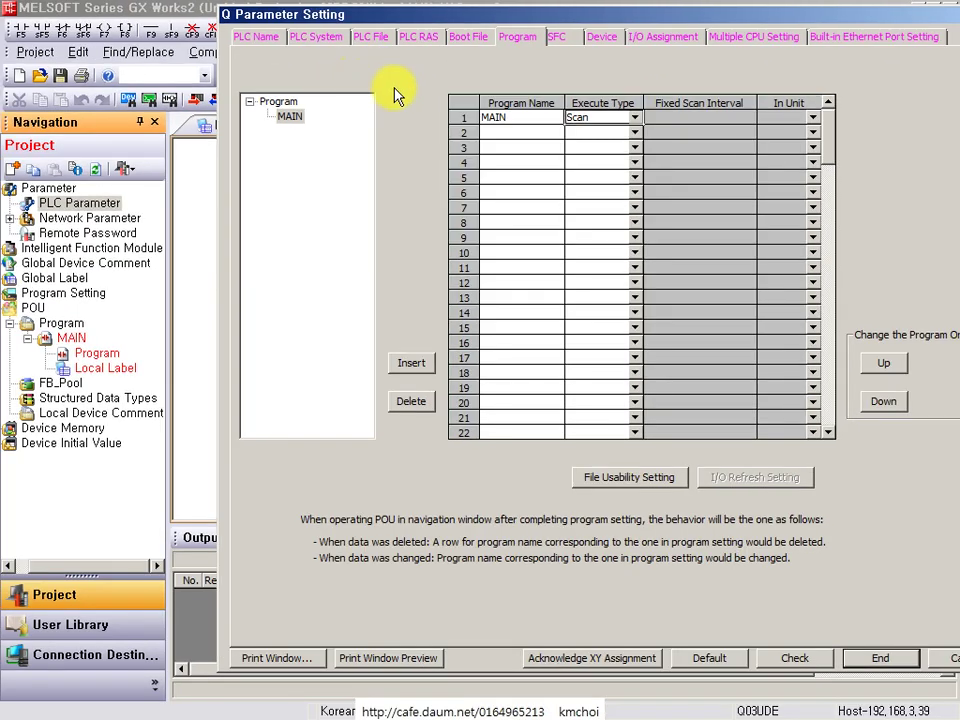
- Fill the I/O assignment by reading the data from the connected PLC, and apply the parameter settings
click(648, 40)
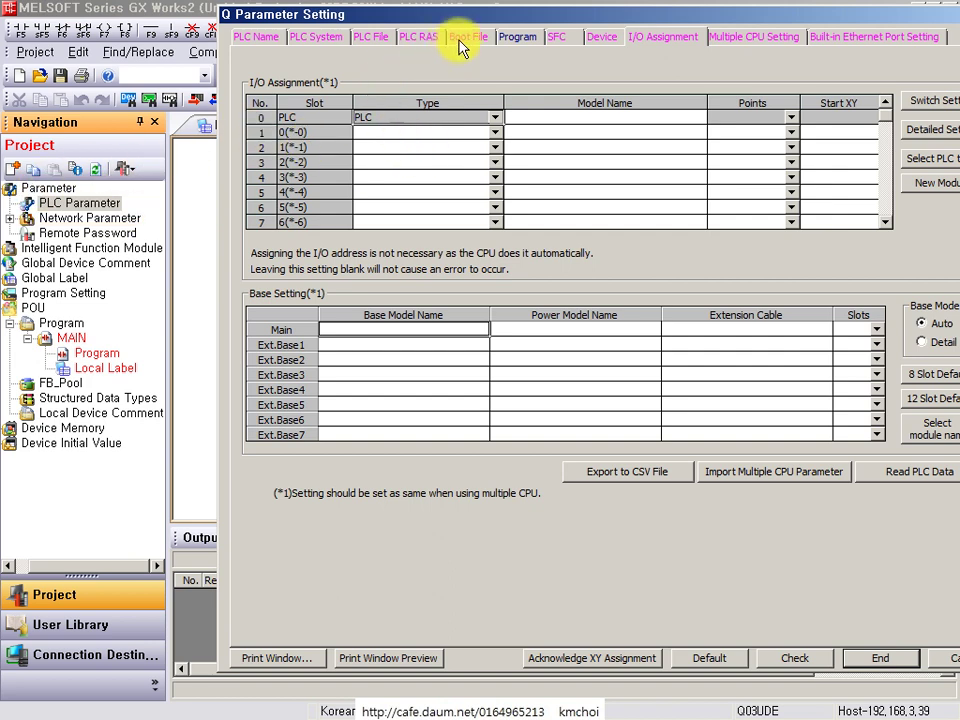
click(507, 38)
drag(439, 88, 607, 145)
click(663, 36)
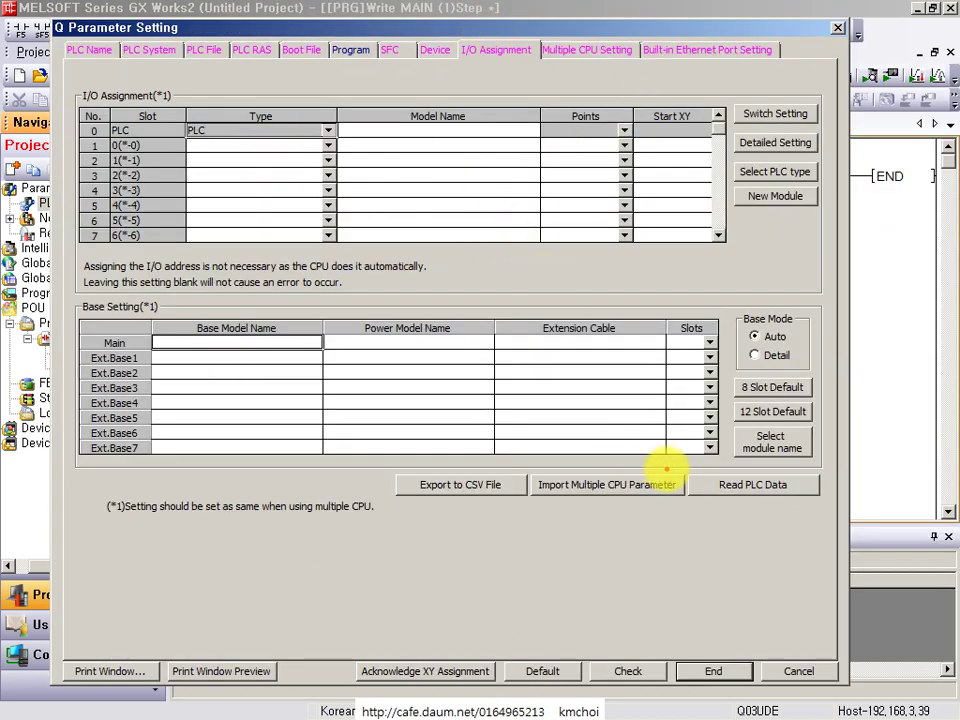
mouse_move(680, 458)
mouse_down()
mouse_move(794, 505)
mouse_move(824, 504)
mouse_up()
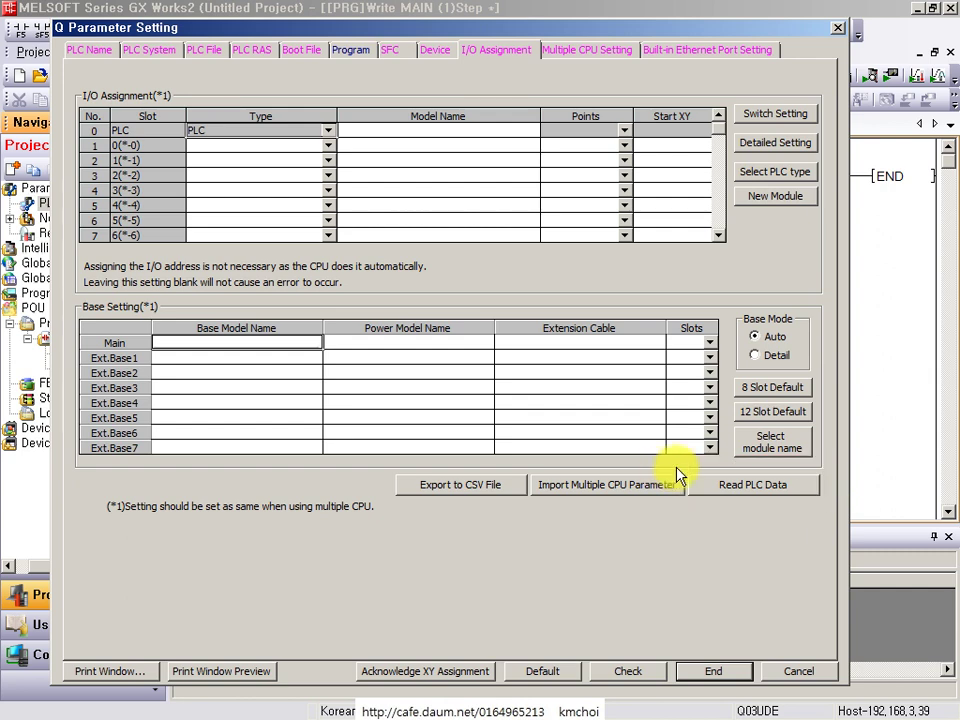
click(735, 484)
click(536, 446)
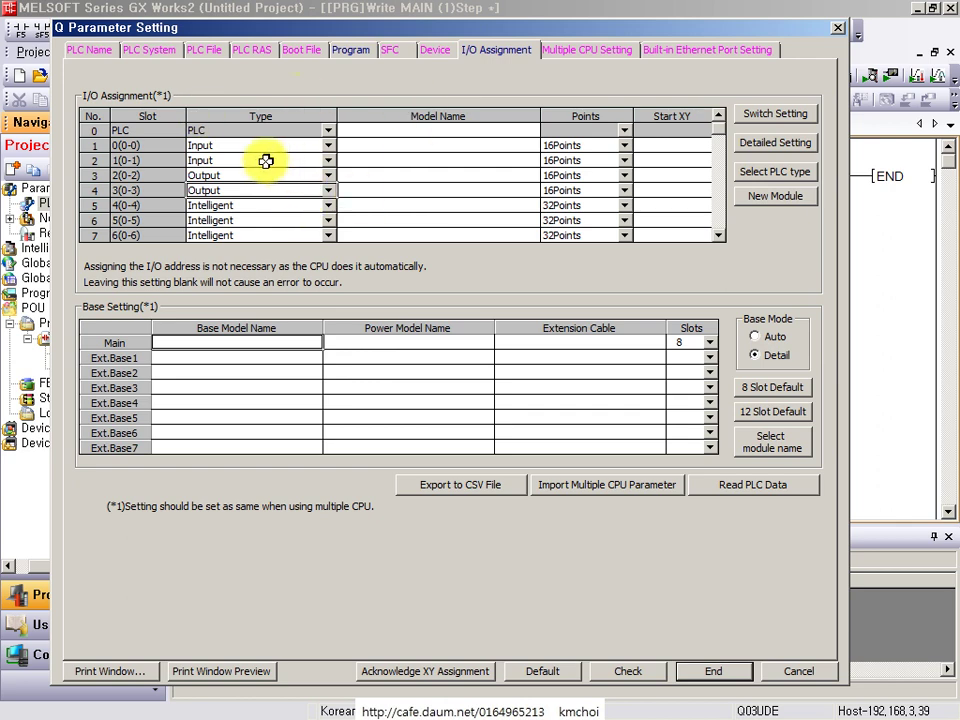
drag(193, 139, 320, 250)
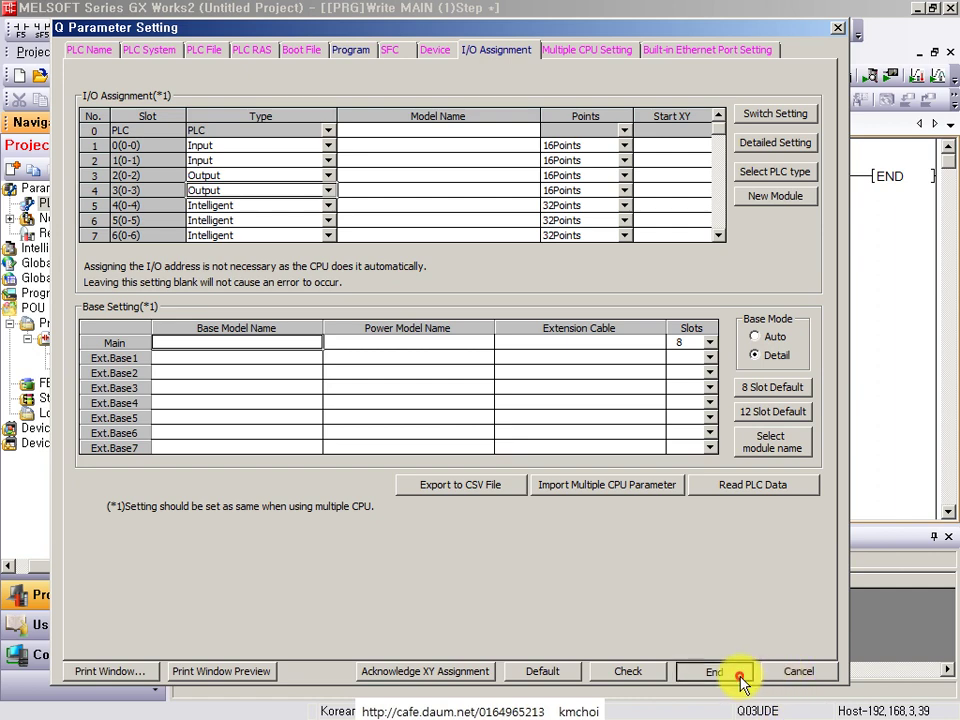
click(713, 622)
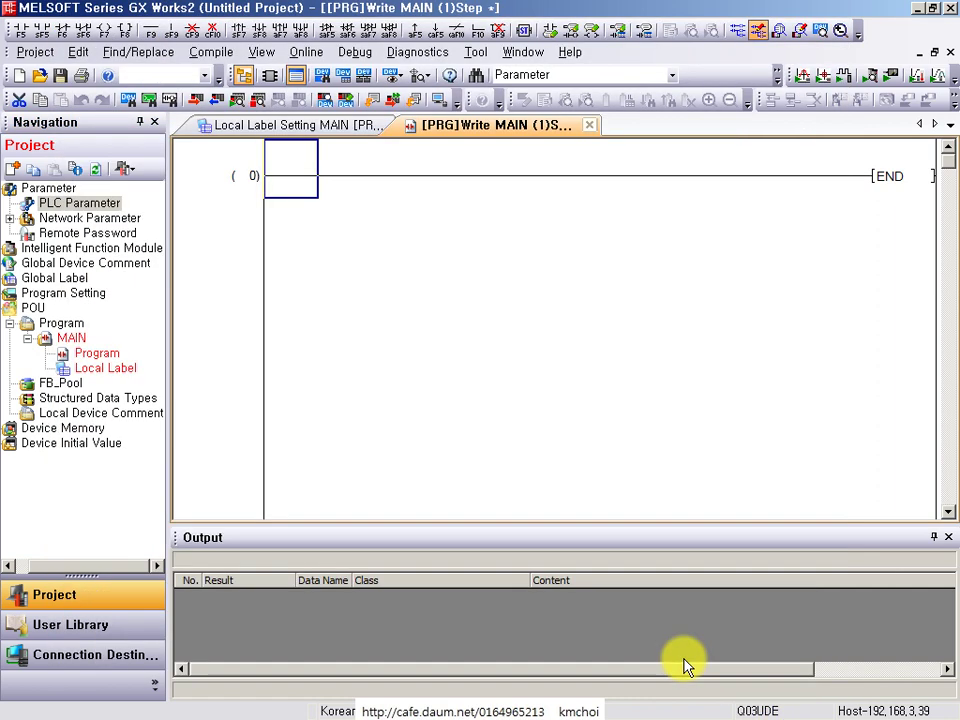
- Open the transfer setup of Connection1 and review the Ethernet Board and PLC Module choices for the PC side and PLC side interfaces
click(63, 656)
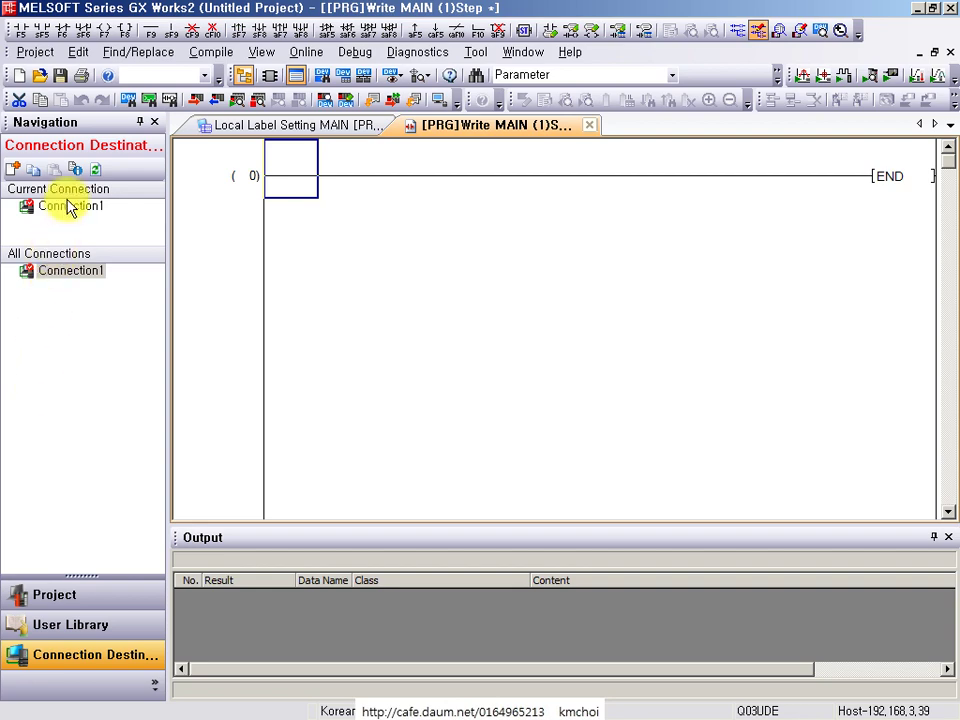
double_click(70, 210)
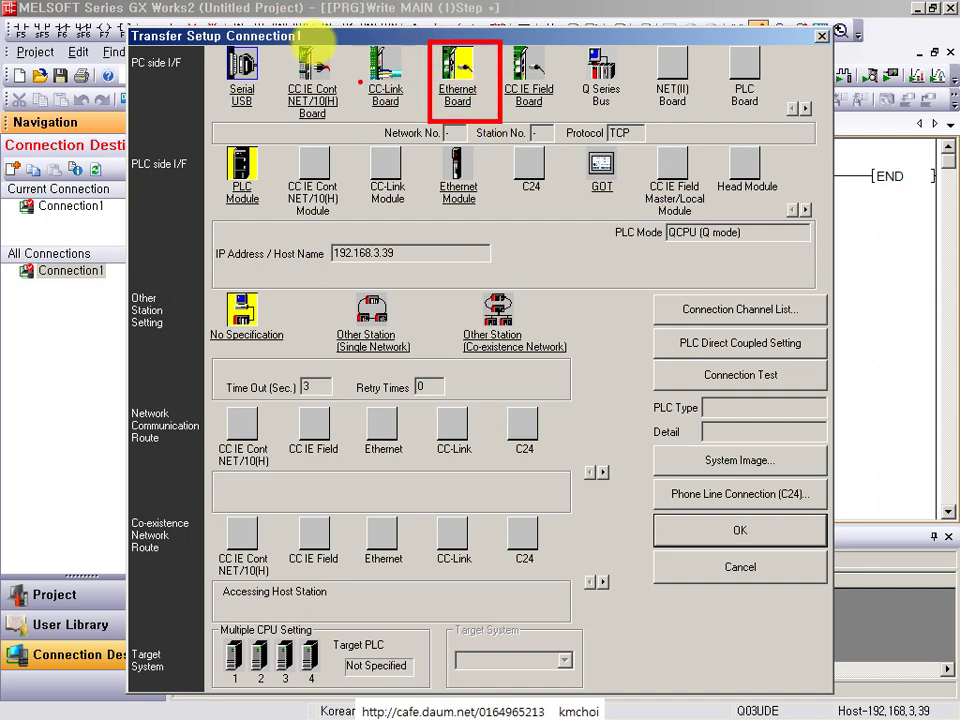
drag(105, 32, 500, 112)
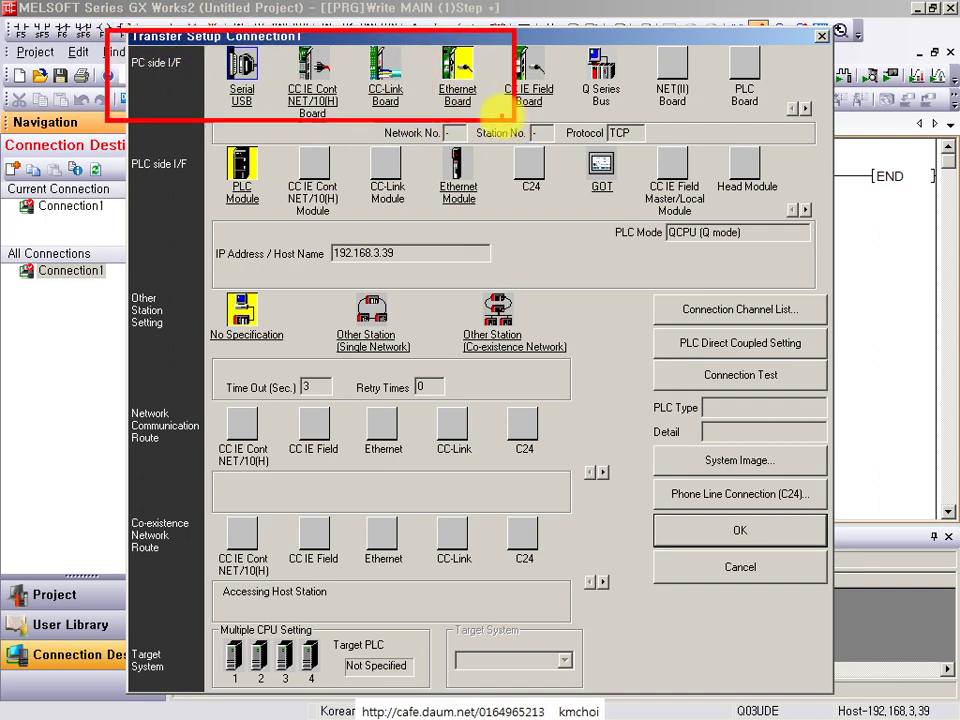
drag(425, 30, 490, 125)
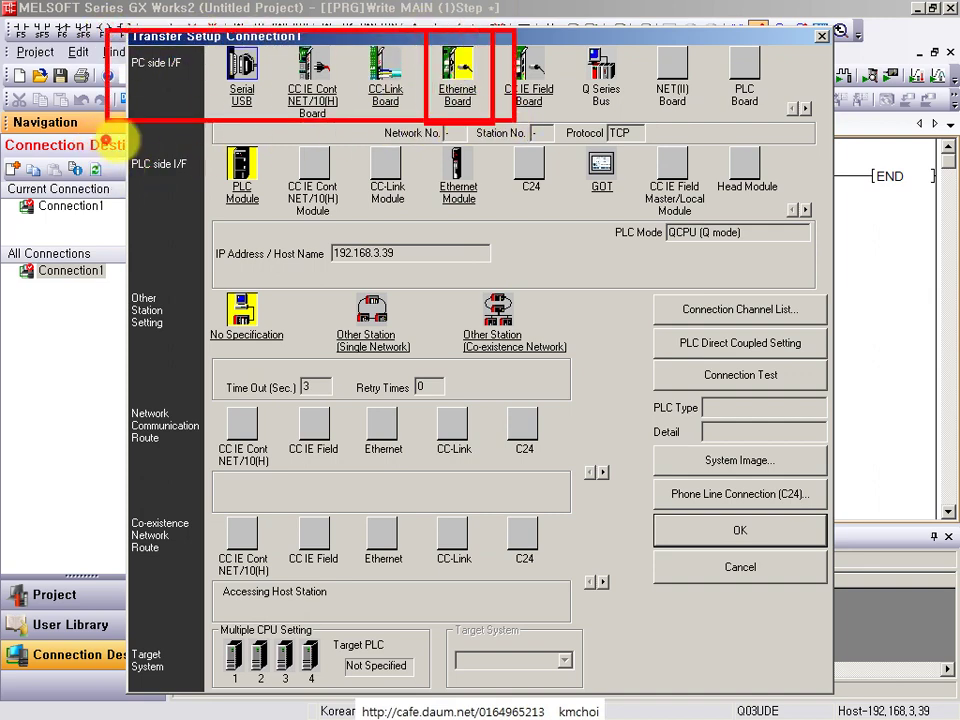
mouse_move(107, 140)
mouse_down()
mouse_move(171, 240)
mouse_move(240, 214)
mouse_move(285, 218)
mouse_up()
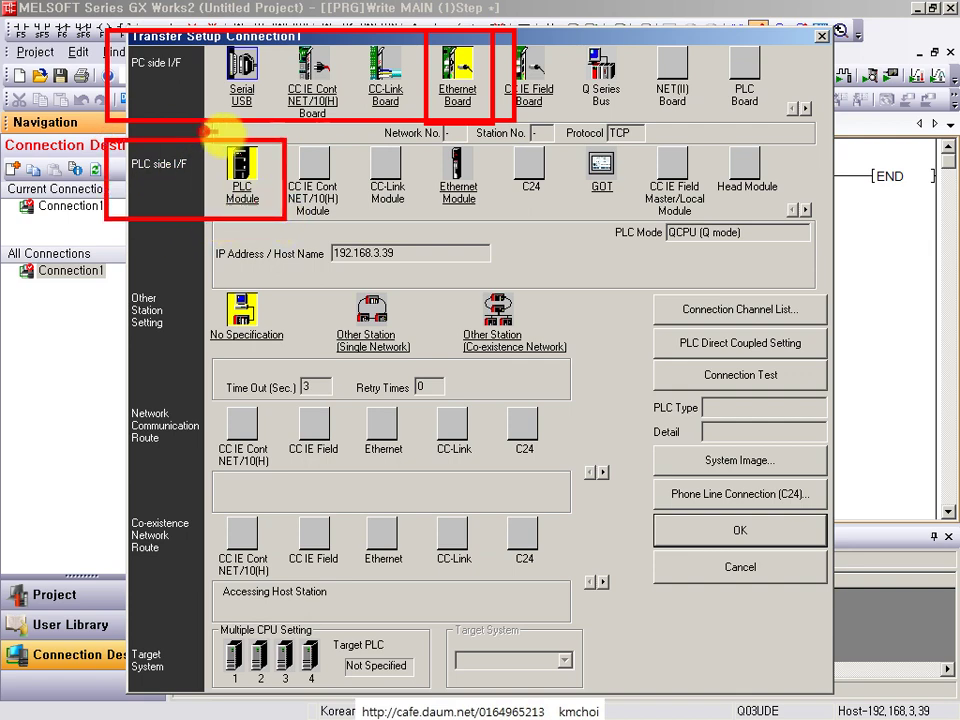
drag(204, 138, 285, 228)
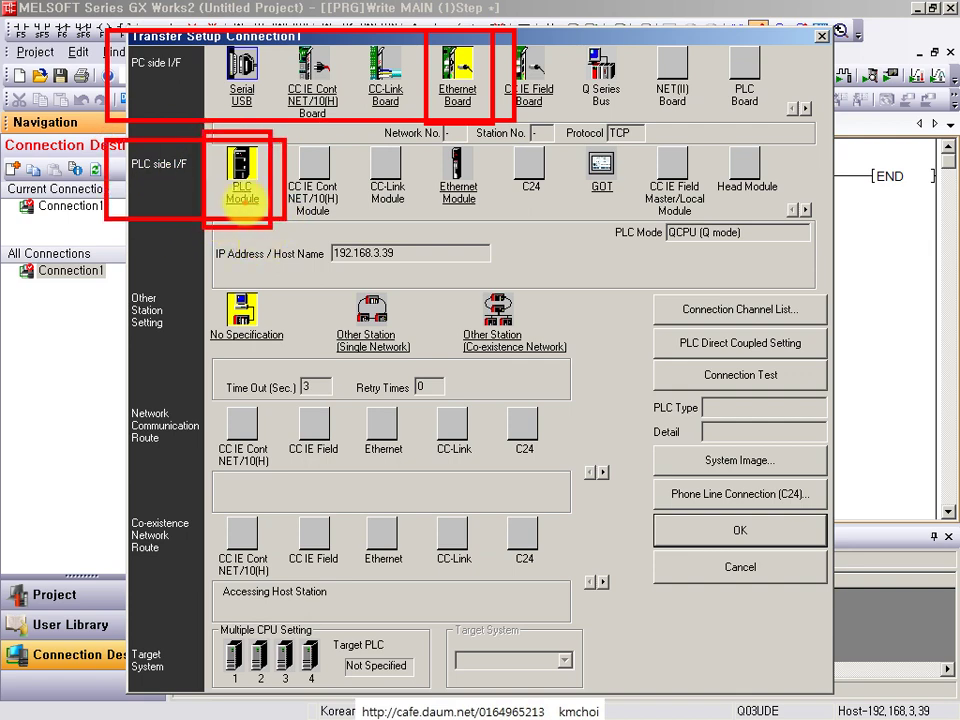
key(Escape)
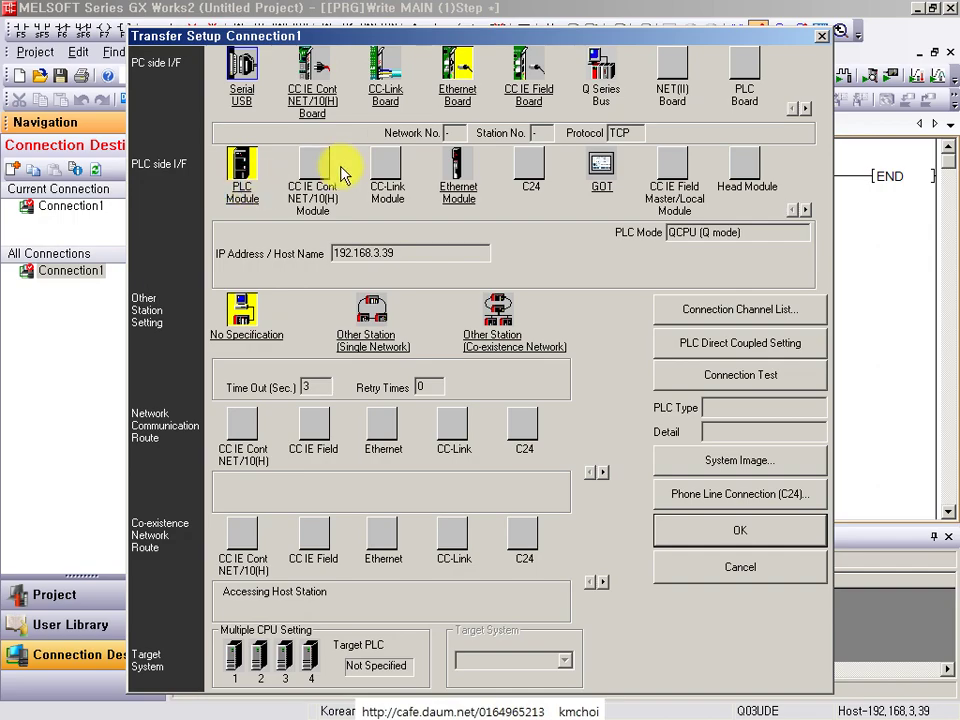
- Find the CPU on the network in the PLC Module's detailed settings, select 192.168.3.39 (Q03UDECPU), and accept the hub connection
double_click(242, 200)
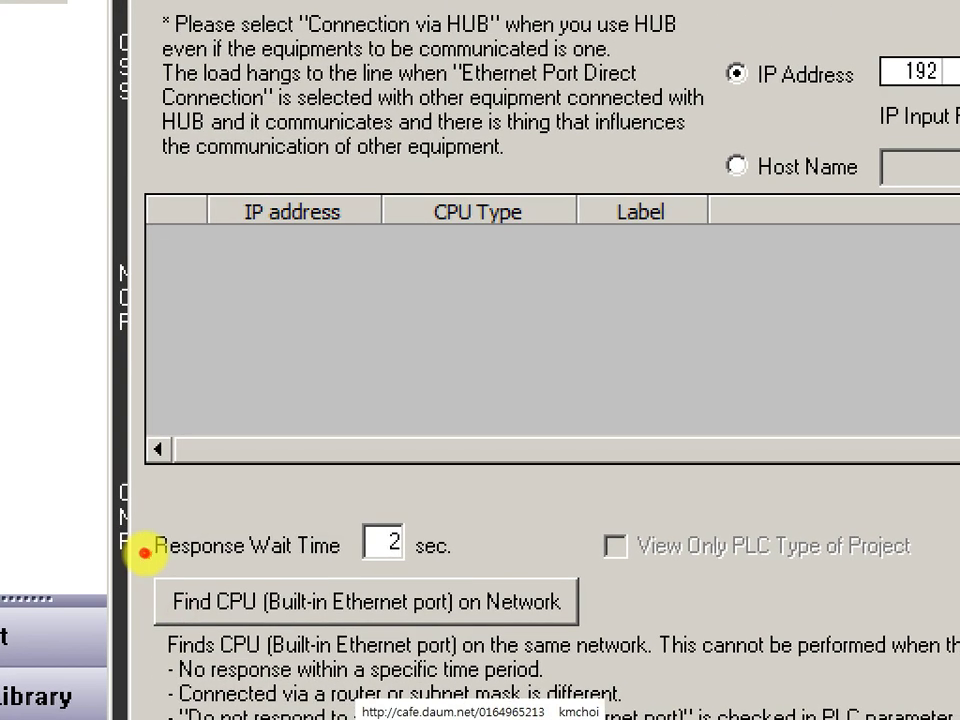
drag(138, 546, 295, 606)
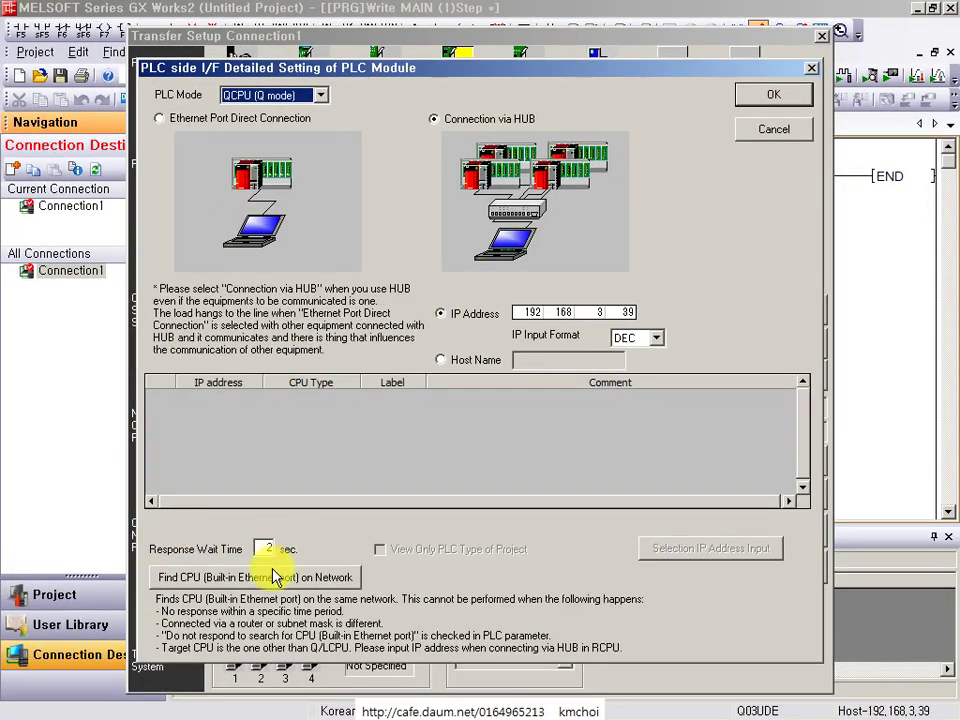
click(378, 601)
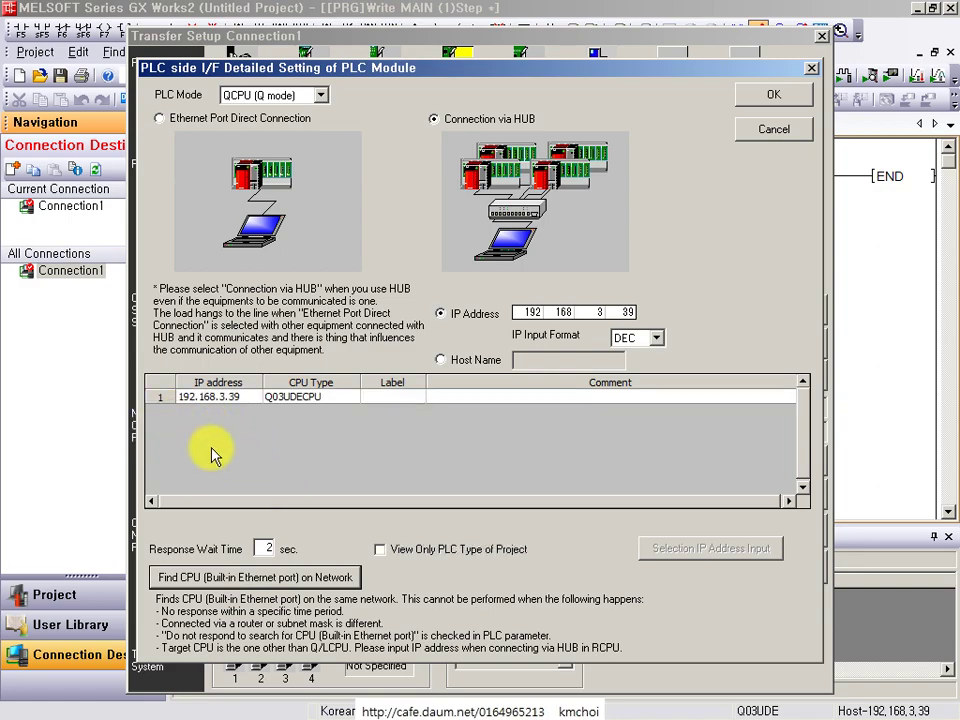
click(225, 396)
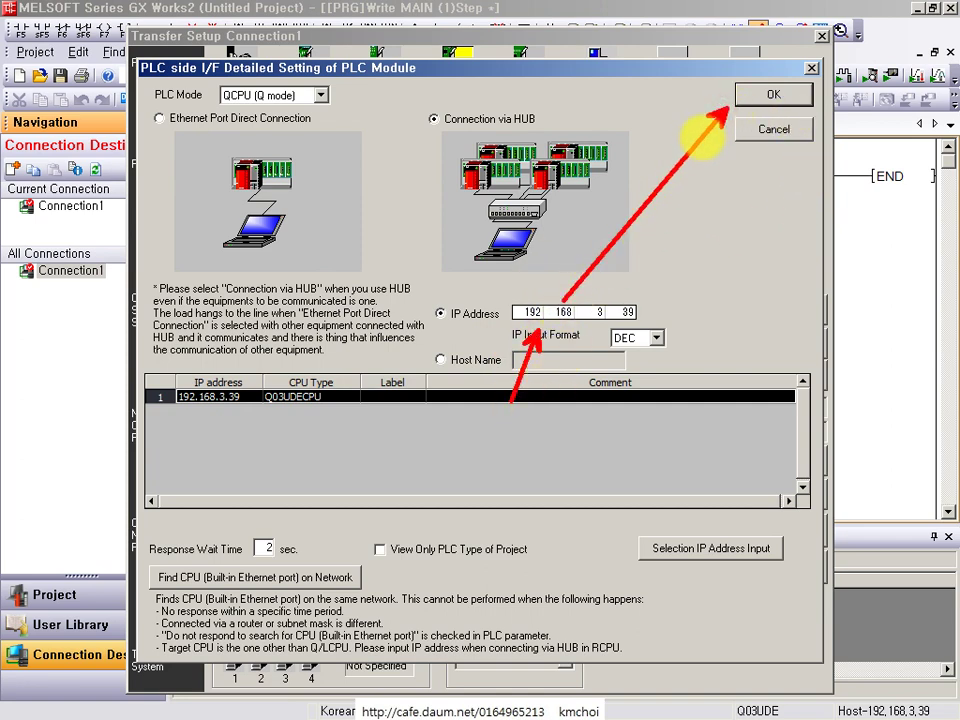
click(785, 95)
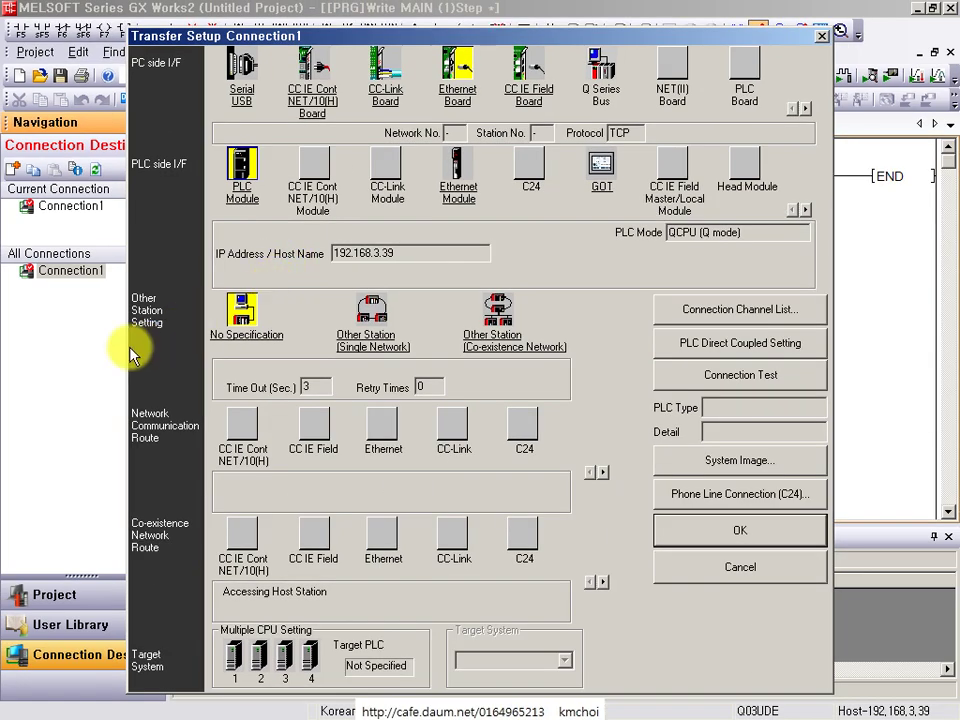
- Review the communication check time and retry count in the host station's detailed settings
double_click(242, 340)
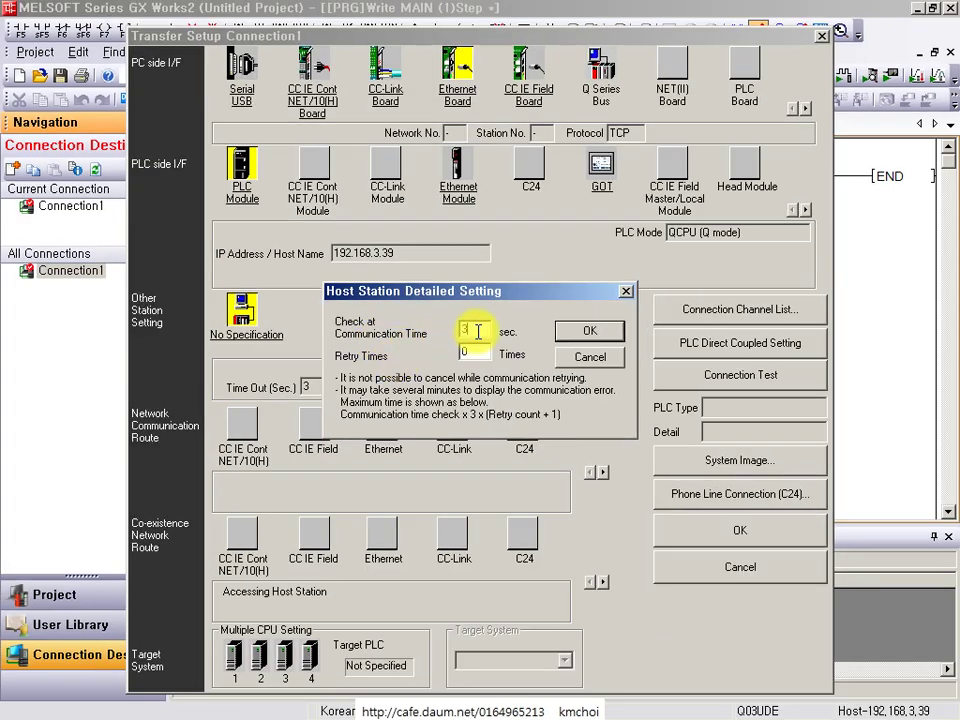
double_click(473, 330)
text(6)
click(563, 334)
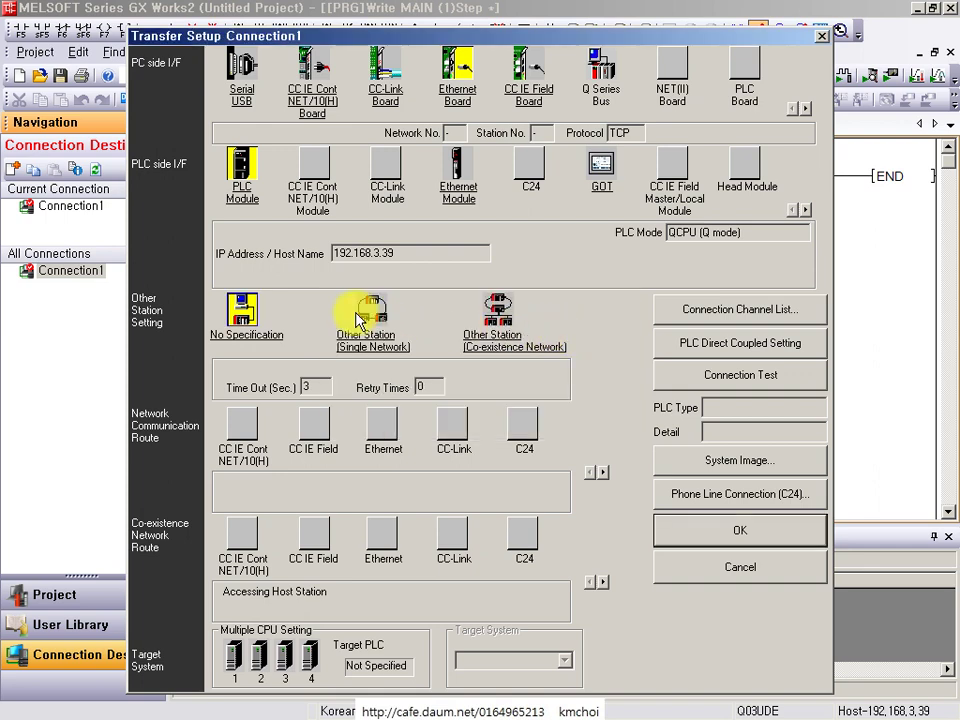
- Test the connection to the PLC and accept the Connection1 transfer setup
click(743, 378)
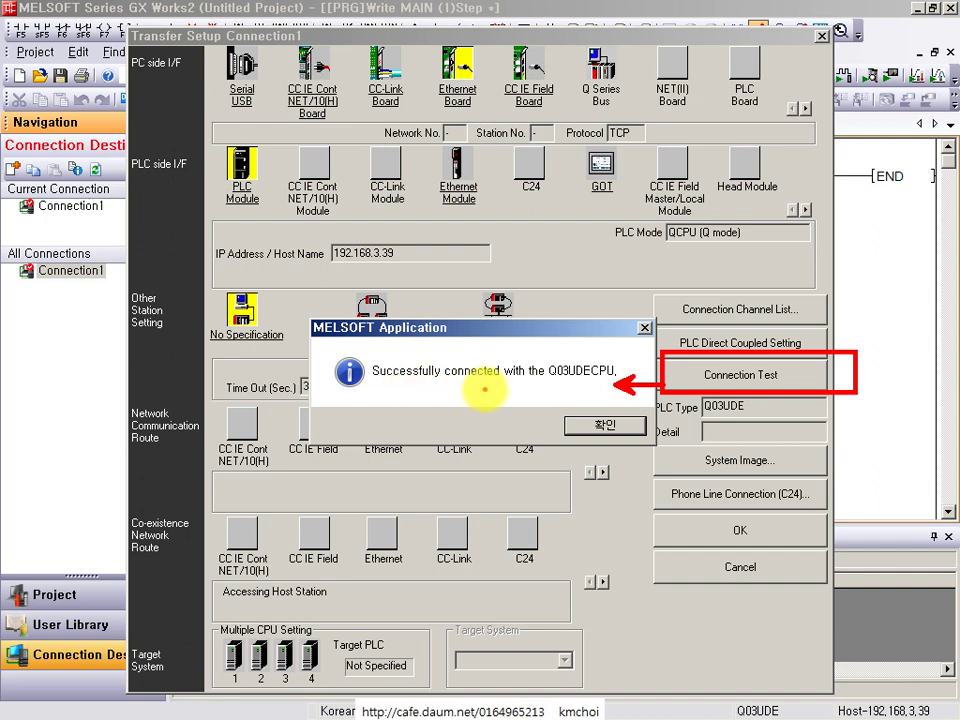
click(601, 424)
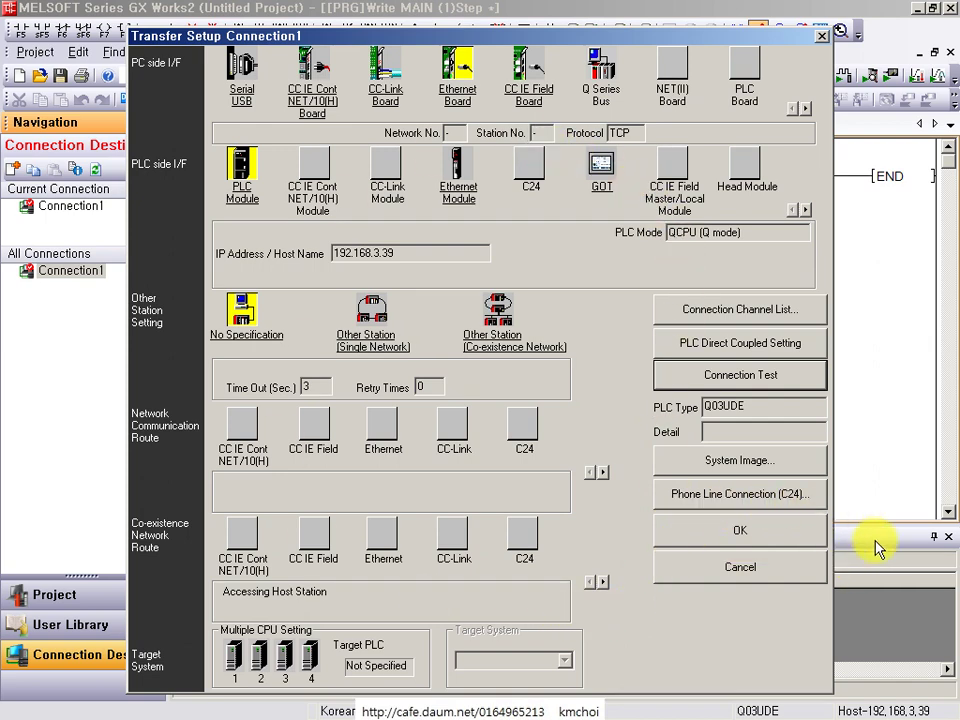
click(795, 543)
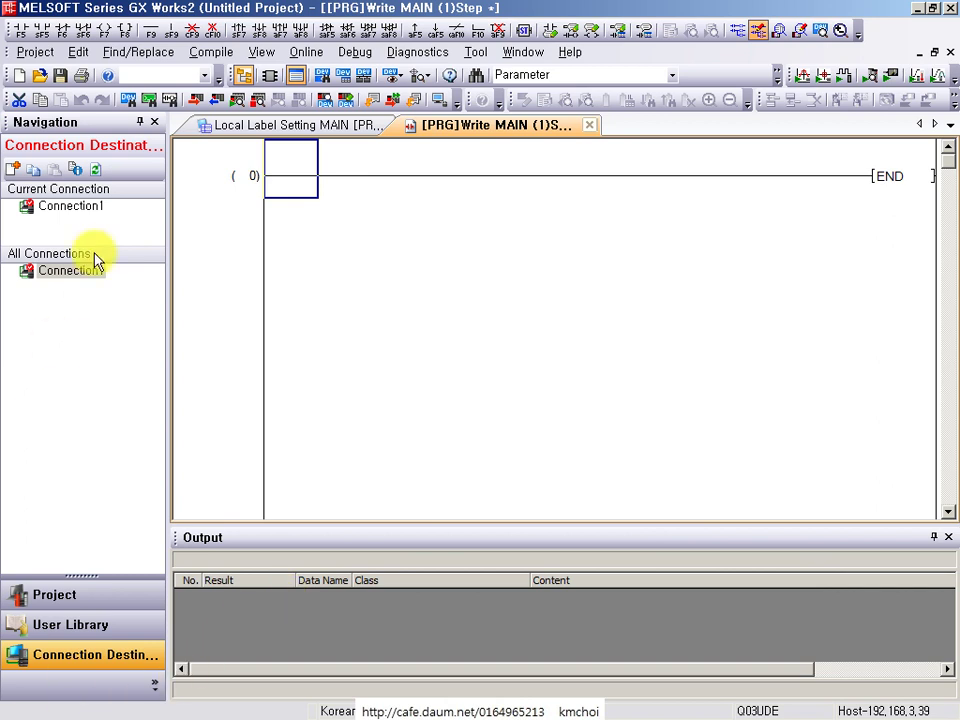
- Return to the project tree and examine the intelligent module slots in the PLC parameter's I/O assignment
click(98, 209)
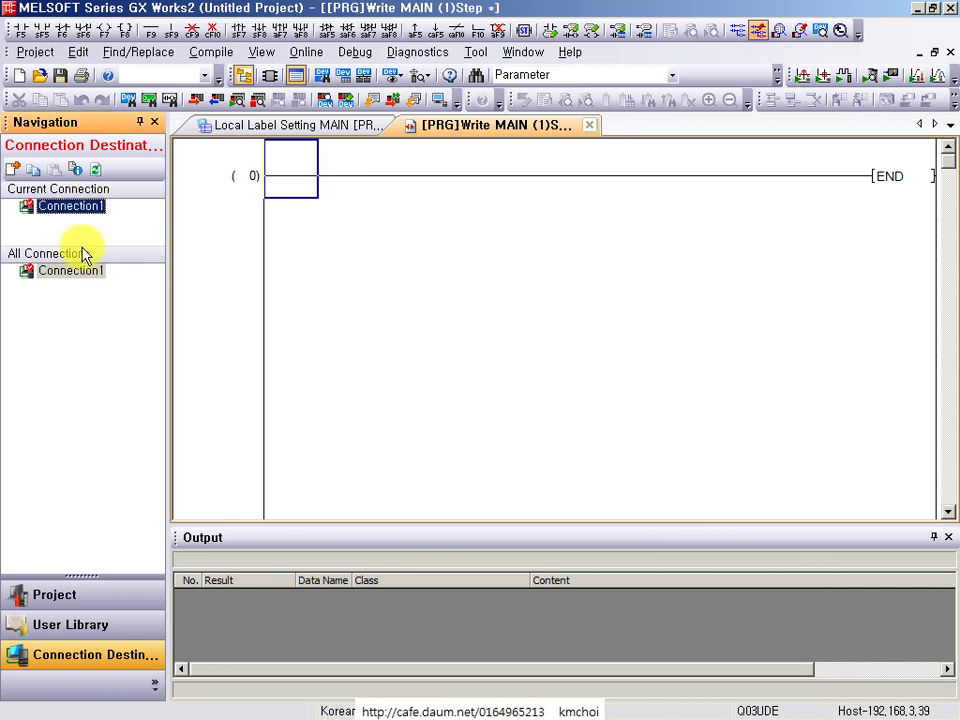
click(47, 600)
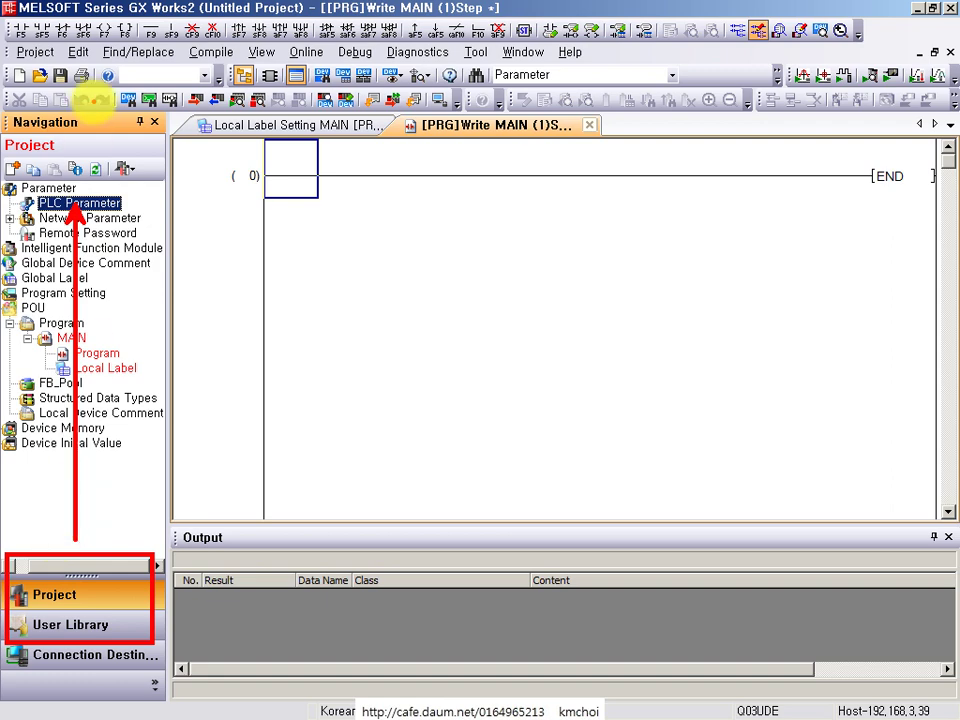
click(26, 590)
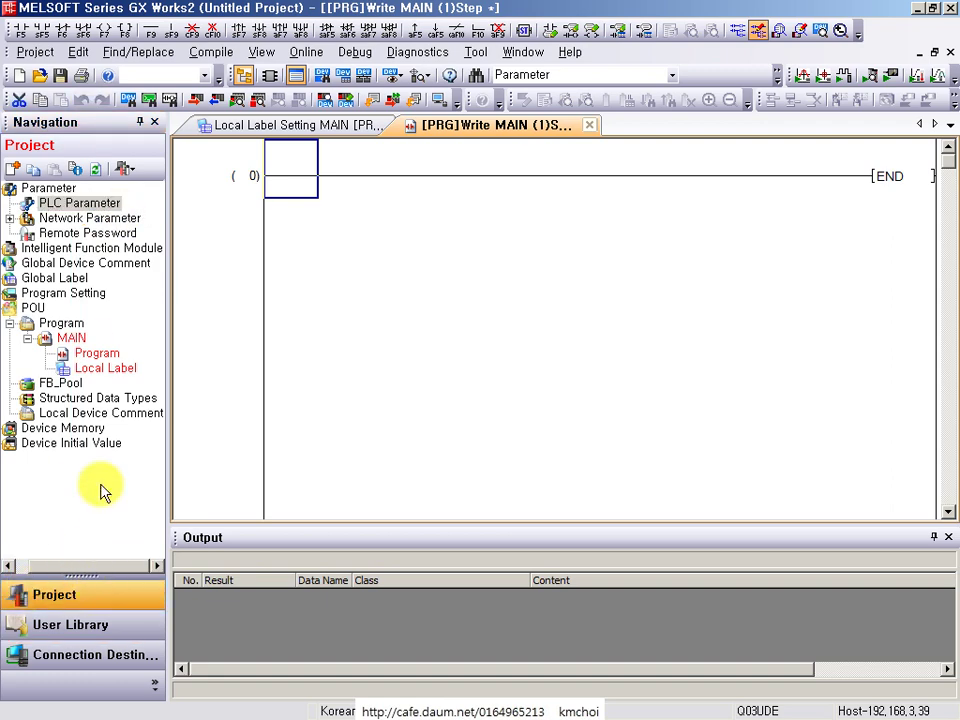
double_click(100, 203)
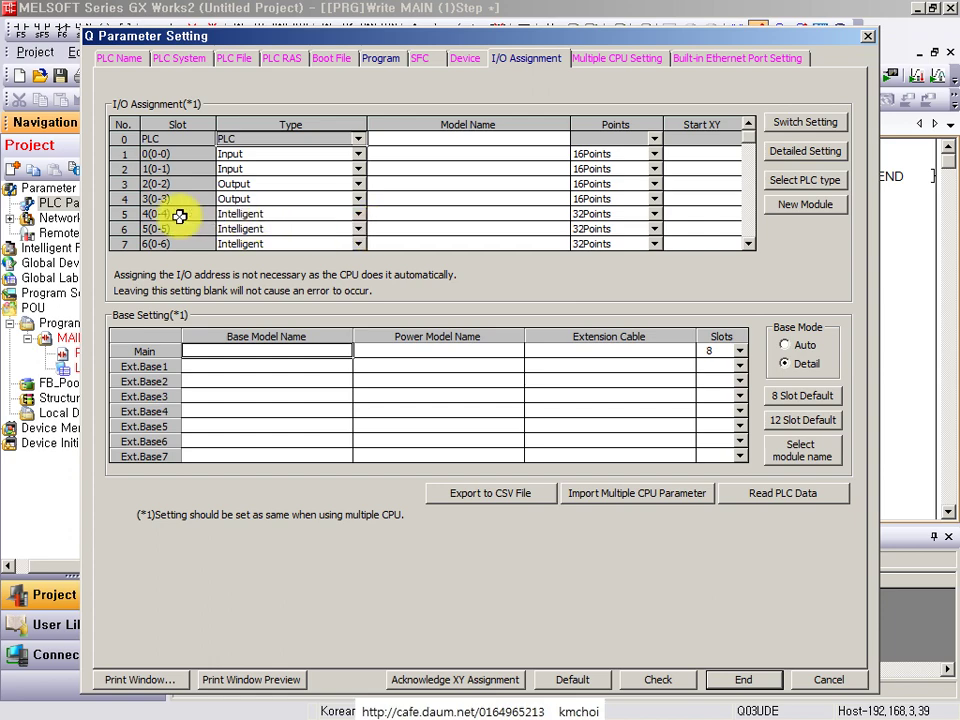
mouse_move(98, 219)
mouse_down()
mouse_move(225, 242)
mouse_move(800, 240)
mouse_up()
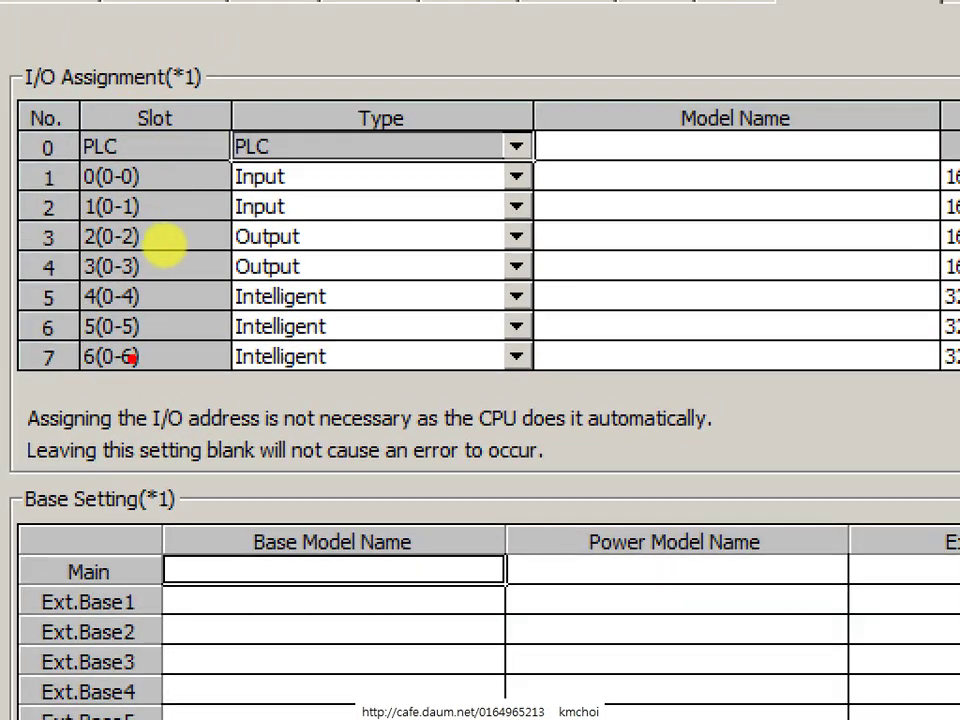
drag(64, 311, 248, 349)
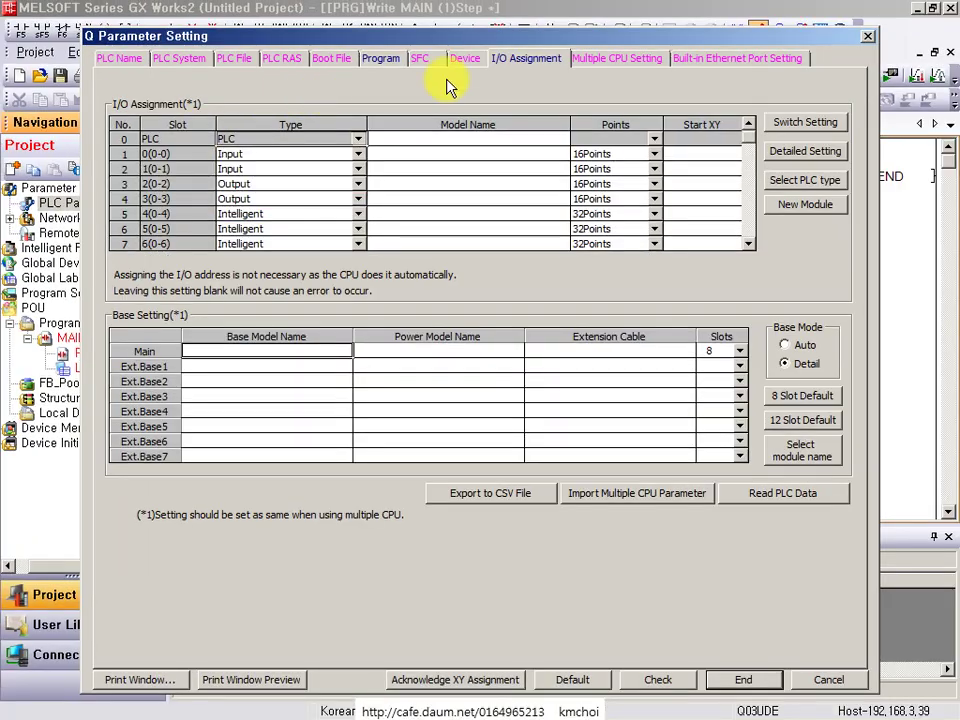
click(741, 680)
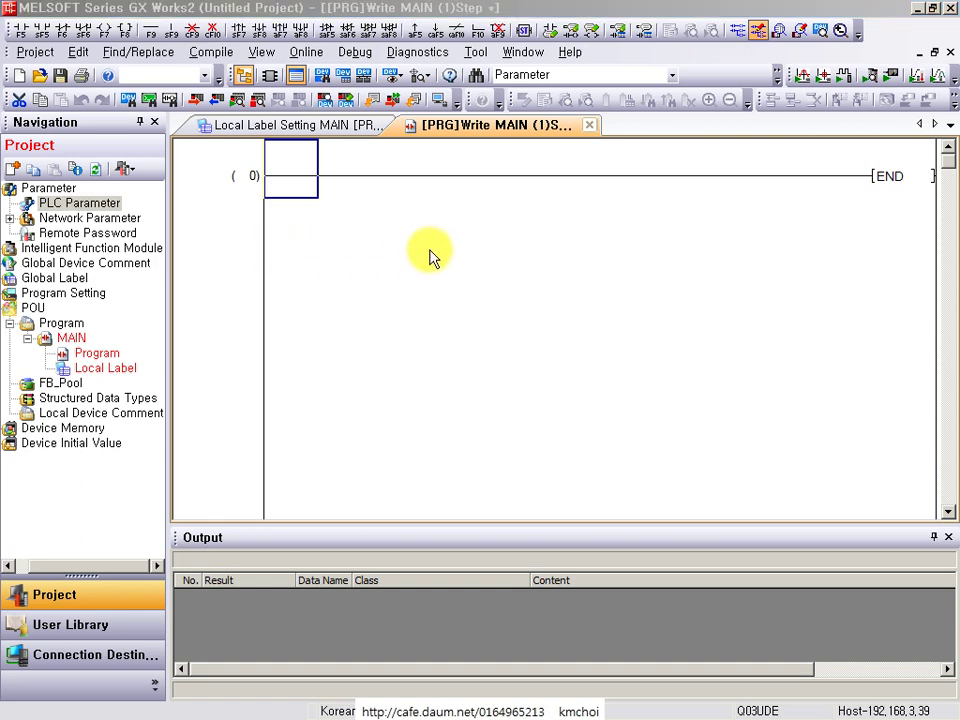
- Switch to the PDF textbook in Acrobat Reader, read the positioning module parameter setting section on page 29, and return to GX Works2
key(alt+Tab)
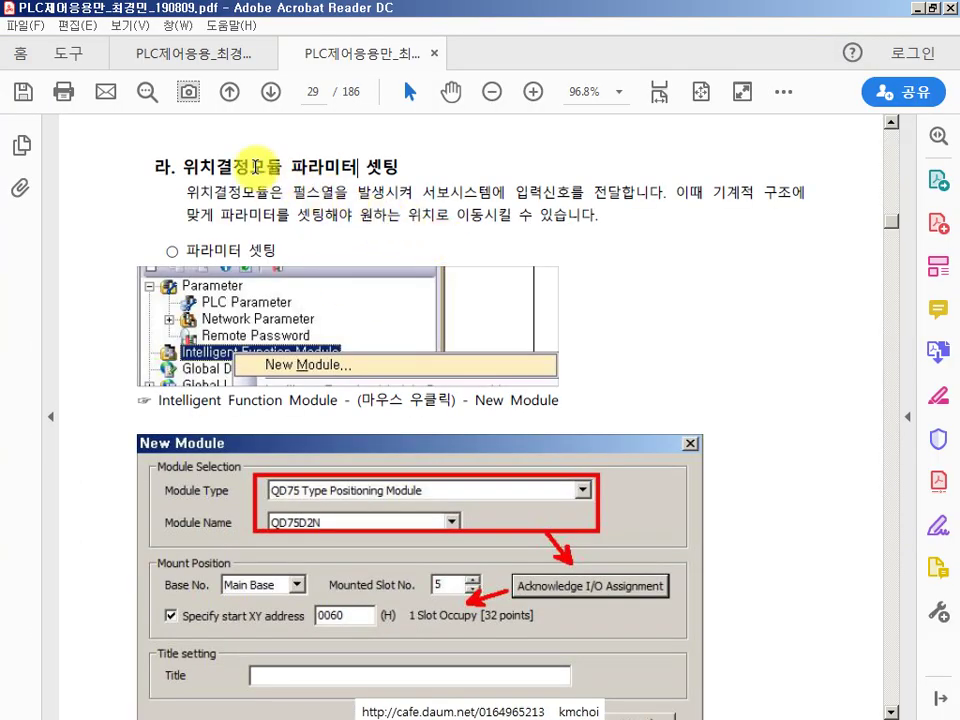
drag(190, 160, 400, 165)
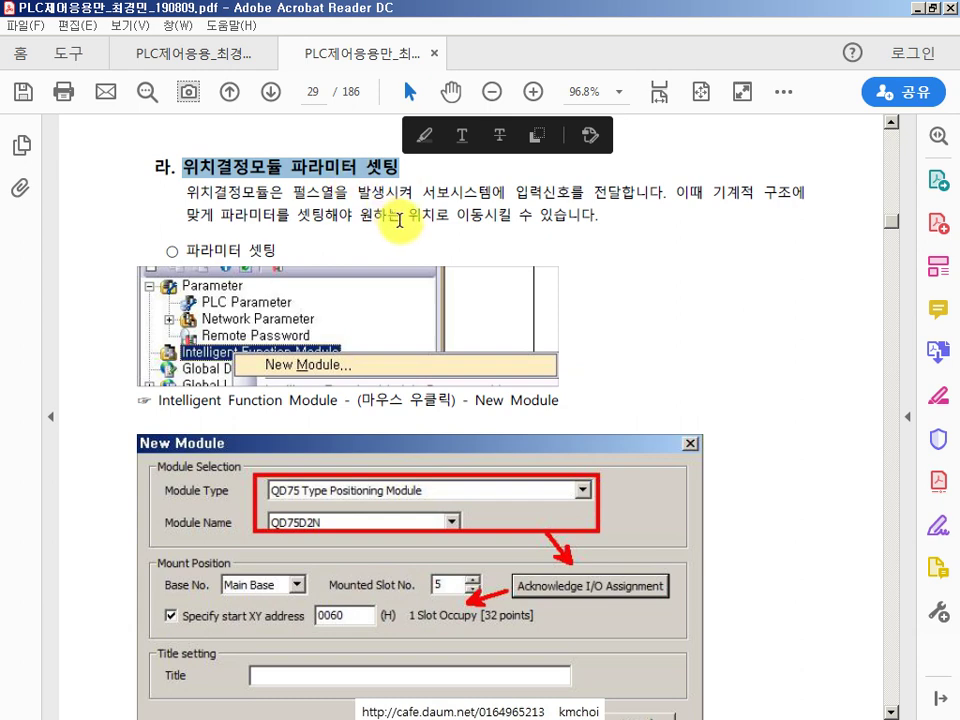
scroll(398, 225, down, 1)
scroll(400, 225, up, 2)
scroll(400, 222, down, 3)
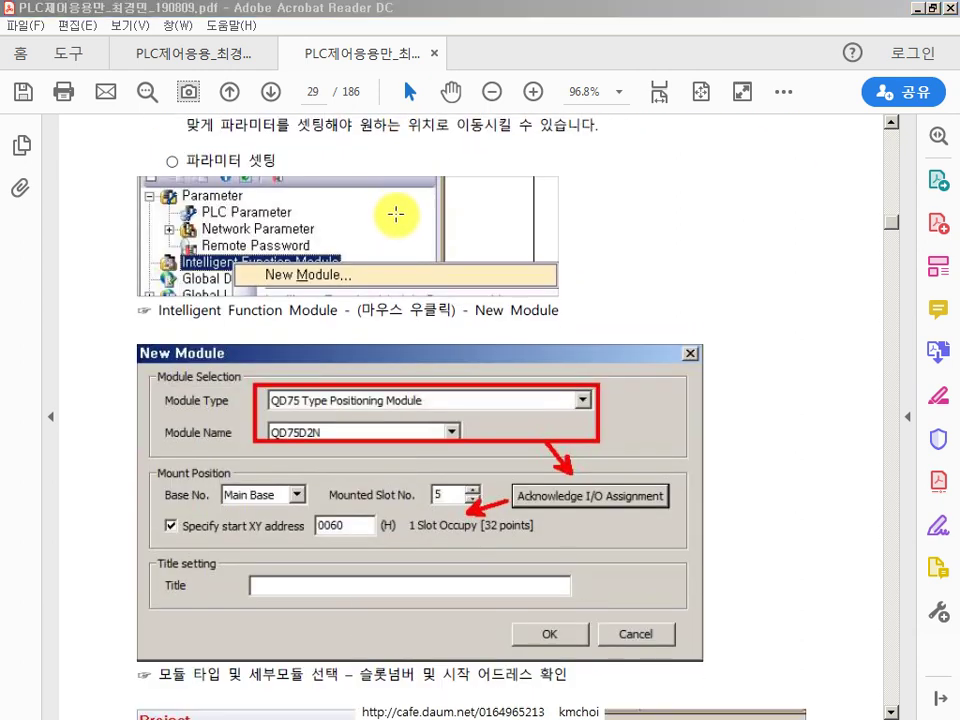
key(alt+Tab)
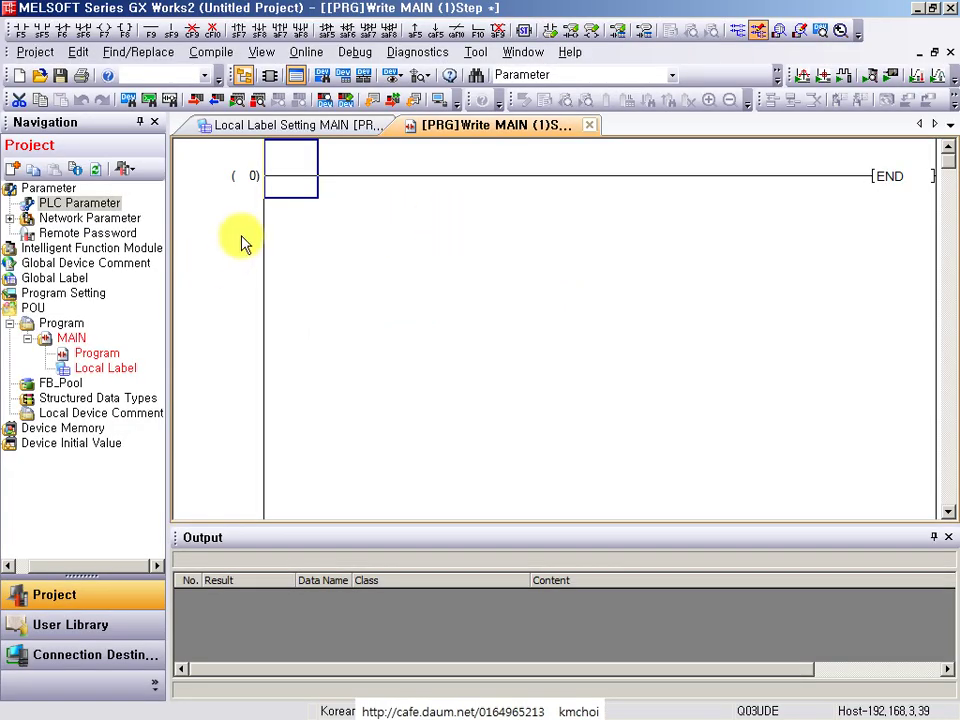
- Expand the network parameters, select Intelligent Function Module in the project tree, and widen the navigation pane to show full names
double_click(99, 217)
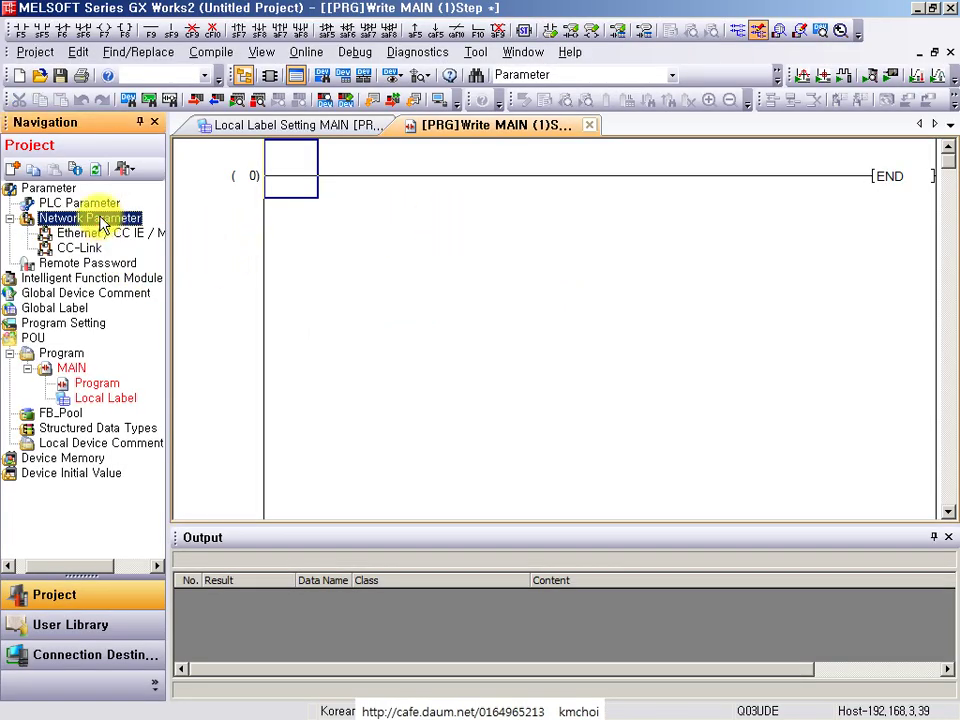
click(75, 279)
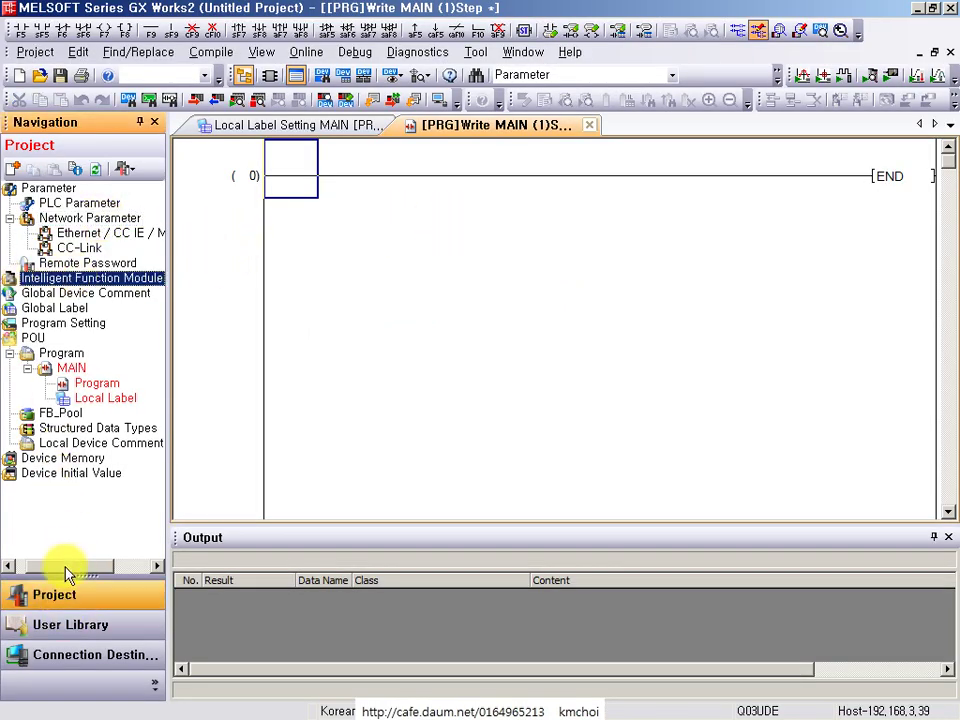
drag(66, 568, 55, 568)
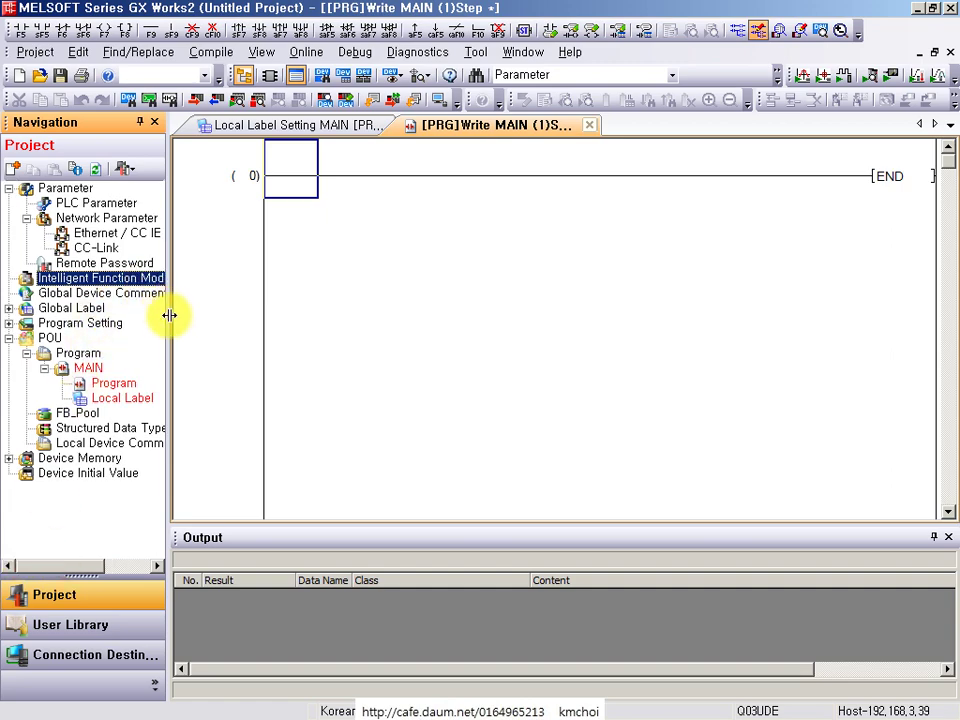
drag(170, 315, 321, 319)
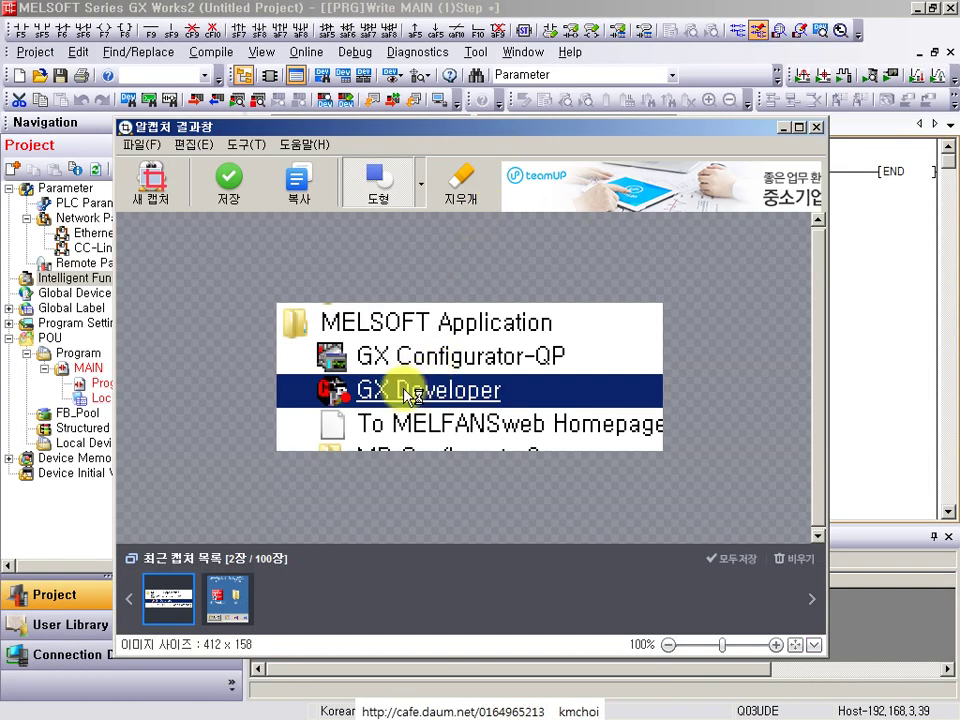
- Locate GX Configurator-QP in the captured MELSOFT Application program list and start that positioning module setting tool
drag(345, 327, 588, 376)
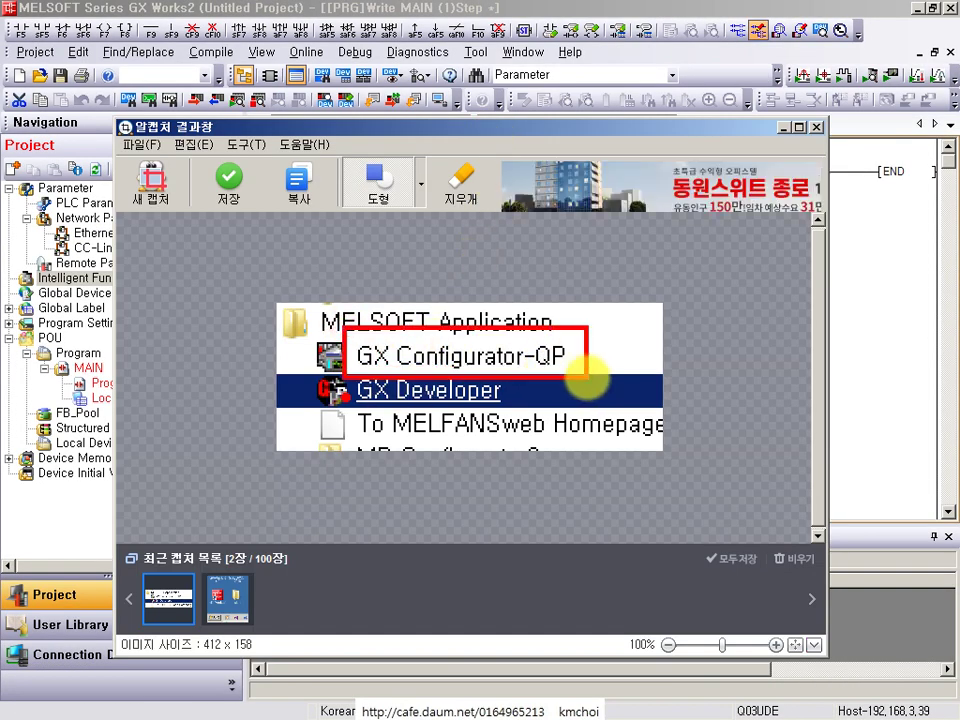
key(ctrl+z)
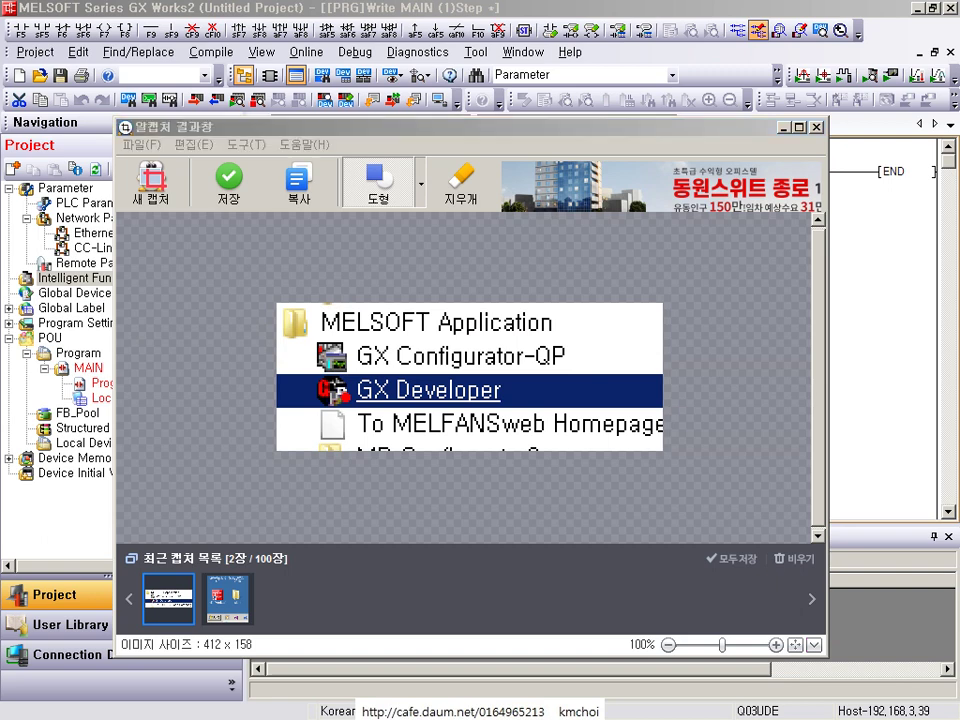
key(ctrl+v)
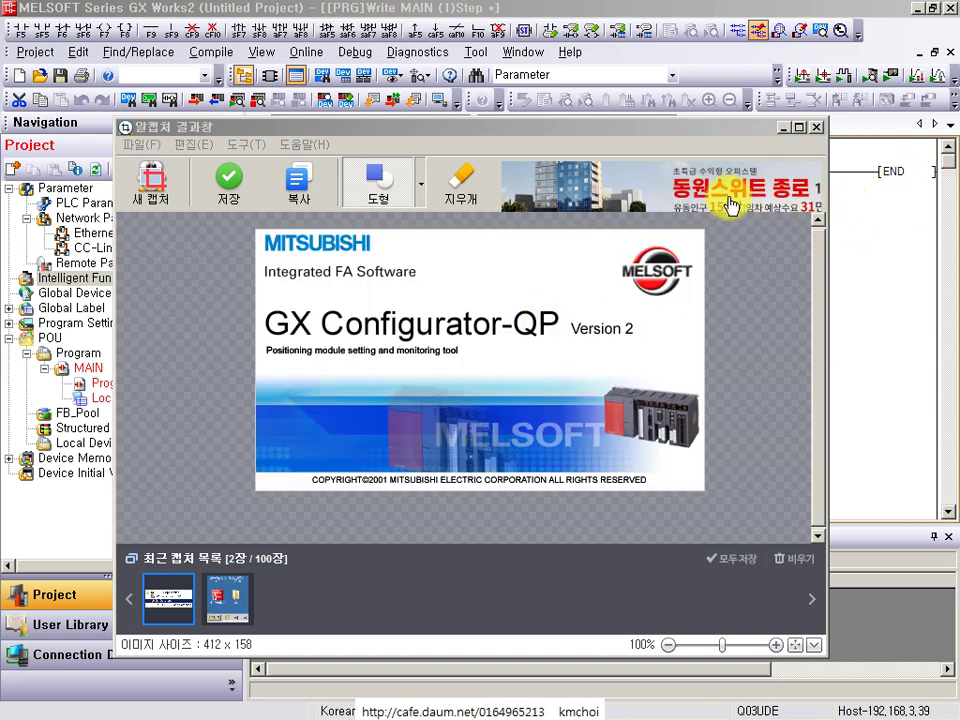
- Minimise the capture window and create a GX Configurator-QP project for a QD75D differential driver module with Axis #2
click(784, 128)
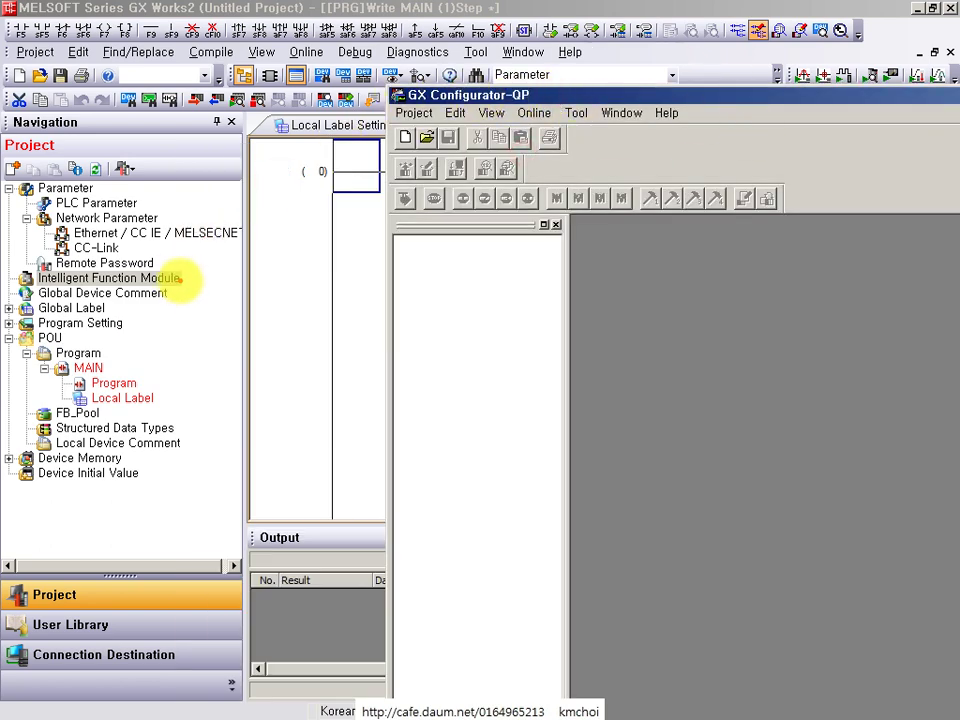
drag(175, 279, 610, 280)
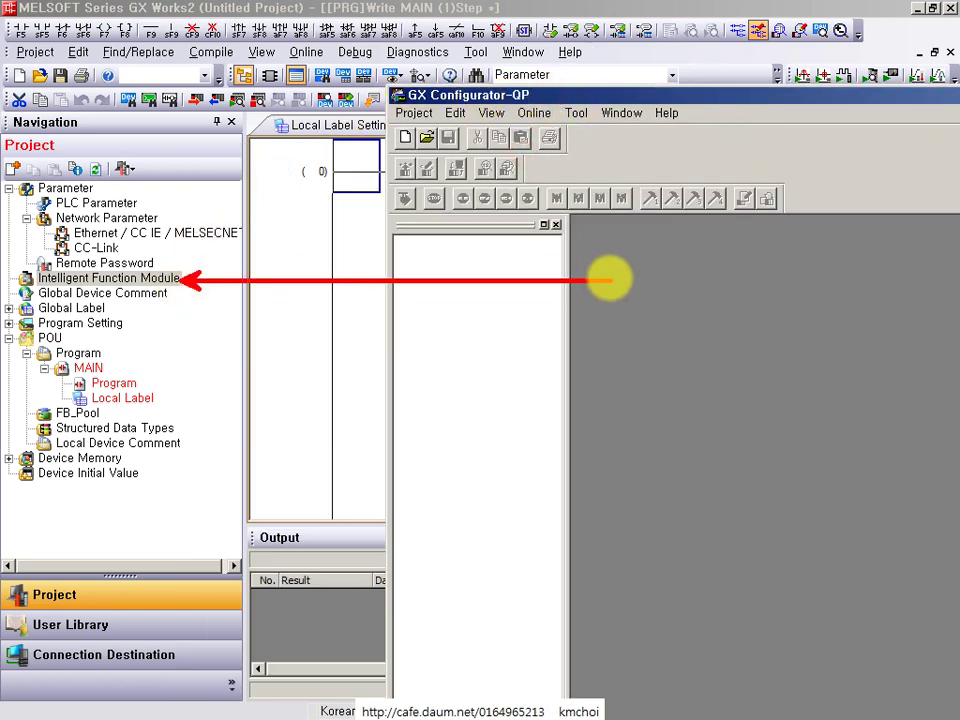
click(415, 113)
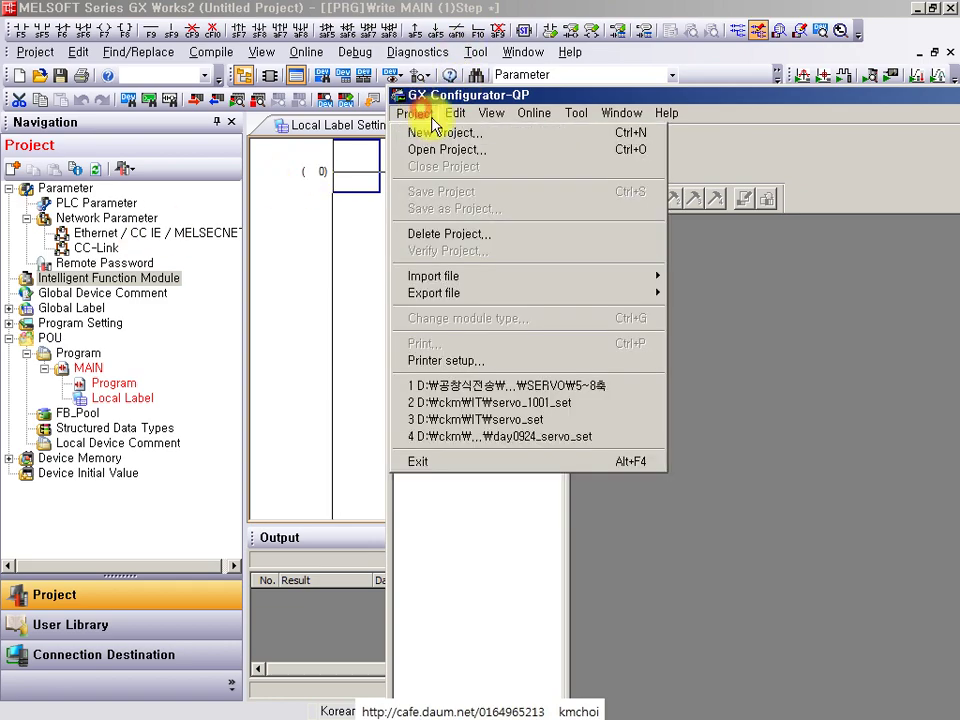
click(445, 132)
drag(720, 332, 612, 229)
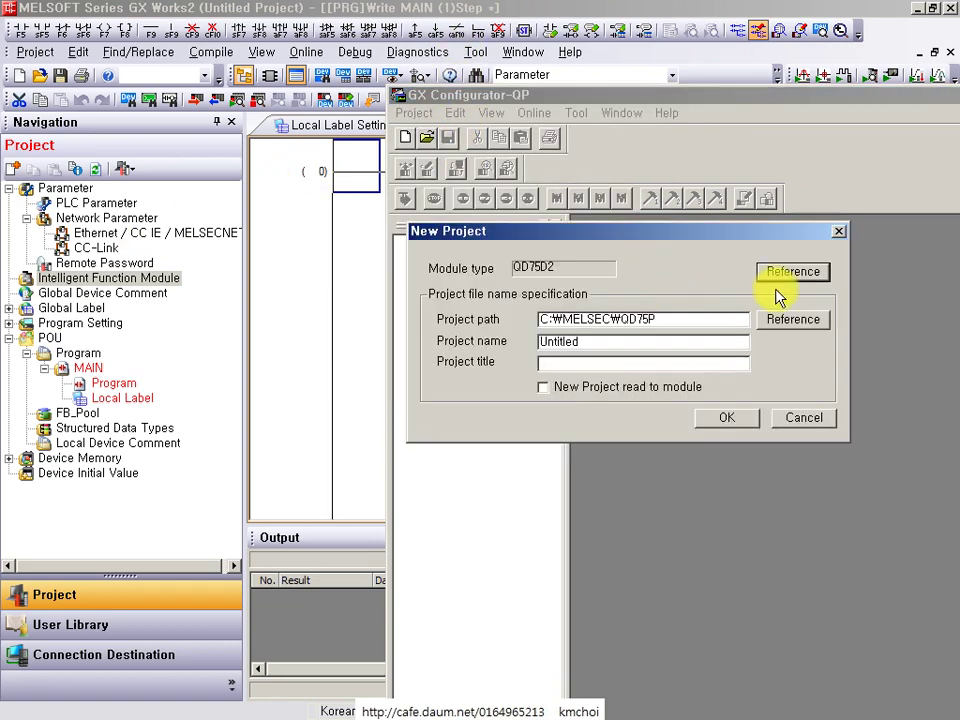
click(792, 272)
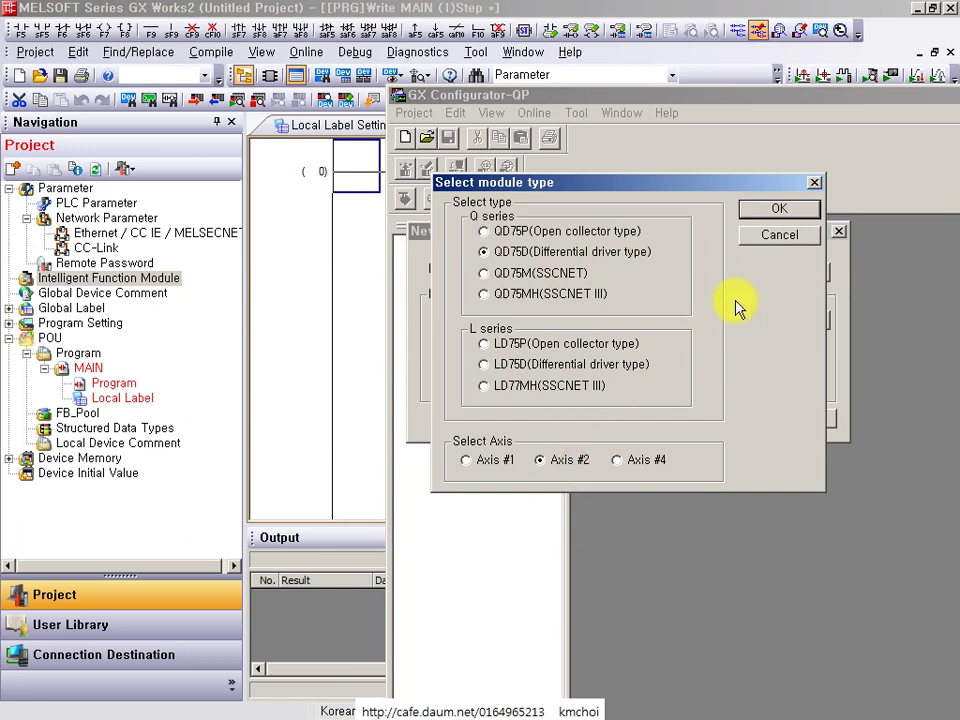
click(763, 212)
click(700, 420)
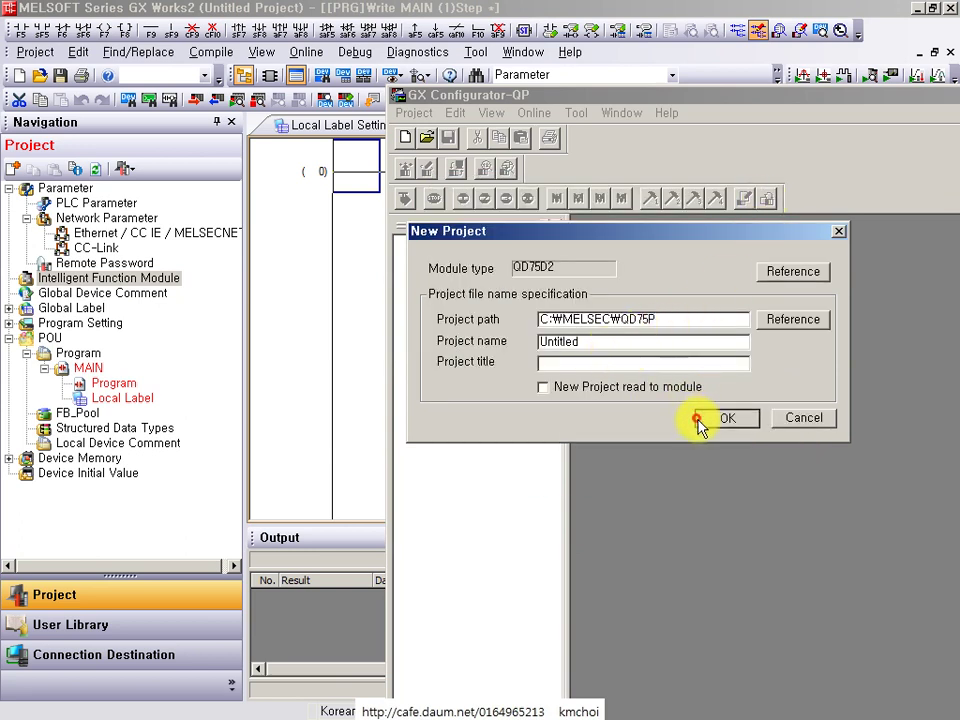
- Expand the new QD75D2 project and its Edit folder, and open the parameter data
click(469, 256)
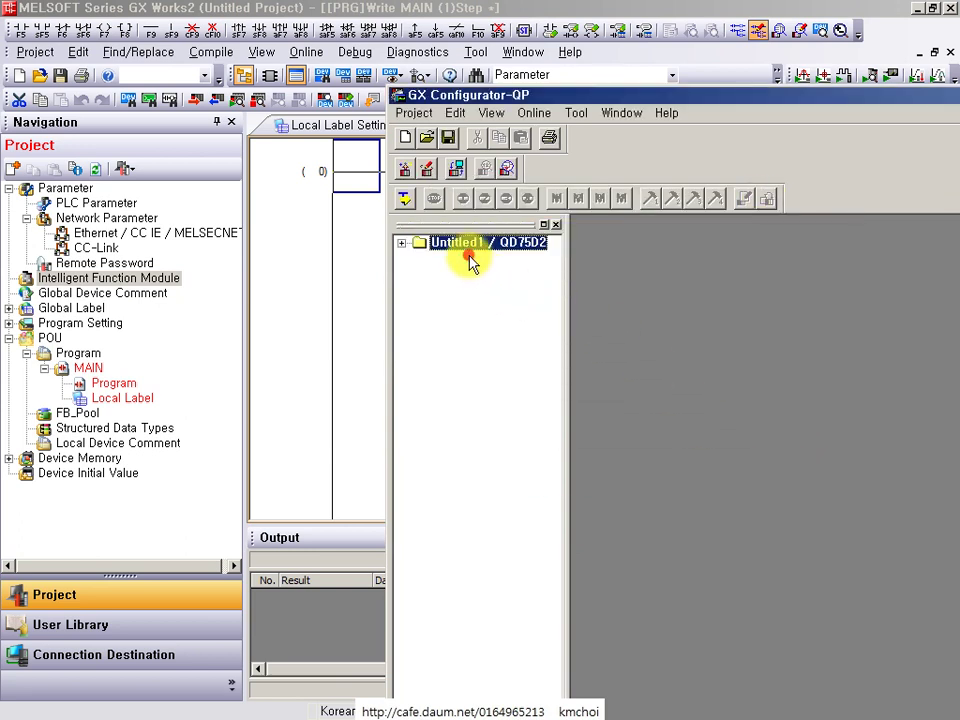
double_click(469, 258)
click(445, 260)
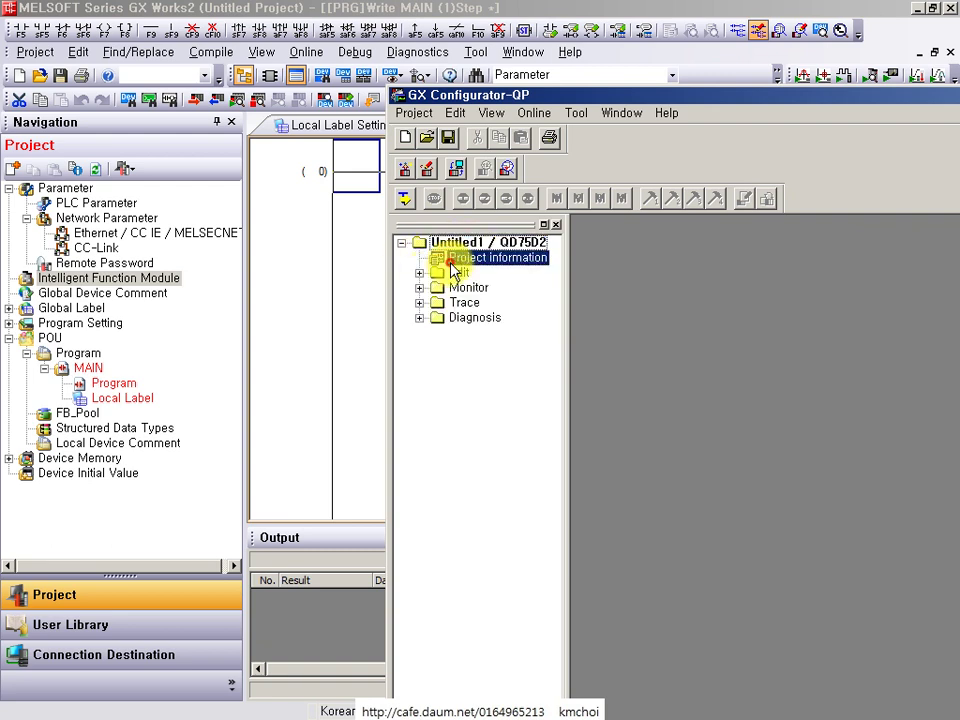
double_click(455, 272)
double_click(472, 287)
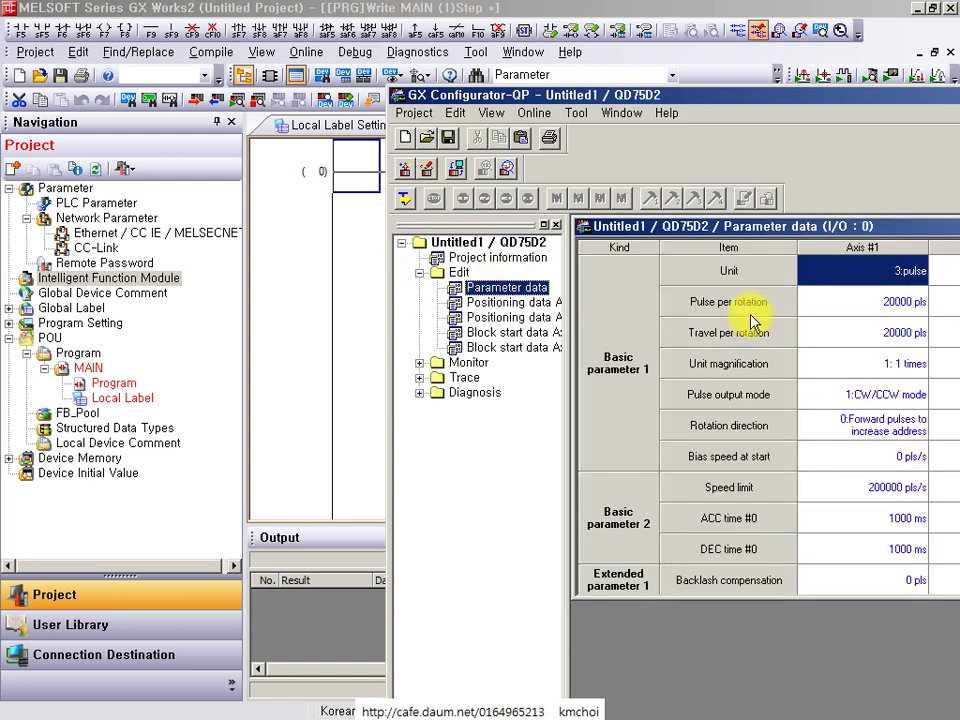
- Return to GX Works2 and start a new intelligent function module with the module type QD75 Type Positioning Module
click(527, 8)
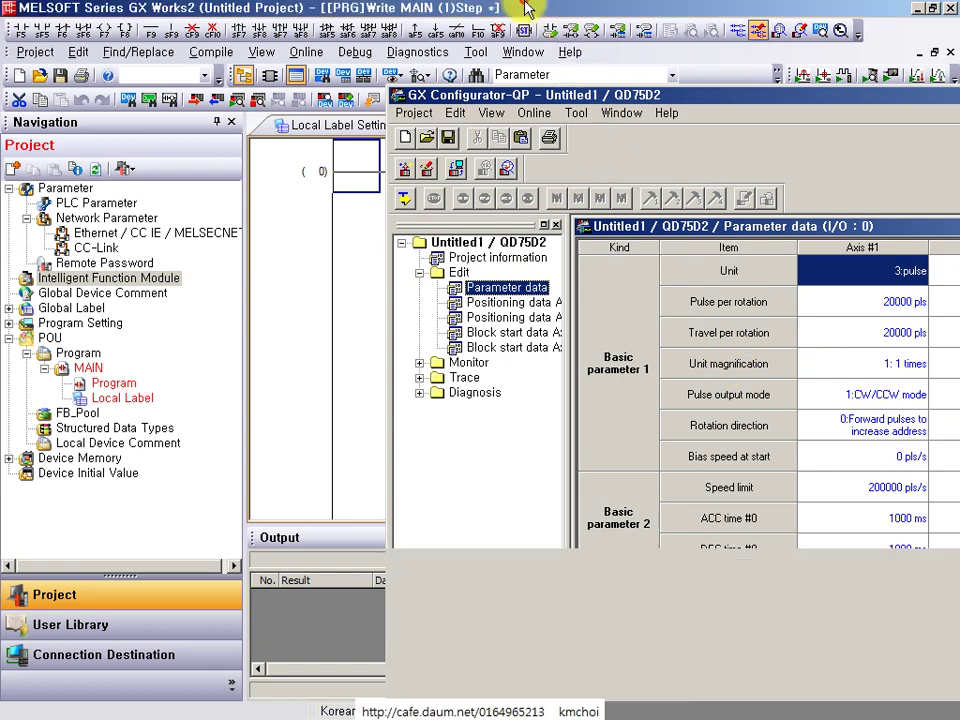
click(160, 279)
right_click(160, 279)
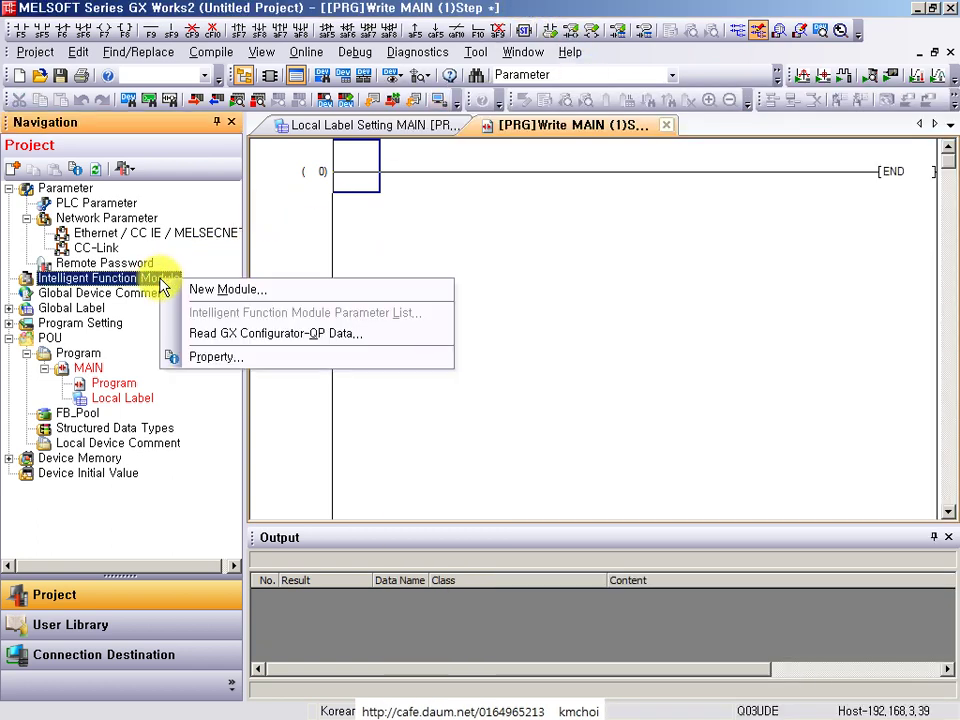
click(227, 292)
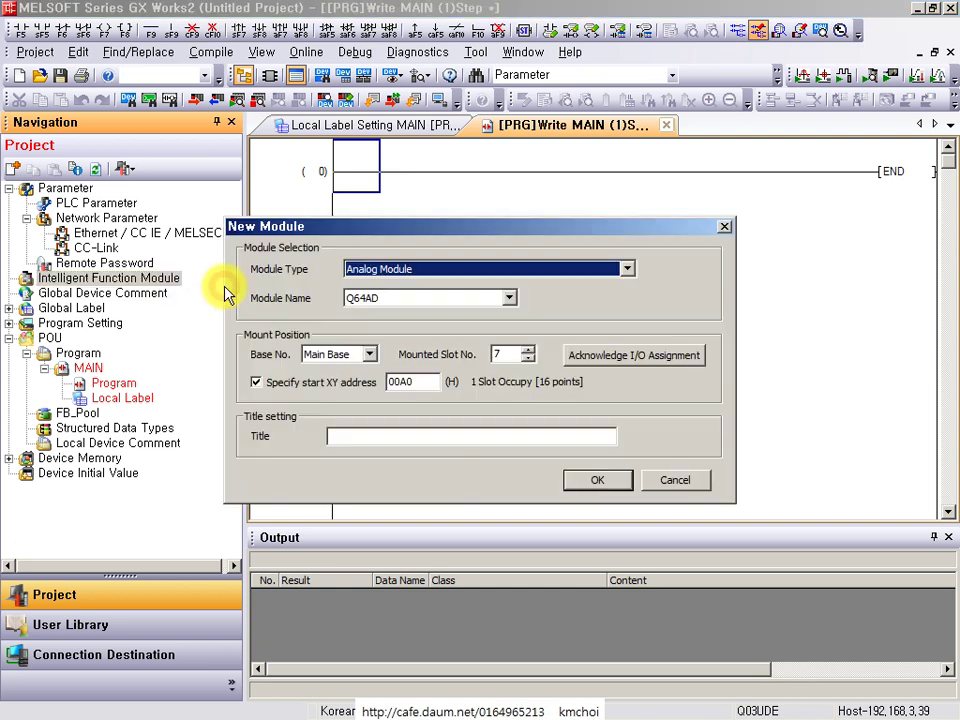
click(390, 272)
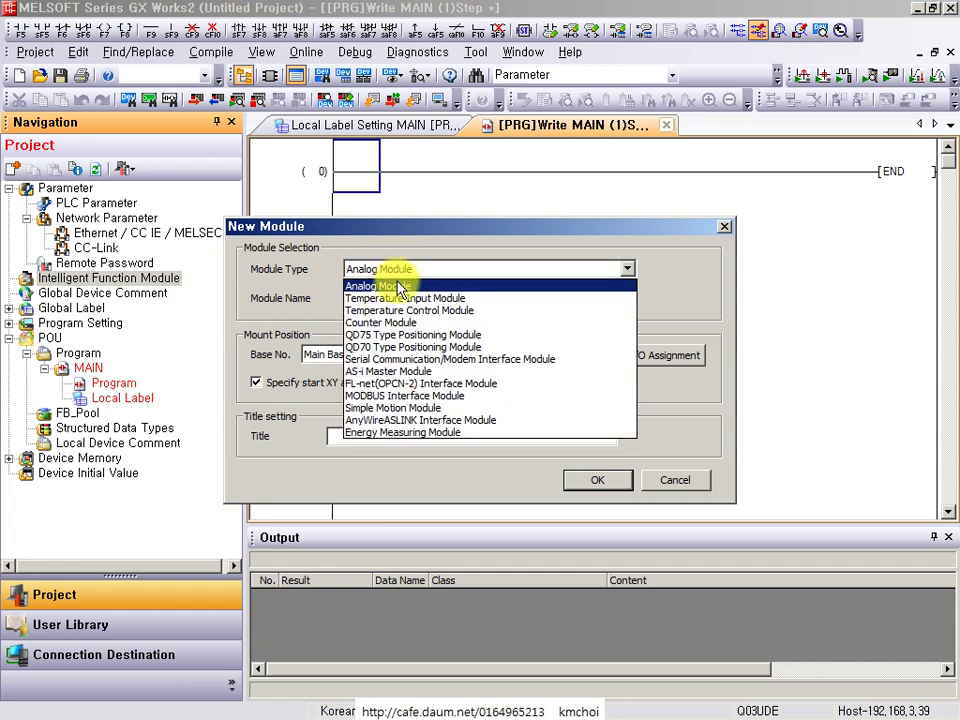
click(396, 336)
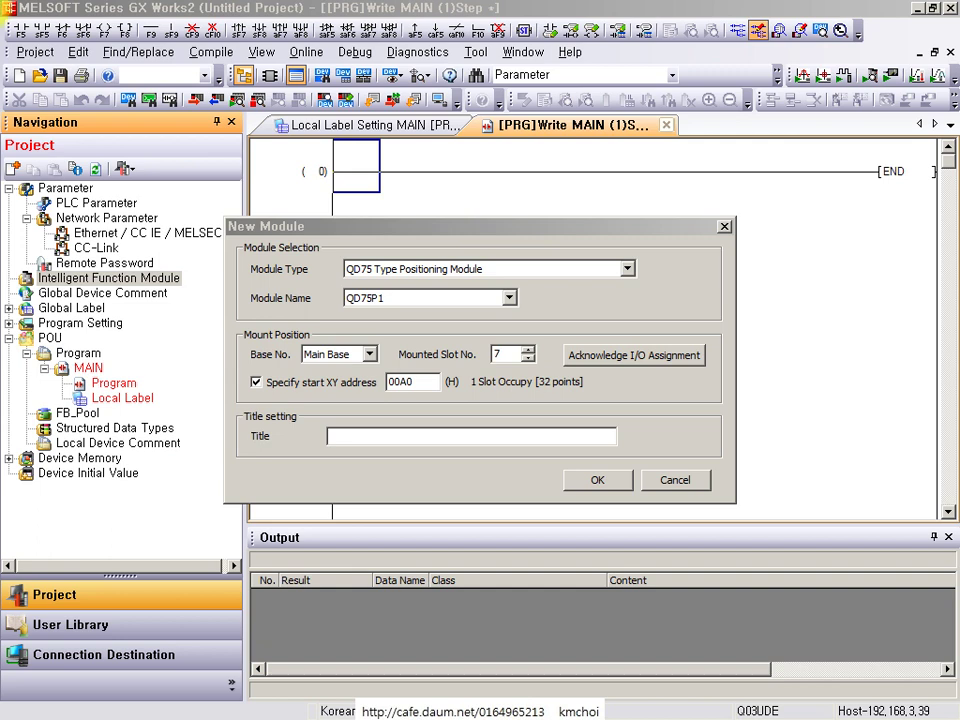
- Check the mounted positioning module in the LifeCam view, return to GX Works2 and choose QD75D2N as the module name
click(481, 230)
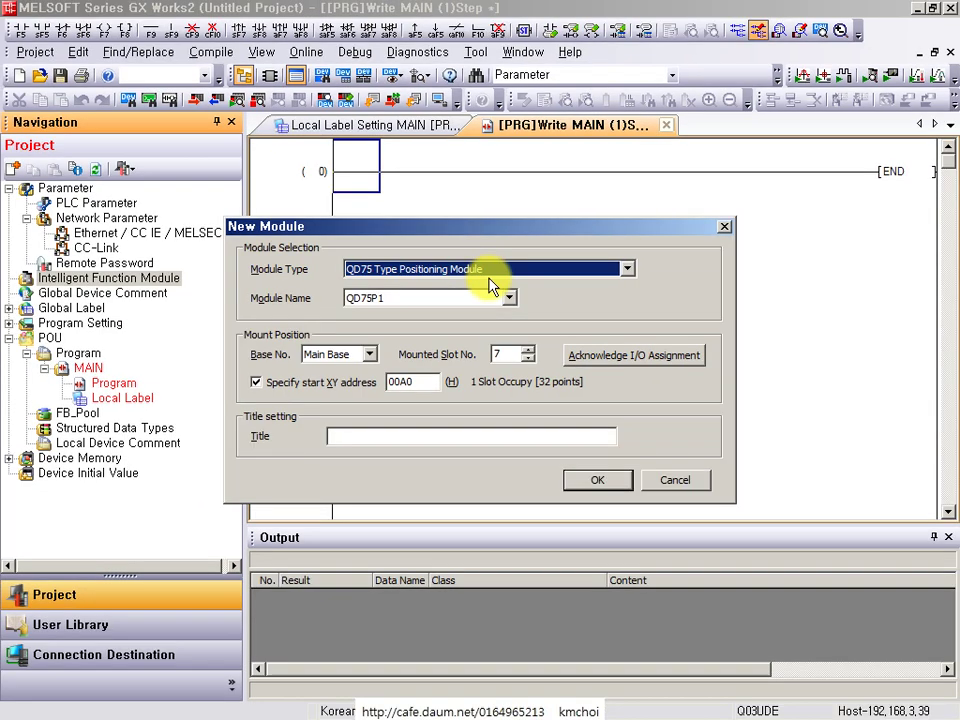
key(alt+Tab)
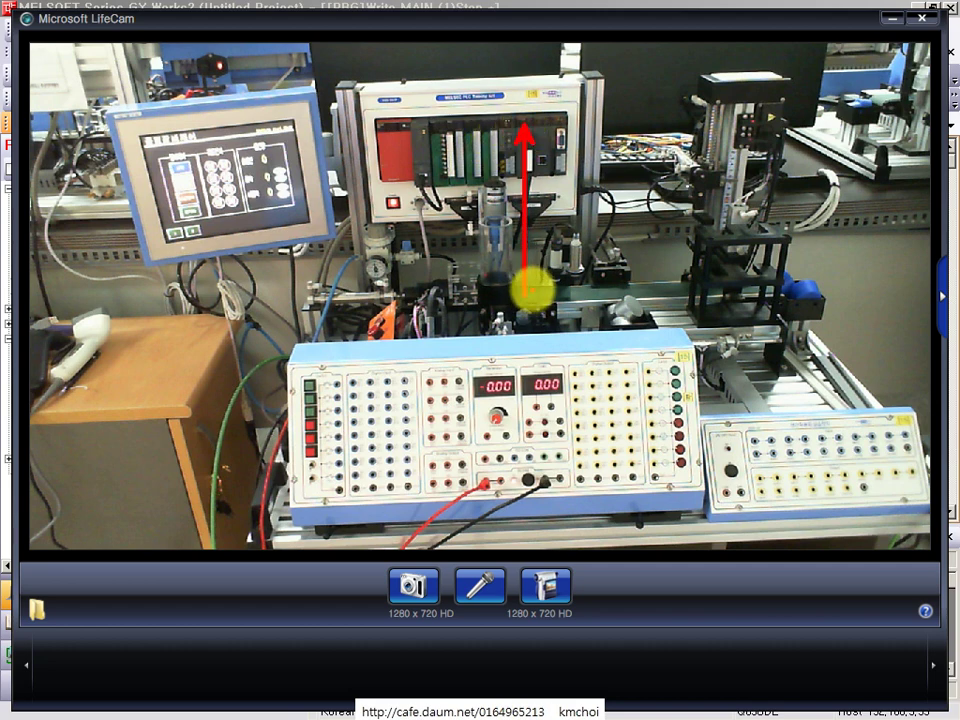
key(alt+Tab)
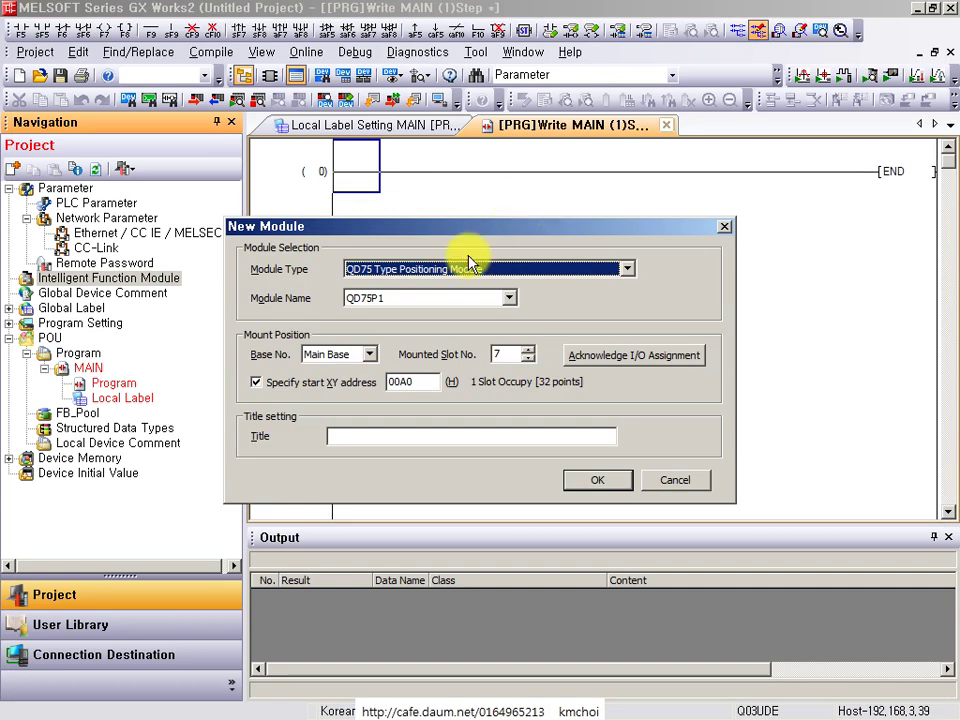
click(415, 298)
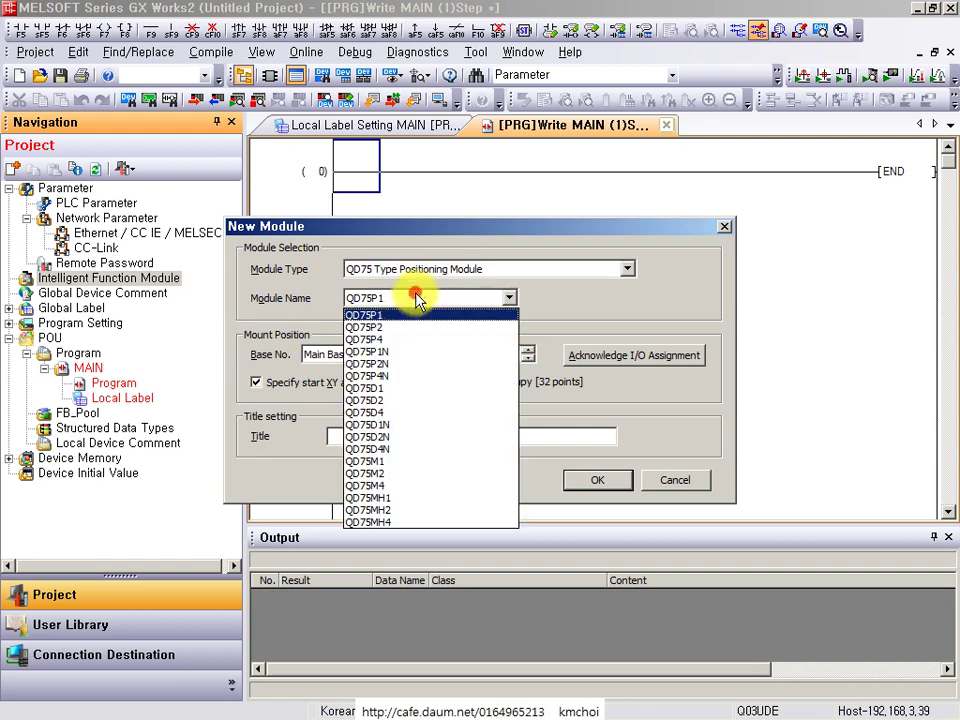
click(390, 437)
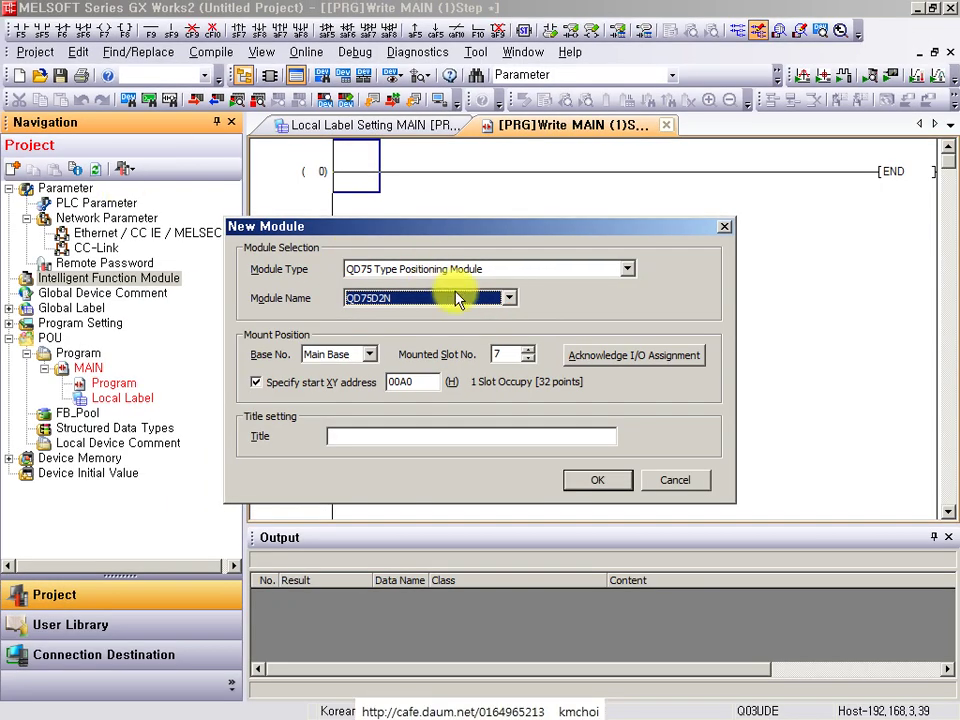
key(alt+Tab)
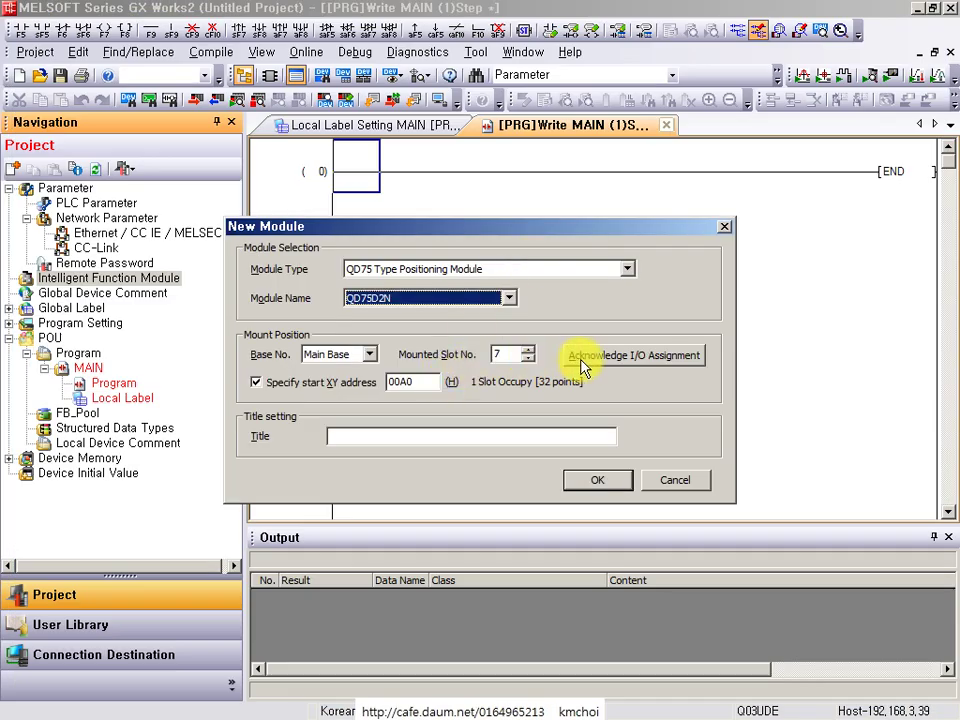
- Assign the new QD75D2N module to slot 5(0-5) from the I/O assignment list and add it to the project
click(631, 358)
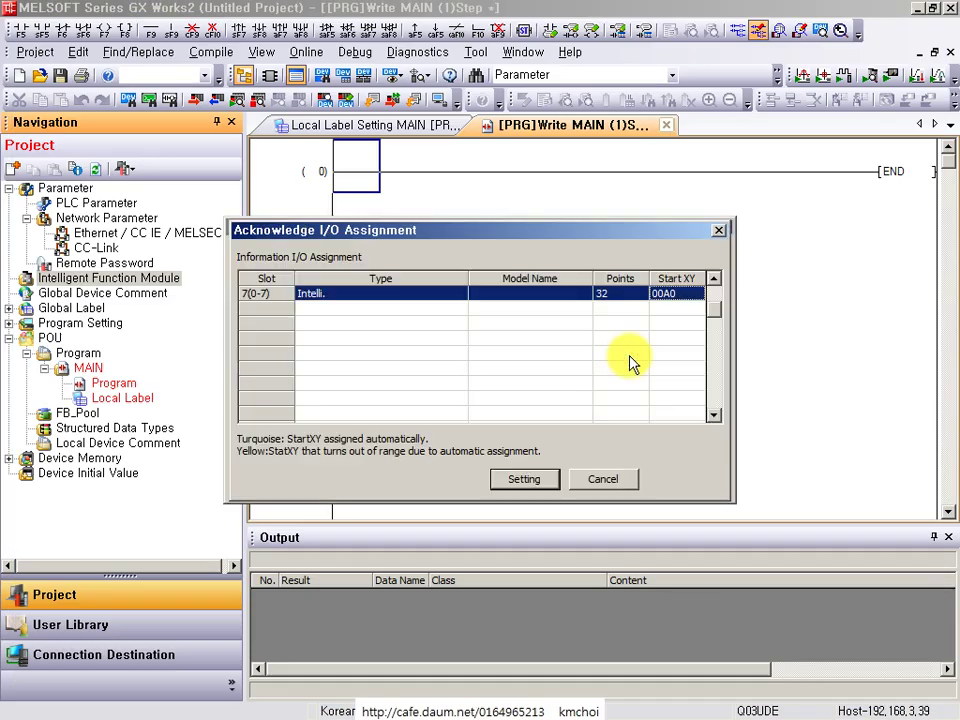
click(713, 281)
click(713, 281)
click(713, 281)
click(321, 338)
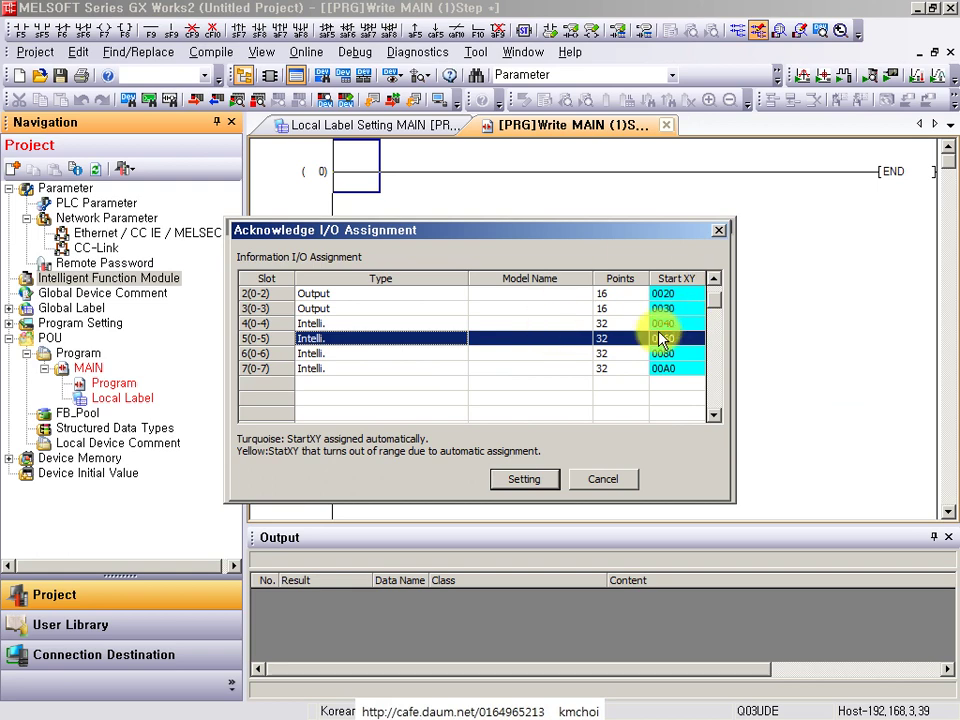
scroll(645, 325, up, 1)
click(524, 479)
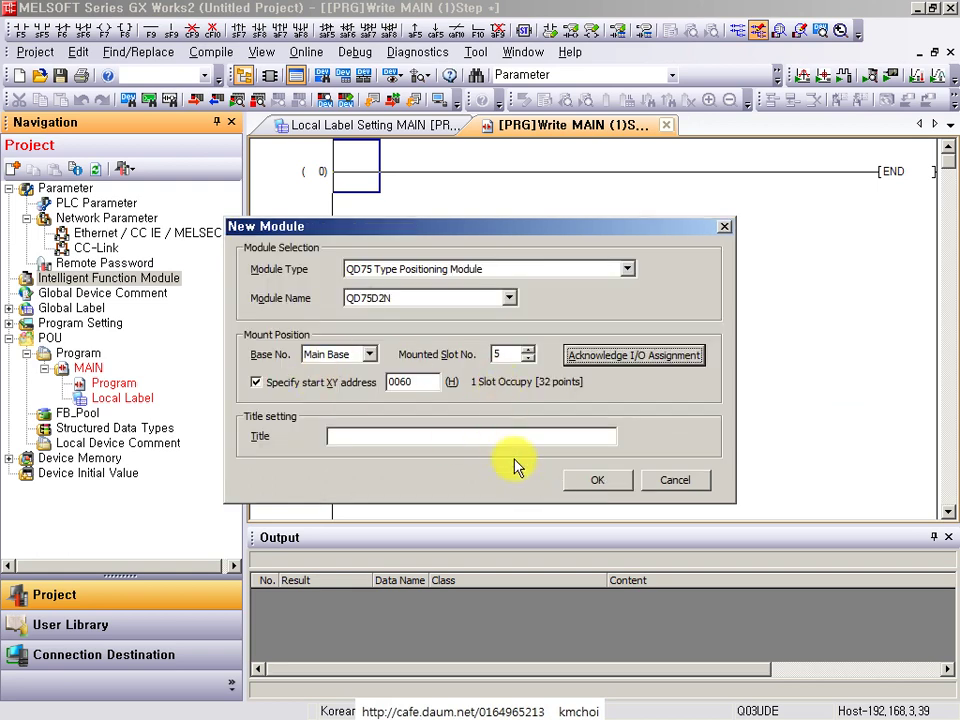
click(597, 480)
click(562, 424)
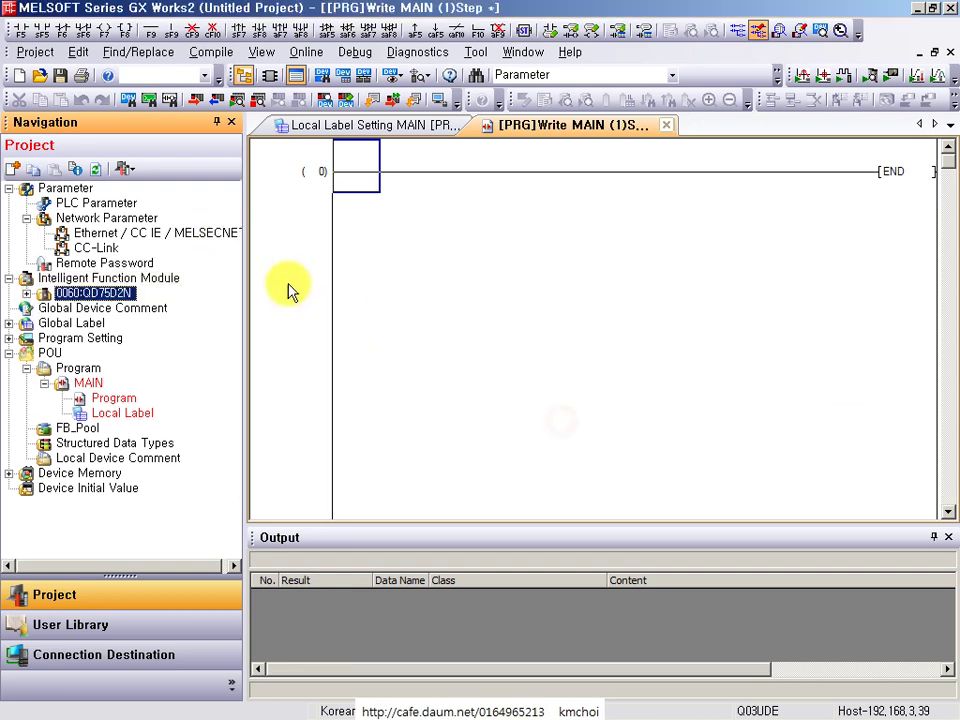
- Check slot 5(0-5) in the PLC parameter's I/O assignment, and delete the QD75D2N module from the project tree
double_click(108, 204)
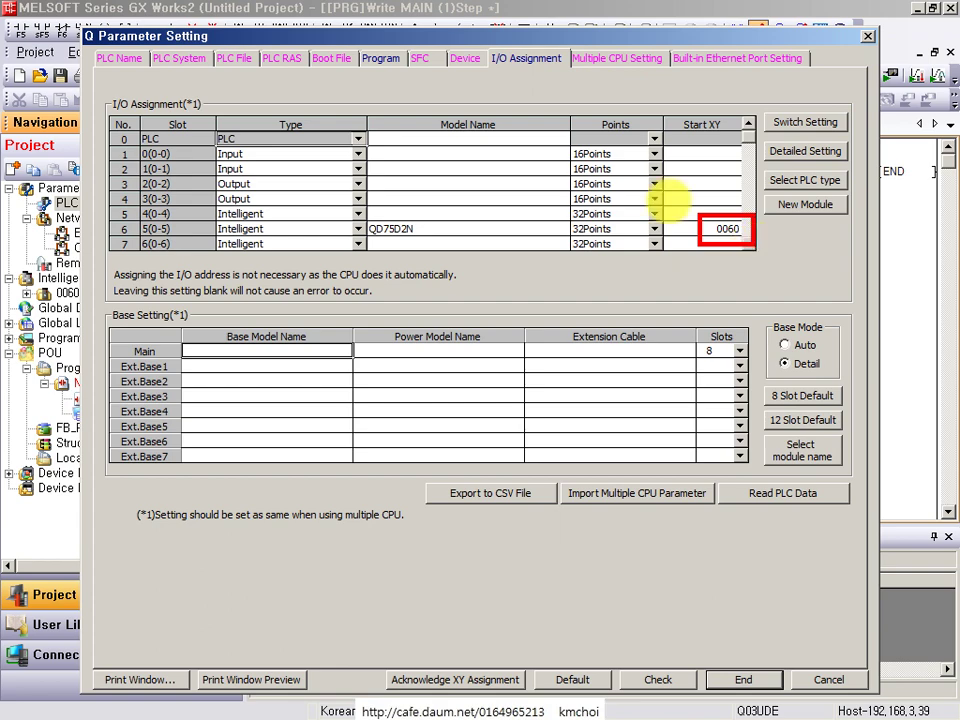
click(741, 680)
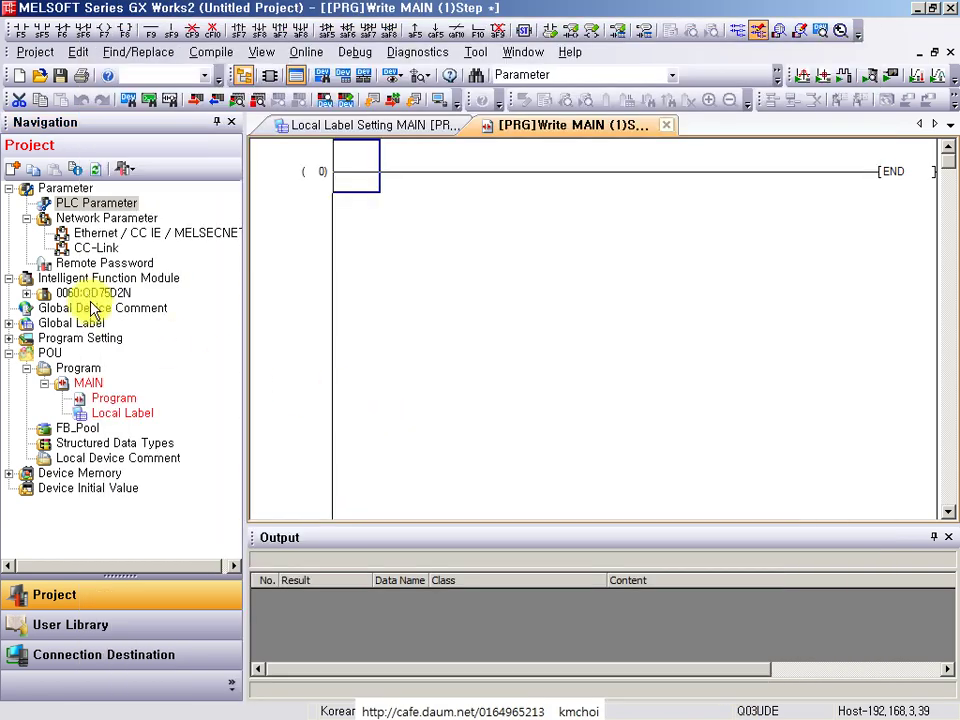
double_click(87, 293)
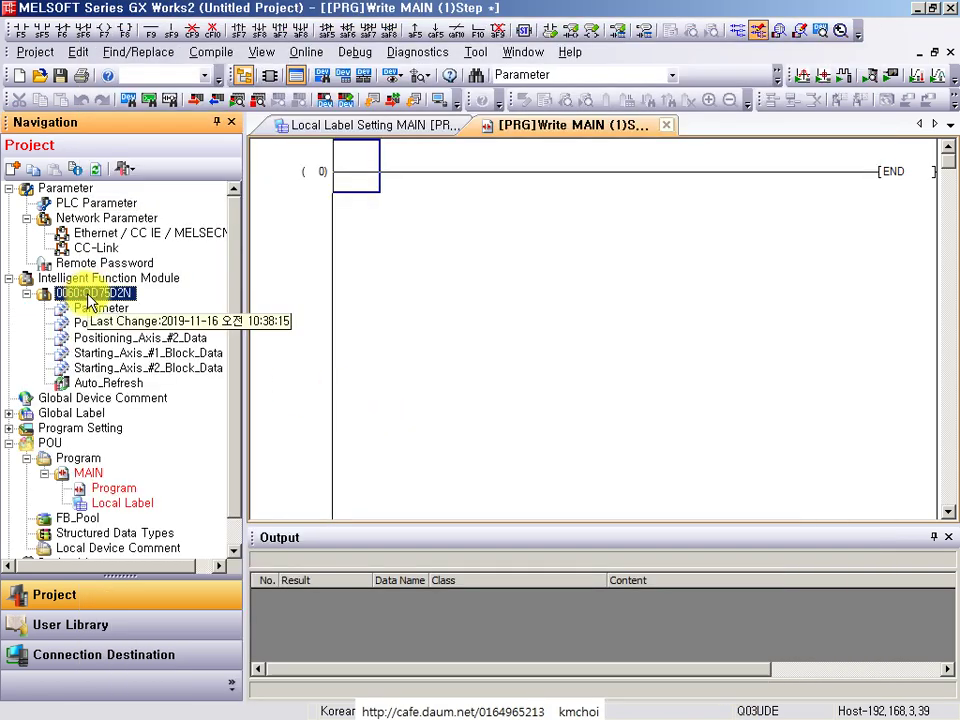
key(Delete)
click(491, 405)
click(630, 405)
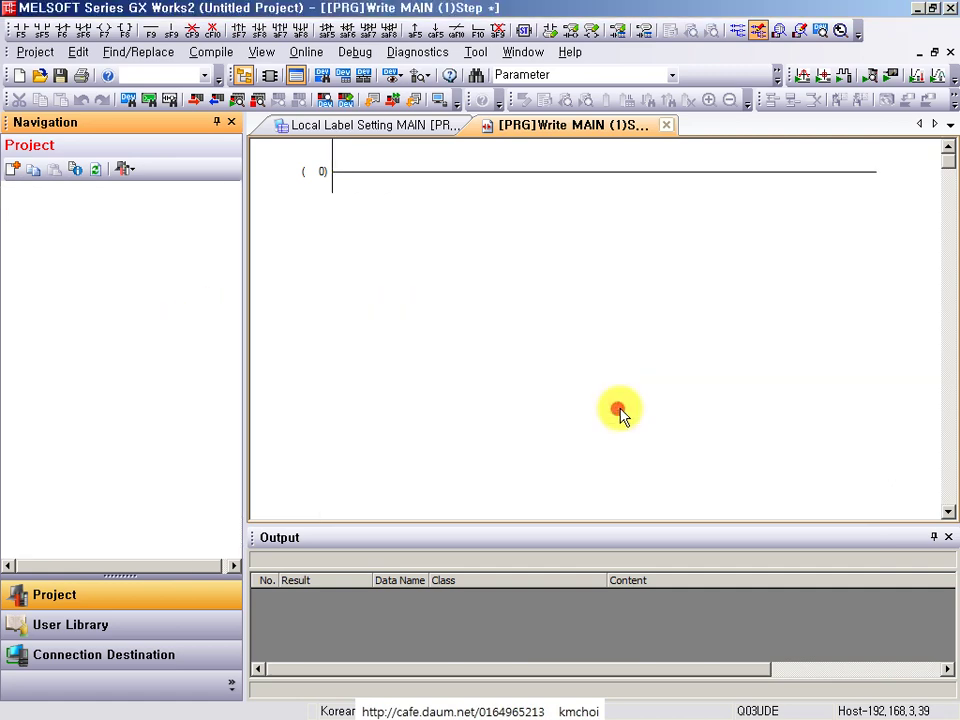
- Try to add a QD75D2N positioning module again, assigning it to slot 5(0-5) from the I/O assignment list
right_click(114, 279)
click(176, 288)
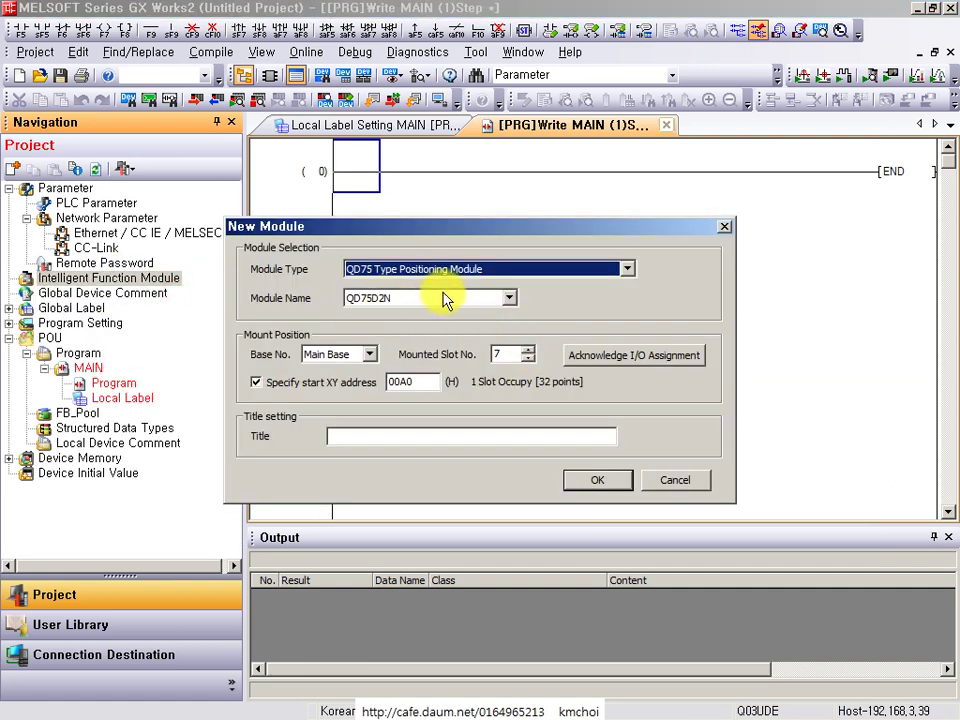
click(553, 355)
click(714, 279)
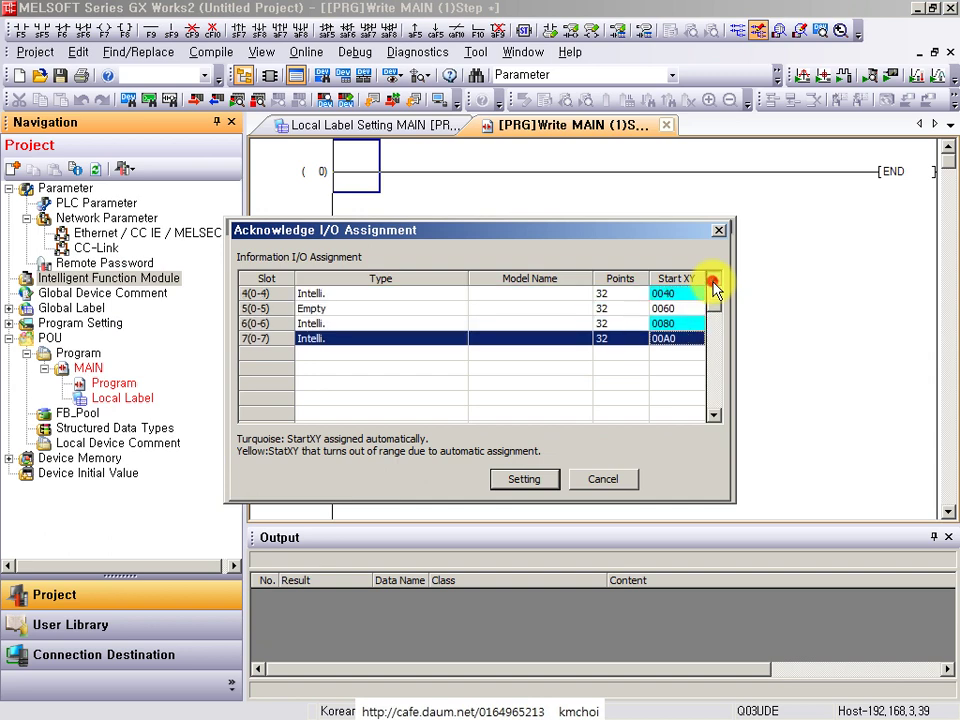
click(714, 279)
click(300, 323)
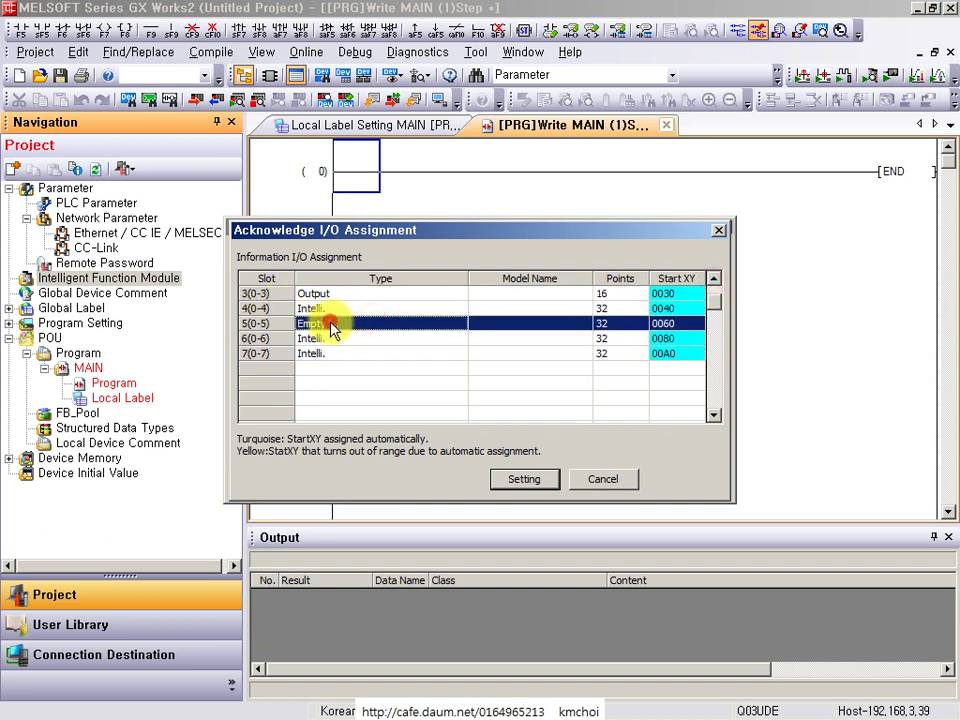
double_click(333, 323)
key(Return)
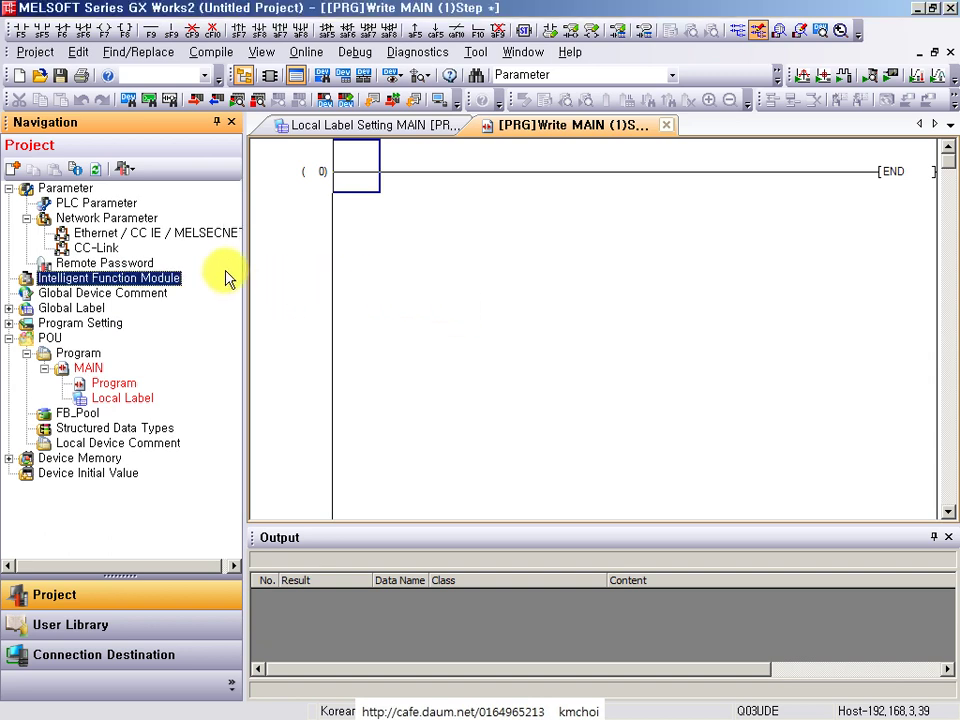
- Set slot 5(0-5) to type Intelligent in the PLC parameter's I/O assignment and finish the parameter setting
double_click(118, 203)
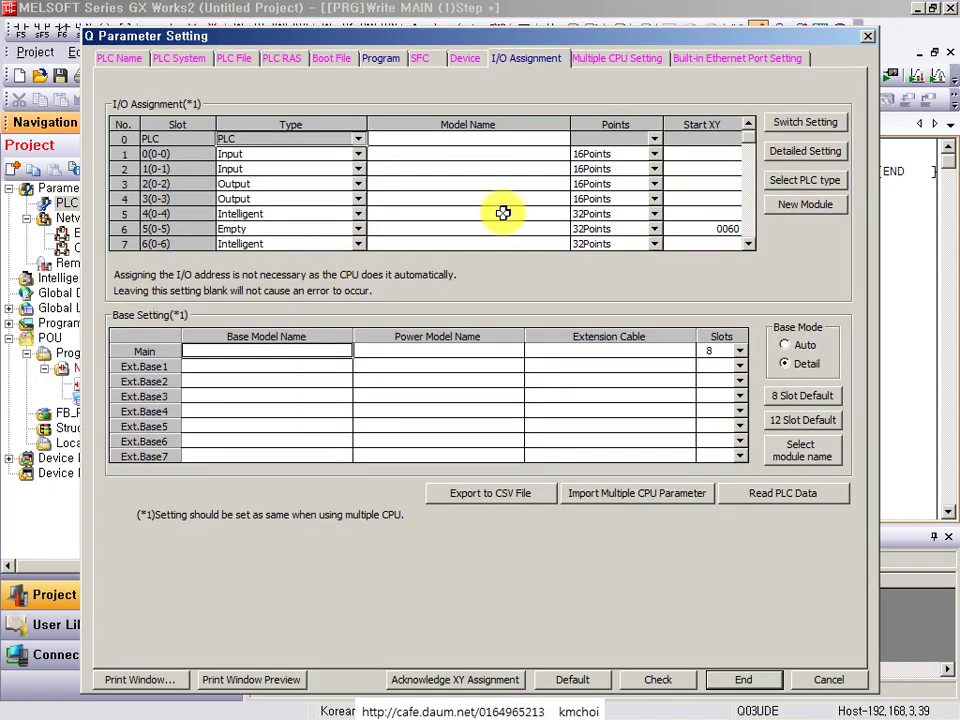
click(240, 236)
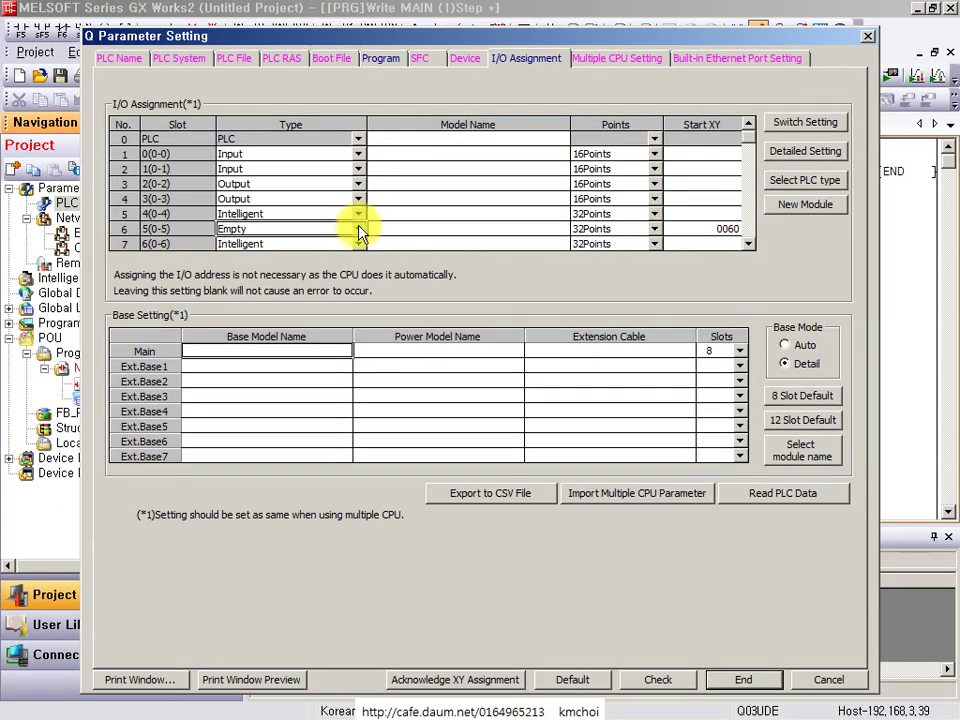
click(358, 229)
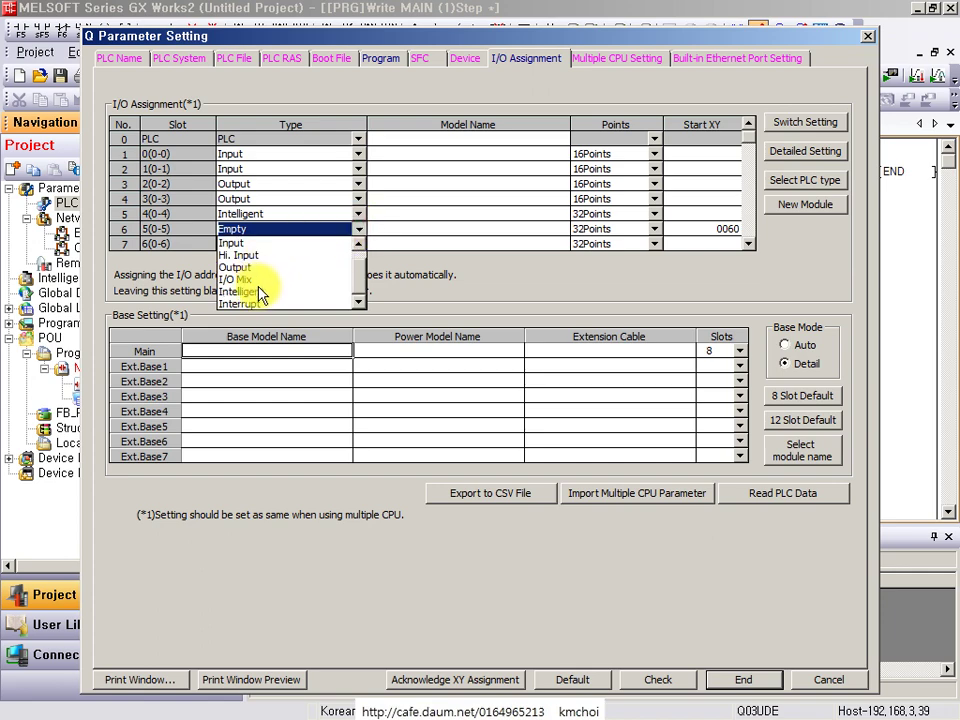
click(258, 291)
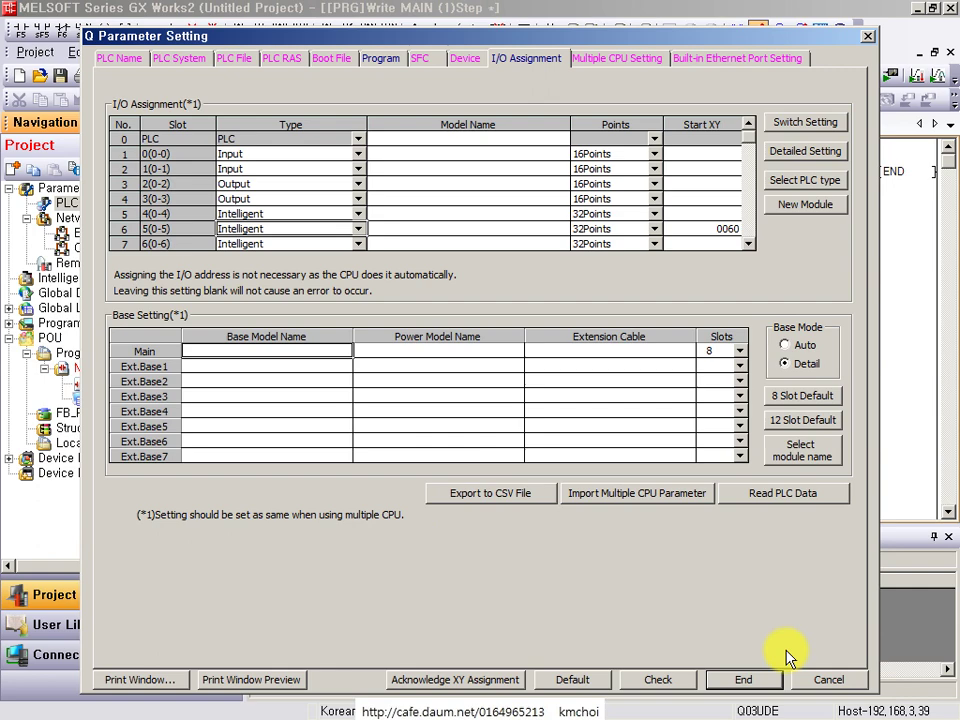
click(740, 680)
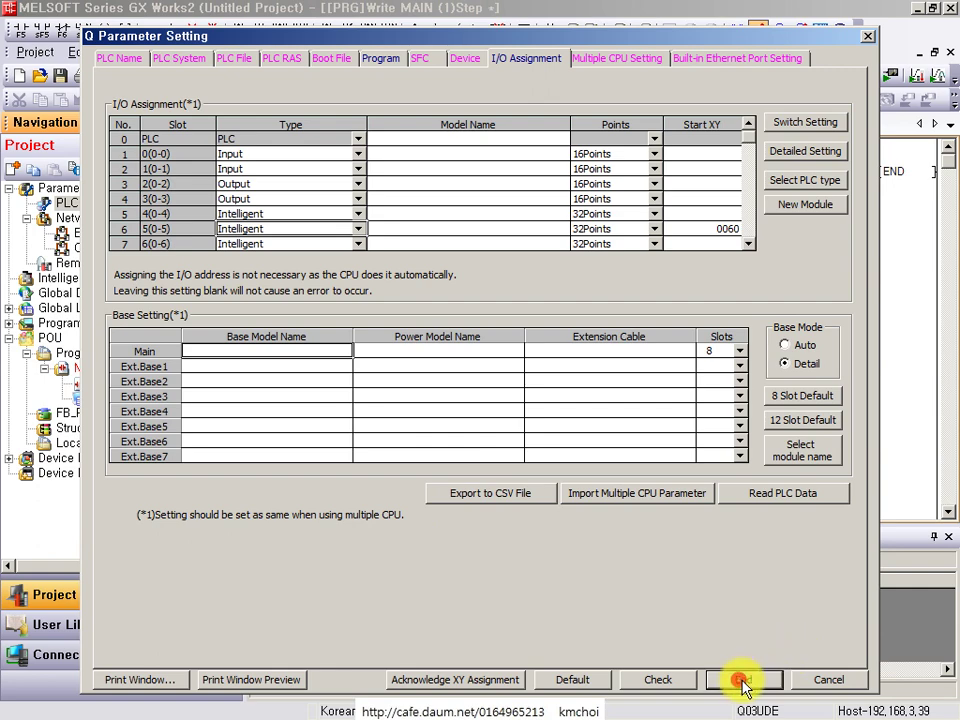
- Add a QD75D2N positioning module to the project, assigning it to slot 5(0-5) from the I/O assignment list
right_click(66, 278)
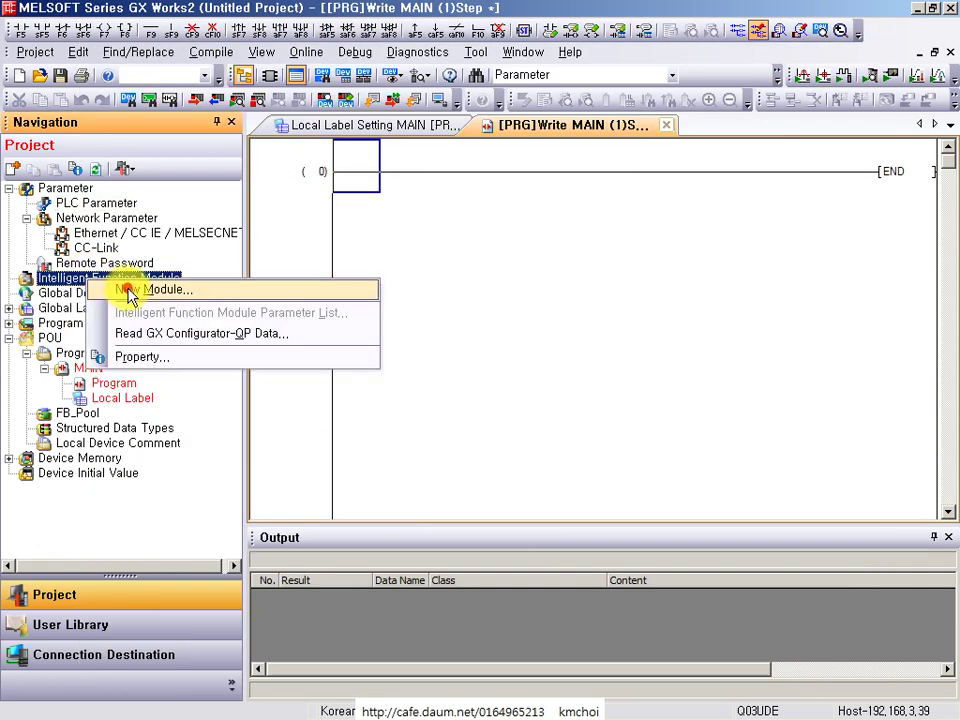
click(150, 289)
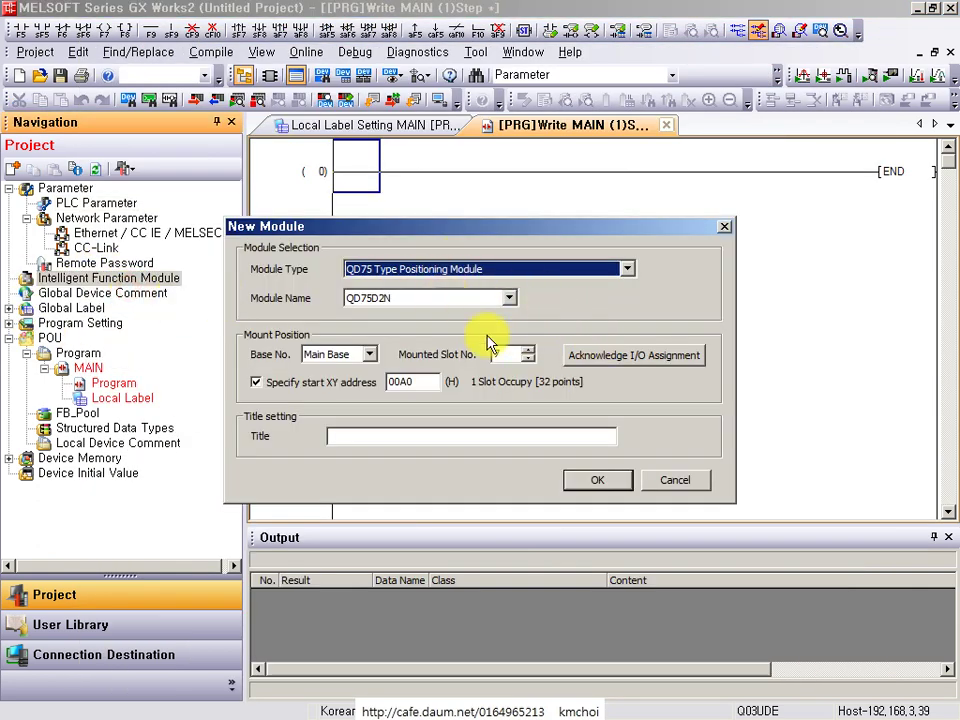
text(7)
click(581, 356)
click(713, 283)
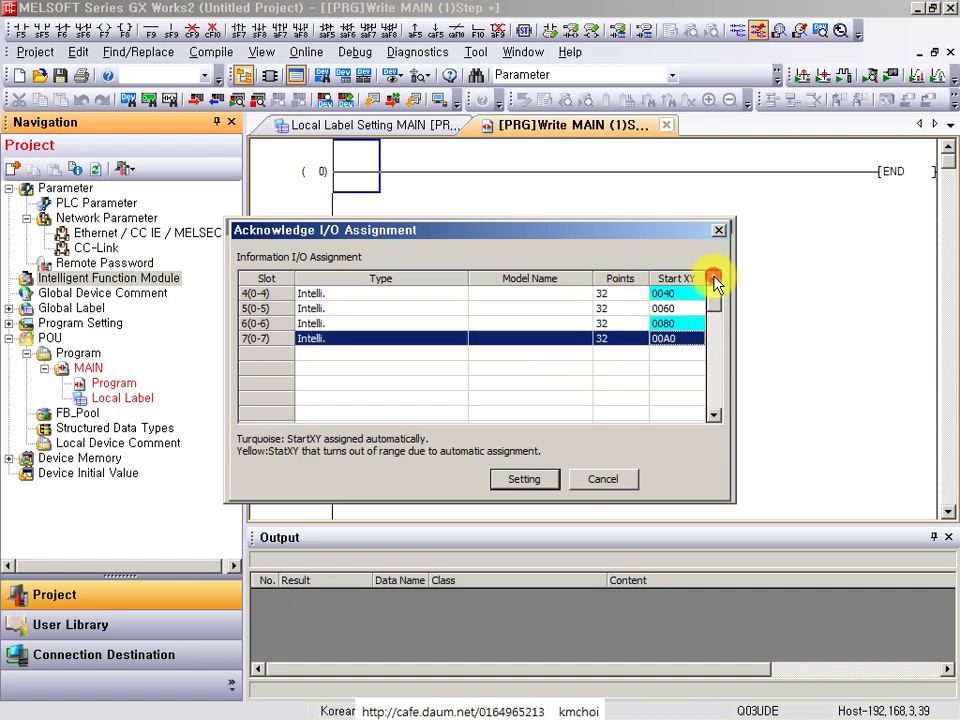
click(713, 283)
click(420, 325)
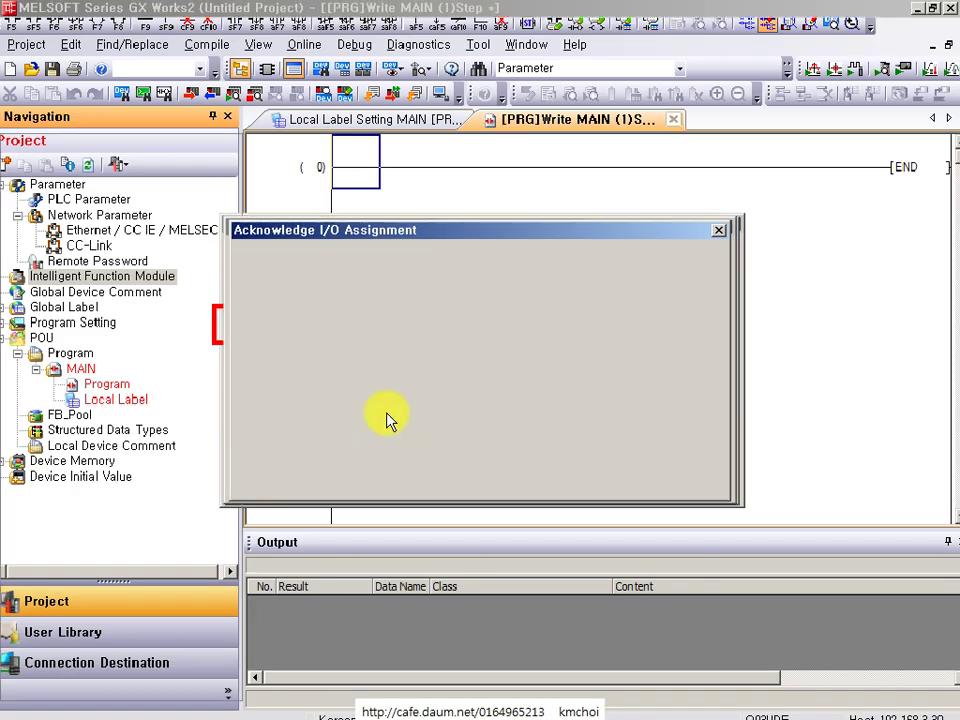
click(654, 626)
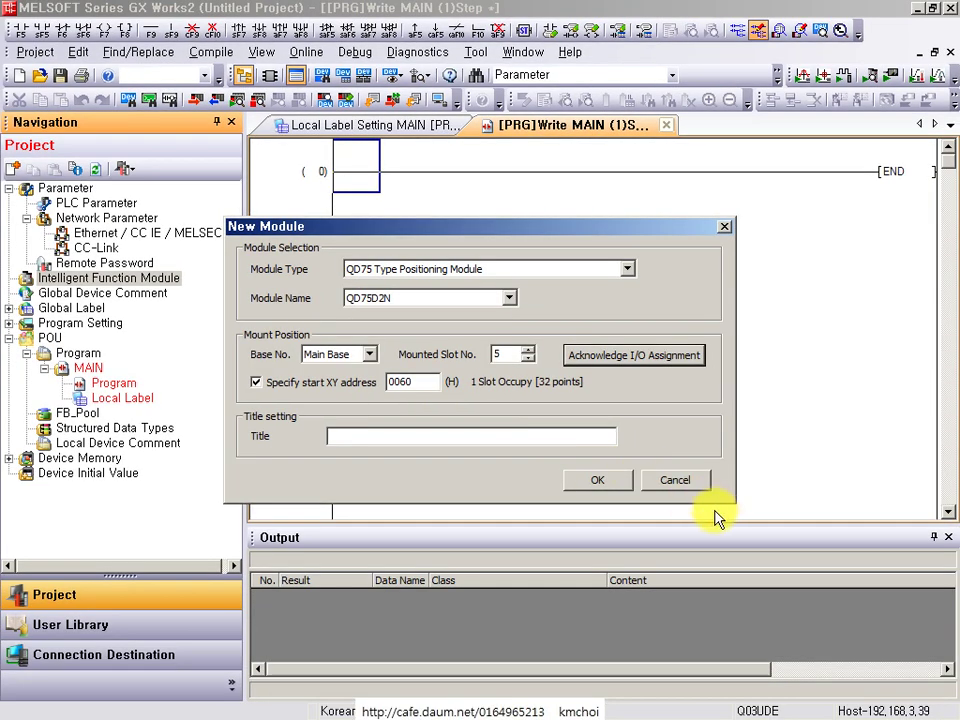
click(740, 557)
click(570, 423)
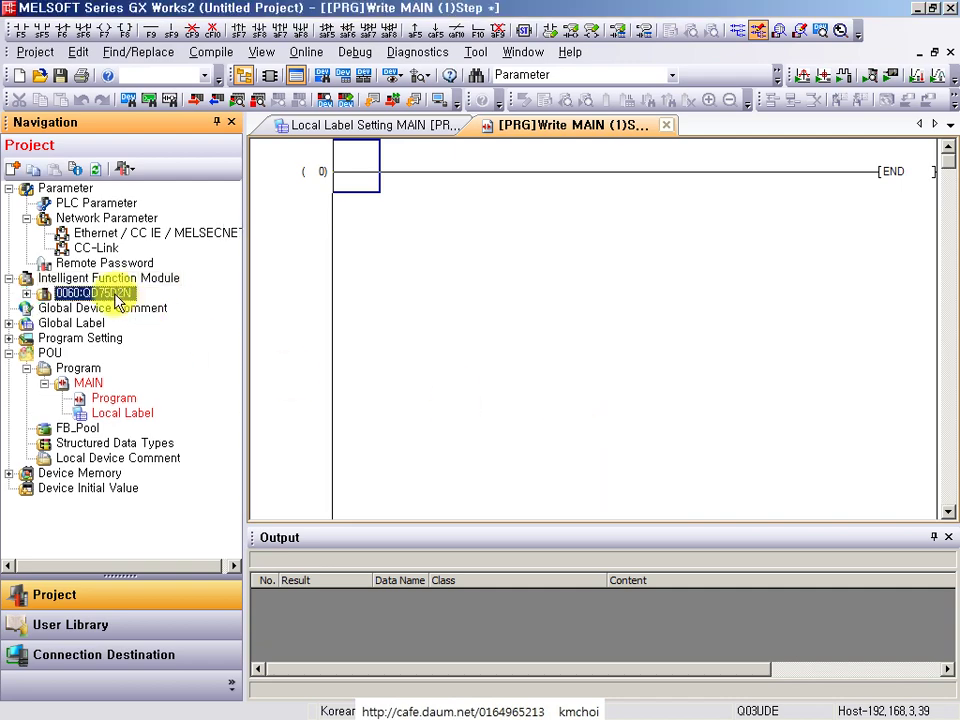
- Open the QD75D2N module's parameters and compare them with the parameter data in GX Configurator-QP
double_click(113, 293)
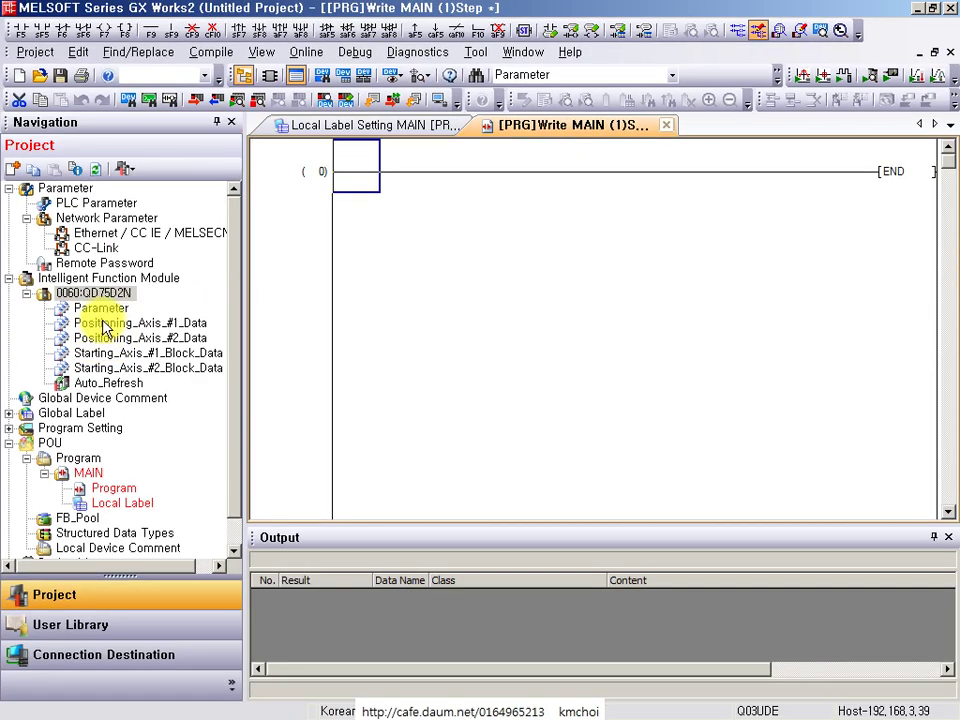
double_click(204, 272)
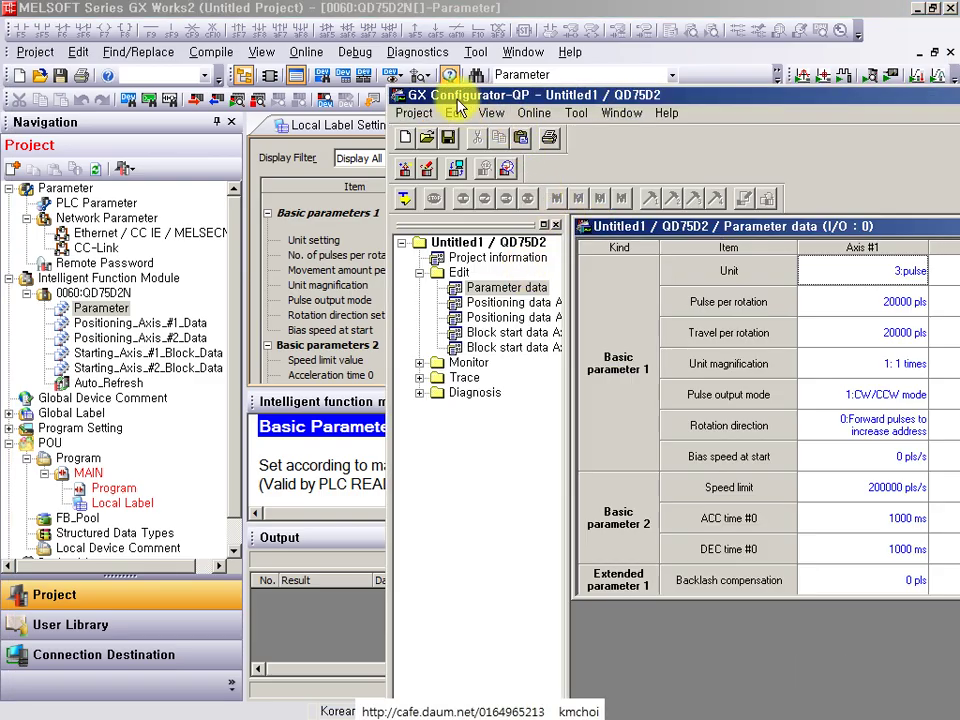
drag(456, 101, 148, 345)
mouse_move(333, 464)
mouse_down()
mouse_move(810, 669)
mouse_move(810, 690)
mouse_up()
mouse_move(468, 226)
mouse_down()
mouse_move(746, 340)
mouse_move(825, 338)
mouse_up()
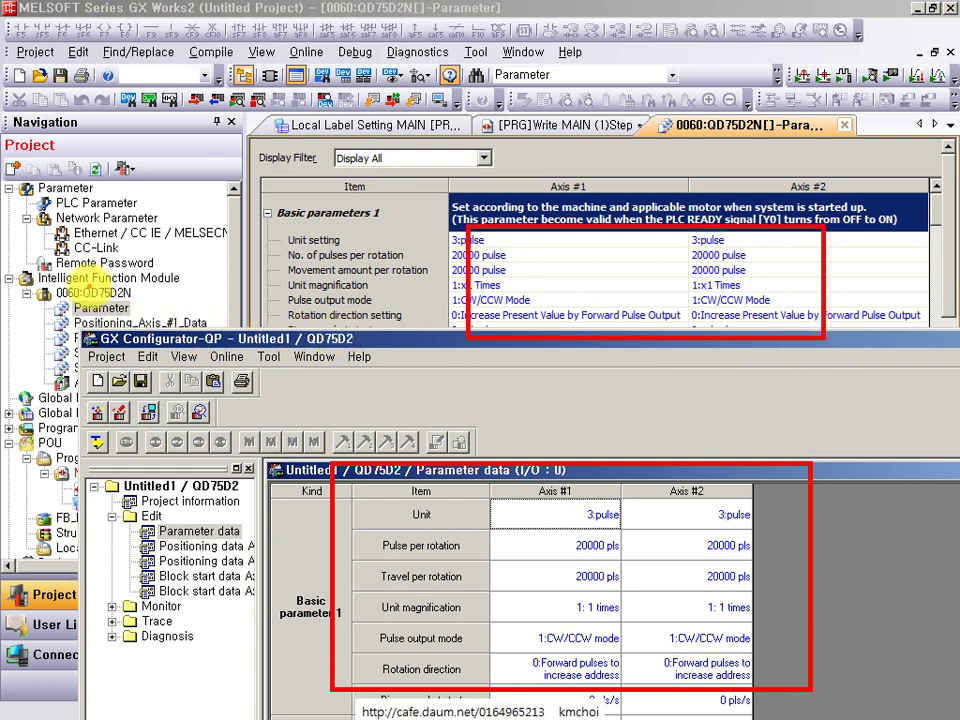
drag(88, 280, 150, 346)
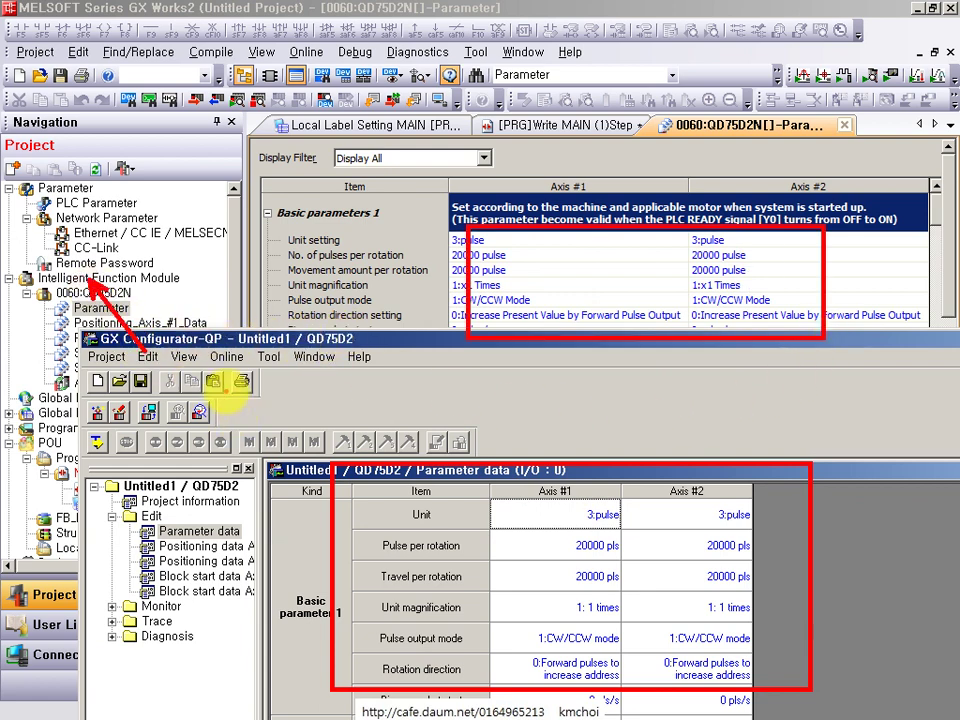
key(Escape)
click(549, 186)
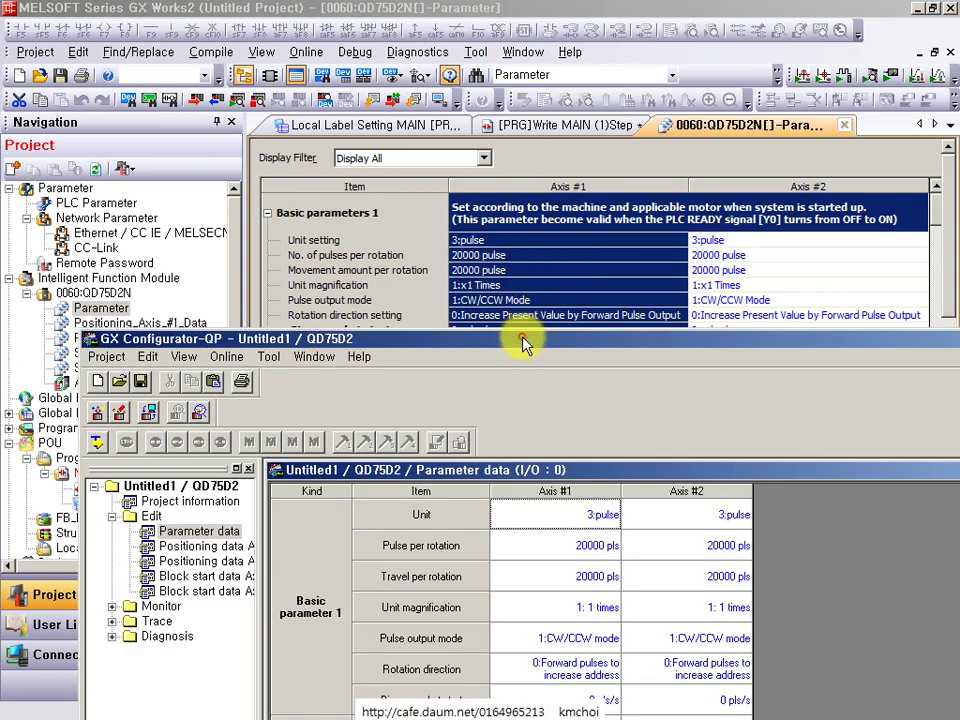
- Close GX Configurator-QP together with its Untitled1 project and return to GX Works2
double_click(522, 343)
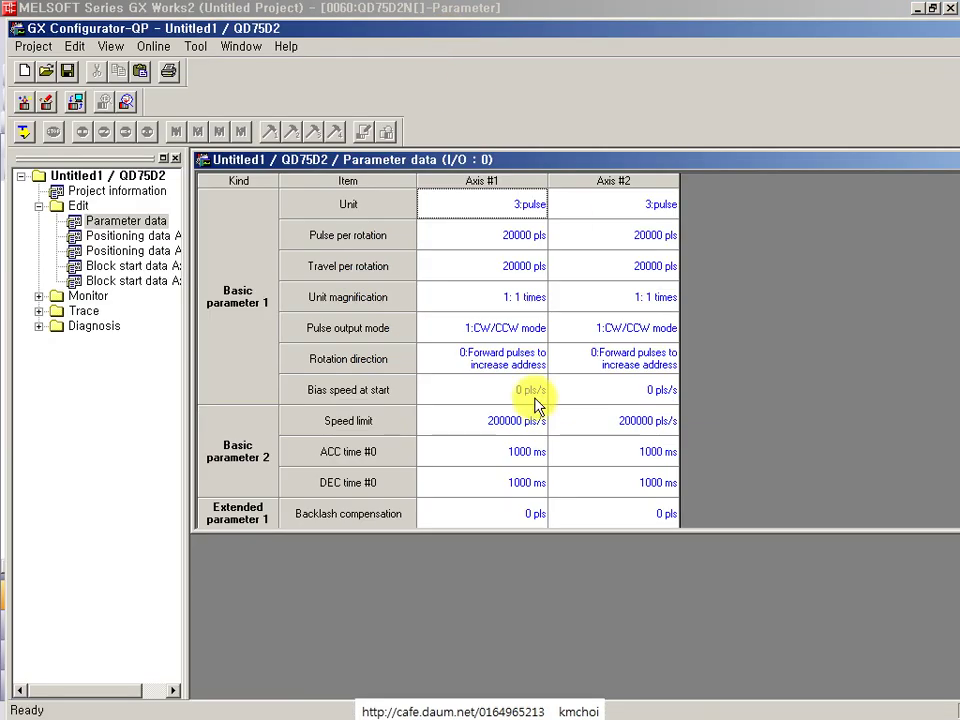
click(512, 300)
key(alt+F4)
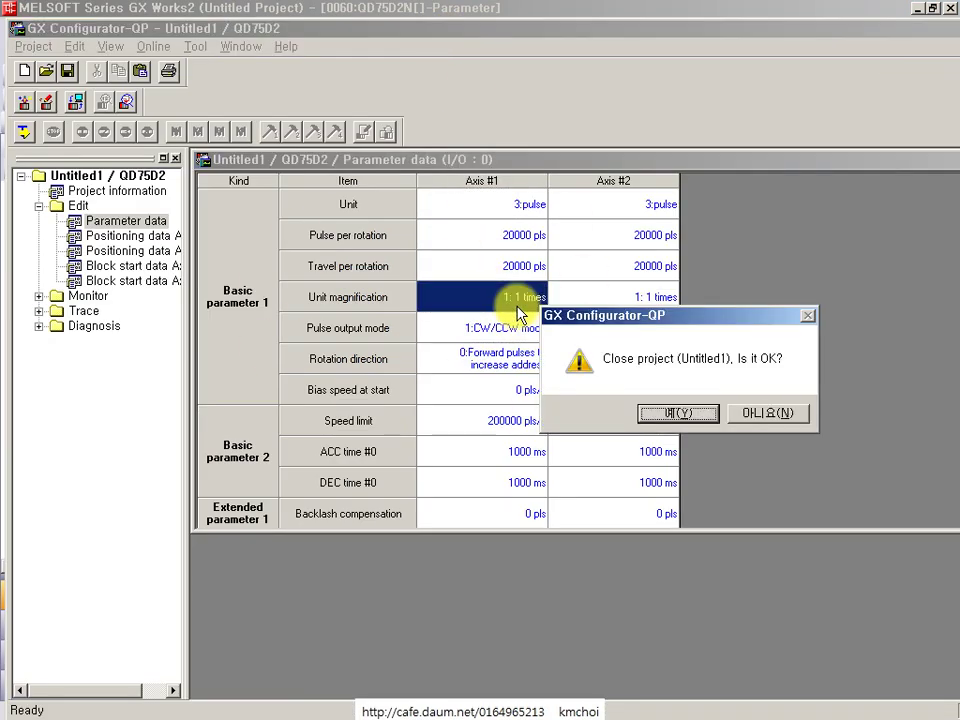
click(688, 424)
- Enlarge the QD75D2N parameter table by shrinking the output and intelligent function module guidance areas
click(558, 288)
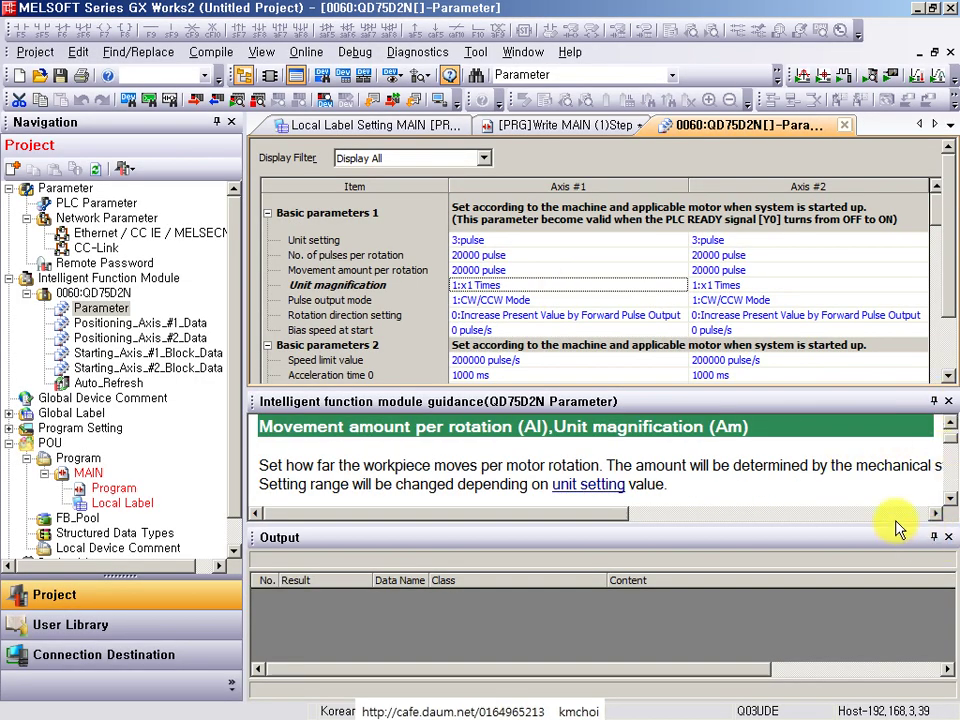
drag(897, 537, 917, 615)
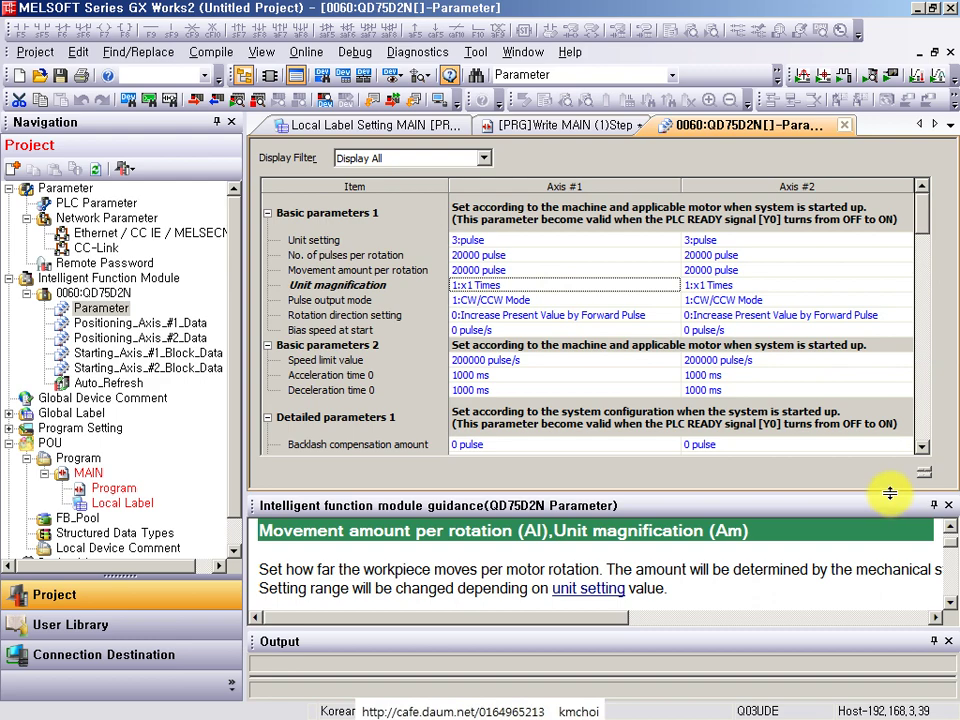
drag(889, 493, 889, 585)
- Set the unit setting of Axis #1 to 0:mm in Basic parameters 1
click(563, 242)
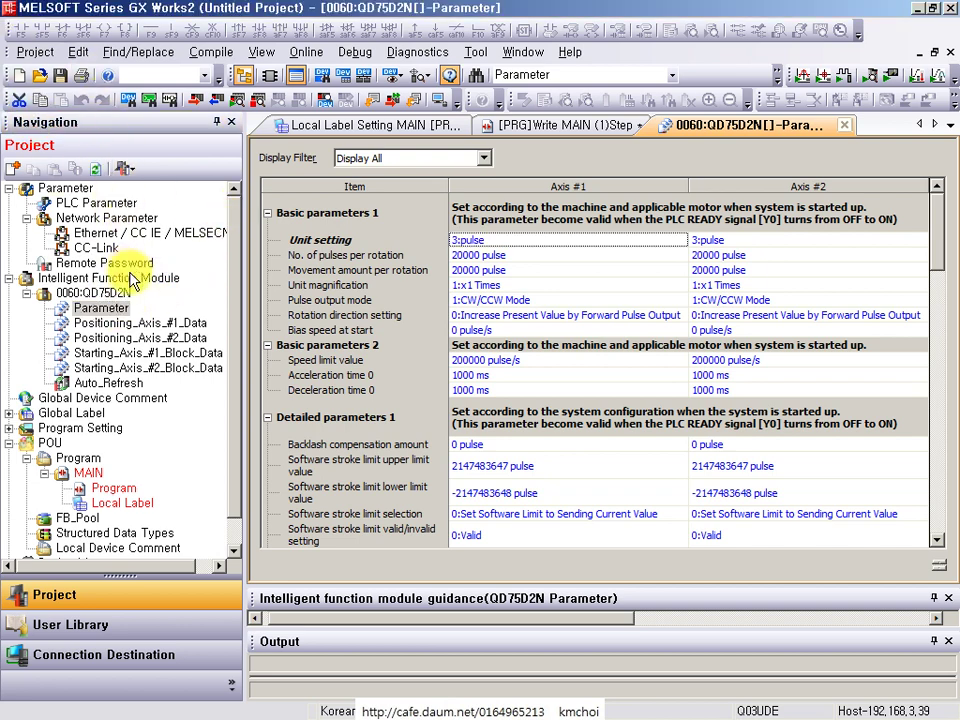
click(492, 268)
click(487, 240)
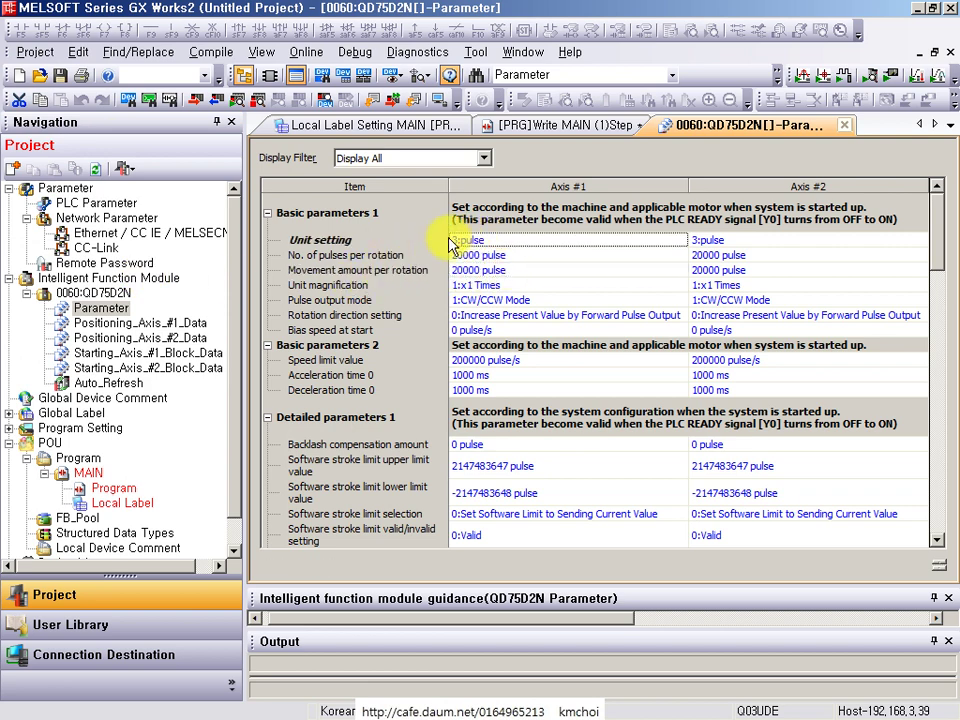
drag(414, 222, 512, 255)
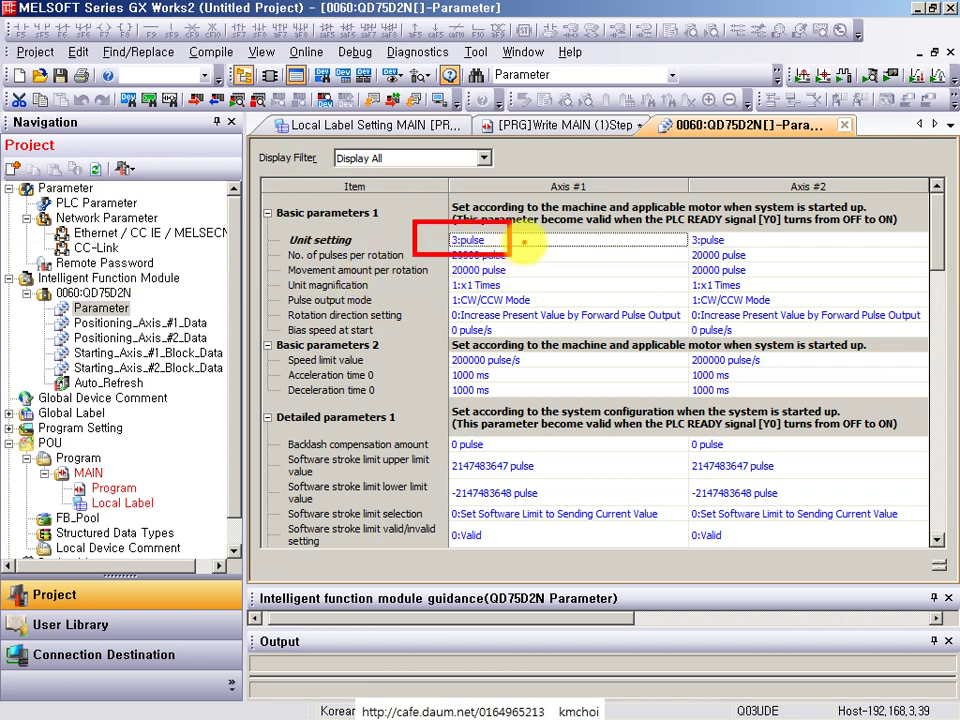
click(457, 241)
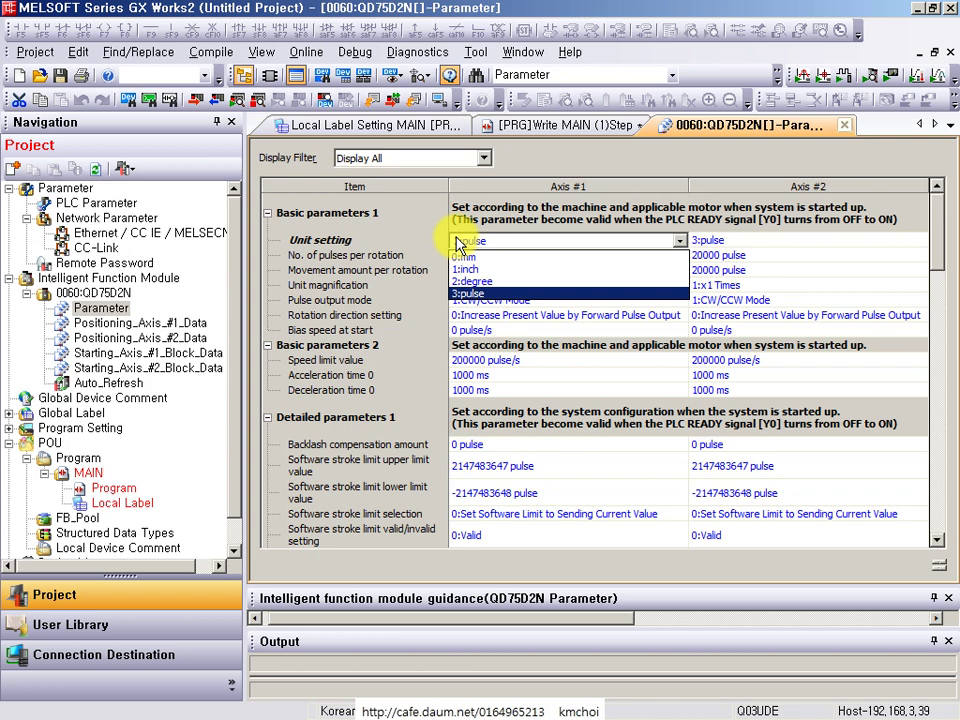
key(Up)
key(Up)
key(Up)
key(Return)
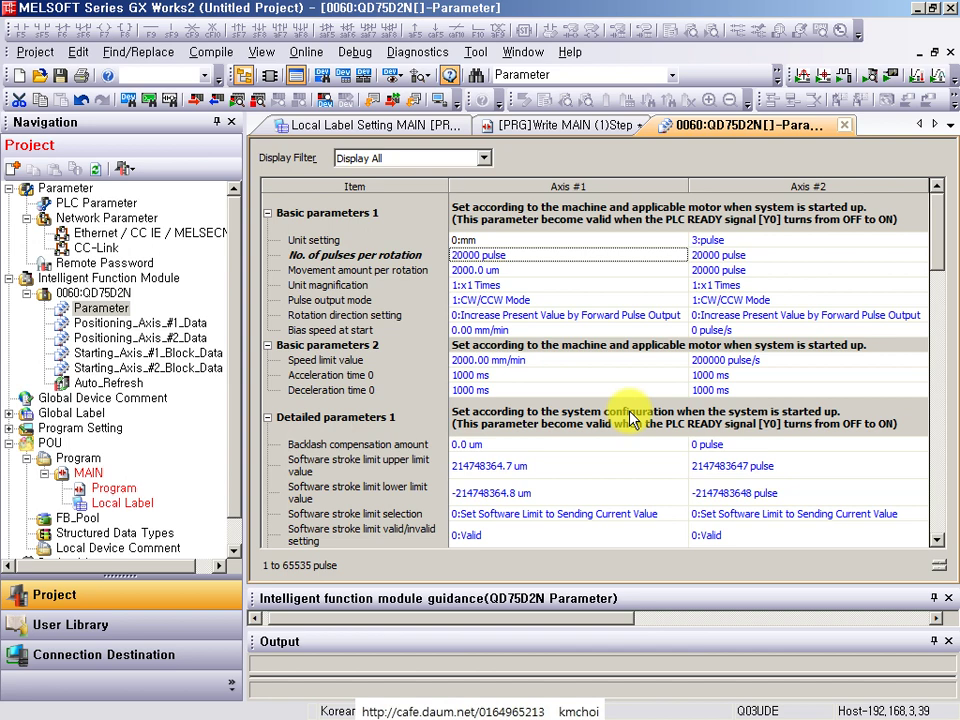
- Try Axis #1's number of pulses per rotation at 65535 and at 65536 to test the input range
text(65535)
key(Return)
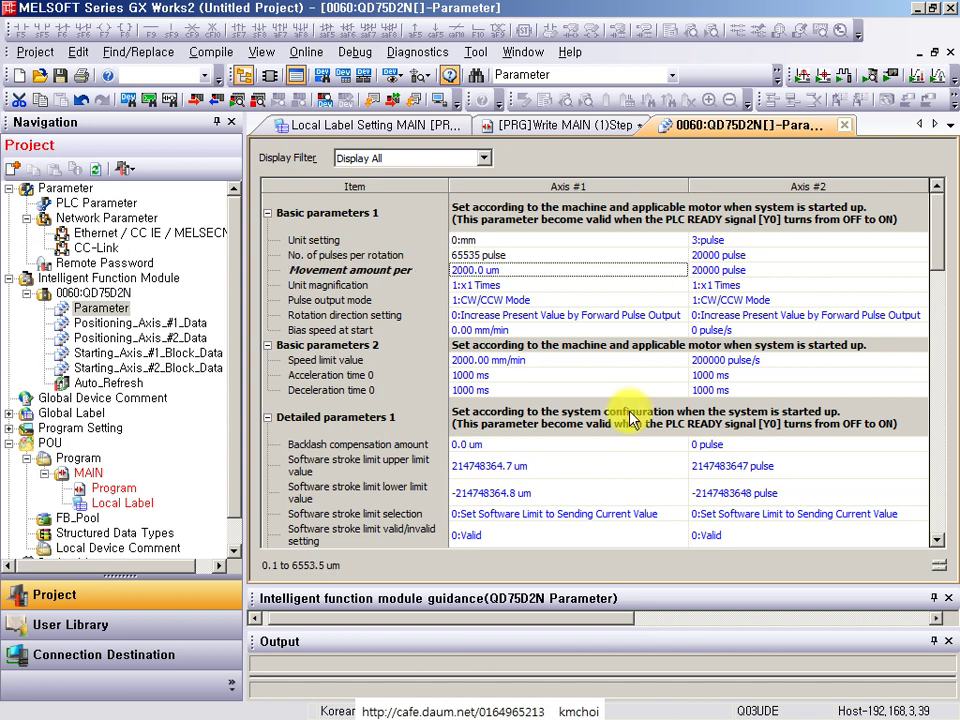
key(Up)
text(65536)
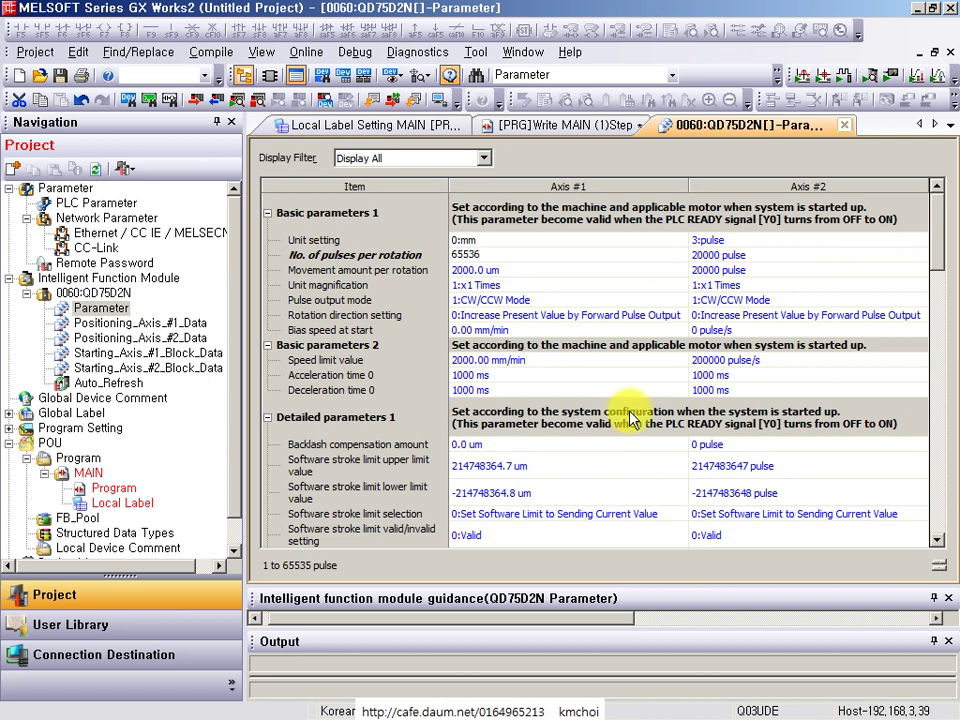
key(Return)
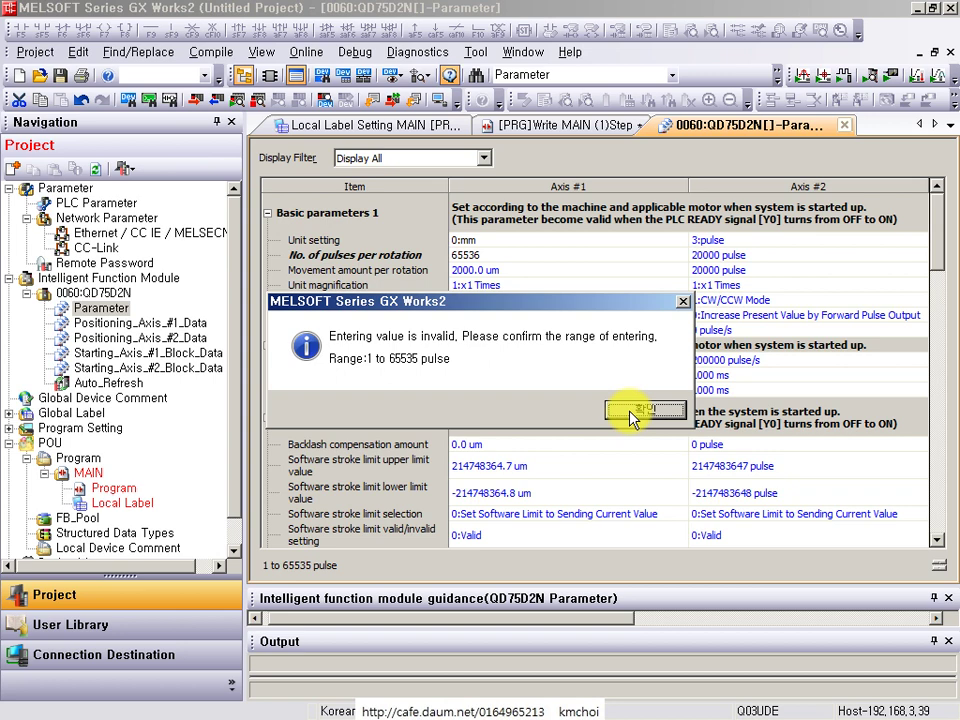
click(630, 416)
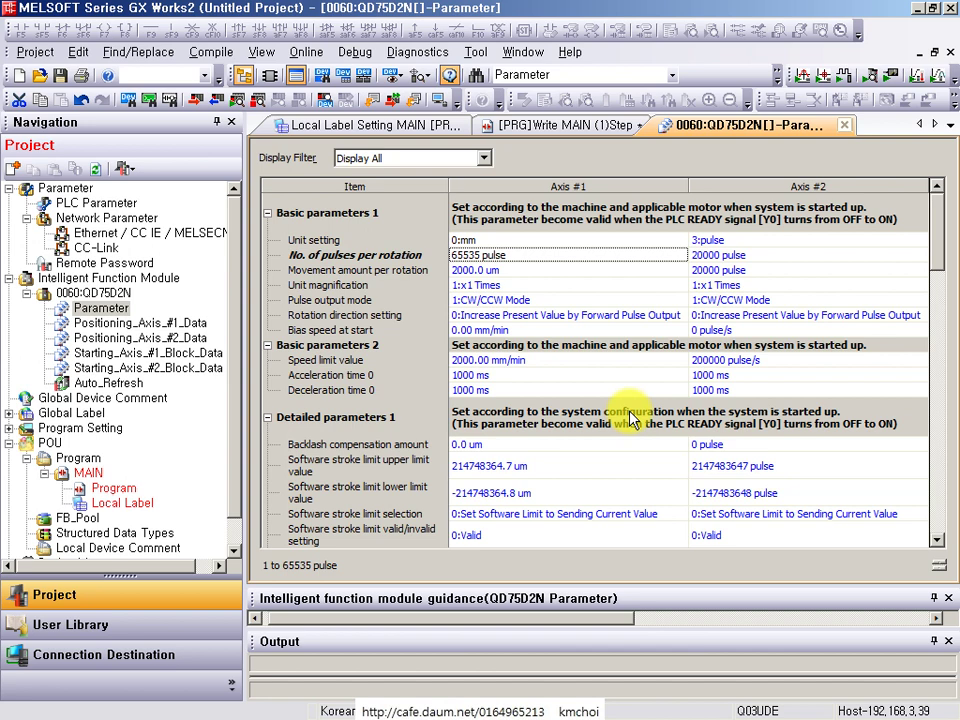
text(230000)
key(BackSpace)
key(BackSpace)
key(BackSpace)
key(BackSpace)
key(BackSpace)
key(BackSpace)
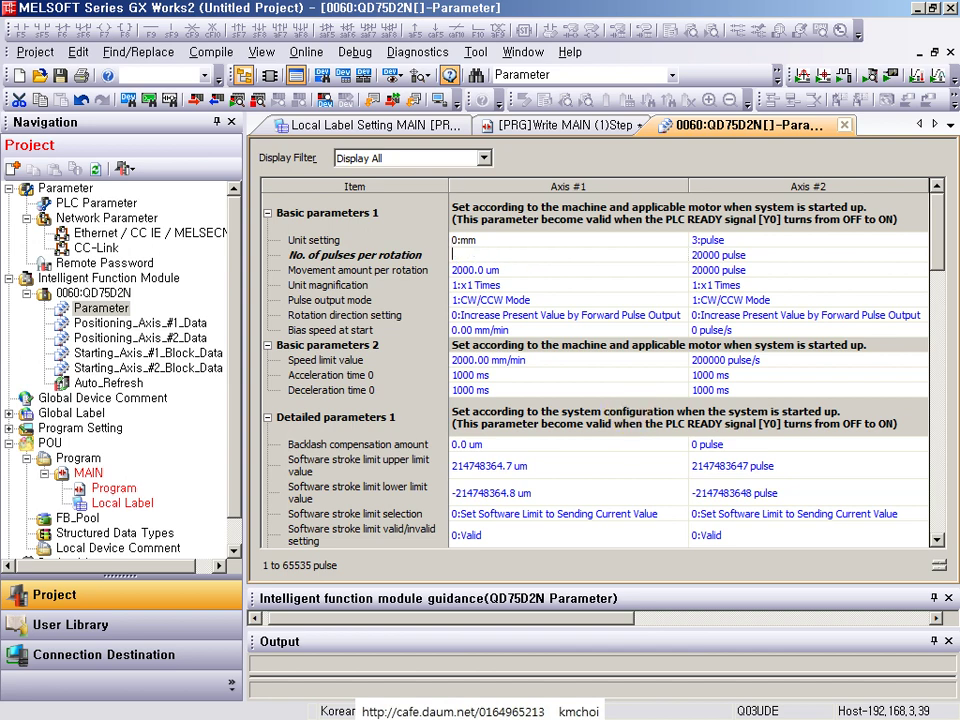
- Set the number of pulses per rotation of Axis #1 to 20000
text(20000)
key(Return)
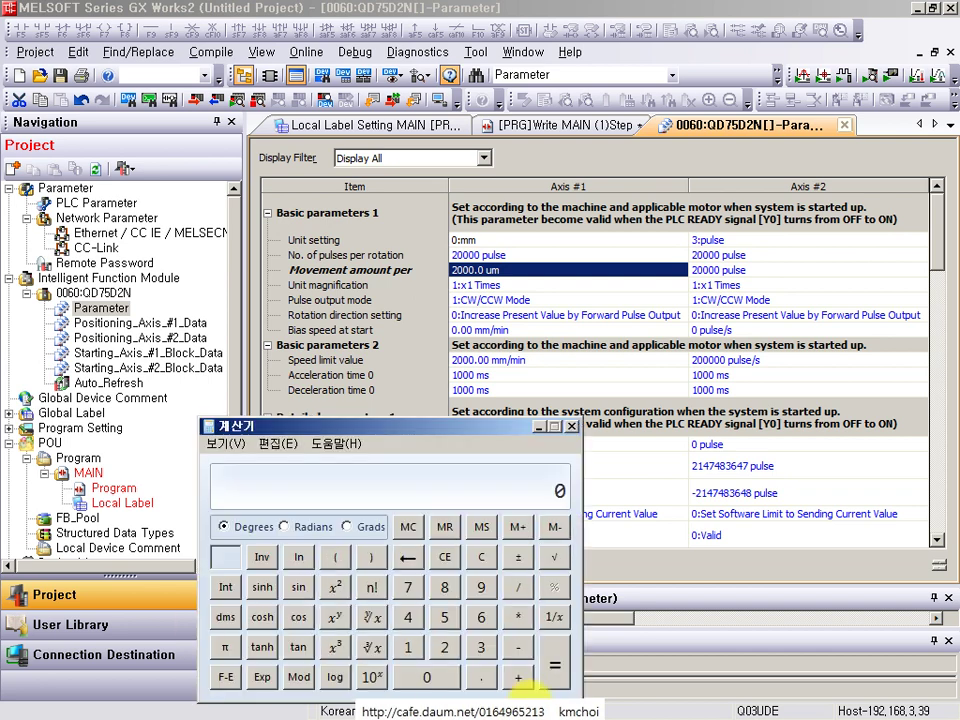
- Calculate 5 / 20000 in the calculator, close it and return to Axis #1's movement amount per rotation
text(5/2000)
key(Return)
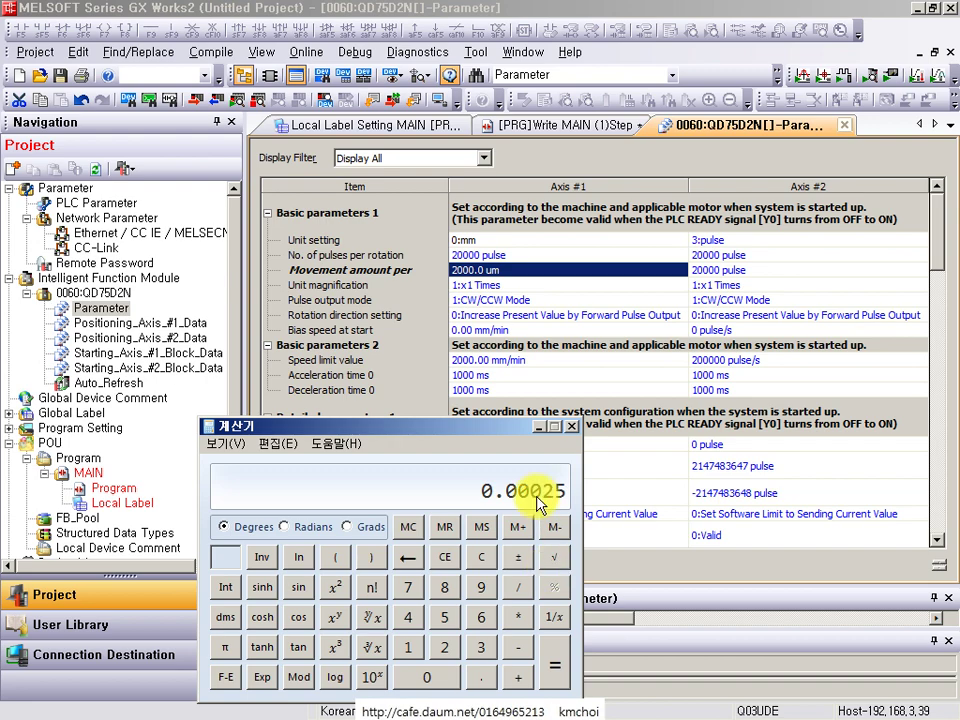
click(571, 426)
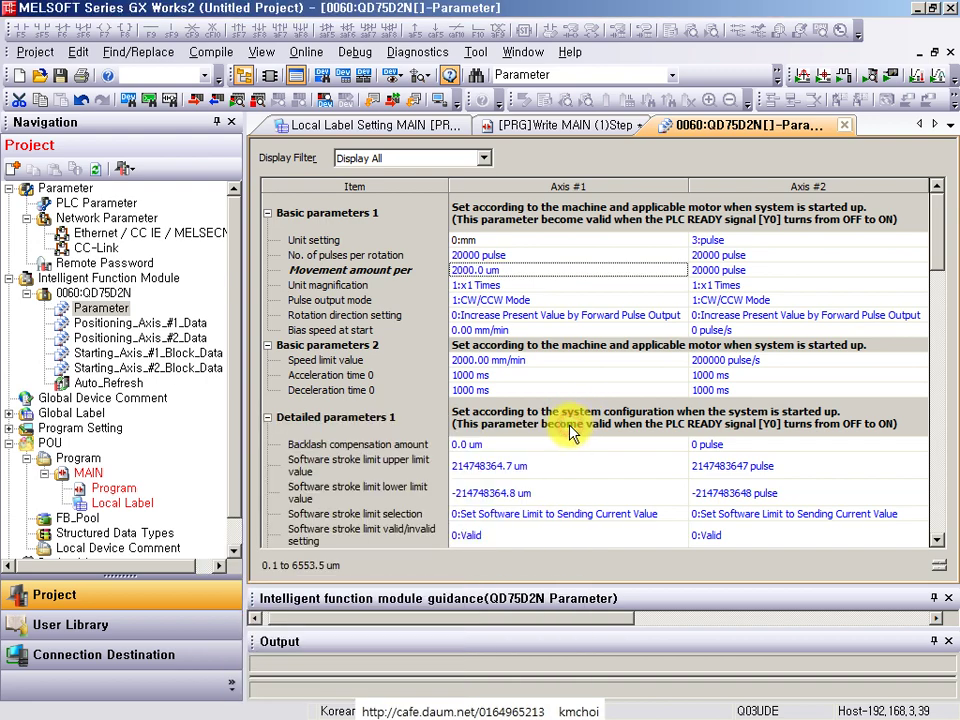
click(487, 271)
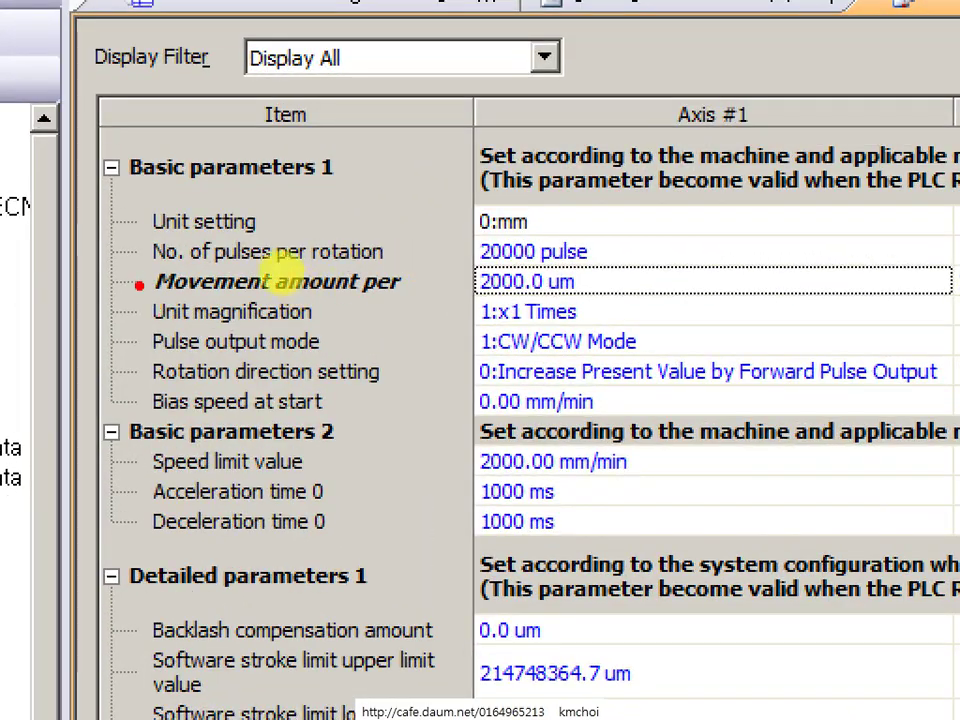
drag(478, 281, 524, 283)
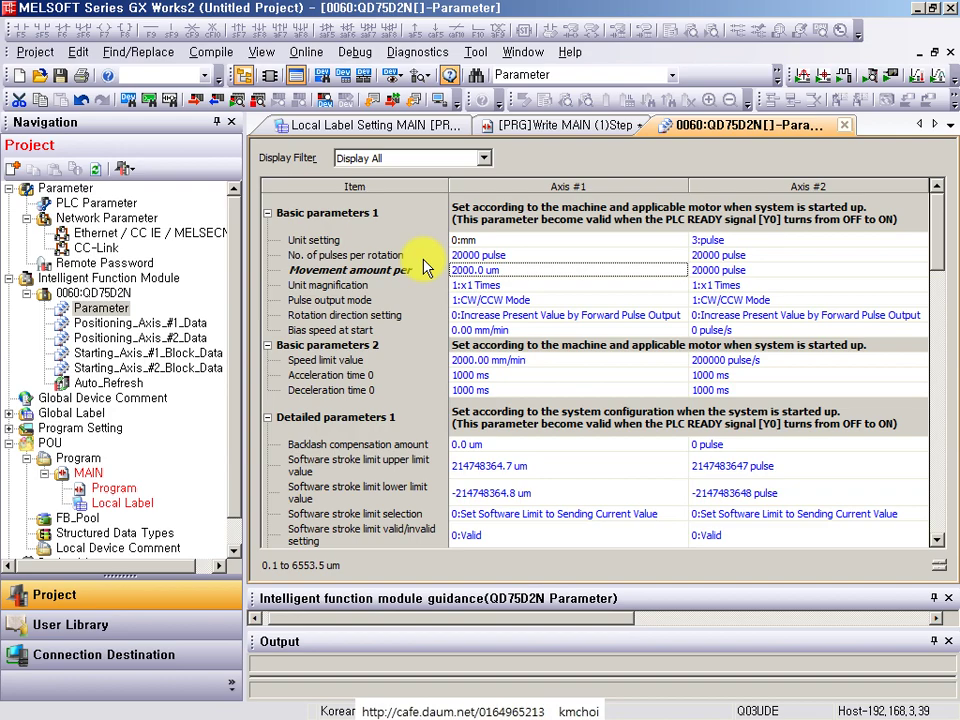
- Set the movement amount per rotation of Axis #1 to 5000.0 um
text(5000)
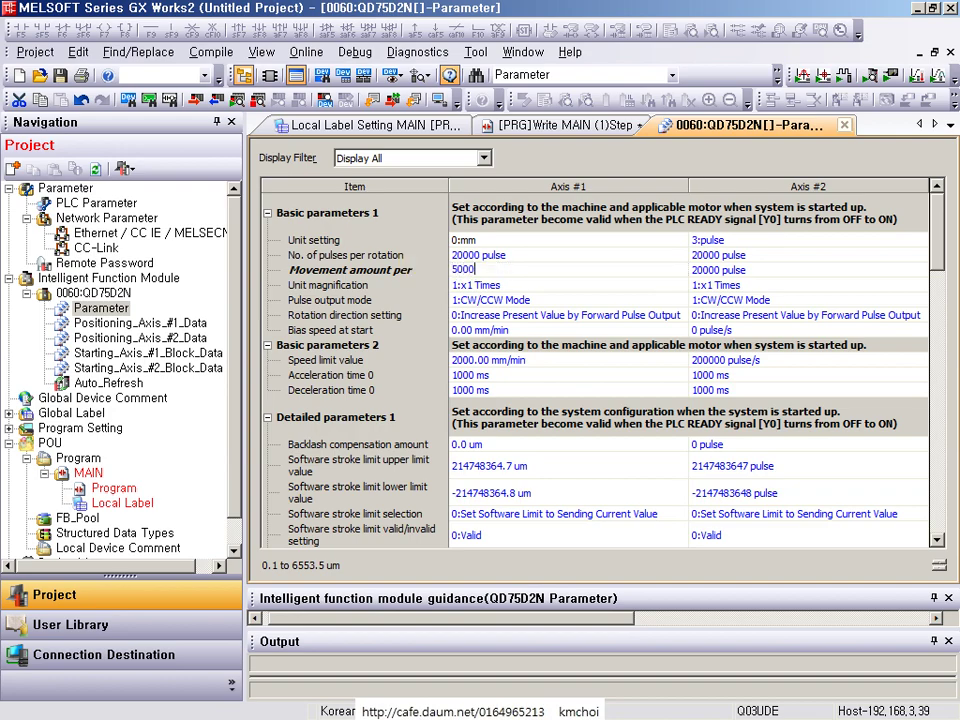
key(Return)
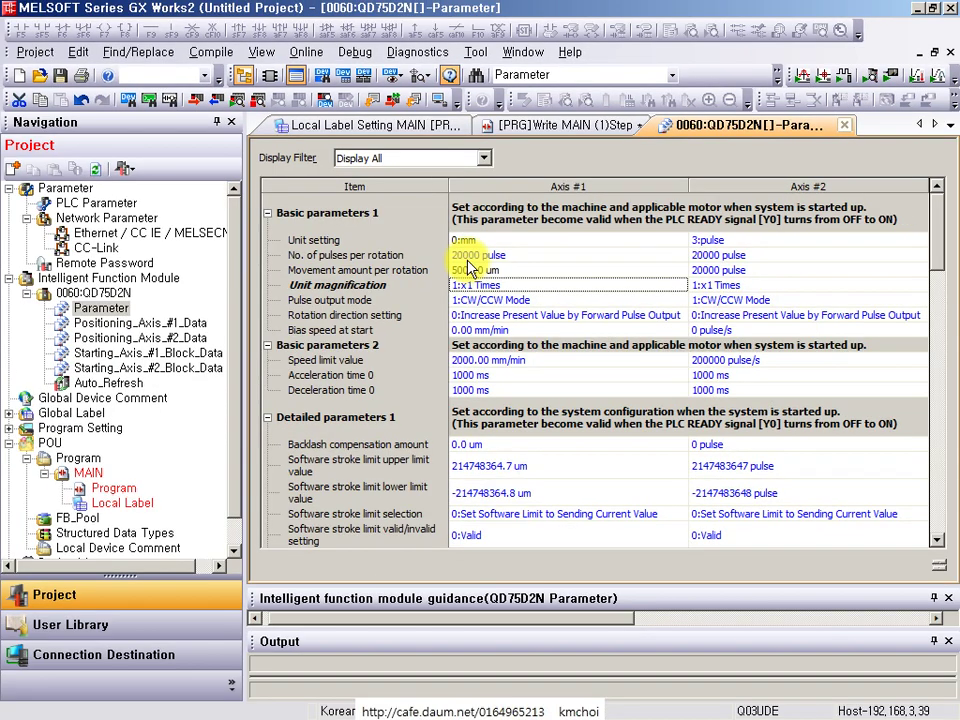
key(Down)
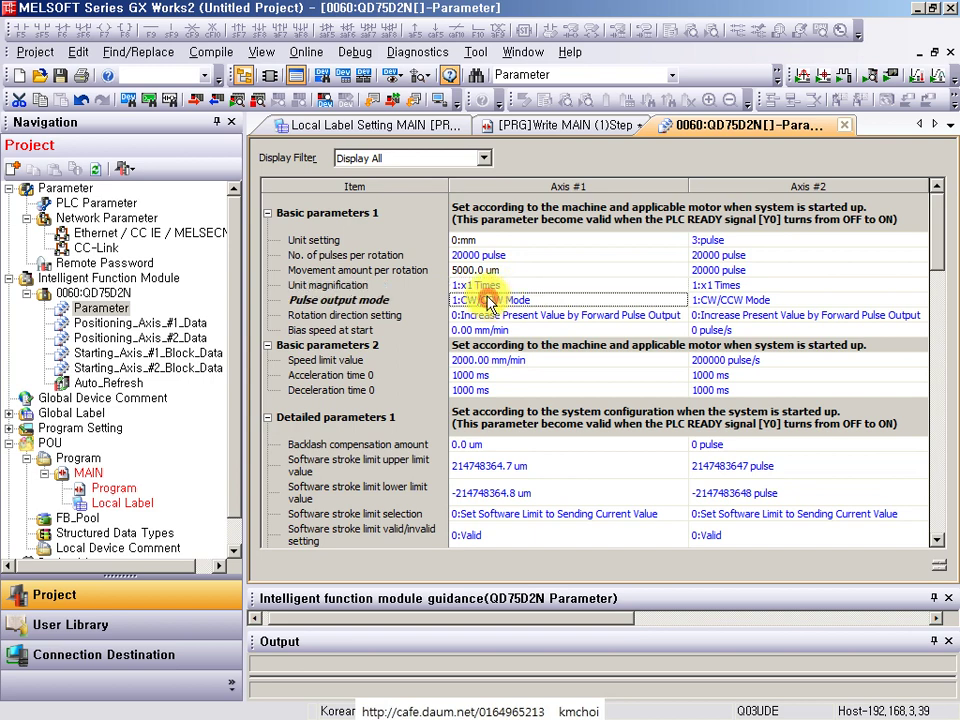
- Try Axis #1's movement amount per rotation at 100000 and at 10000 um to test the input range
key(Up)
key(Up)
key(F2)
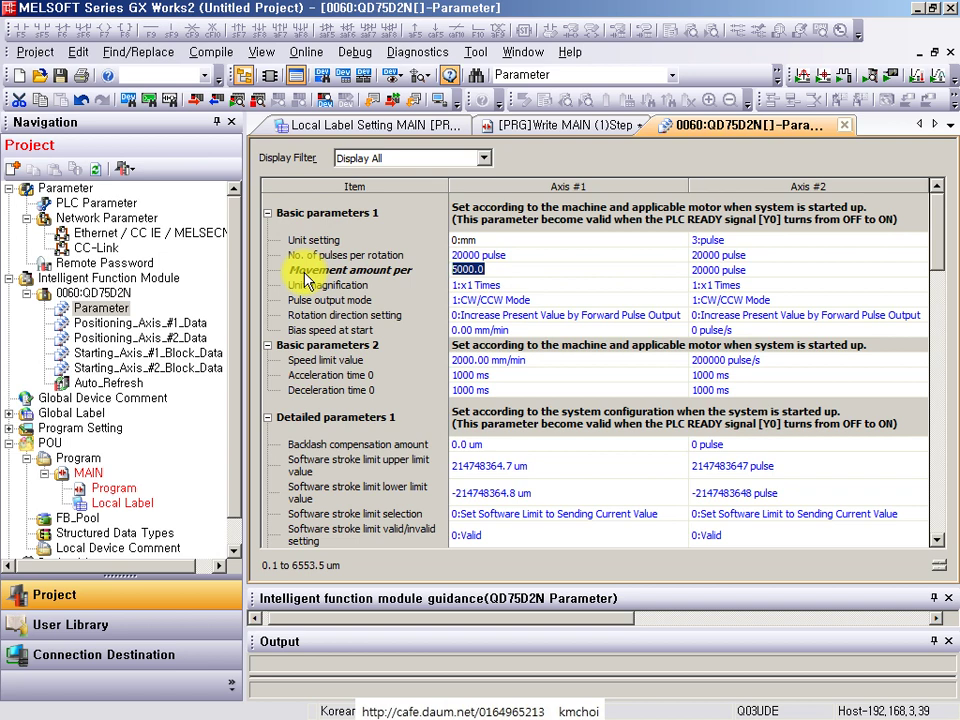
text(100000)
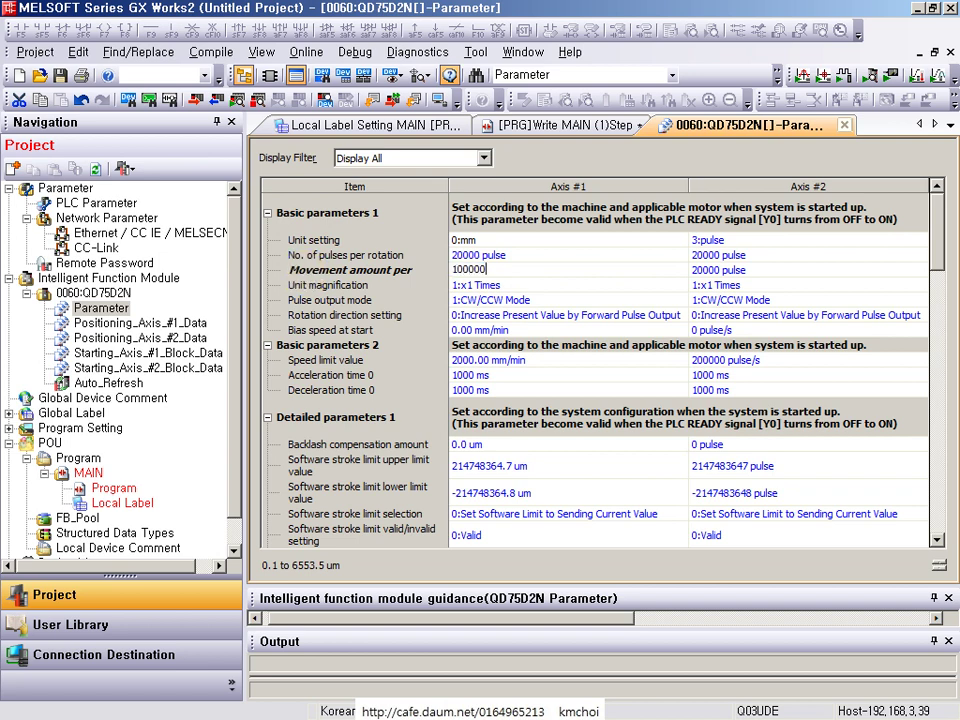
click(305, 279)
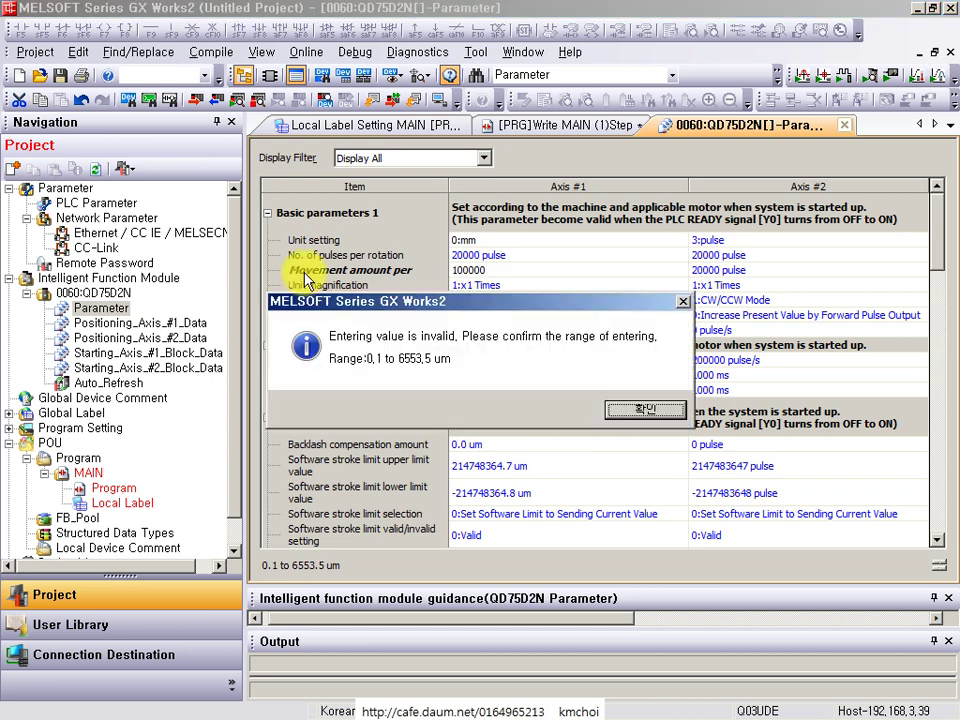
key(Return)
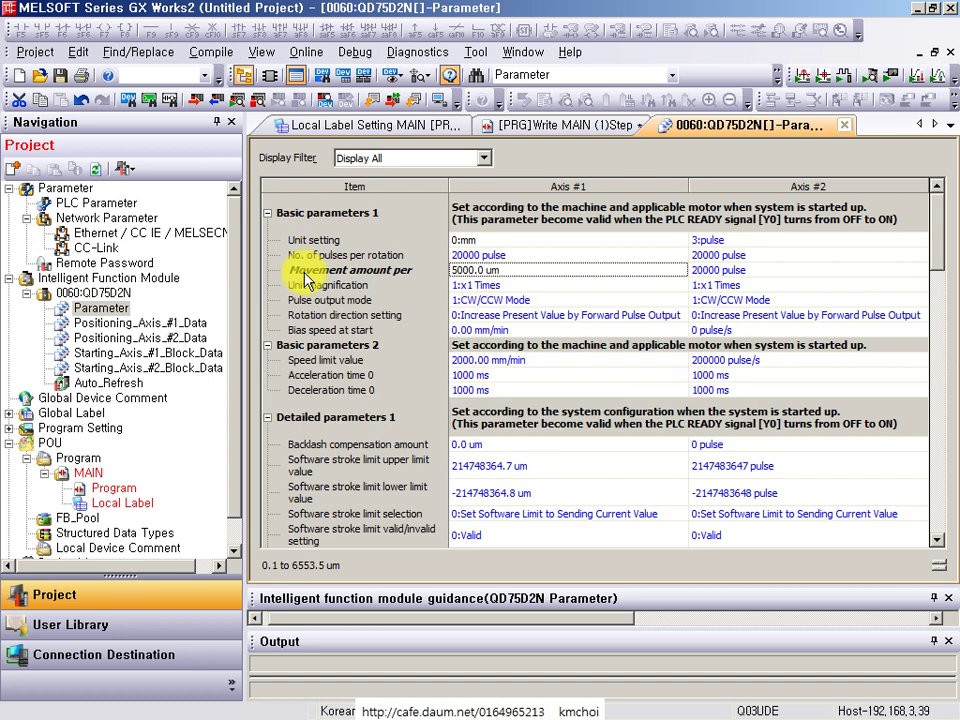
text(10000)
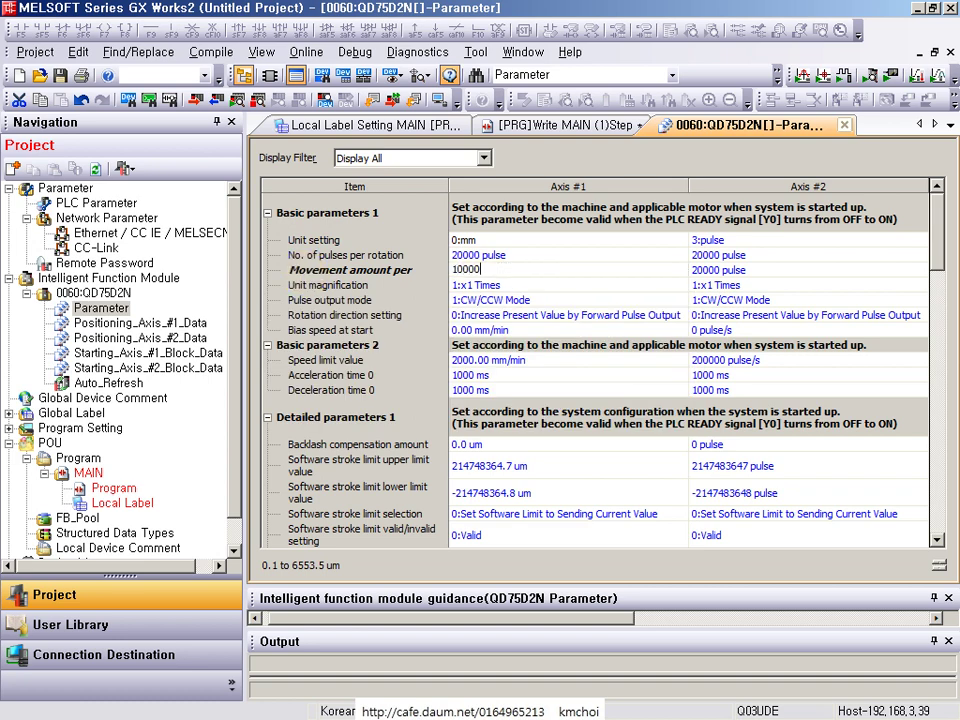
click(305, 279)
key(Return)
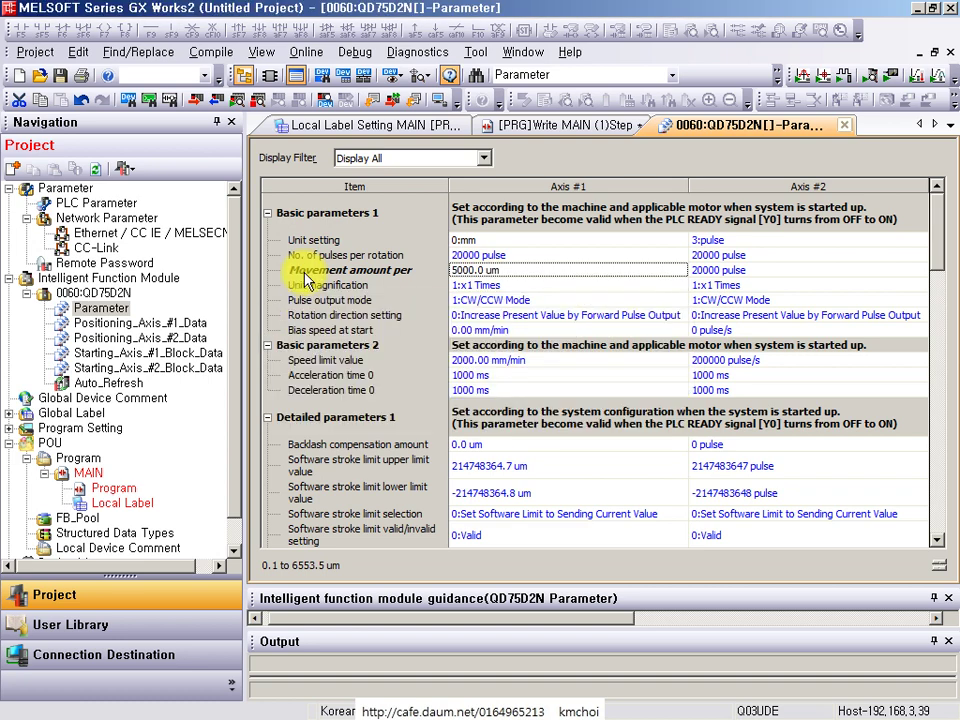
text(10000)
key(Return)
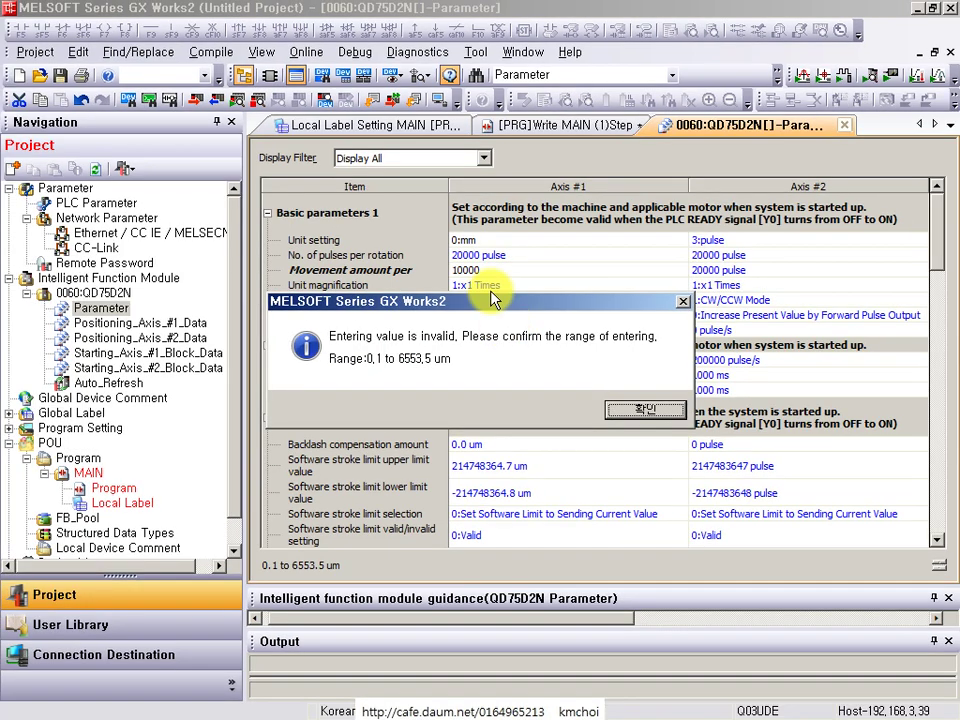
key(Return)
- Try Axis #1's movement amount per rotation at 100 and at 1000 um, with the unit magnification at 10:x10 Times
text(100)
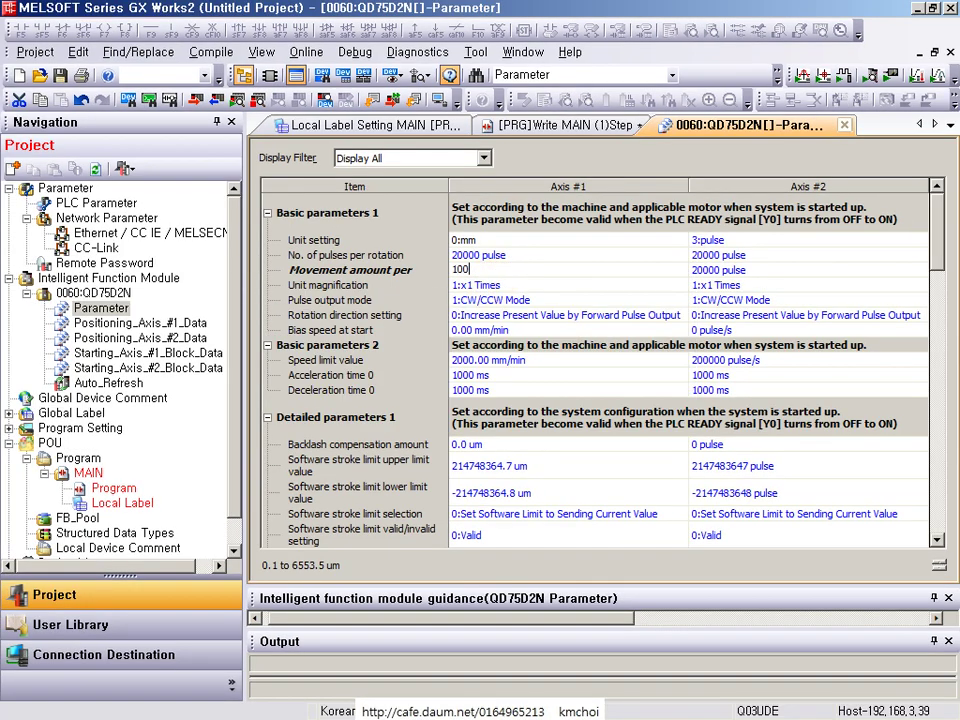
key(Return)
double_click(489, 274)
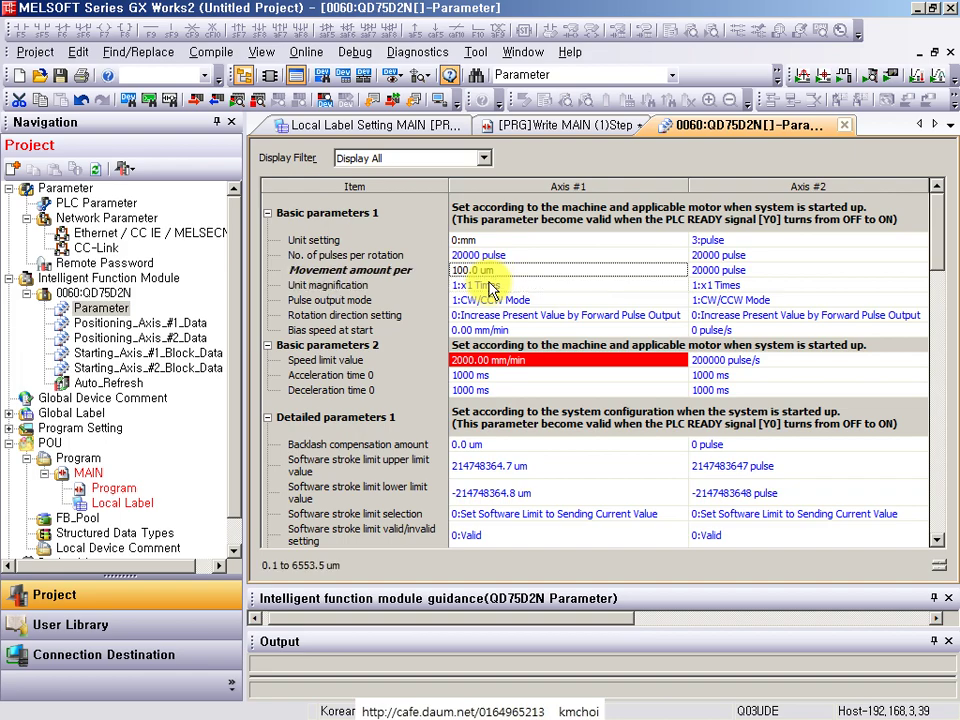
text(1000)
key(Return)
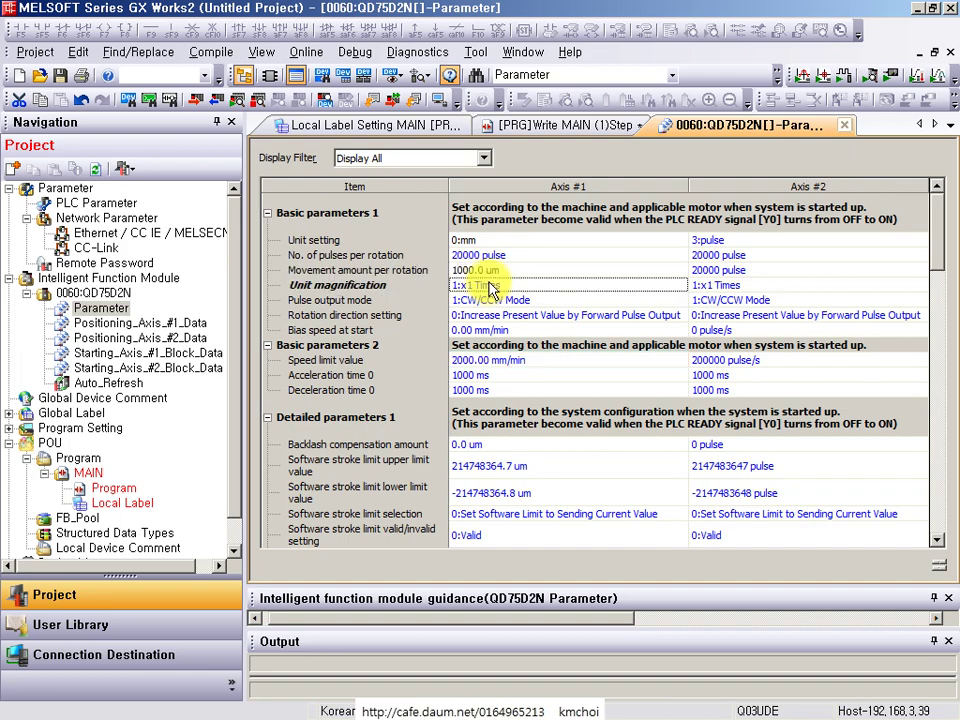
click(490, 287)
click(489, 314)
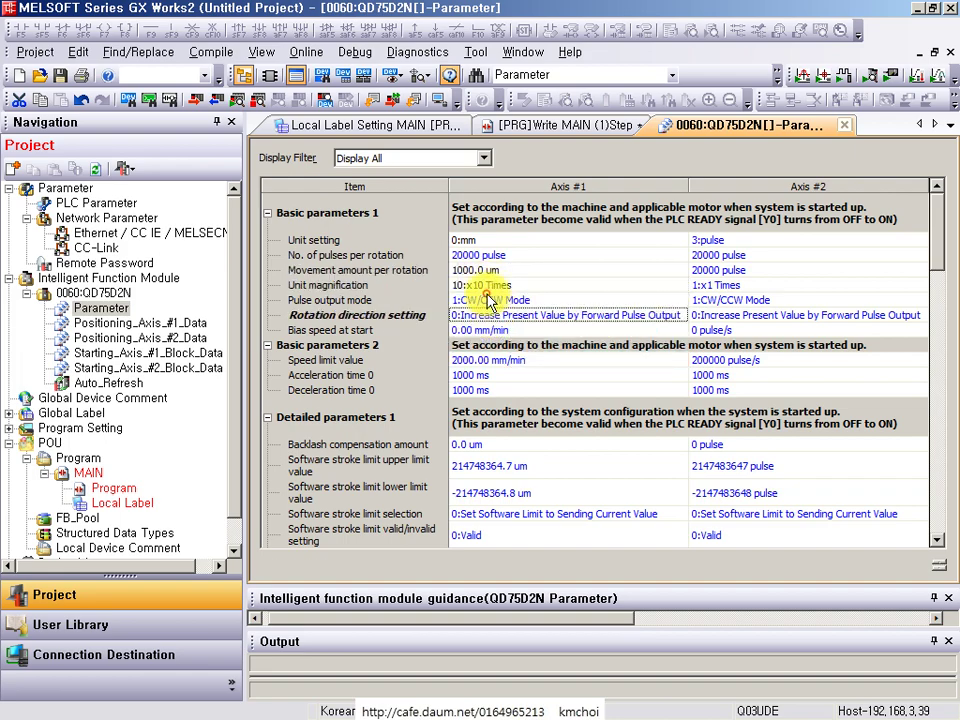
click(489, 300)
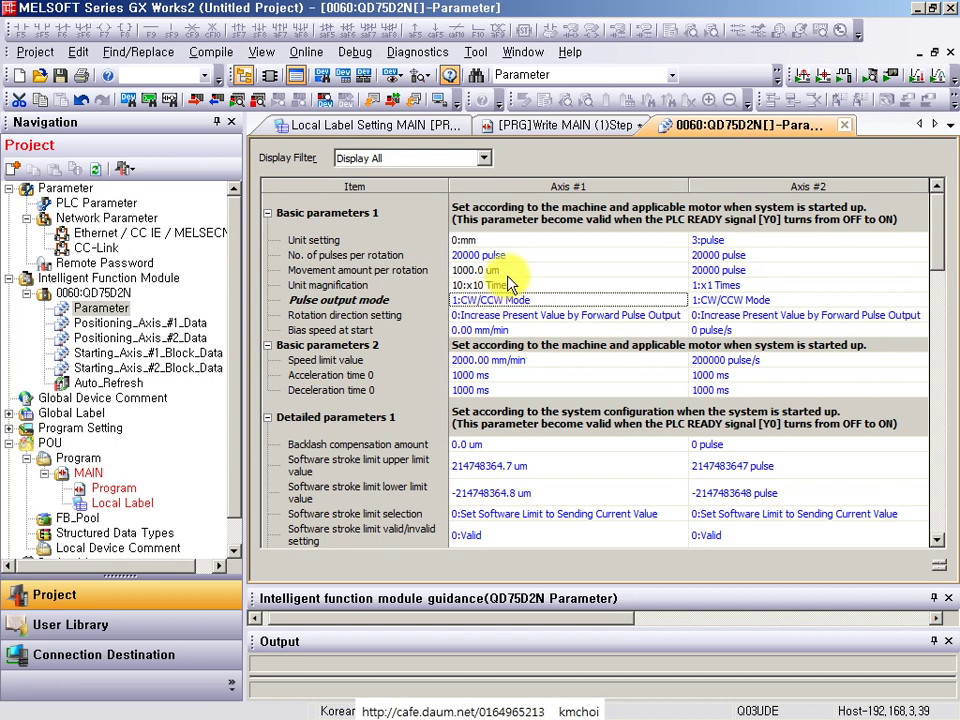
- Set Axis #1's movement amount per rotation to 5000 um and its unit magnification to 1:x1 Times
double_click(485, 270)
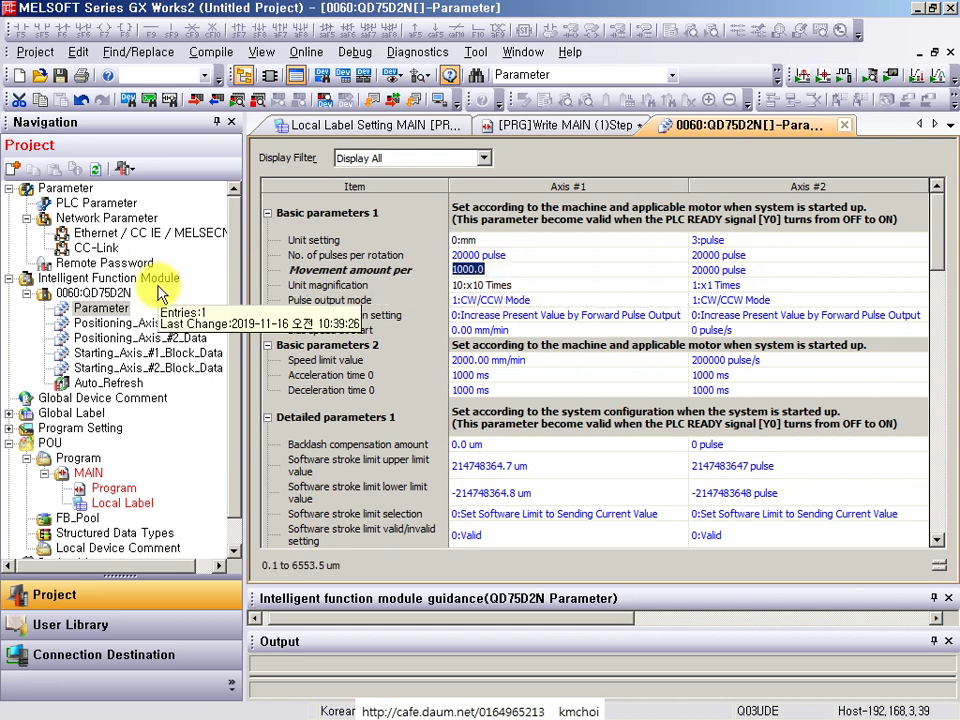
text(5000)
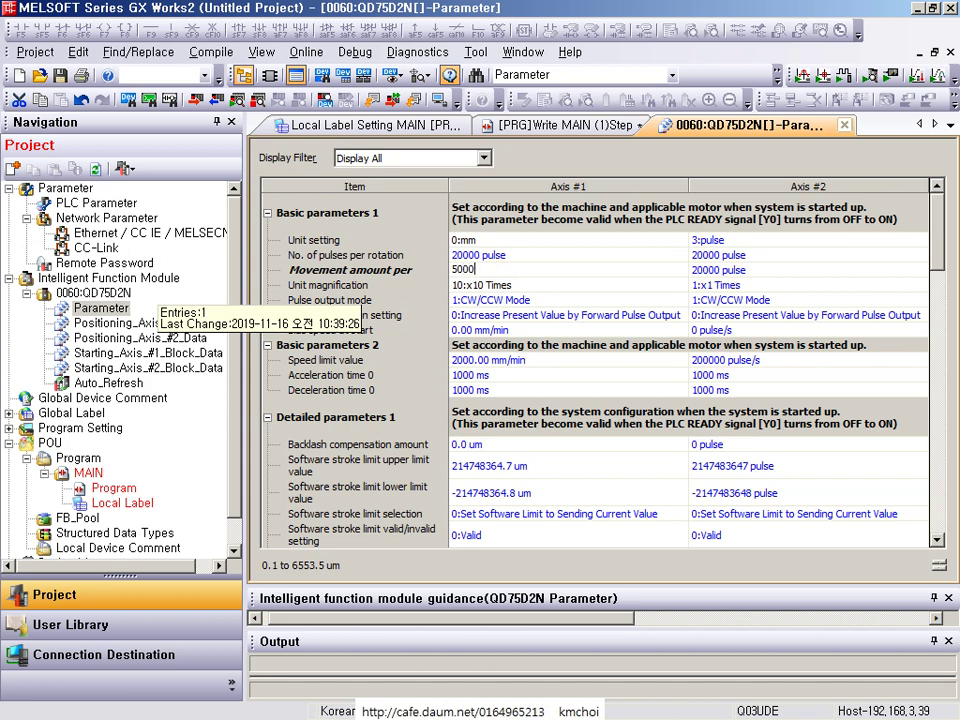
key(Return)
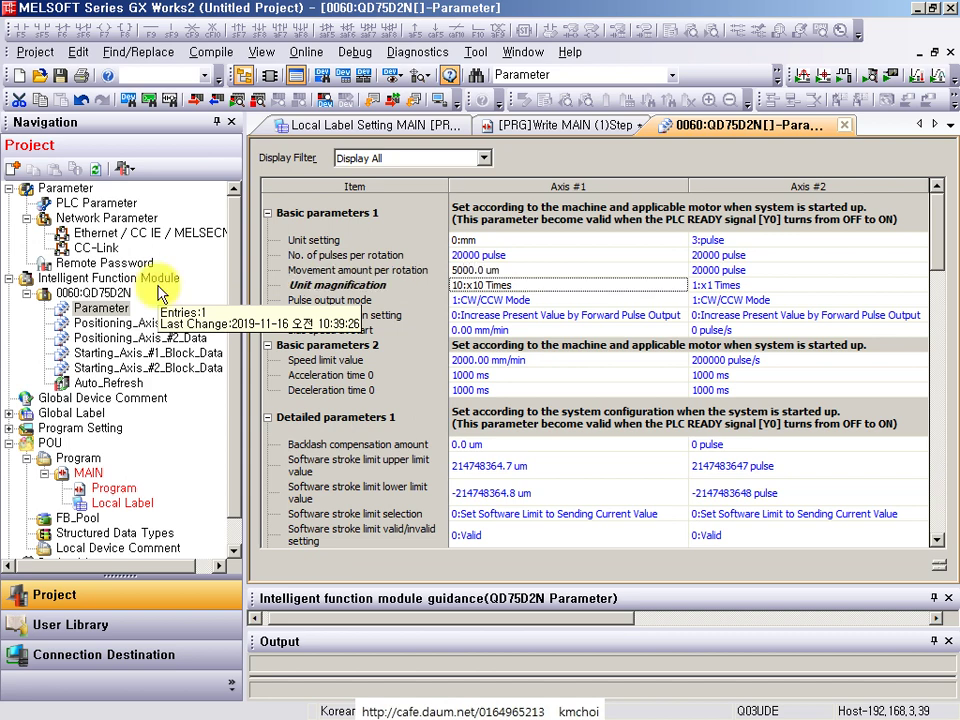
key(alt+Down)
key(Up)
key(Return)
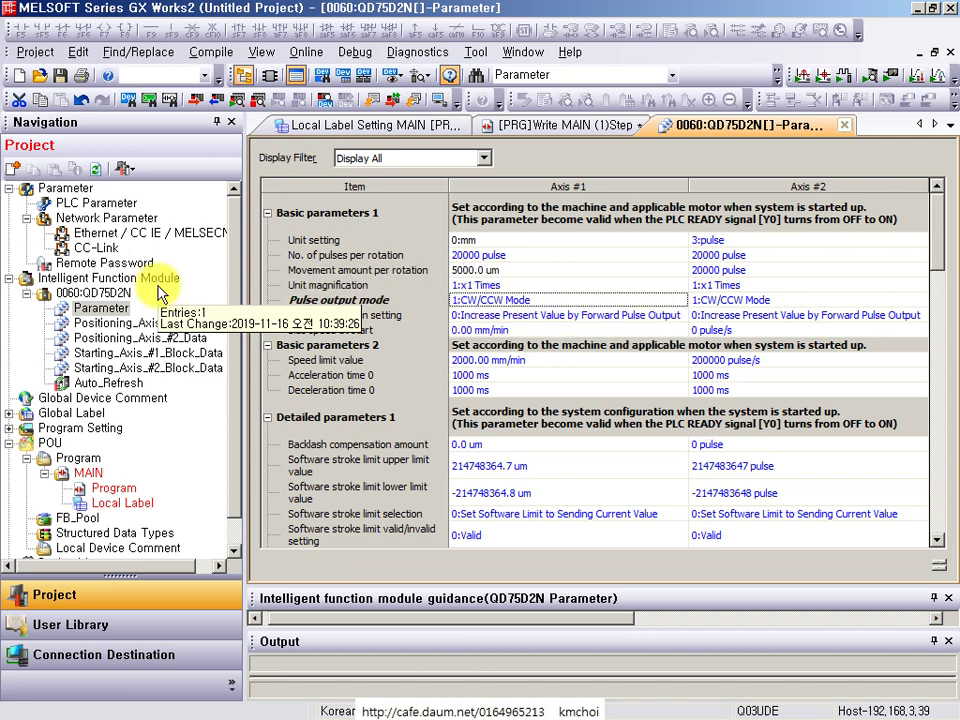
- Set the speed limit value of Axis #1 in Basic parameters 2 to 1000 mm/min
key(Down)
key(Down)
key(Down)
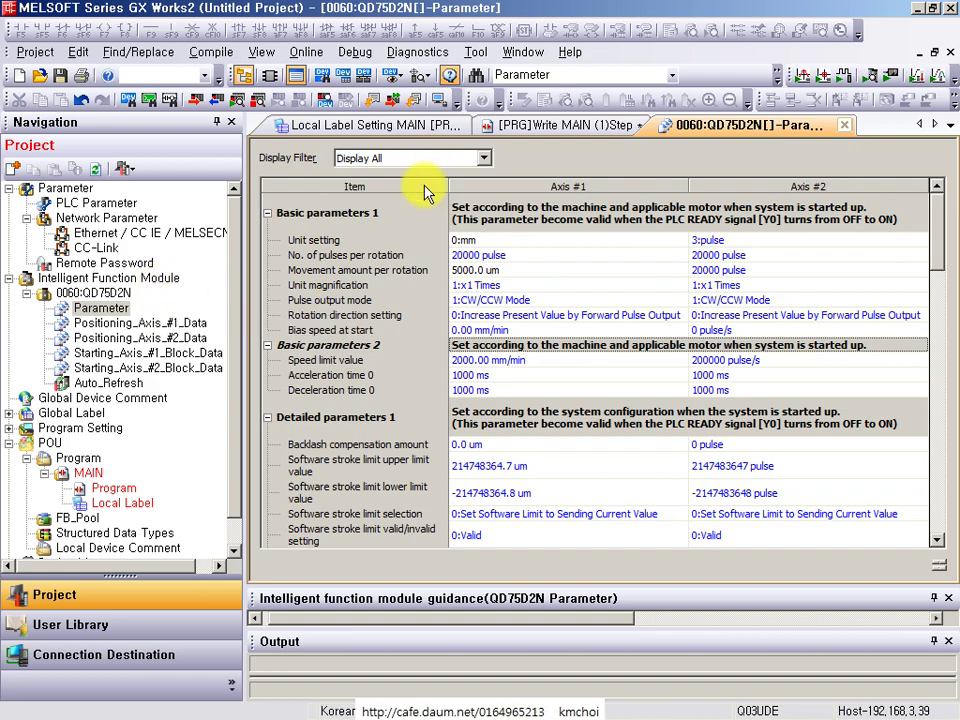
key(Down)
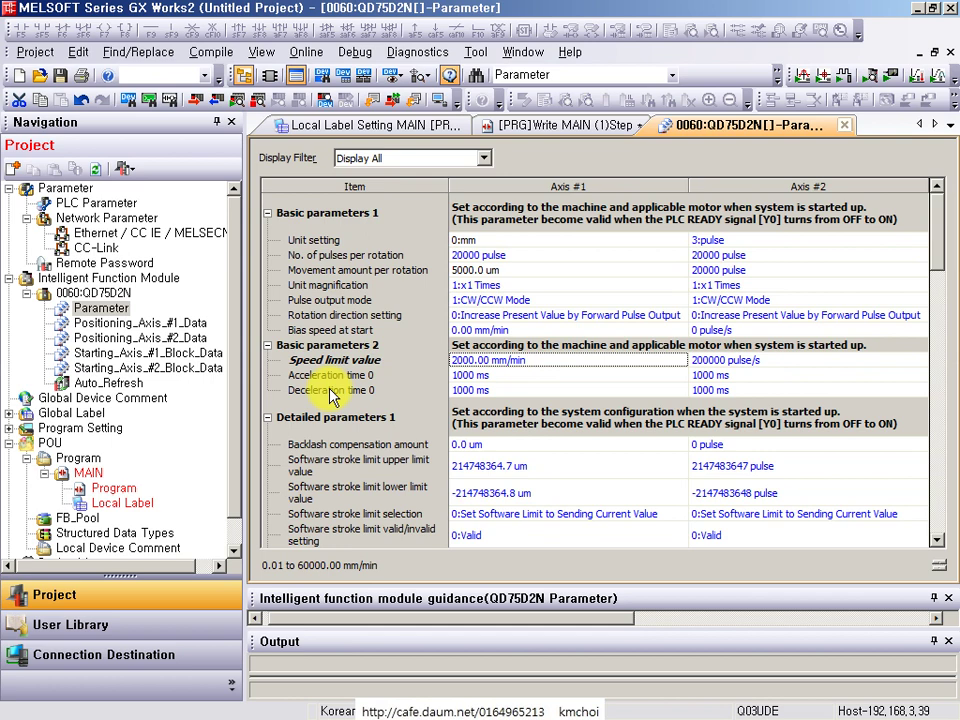
text(1000)
key(Return)
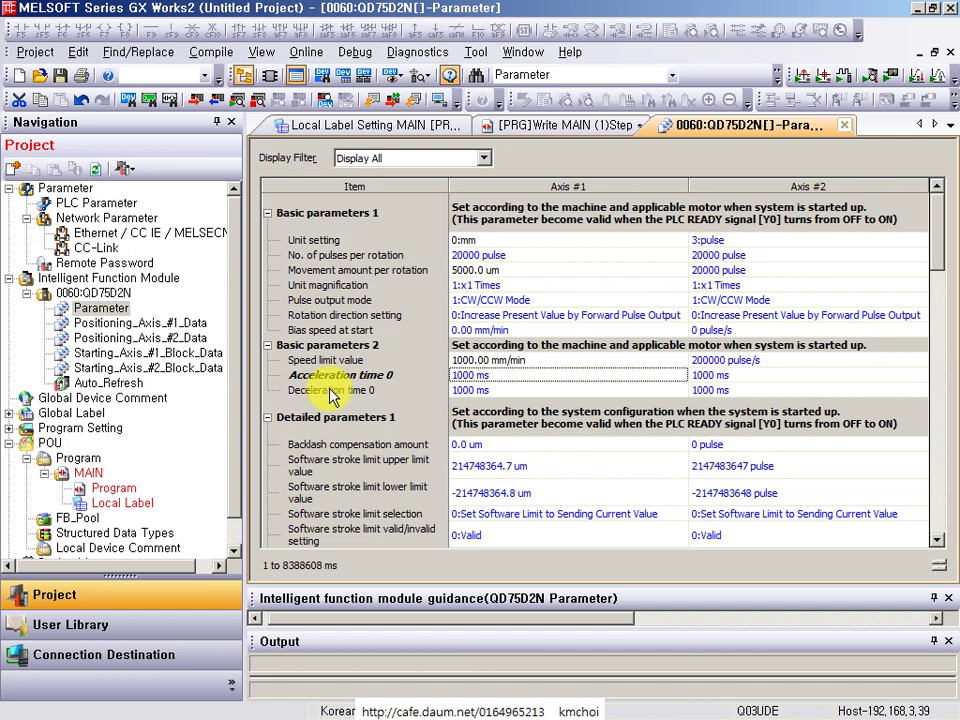
- Set both acceleration time 0 and deceleration time 0 of Axis #1 to 500 ms
text(5)
key(Return)
key(Up)
text(500)
key(Return)
text(500)
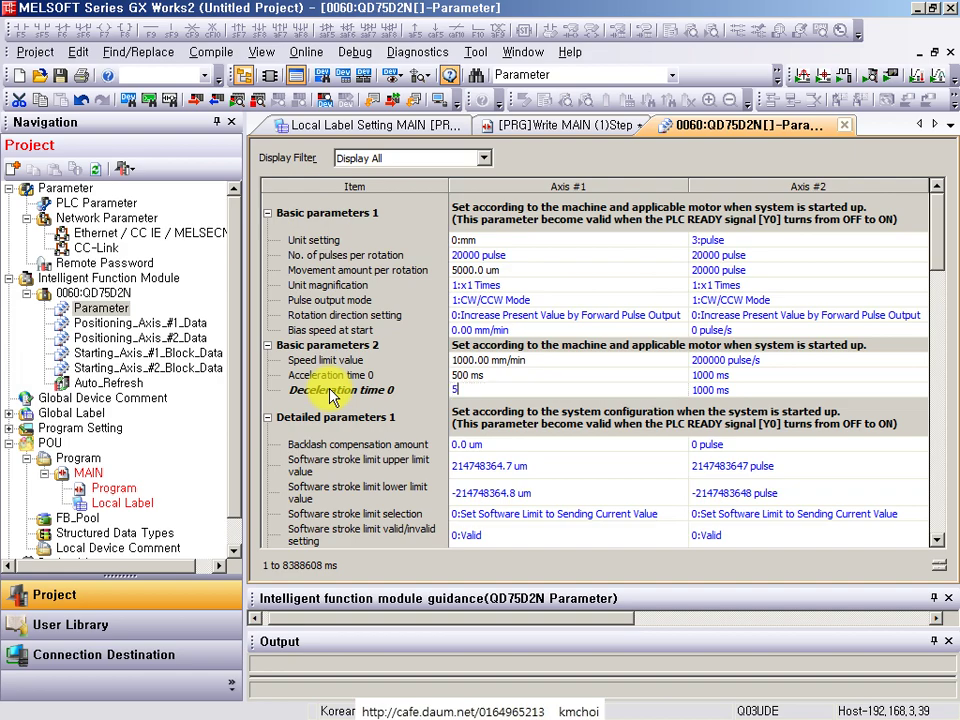
key(Return)
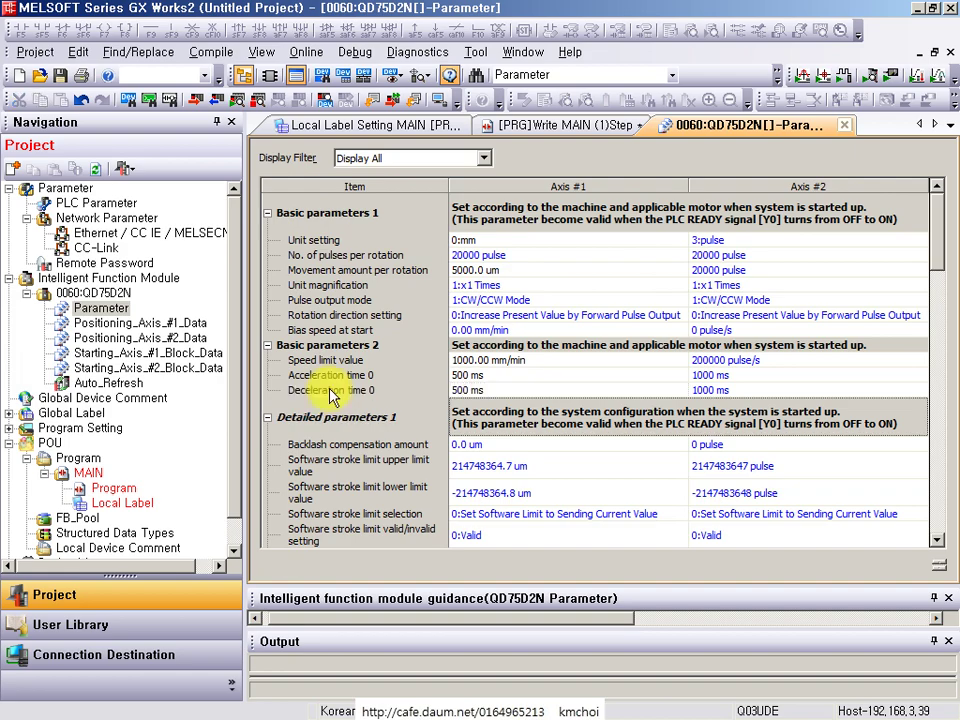
click(462, 376)
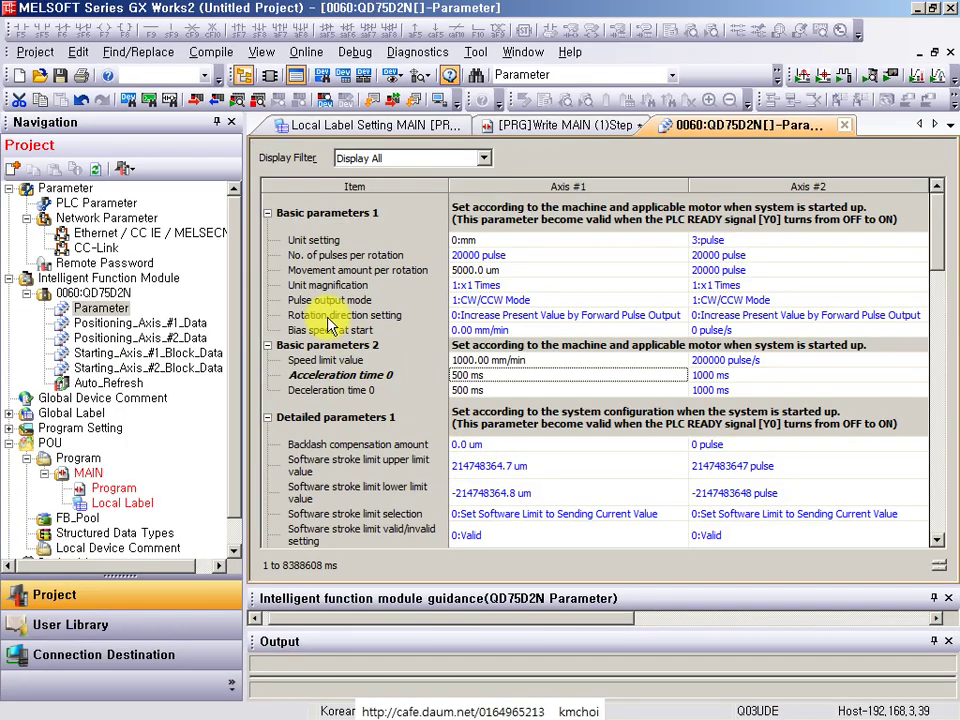
- Review Axis #1's basic parameters and the JOG speed limit and JOG acceleration/deceleration time selections in Detailed parameters 2
mouse_move(265, 191)
mouse_down()
mouse_move(390, 358)
mouse_move(628, 414)
mouse_move(612, 412)
mouse_up()
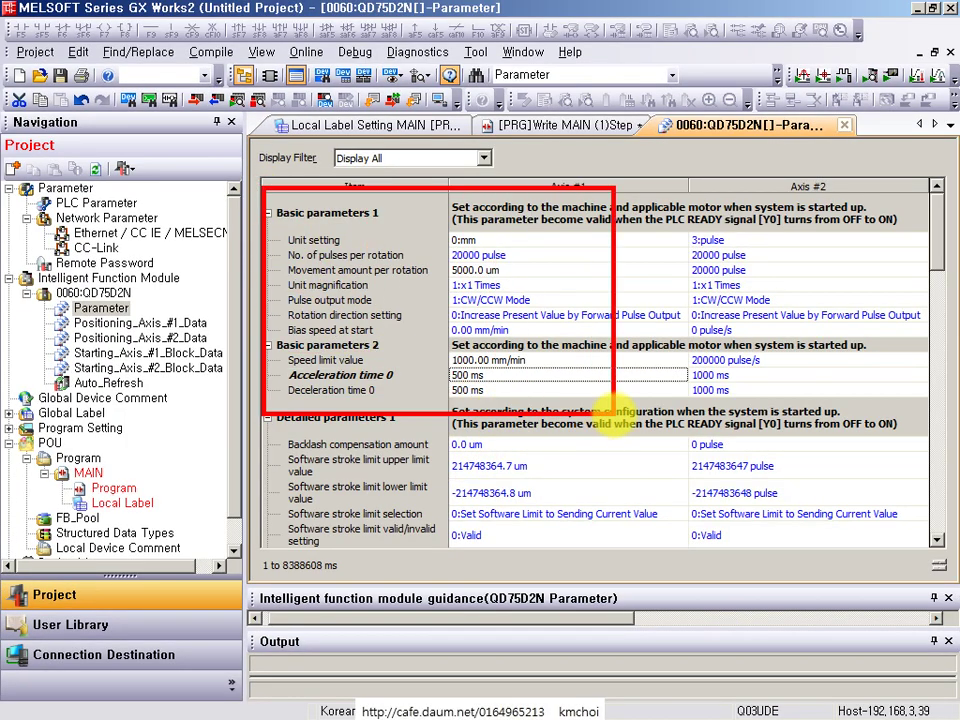
key(Escape)
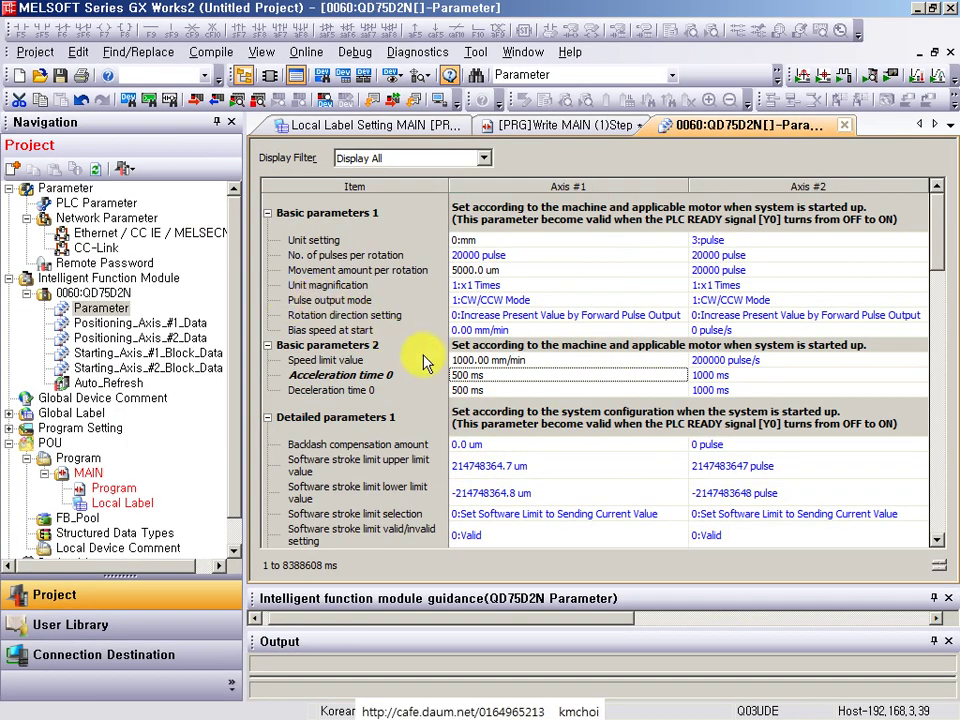
scroll(425, 362, down, 5)
scroll(486, 326, down, 4)
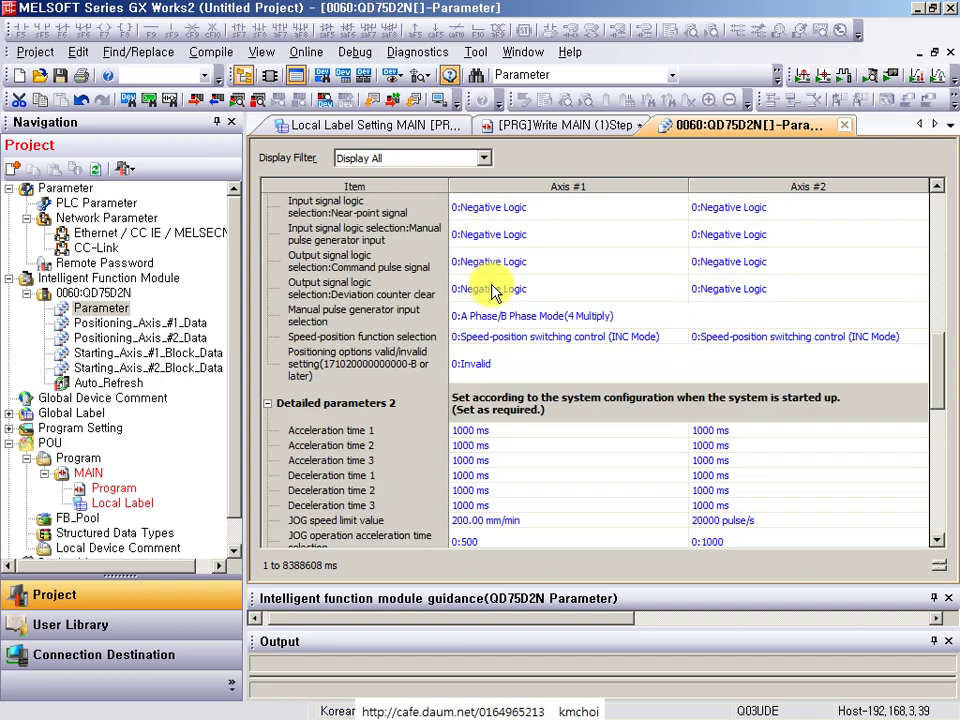
scroll(490, 289, down, 4)
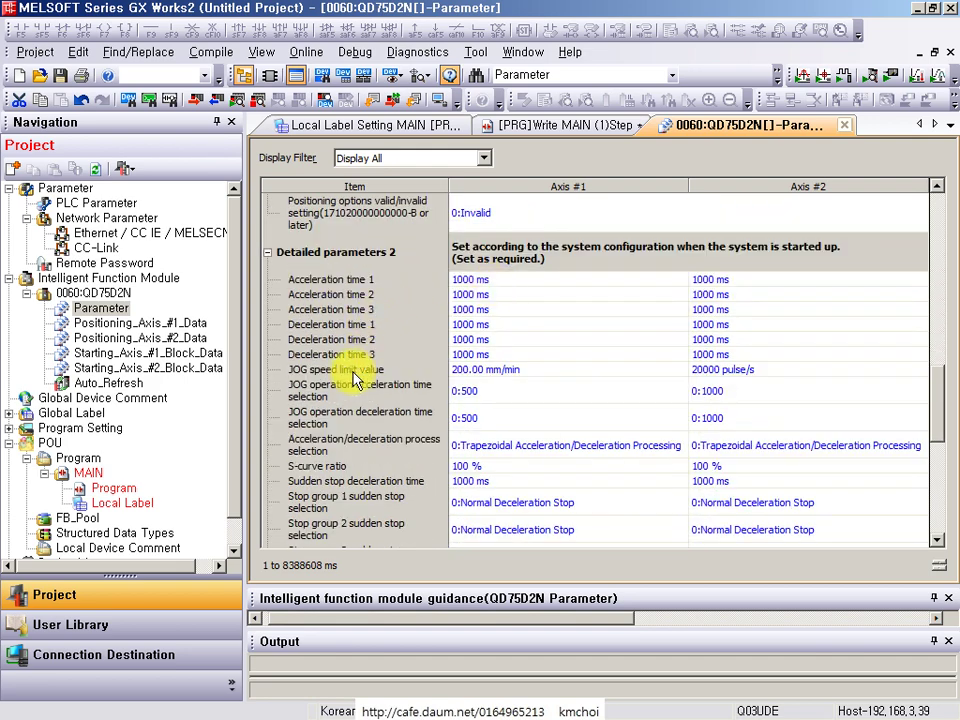
drag(270, 355, 561, 420)
key(Escape)
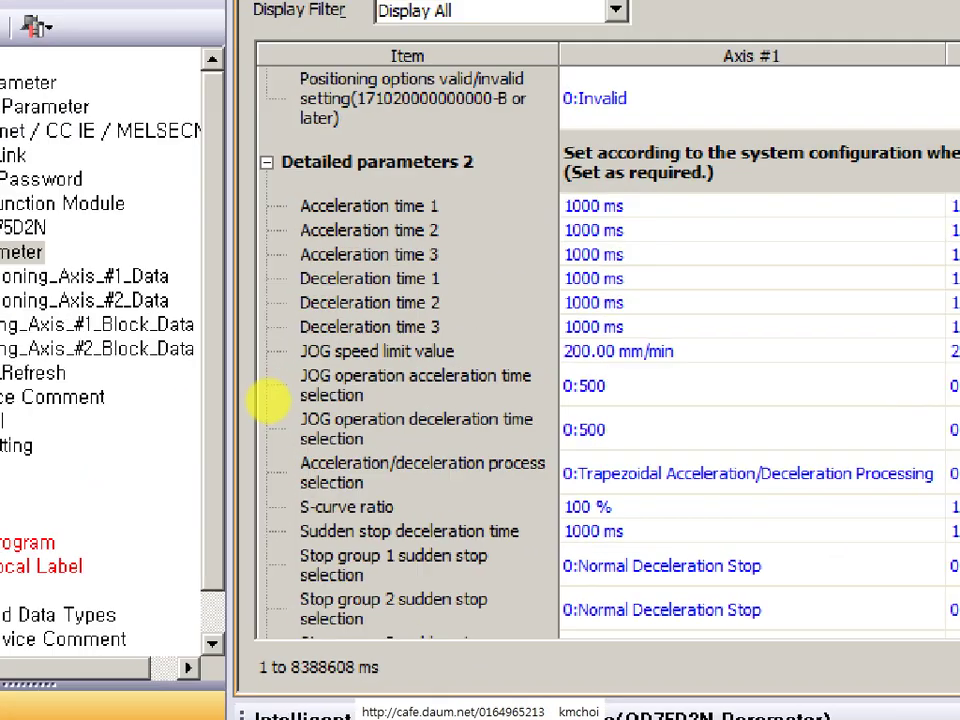
mouse_move(268, 368)
mouse_down()
mouse_move(484, 431)
mouse_move(506, 426)
mouse_up()
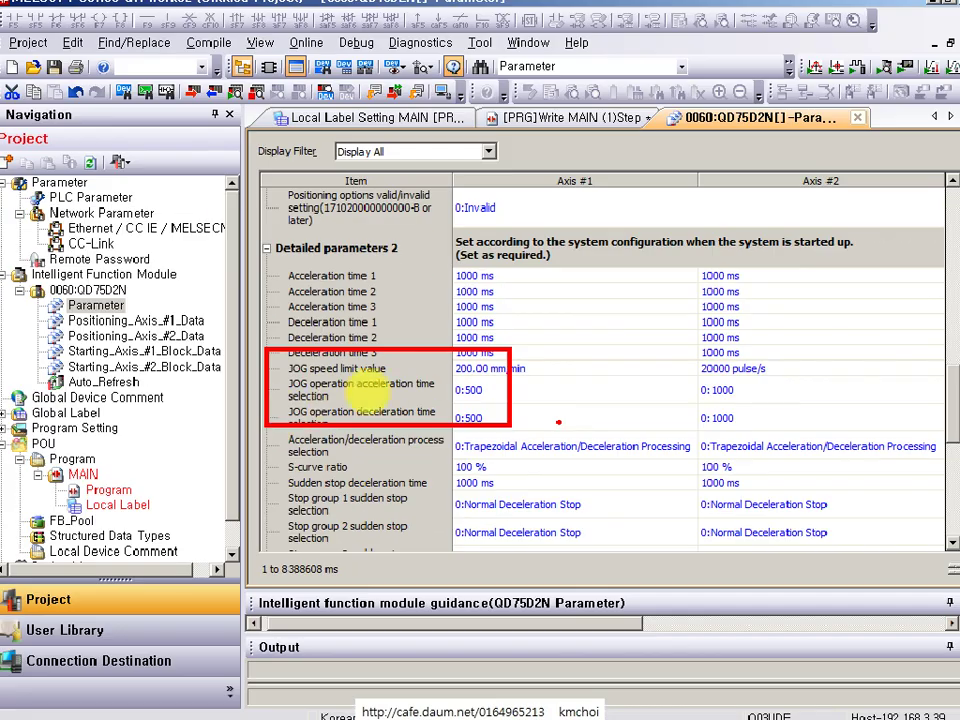
scroll(375, 381, up, 10)
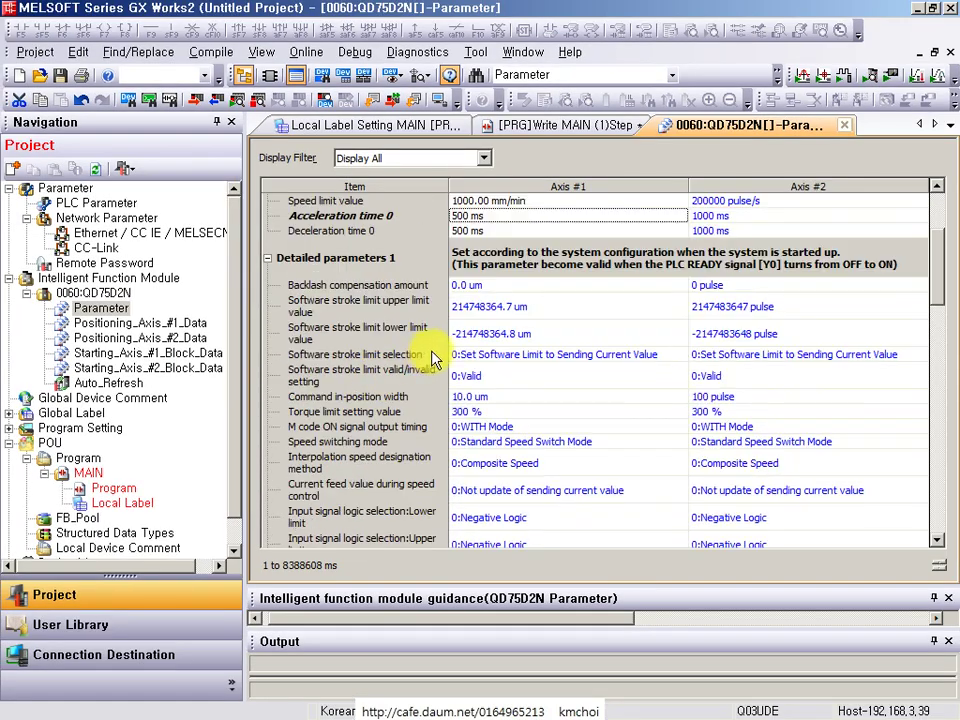
scroll(467, 251, up, 1)
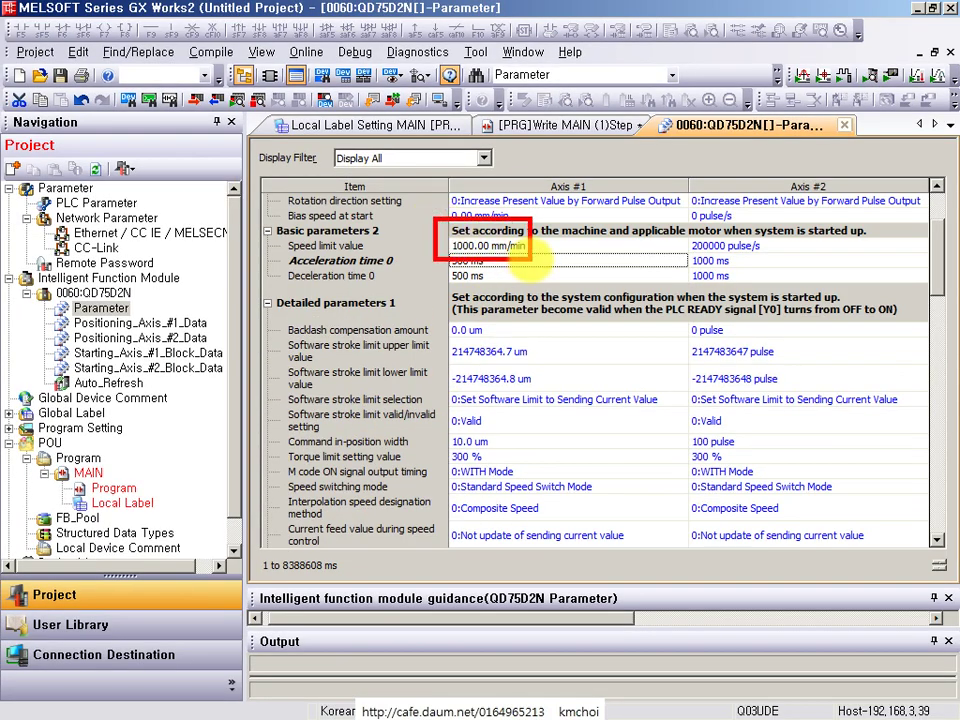
- Set the JOG speed limit value of Axis #1 in Detailed parameters 2 to 1000 mm/min
click(473, 247)
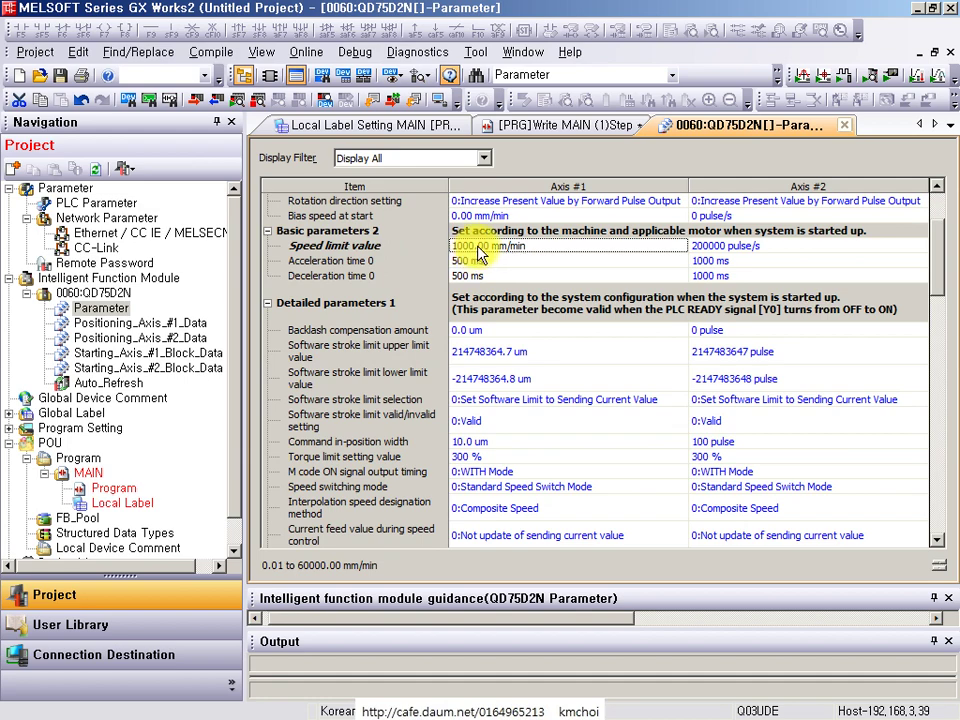
scroll(478, 255, down, 10)
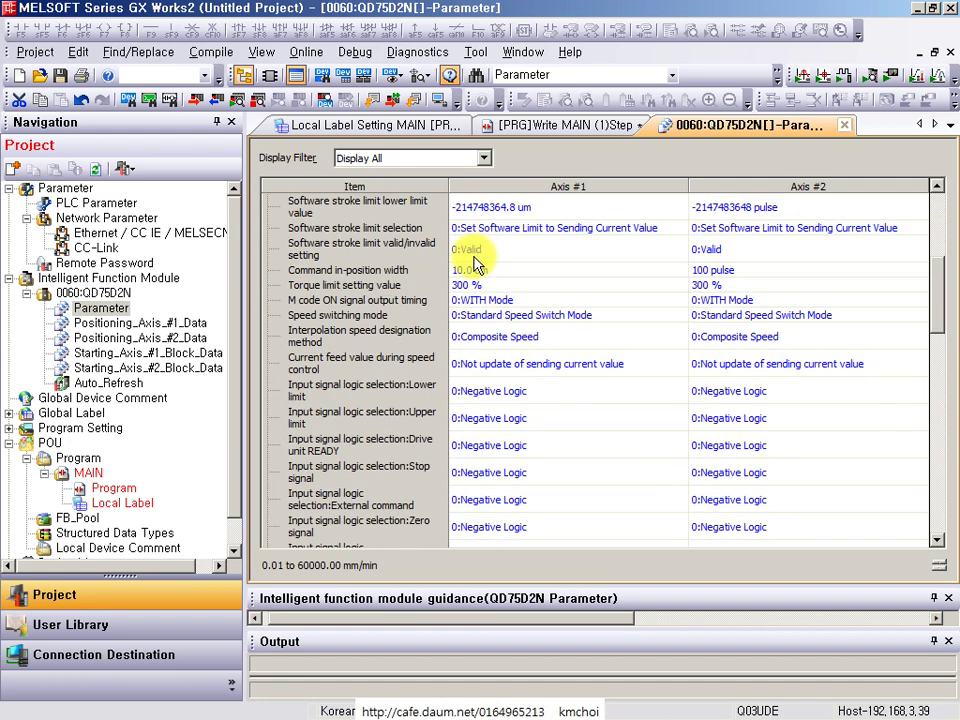
click(458, 292)
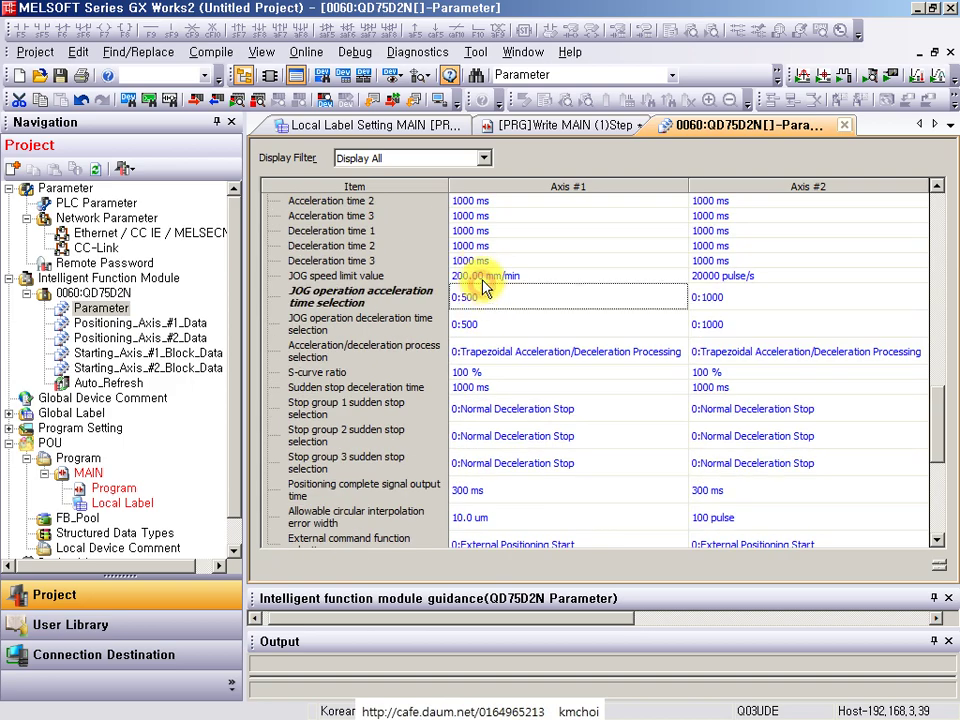
click(440, 275)
click(455, 274)
text(1000)
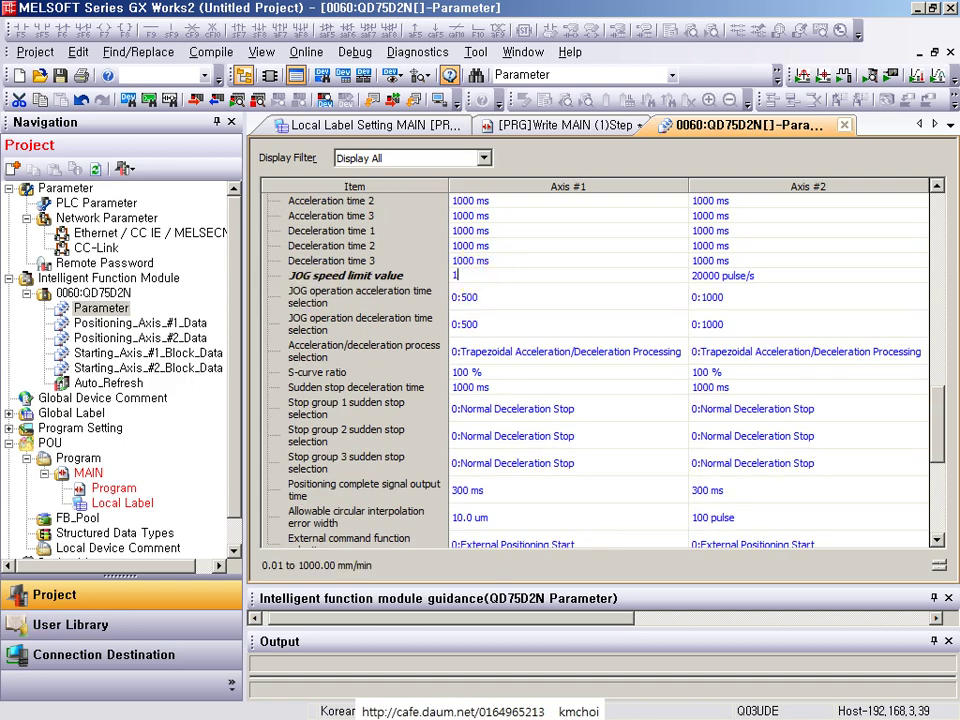
key(Return)
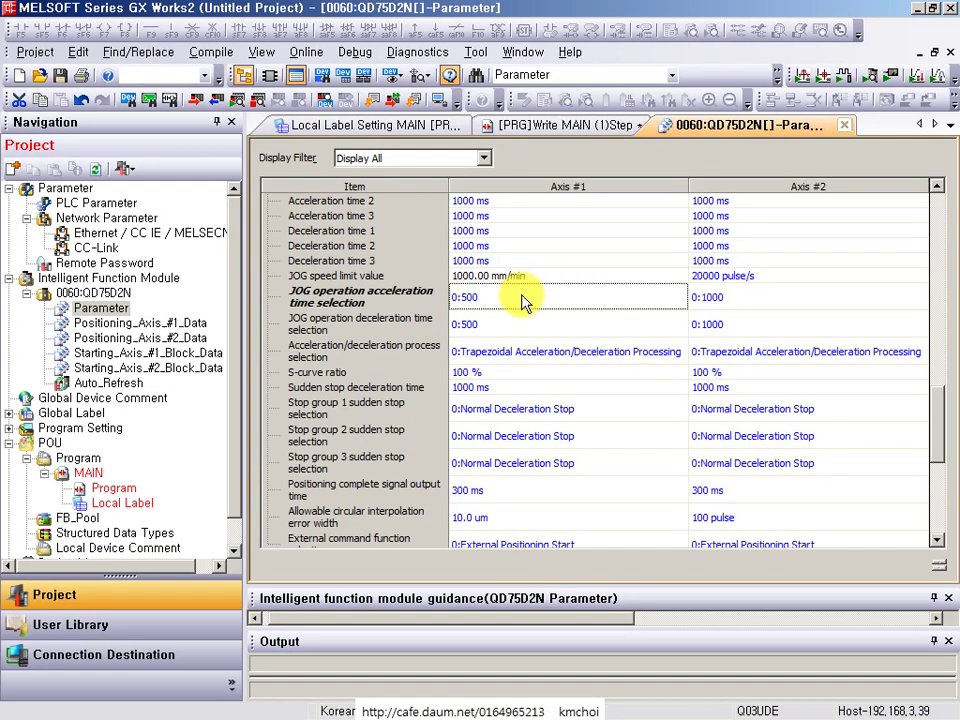
- Compare the choices for Axis #1's JOG operation acceleration time selection with acceleration time 0 and deceleration time 0 in Basic parameters 2
click(524, 302)
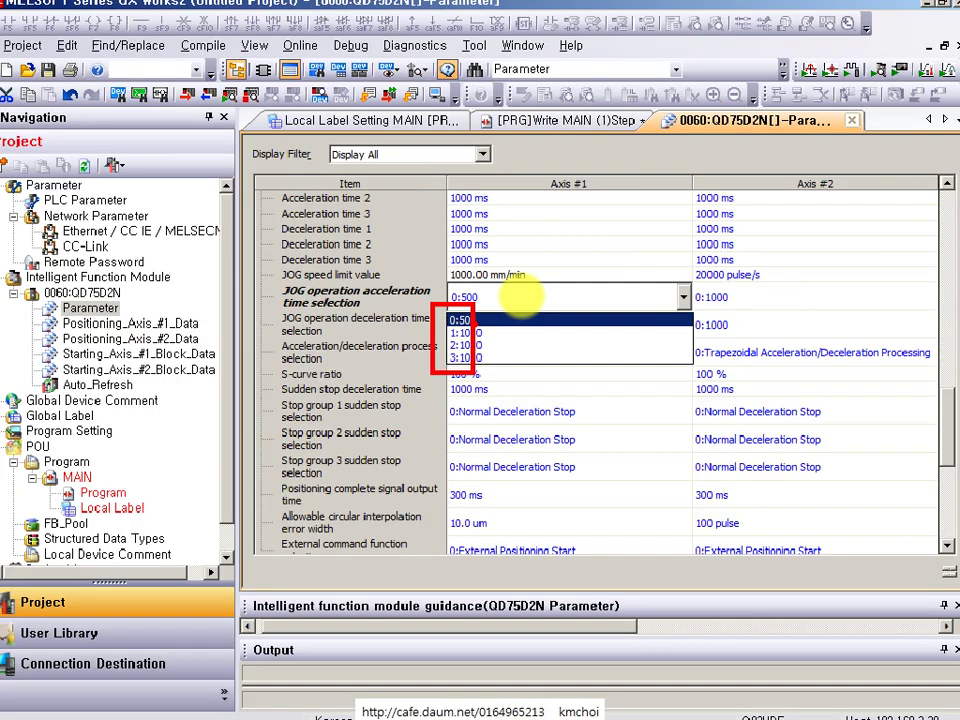
click(586, 300)
scroll(550, 275, up, 10)
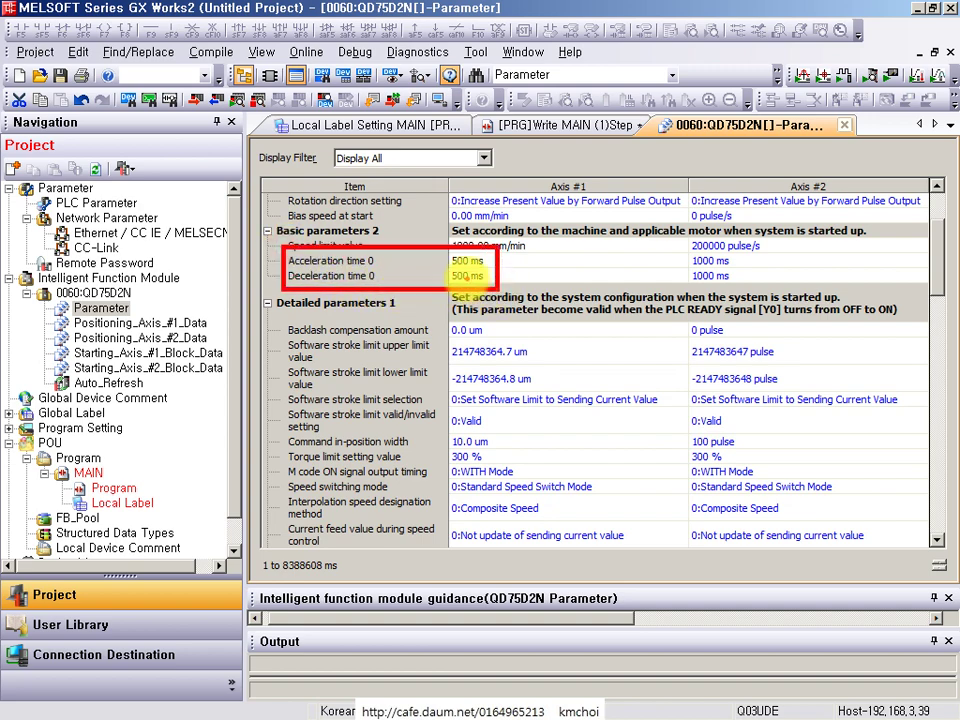
scroll(430, 300, down, 12)
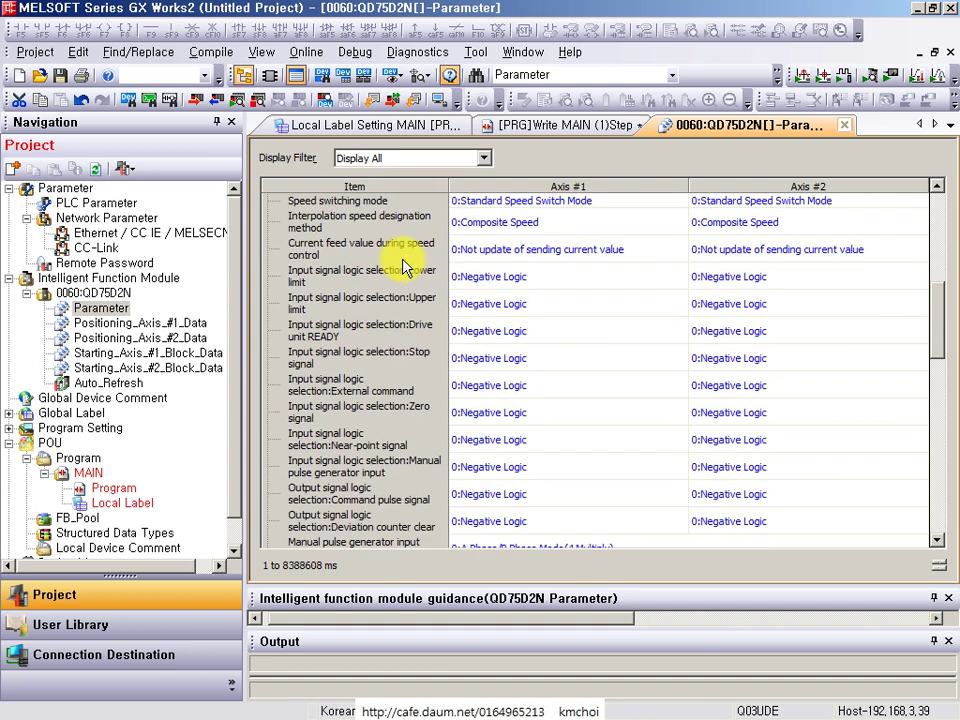
click(460, 439)
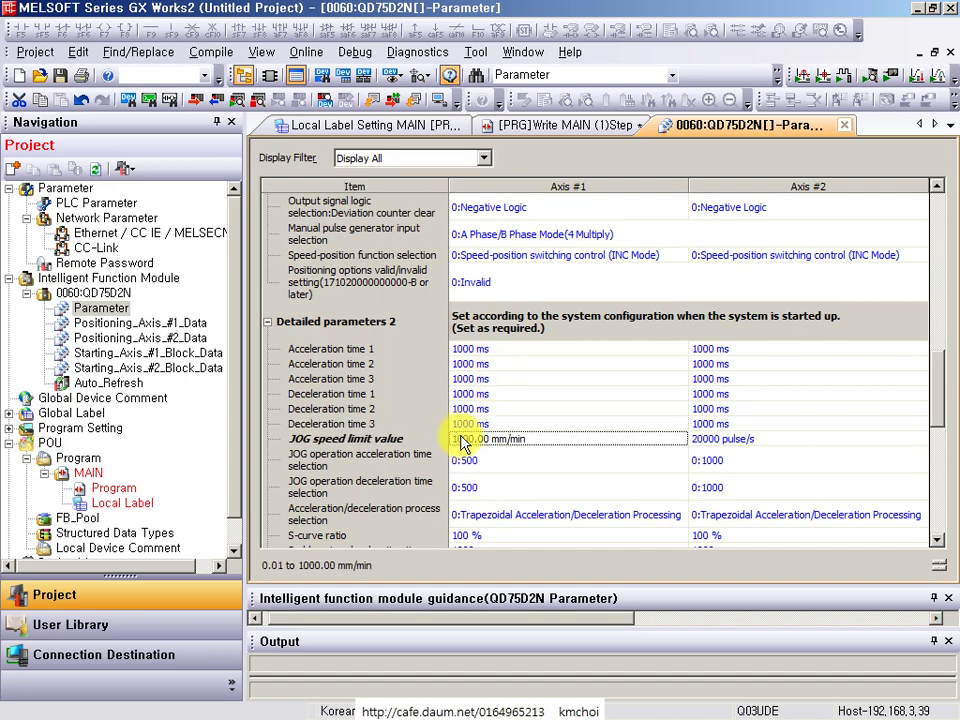
click(464, 459)
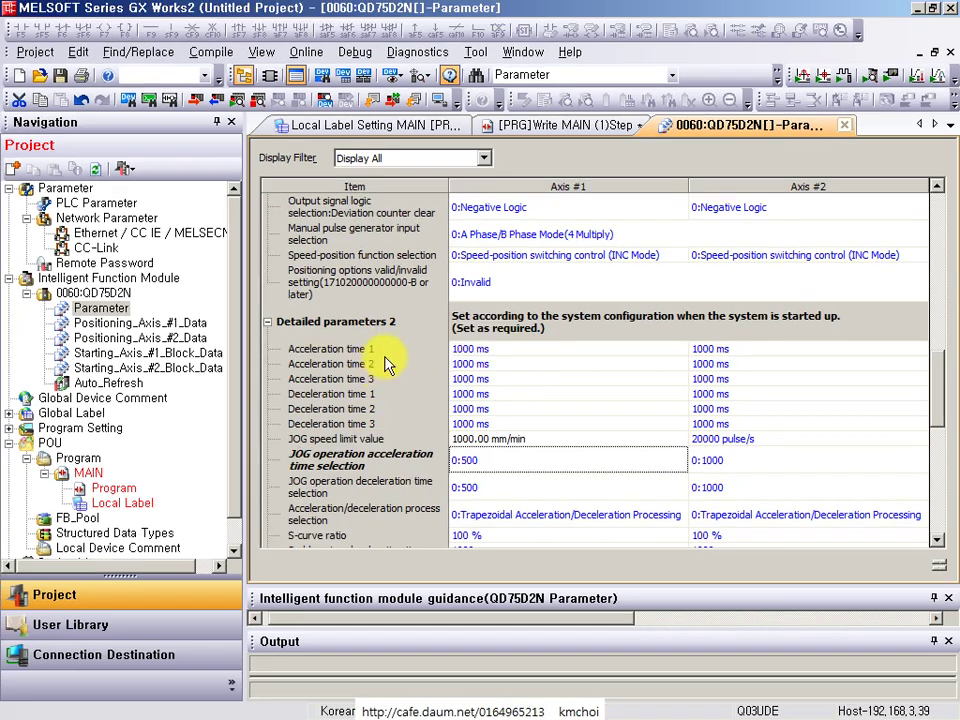
- Set Axis #1's acceleration times 1, 2 and 3 in Detailed parameters 2 to 600, 700 and 800 ms
click(385, 352)
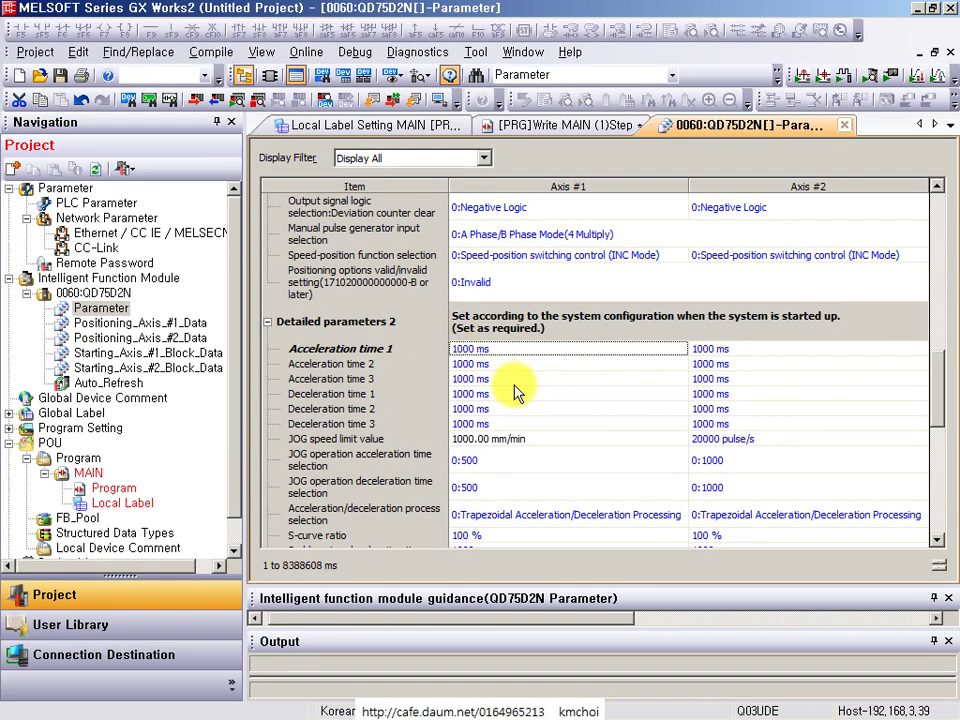
text(600)
key(Return)
text(700)
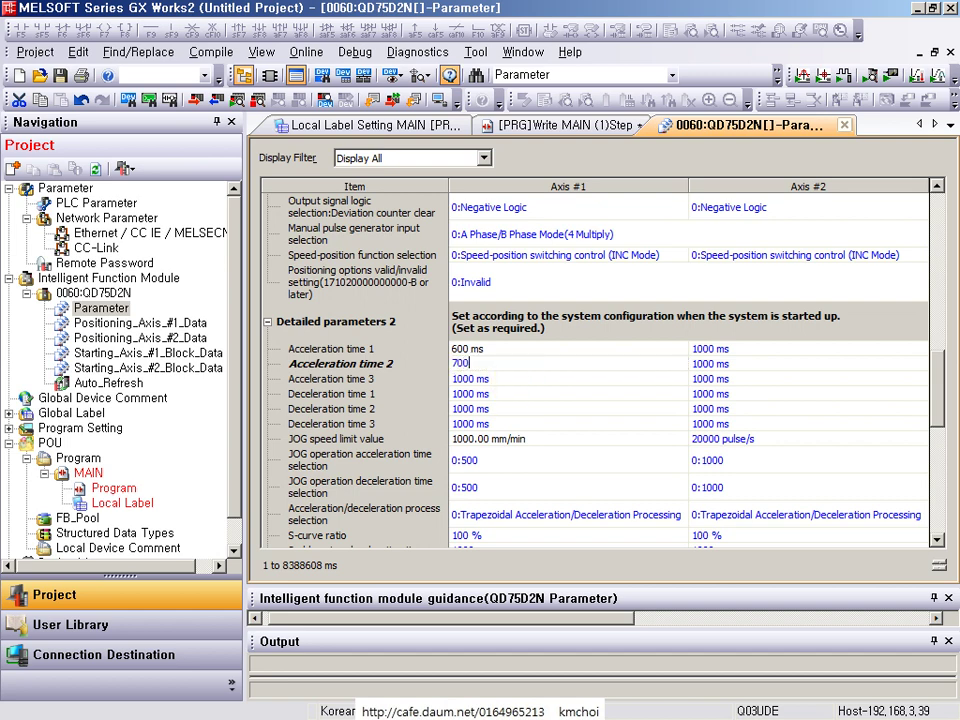
key(Return)
text(800)
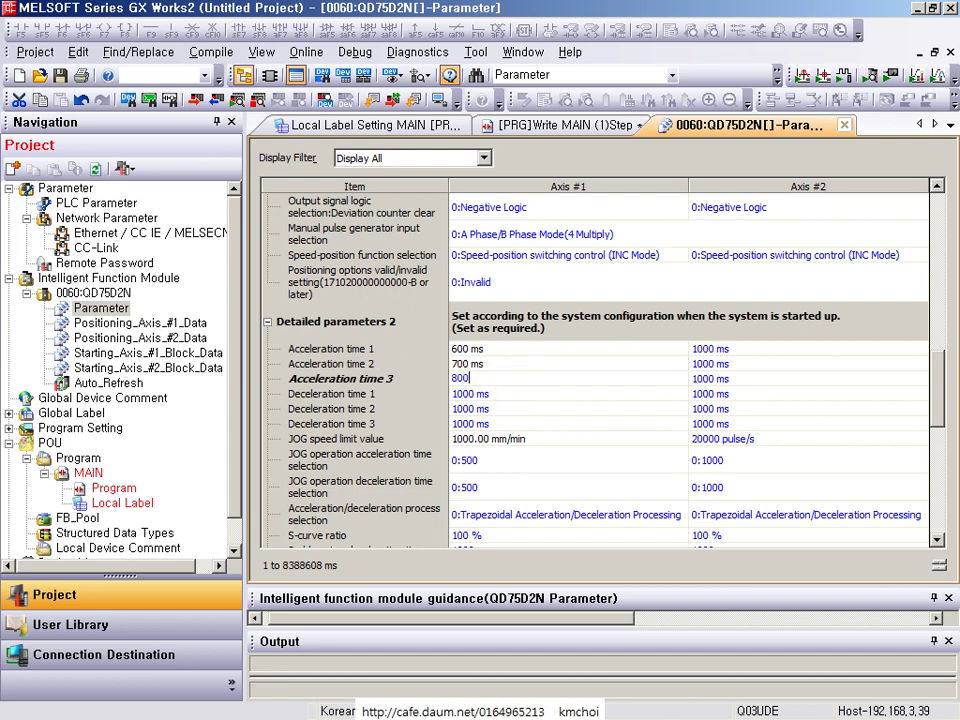
key(Return)
- Set Axis #1's deceleration time 1 to 800 ms and deceleration time 2 to 900 ms
text(800)
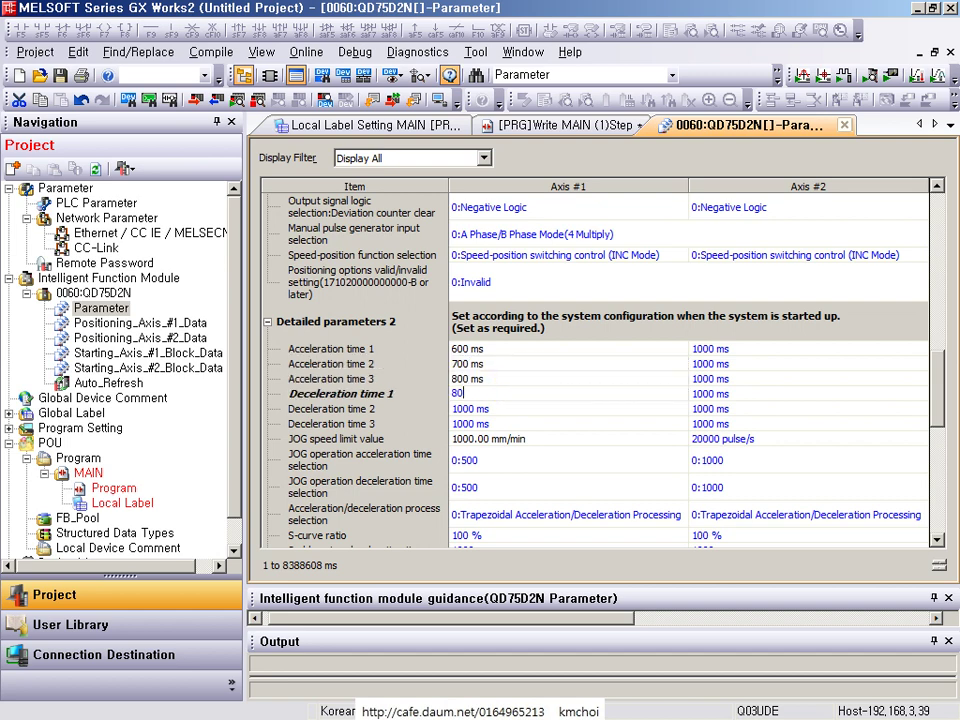
key(Return)
text(900)
key(Return)
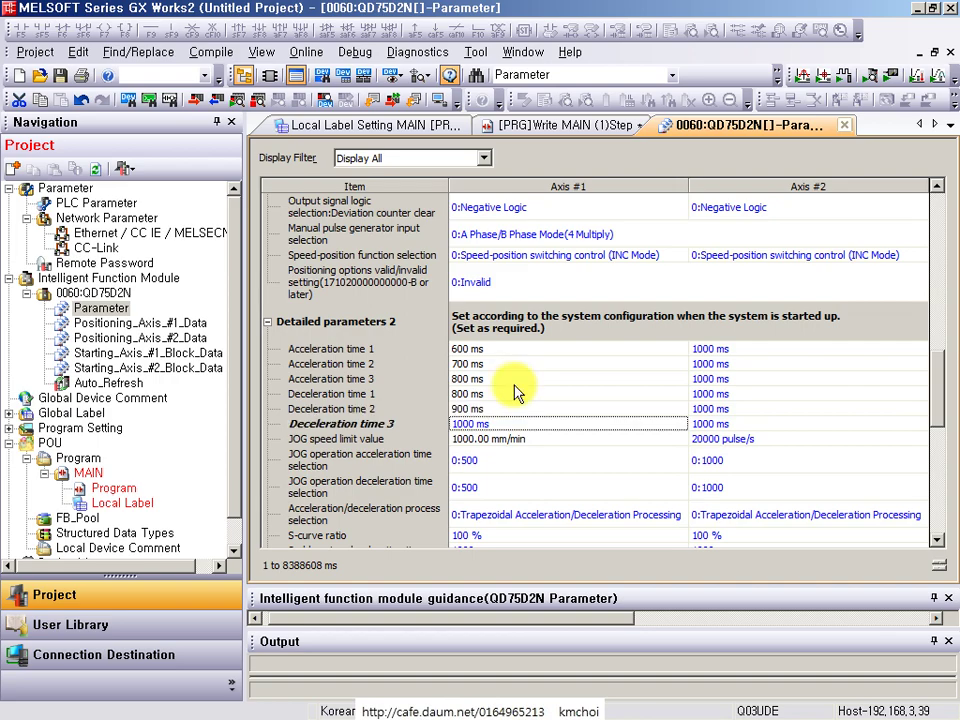
- Check the choices for Axis #1's JOG operation acceleration time selection against the acceleration times in Detailed parameters 2
click(480, 400)
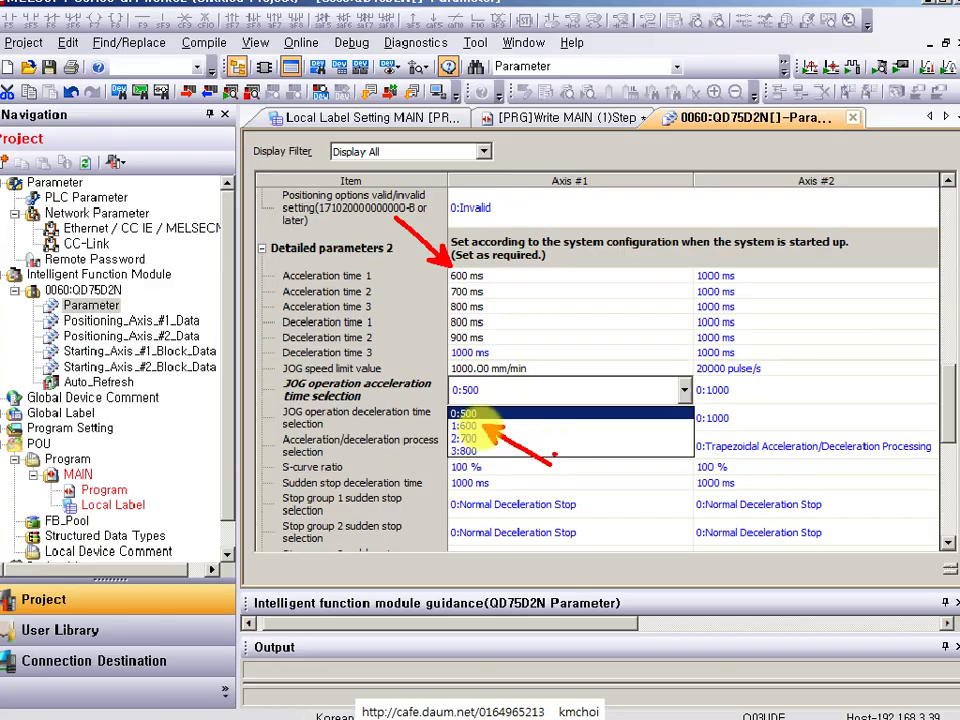
click(460, 399)
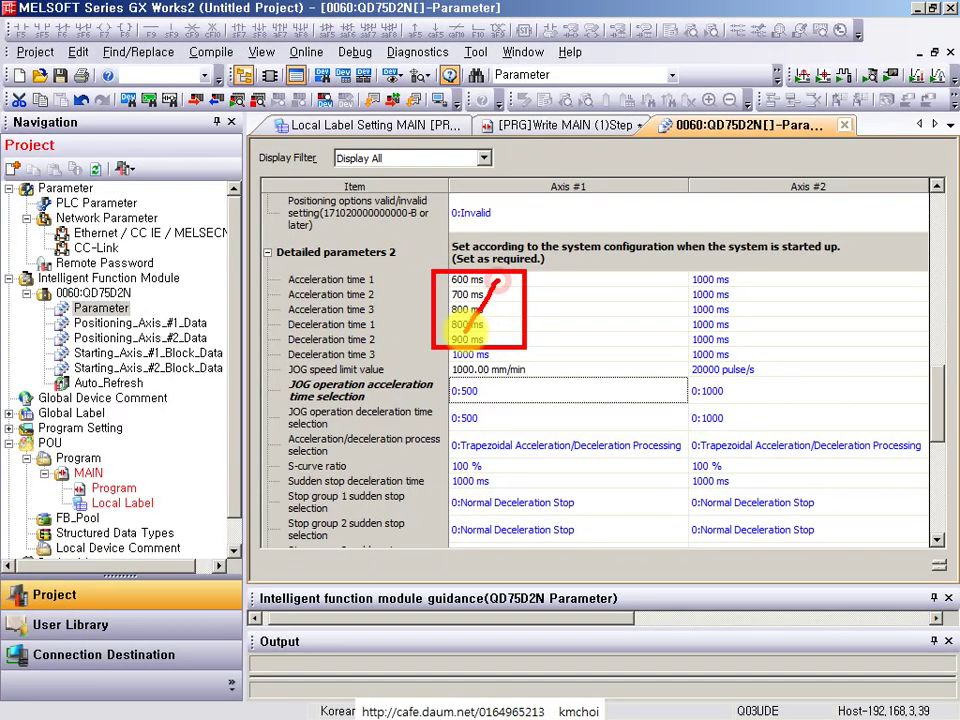
click(484, 418)
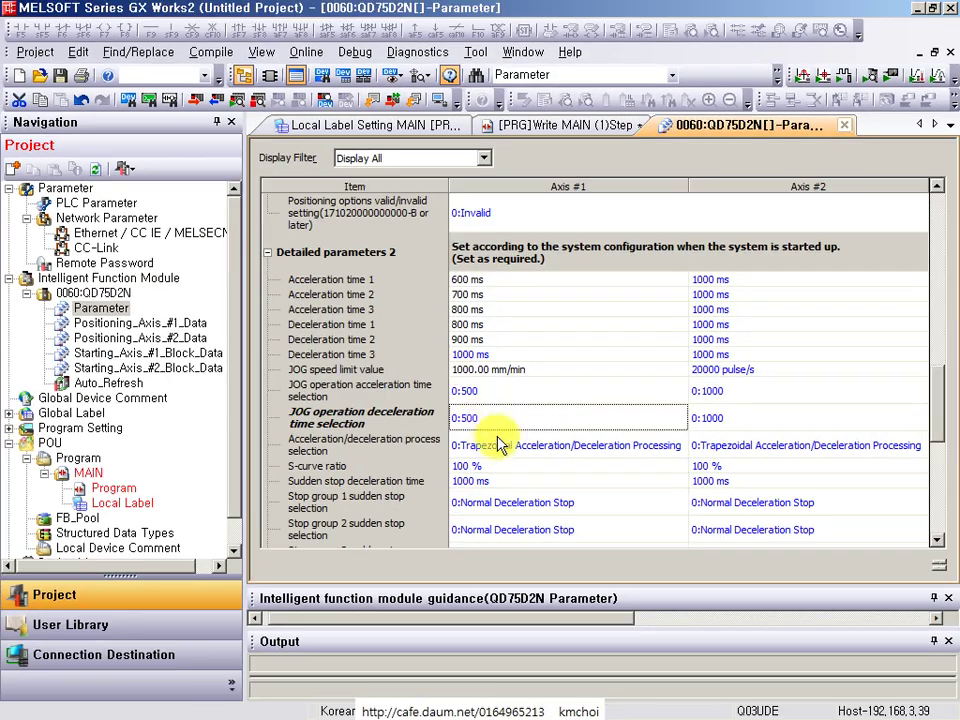
click(500, 445)
click(500, 417)
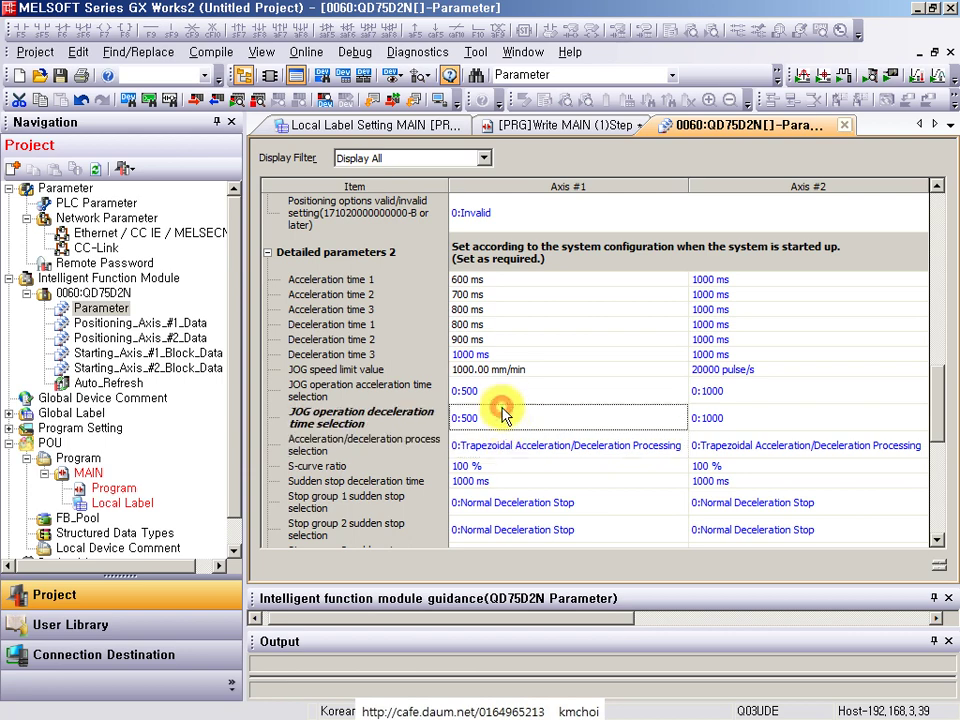
click(497, 389)
click(486, 279)
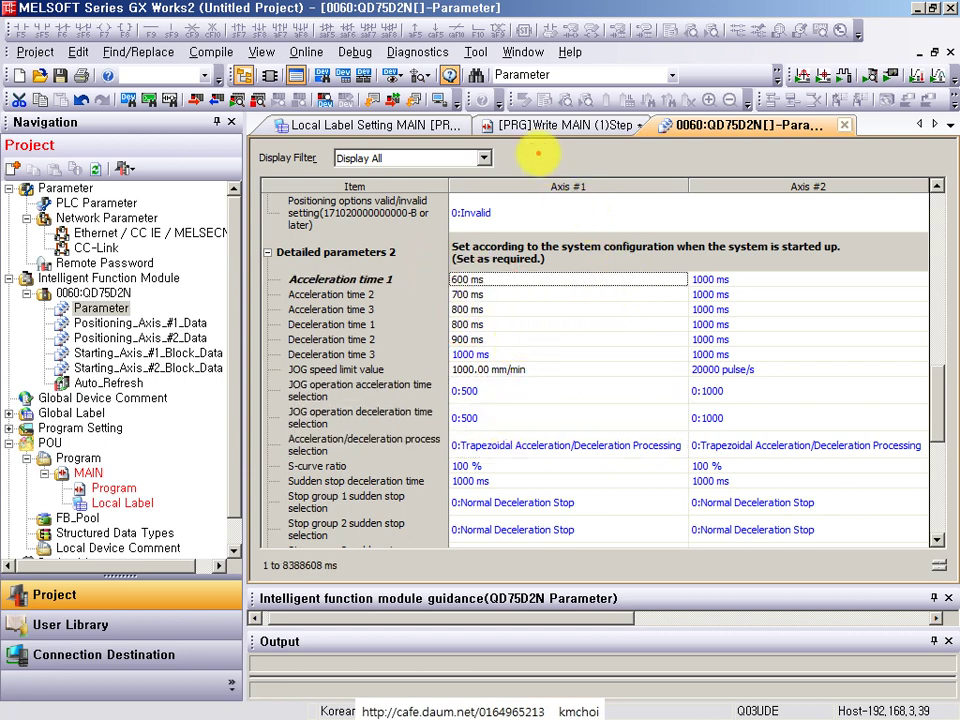
drag(724, 154, 870, 215)
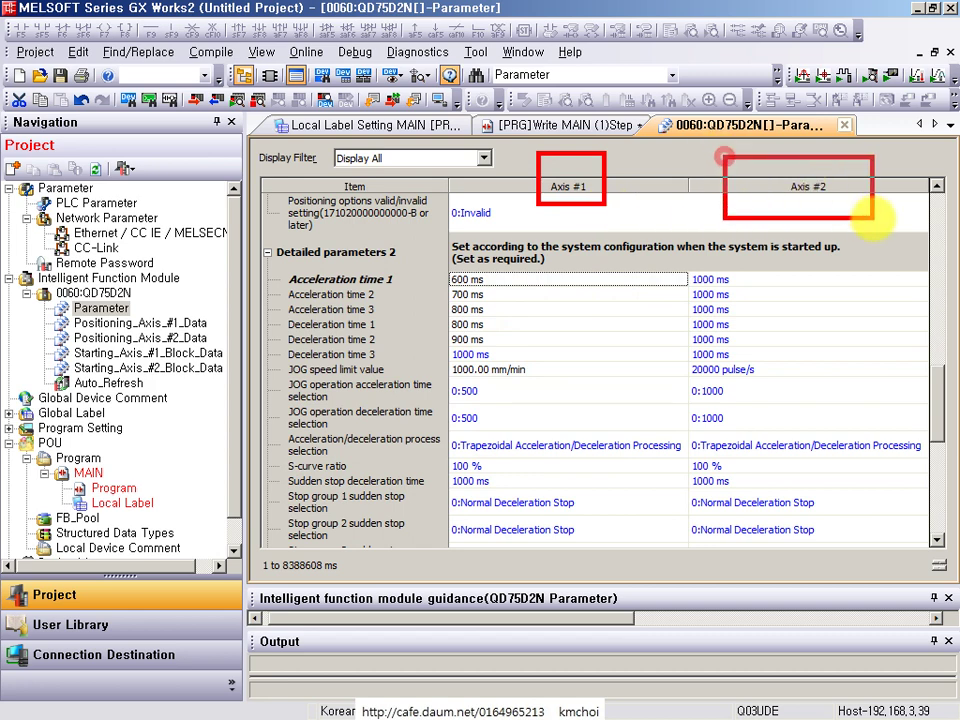
drag(880, 145, 790, 462)
drag(697, 186, 878, 492)
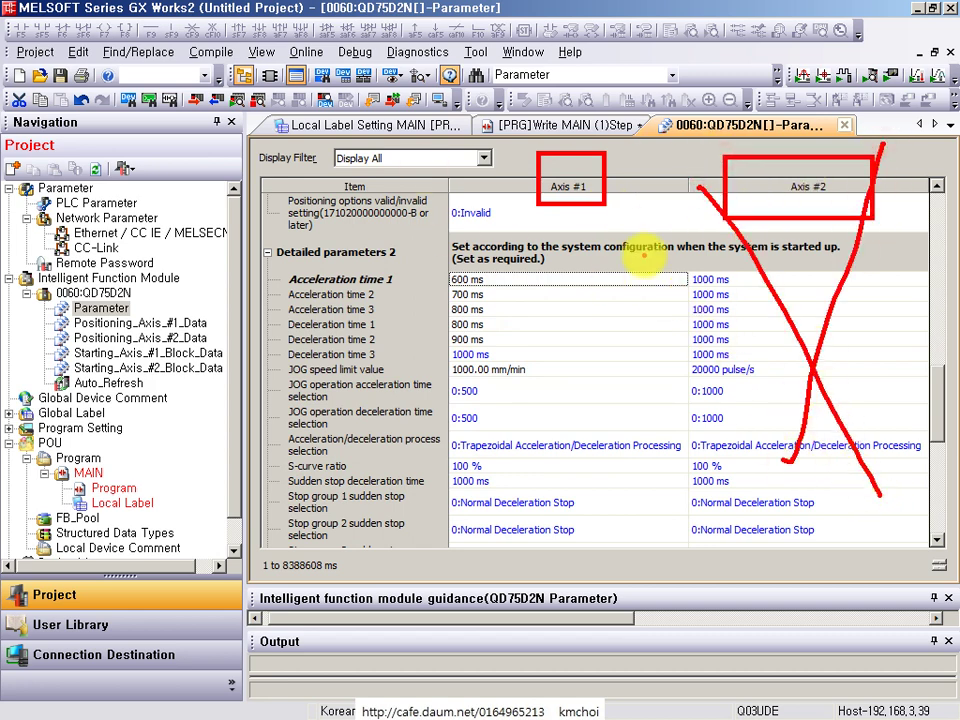
key(Escape)
- Inspect Axis #1's JOG time selections, stop group 1 sudden stop, S-curve ratio and acceleration/deceleration process selection
click(557, 325)
scroll(557, 336, down, 2)
click(568, 297)
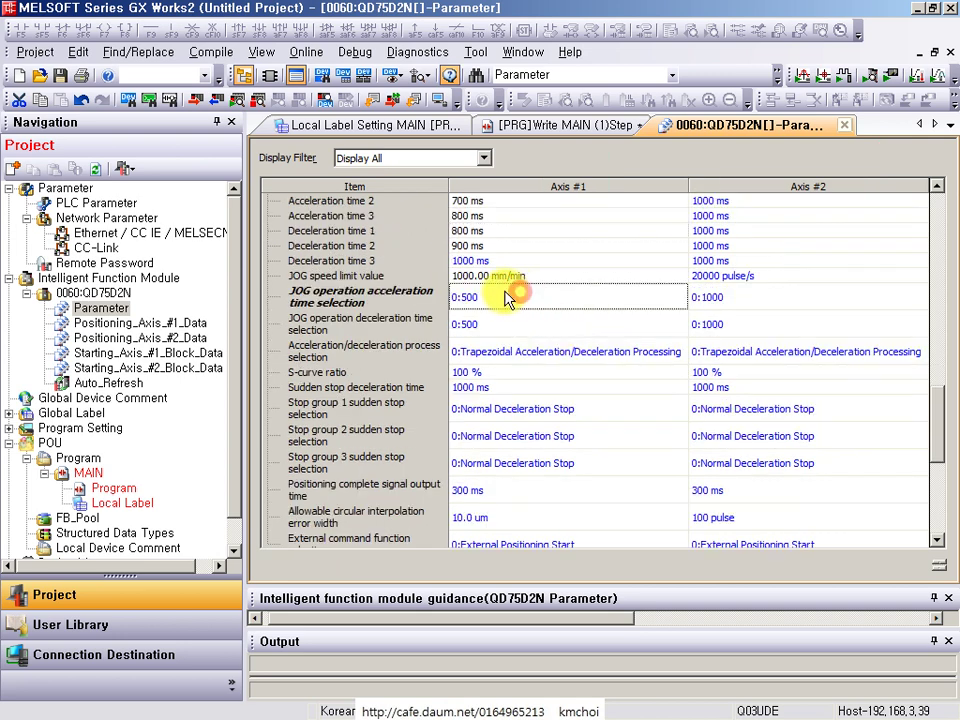
click(489, 326)
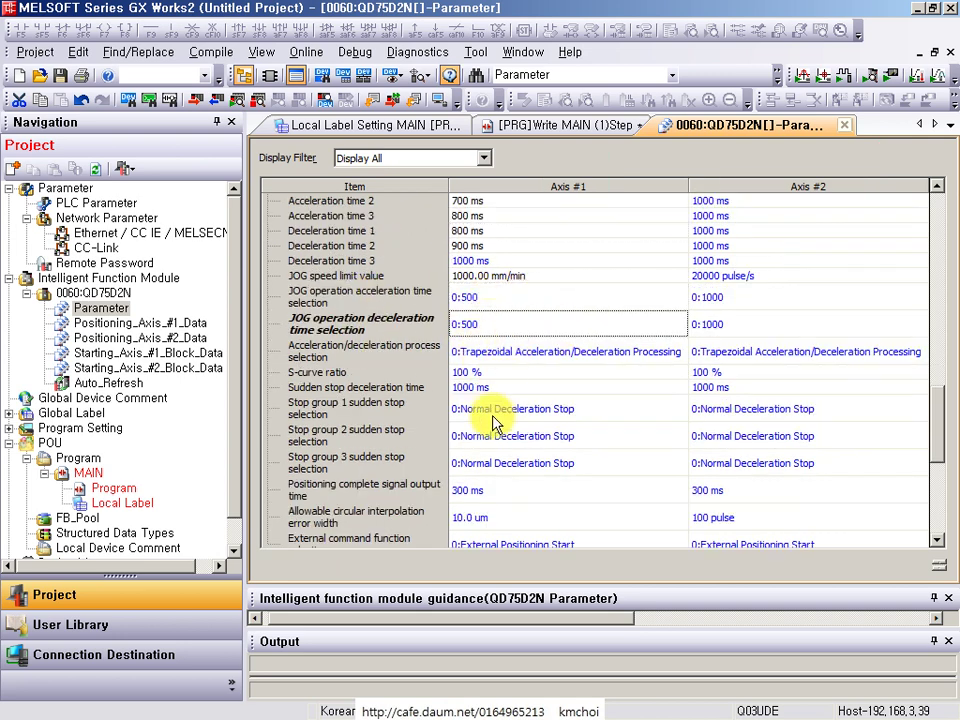
click(493, 416)
scroll(492, 435, down, 1)
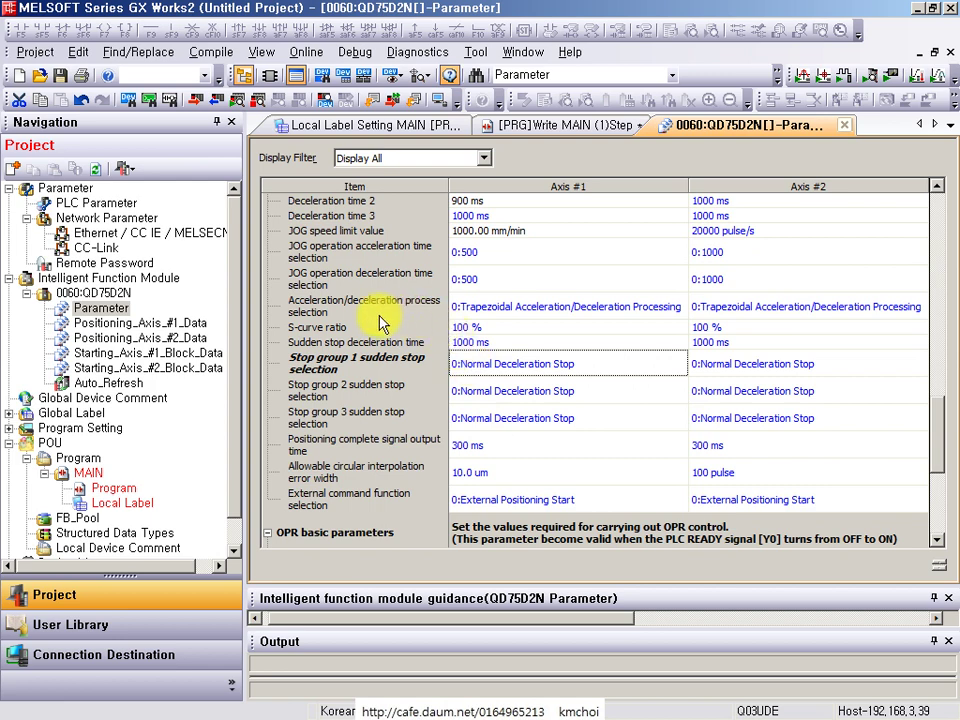
click(490, 332)
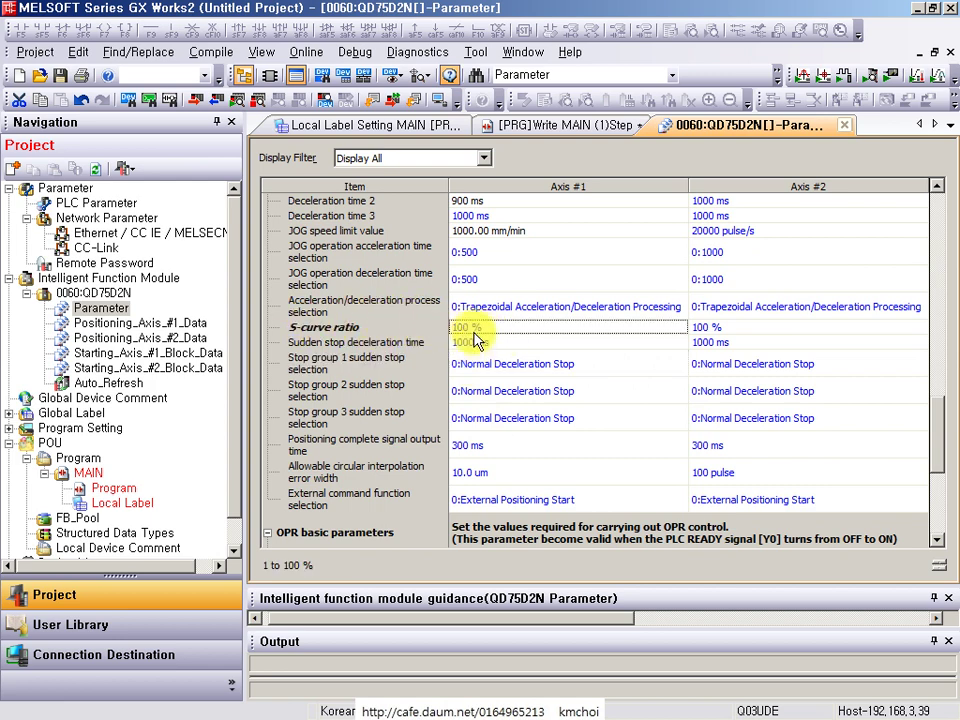
click(476, 340)
click(489, 306)
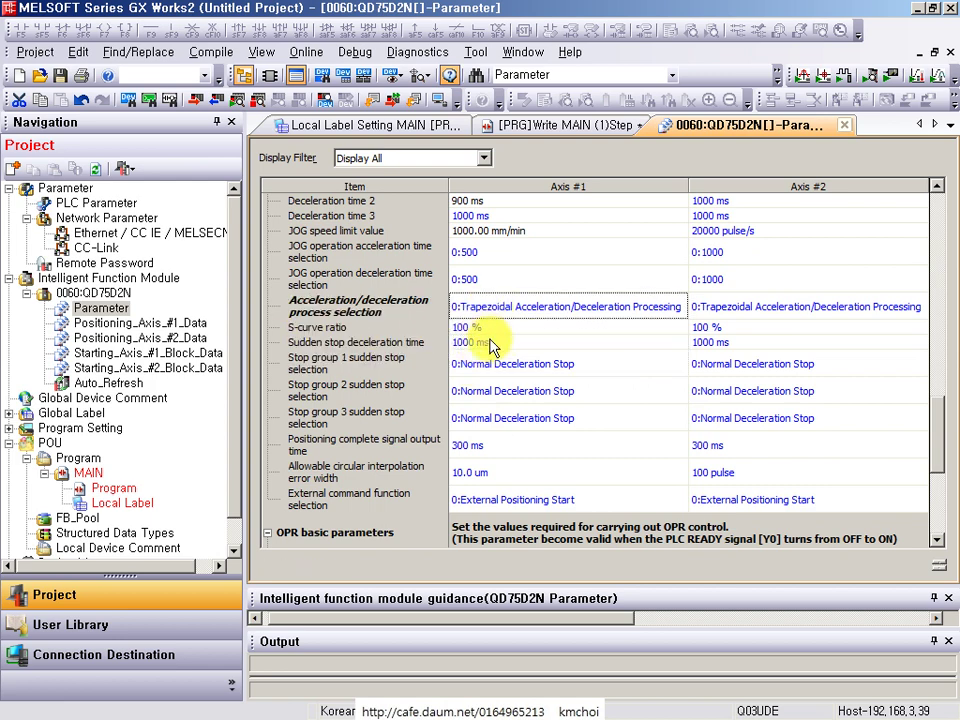
- Review Axis #1's stop group 3 sudden stop, positioning complete signal output time and OPR parameters, and switch to the LifeCam view of the equipment
click(495, 420)
click(497, 448)
scroll(443, 485, down, 4)
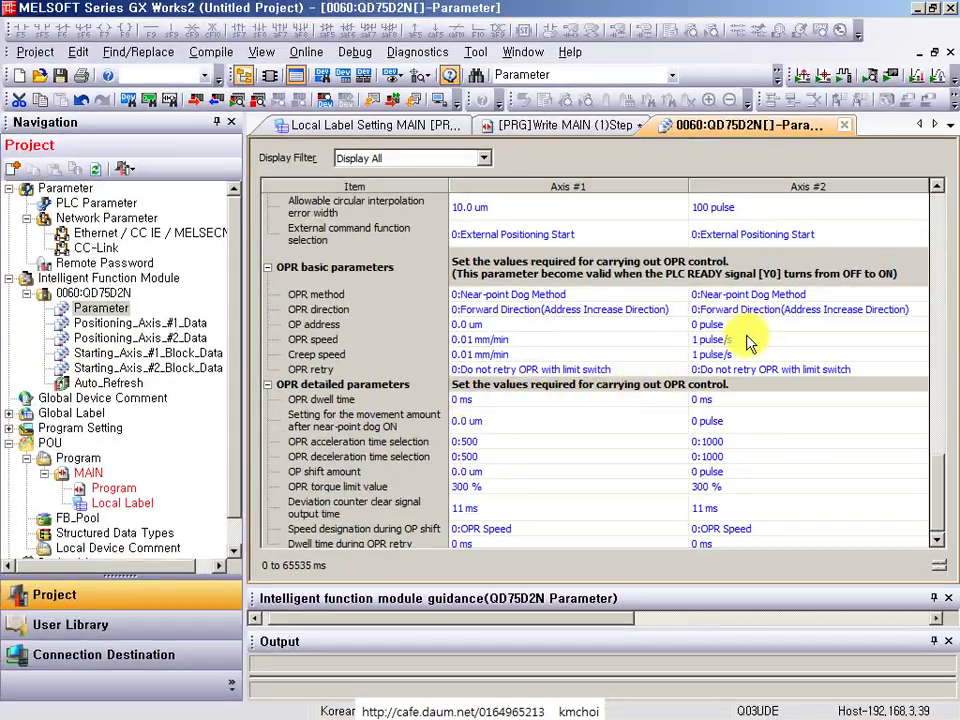
key(alt+Tab)
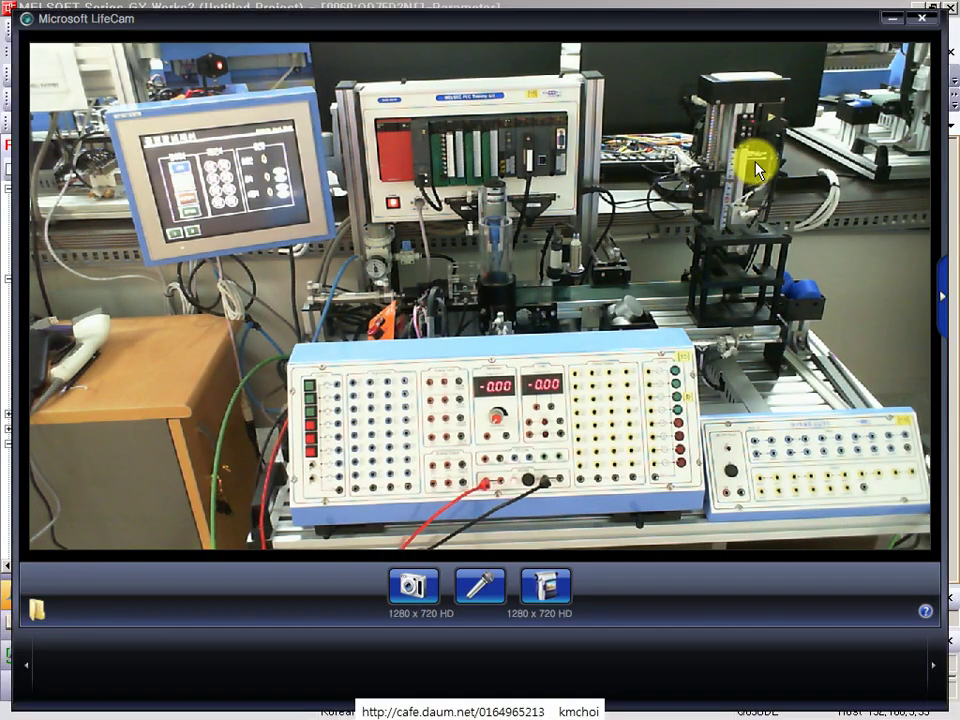
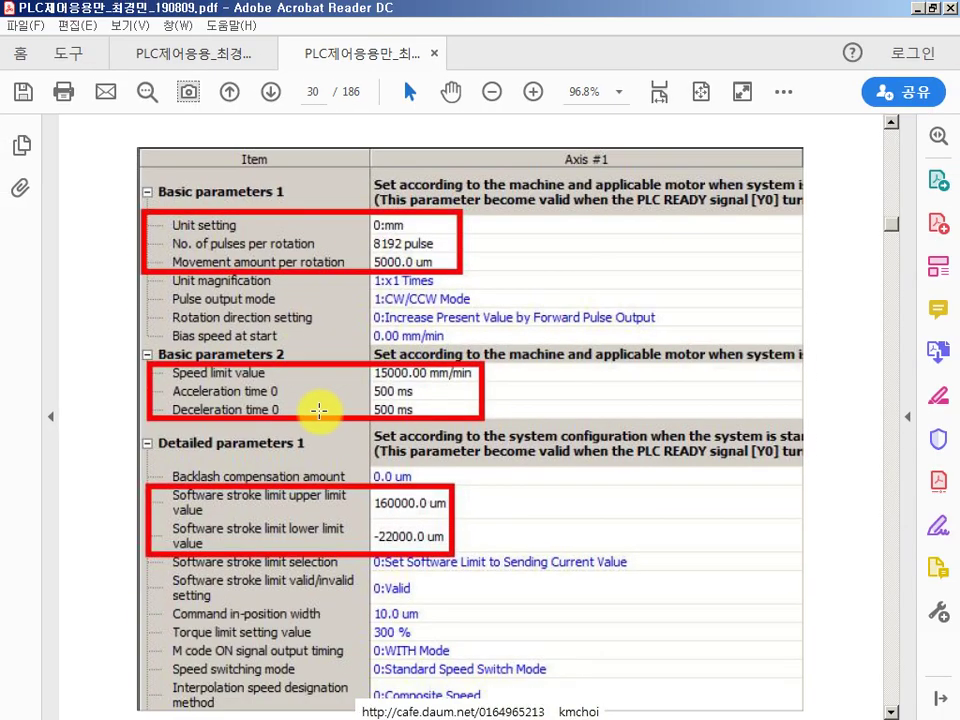
- Review the Axis #1 parameter values and the parameter writing procedure on pages 30 to 32 of the PDF manual
drag(330, 346, 410, 408)
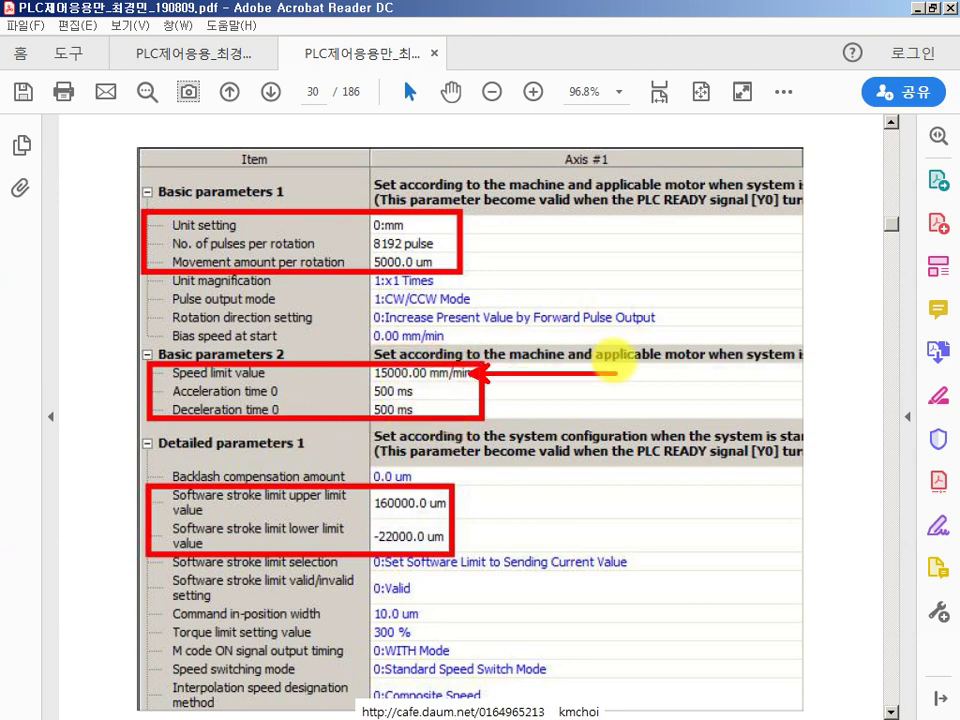
scroll(413, 383, down, 3)
scroll(413, 383, down, 2)
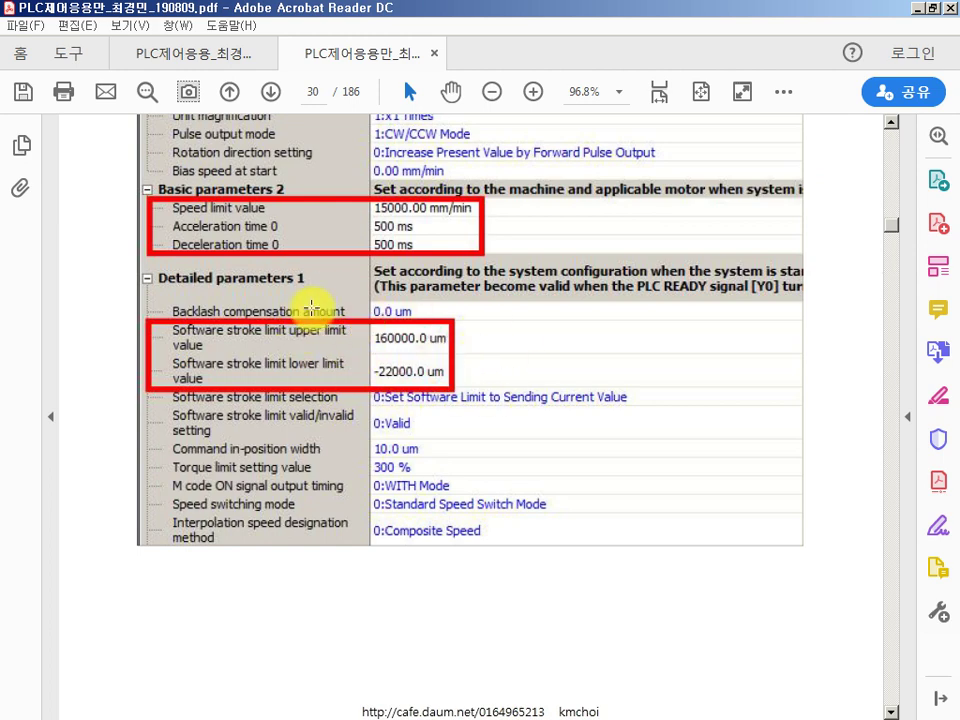
scroll(437, 268, down, 3)
scroll(396, 184, up, 1)
scroll(414, 326, down, 5)
scroll(405, 330, down, 5)
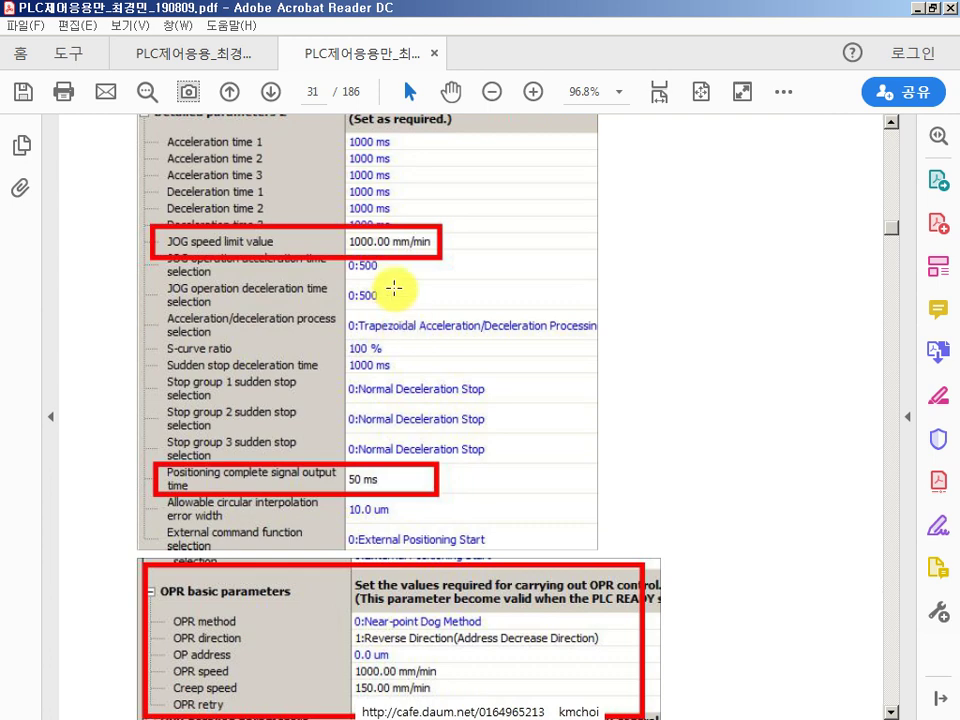
scroll(385, 241, down, 5)
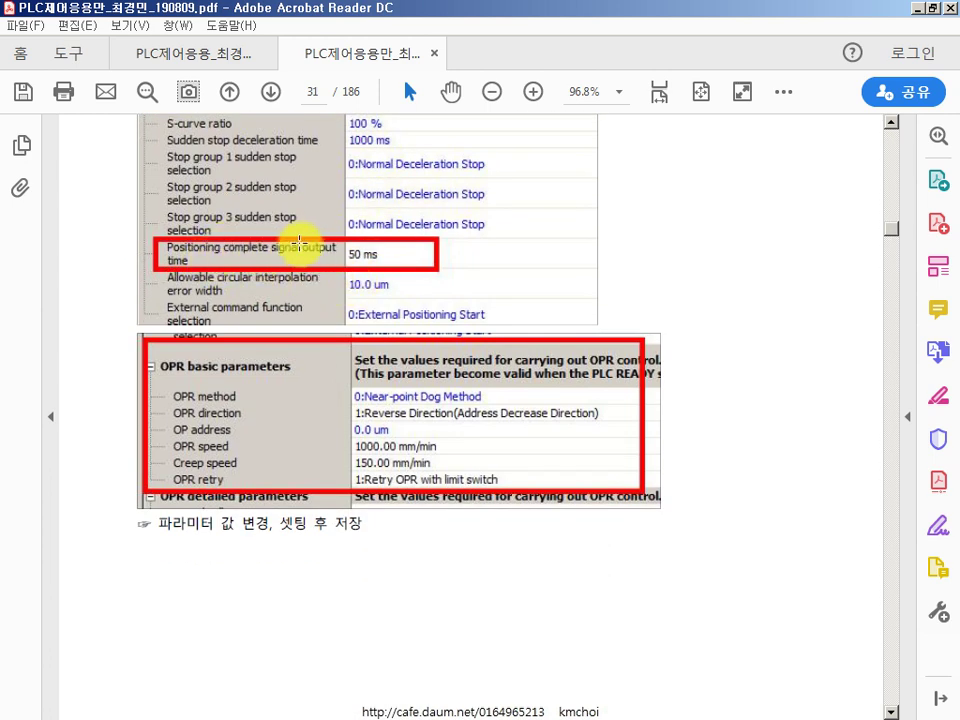
scroll(368, 293, down, 4)
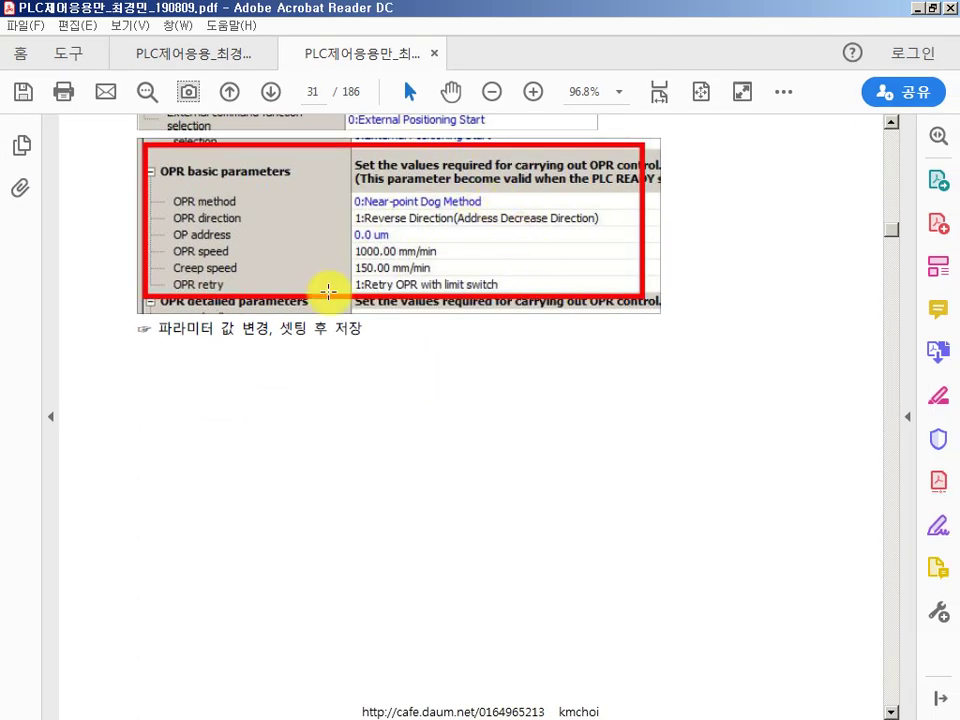
scroll(420, 374, down, 5)
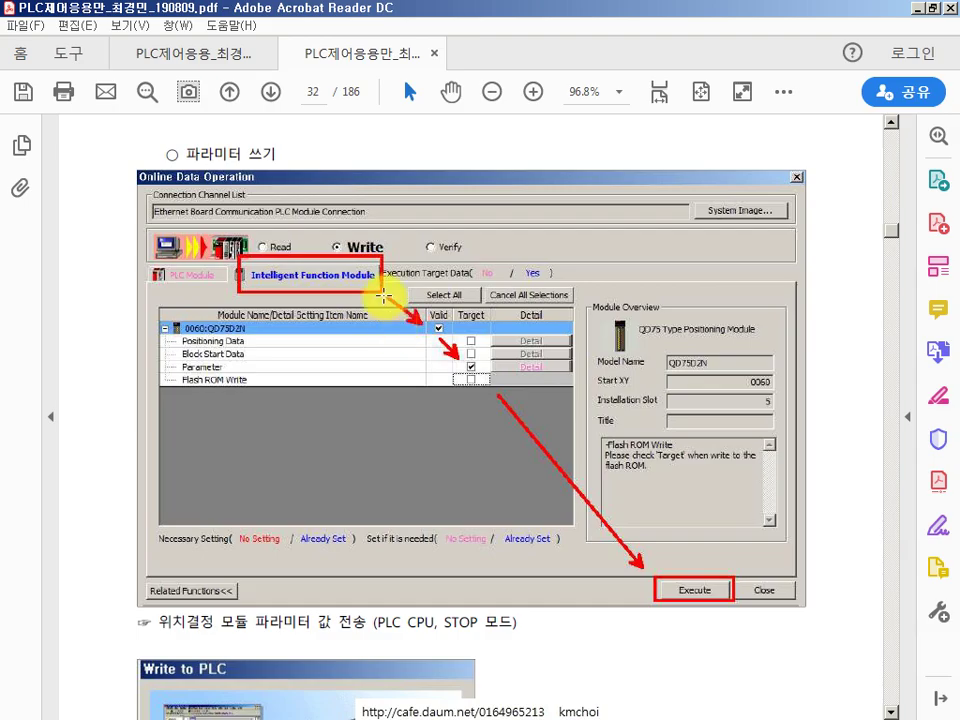
- Return to GX Works2, begin saving the project, and create and open a folder named 20191116PLC on drive D
key(alt+Tab)
key(alt+Tab)
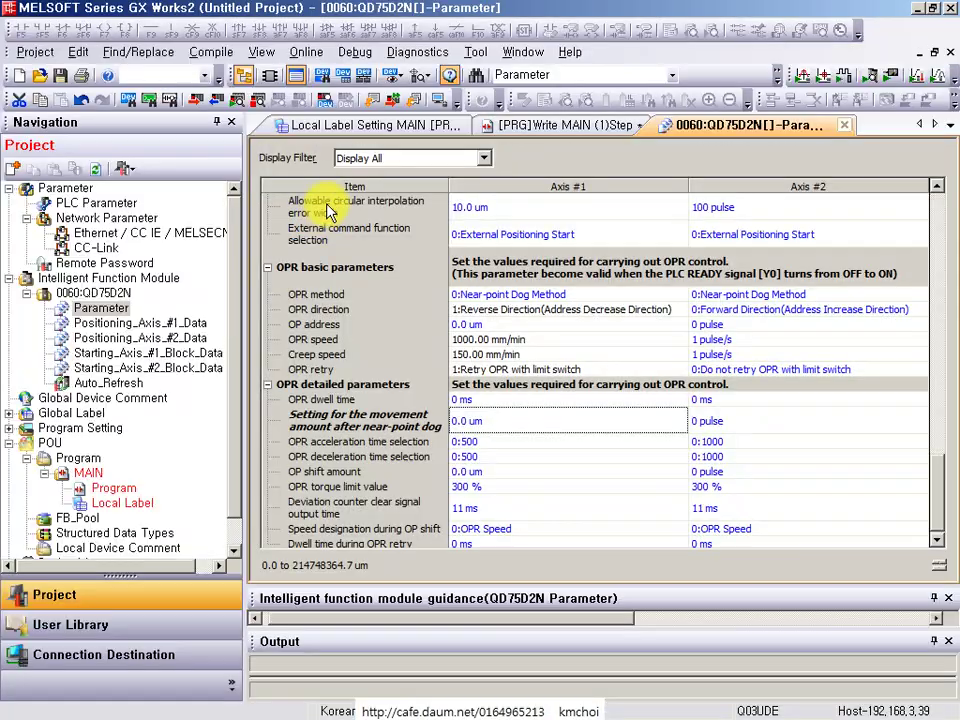
scroll(505, 333, up, 15)
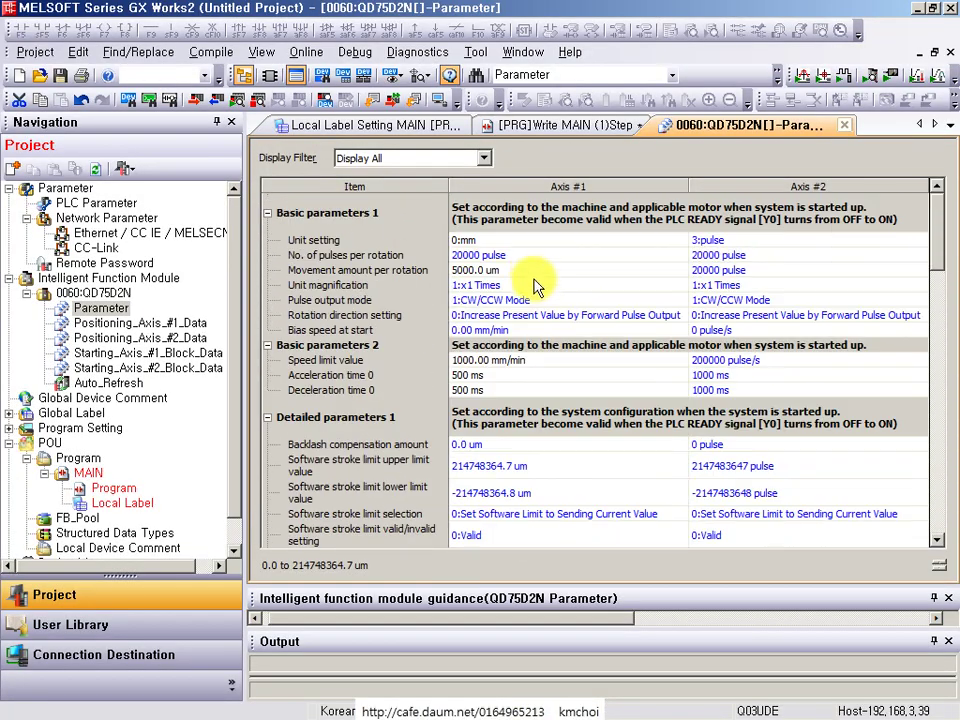
click(35, 52)
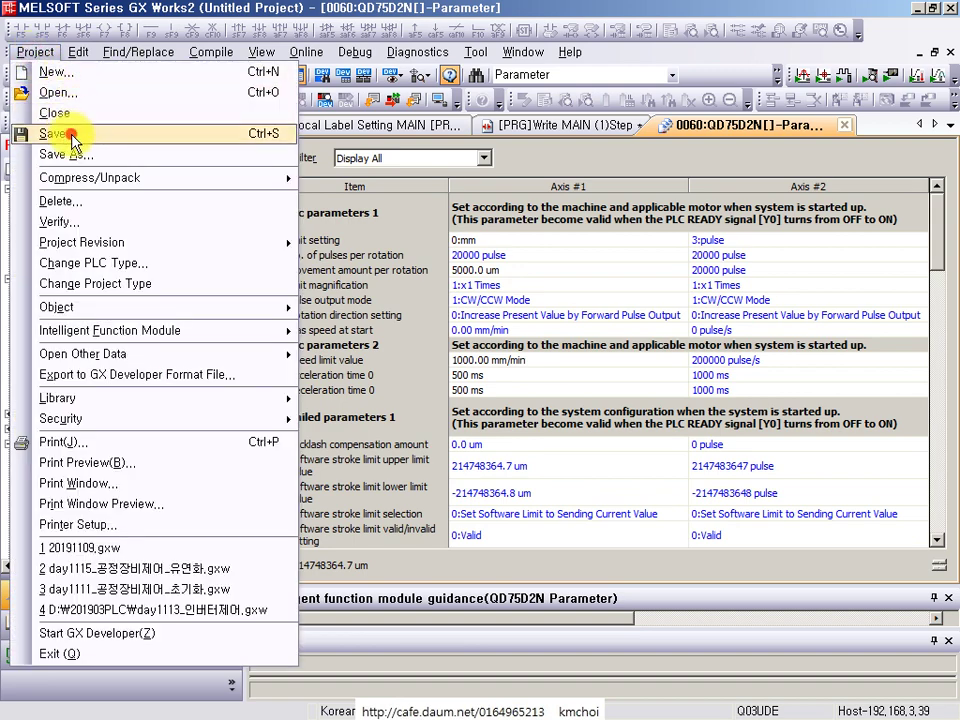
click(47, 133)
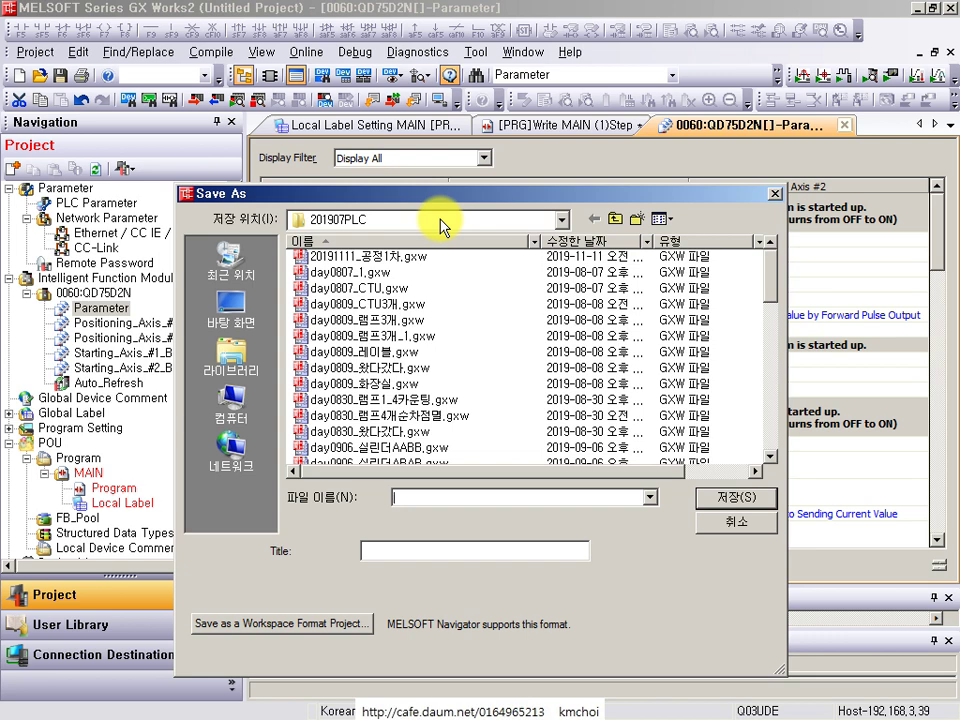
click(614, 219)
right_click(703, 297)
text(wf201)
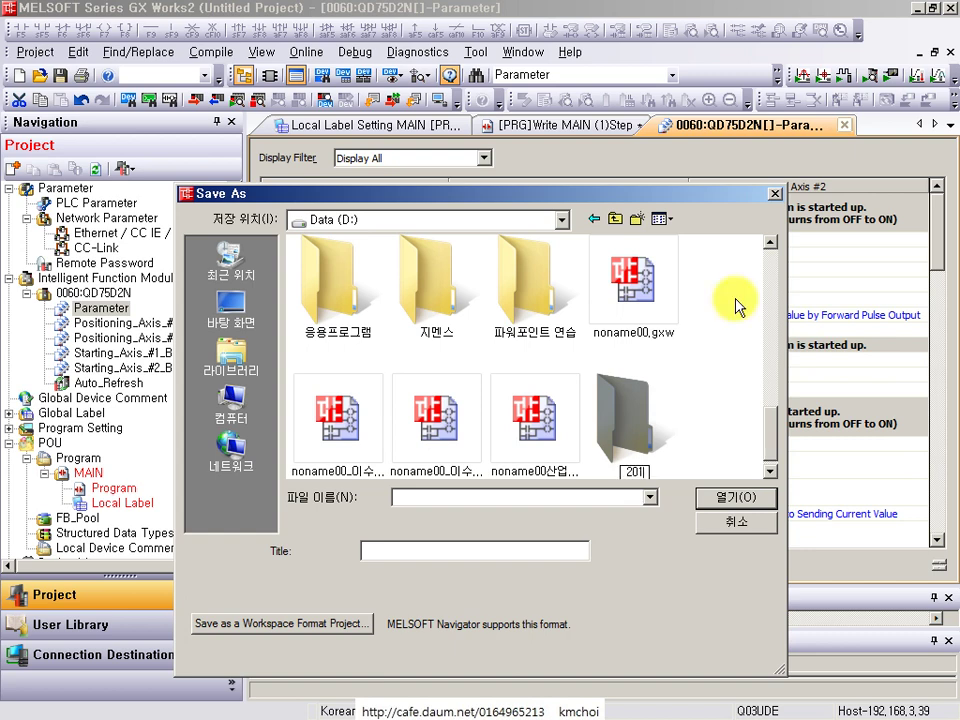
text(91116PLC)
key(Return)
key(Return)
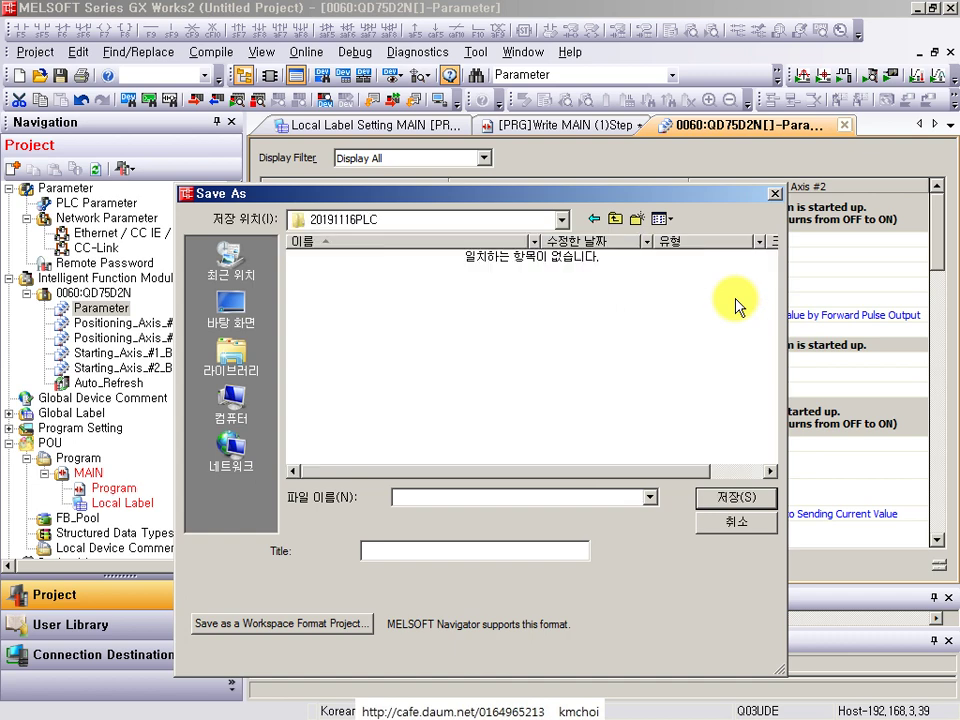
- Save the project in the 20191116PLC folder as day1116plc_1
click(427, 496)
text(DA)
key(BackSpace)
key(BackSpace)
text(ALI)
double_click(435, 493)
text(ㅇ봐)
key(BackSpace)
key(BackSpace)
text(DAY)
key(BackSpace)
key(BackSpace)
key(BackSpace)
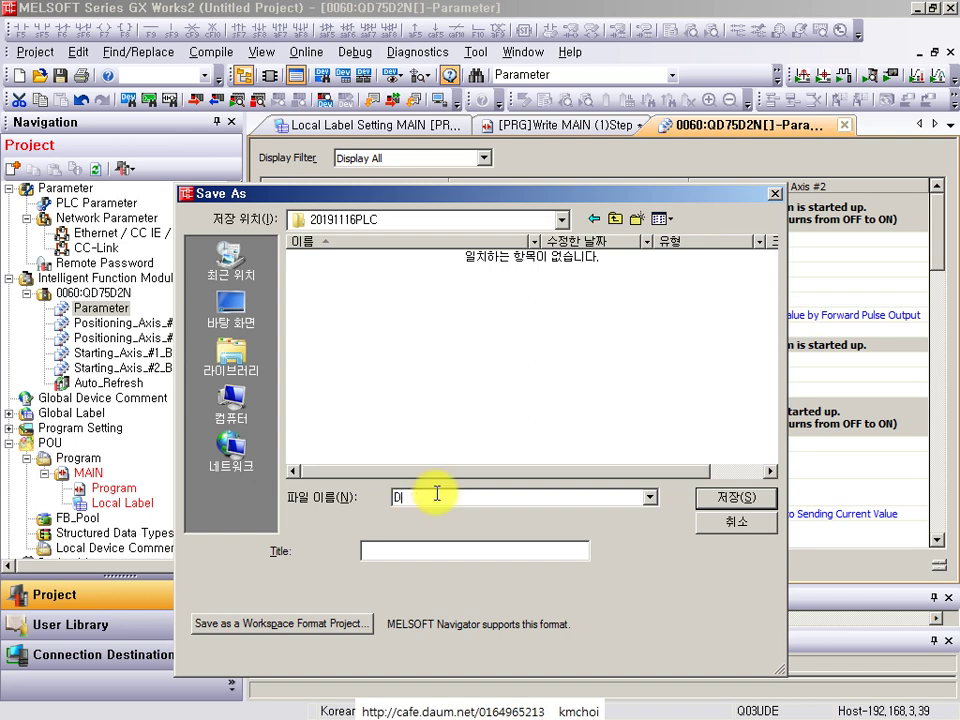
text(day1116plc)
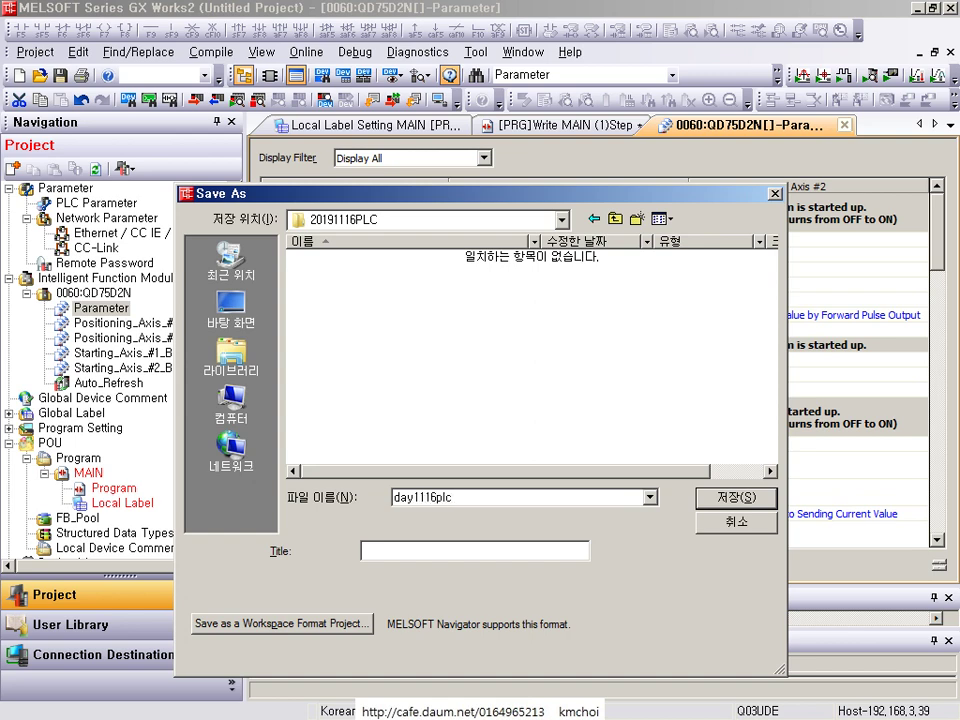
key(Return)
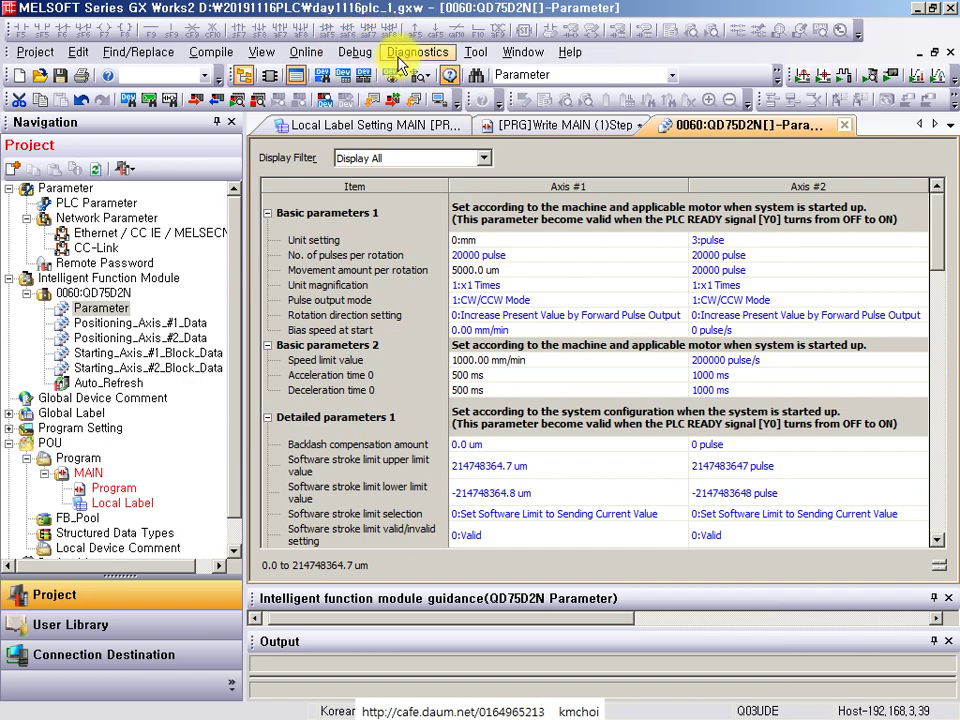
- Open the Write to PLC operation and examine the writable items of the 0060:QD75D2N intelligent function module
click(306, 52)
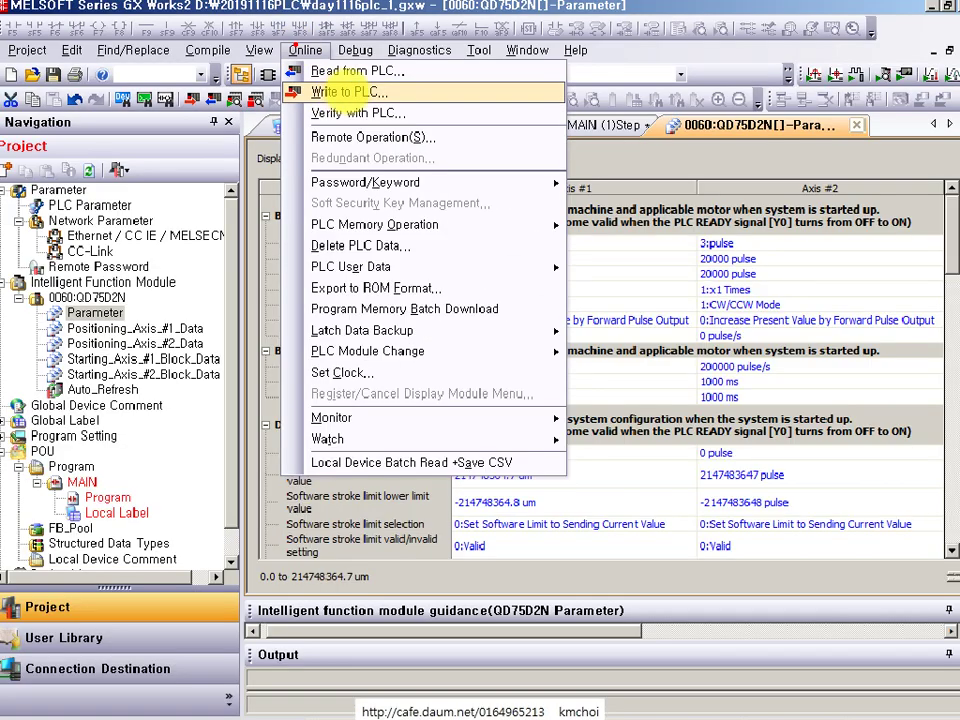
click(300, 93)
click(306, 52)
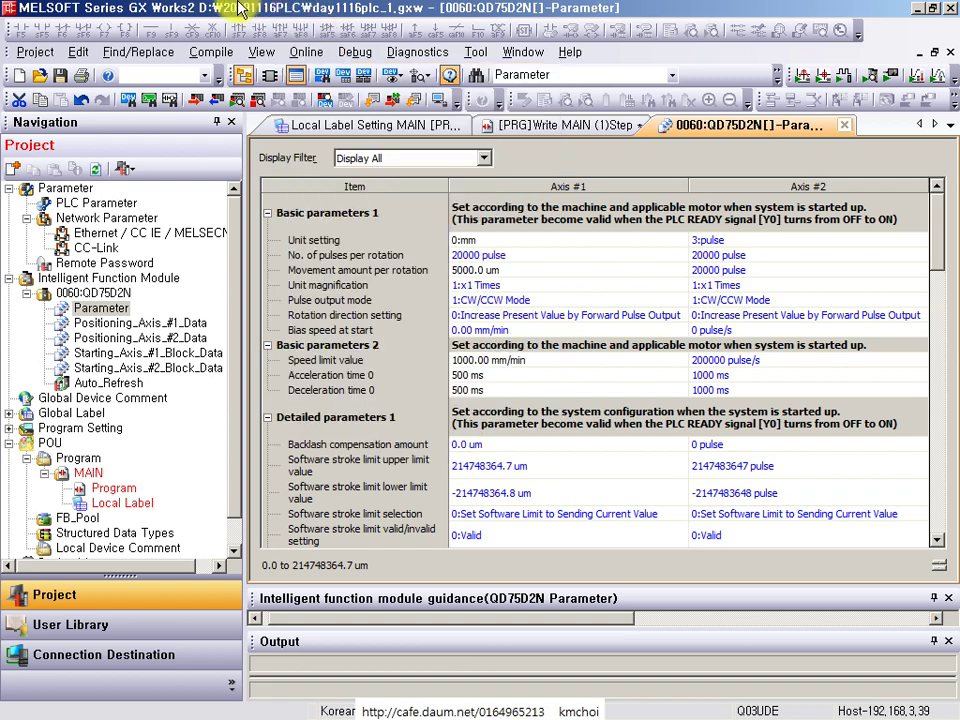
click(306, 52)
click(328, 98)
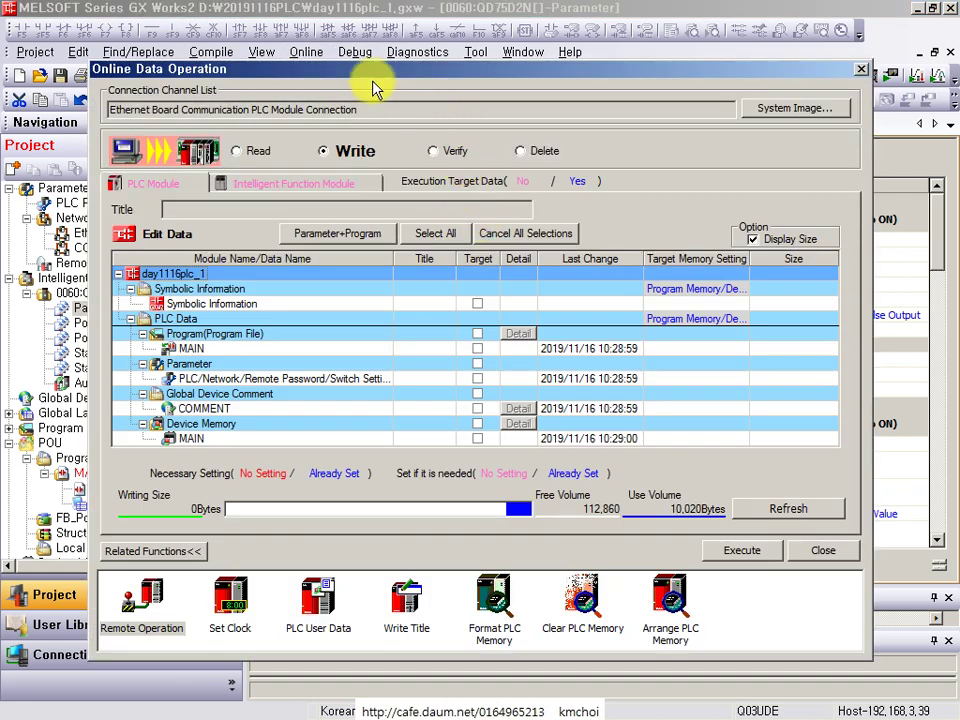
drag(380, 70, 787, 142)
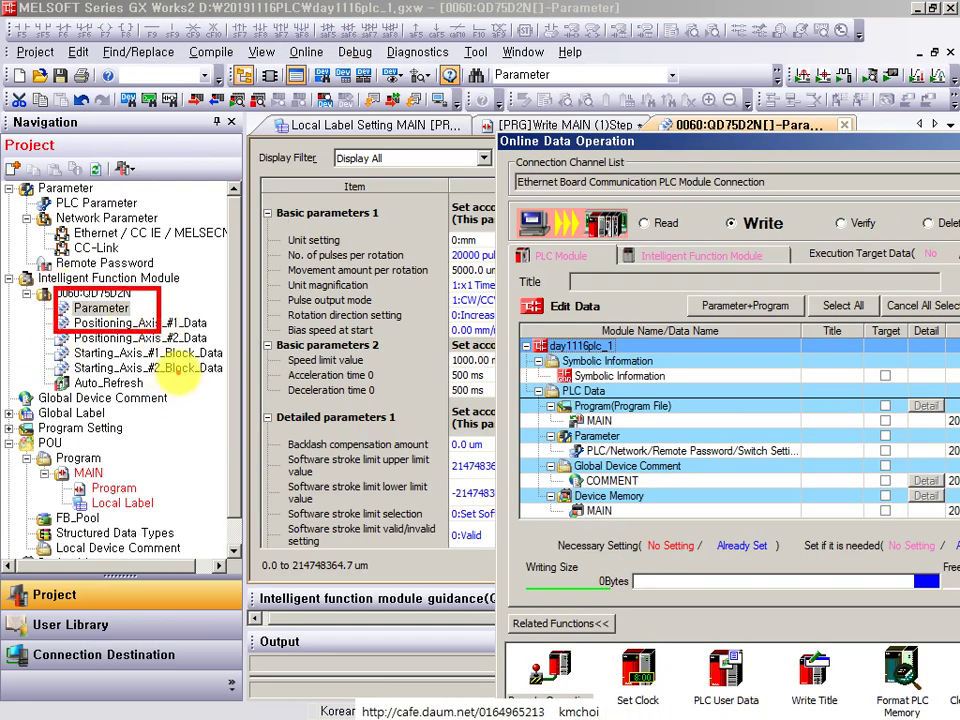
drag(492, 145, 178, 63)
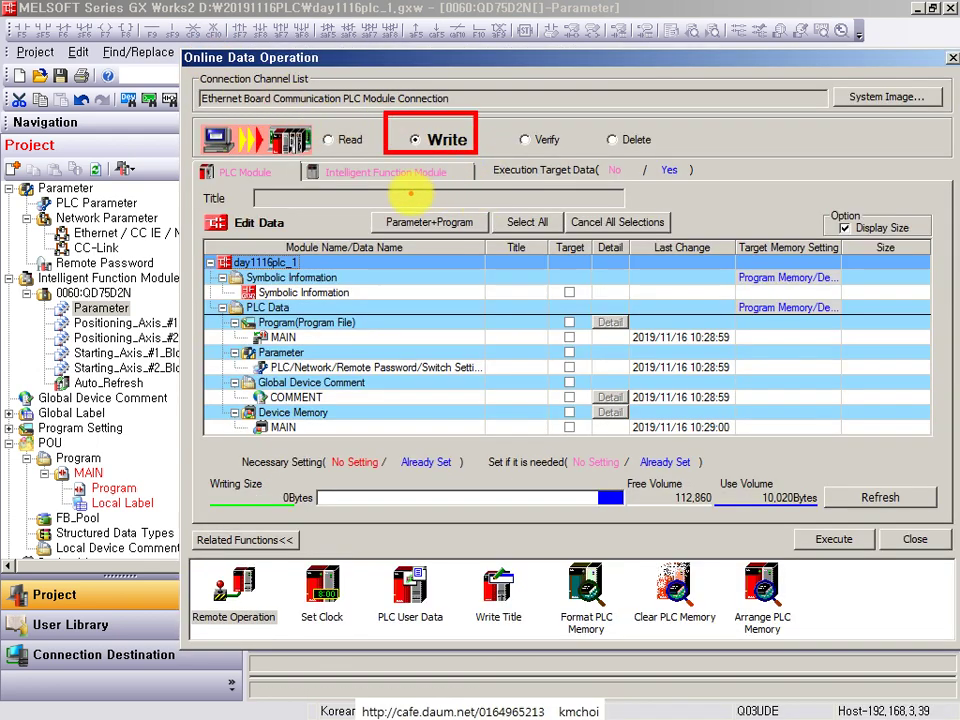
click(417, 176)
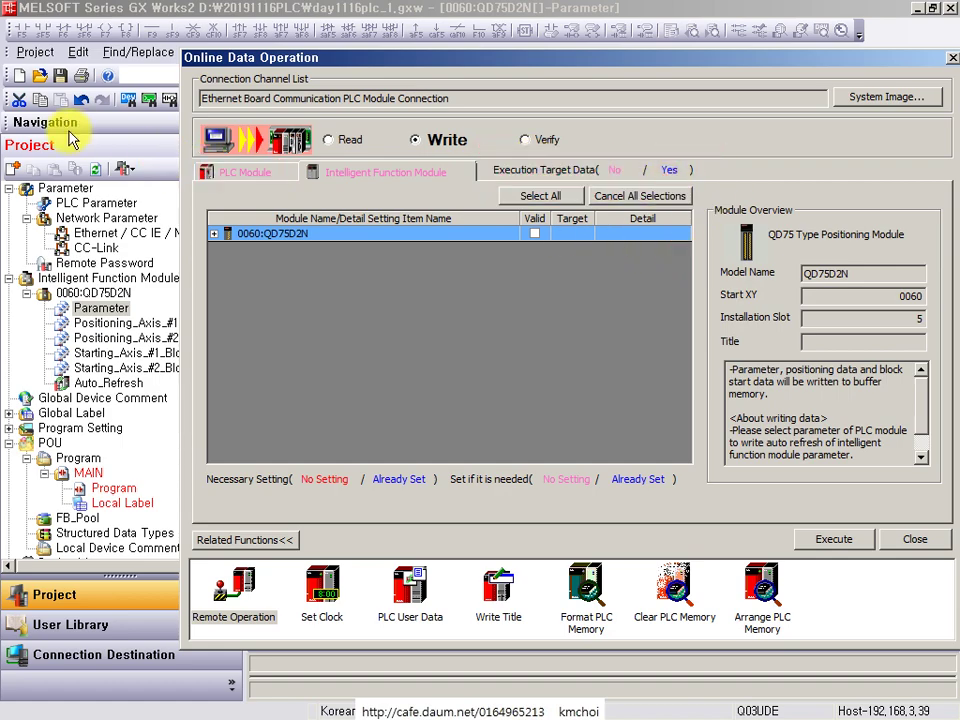
click(213, 233)
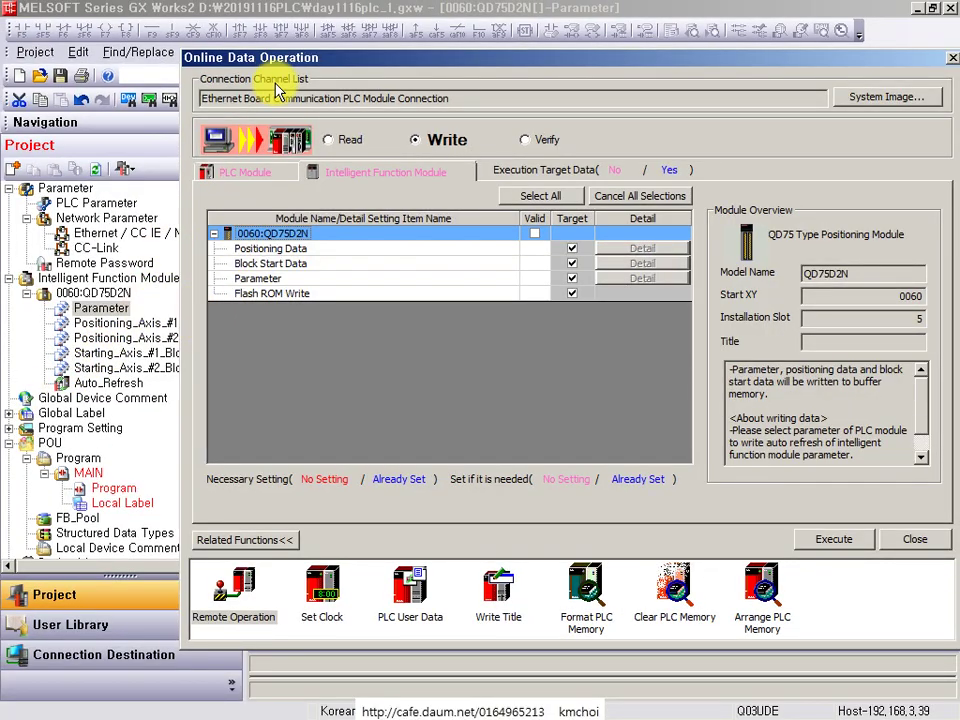
drag(272, 60, 300, 95)
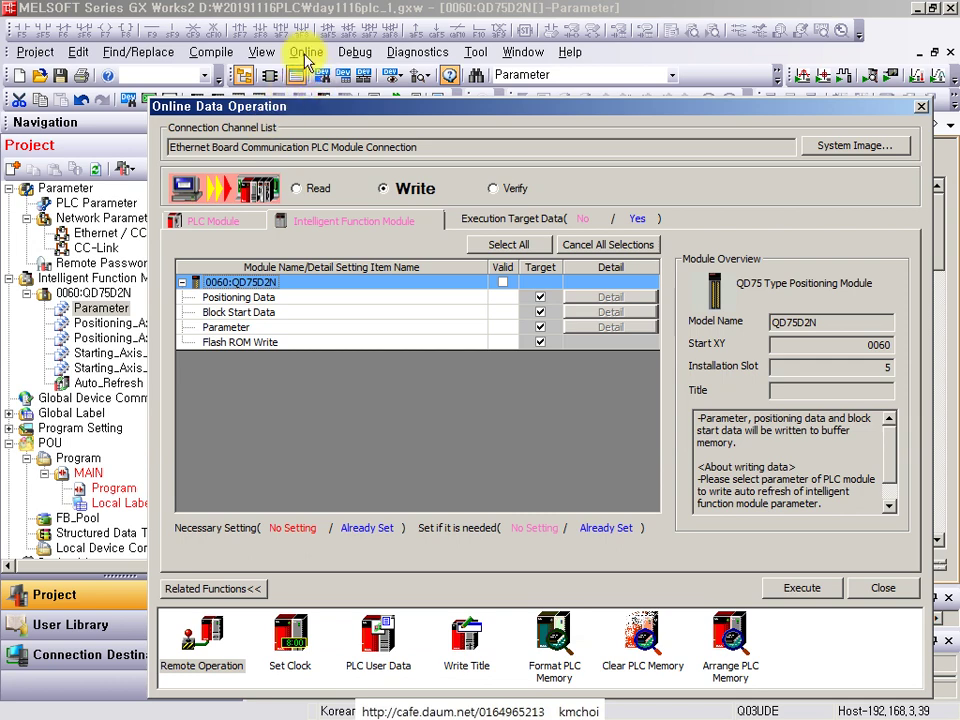
drag(272, 34, 345, 88)
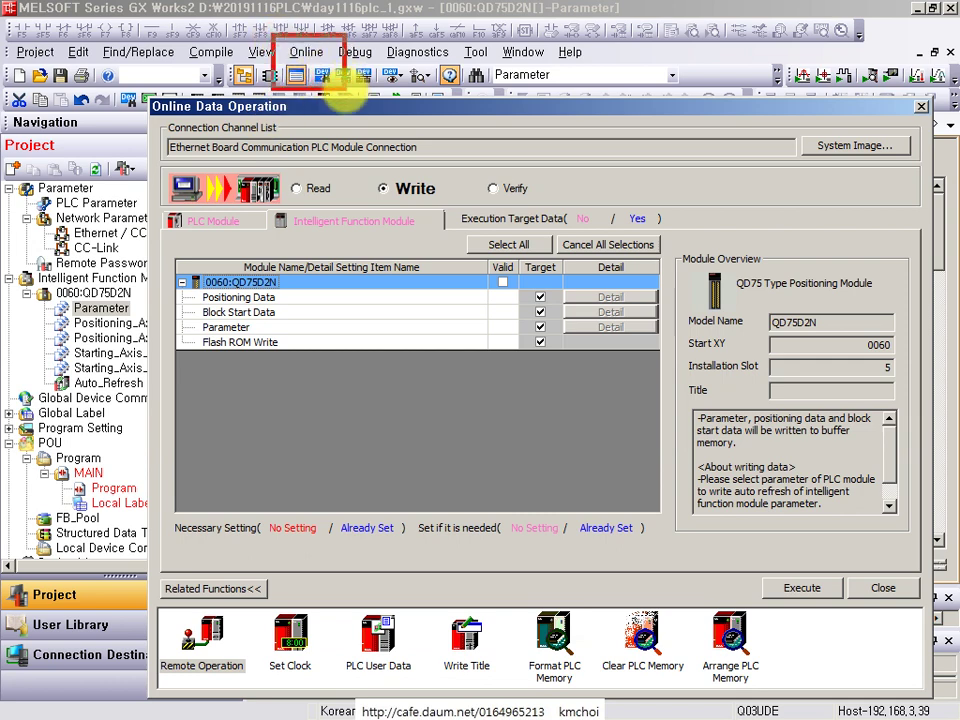
drag(365, 162, 320, 103)
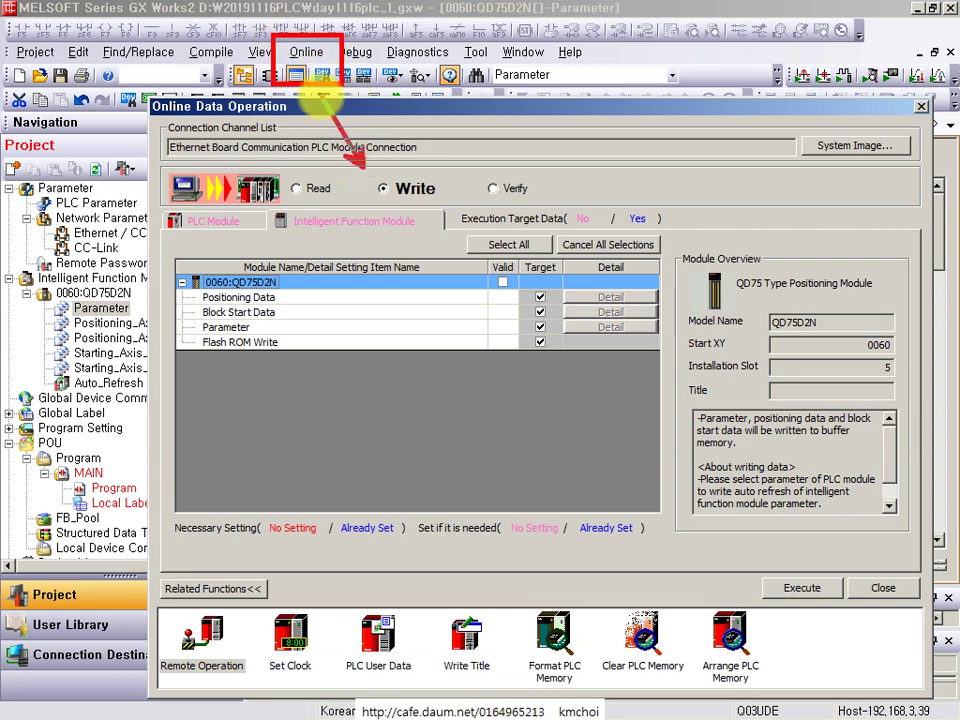
mouse_move(281, 200)
mouse_down()
mouse_move(428, 246)
mouse_move(452, 241)
mouse_up()
drag(234, 268, 277, 241)
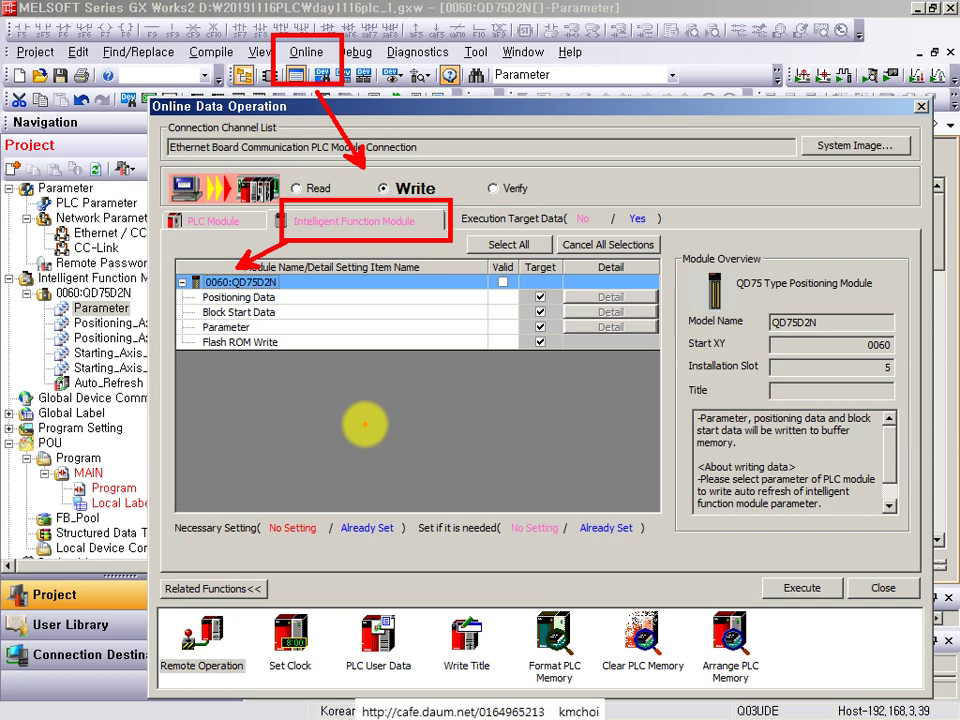
key(Escape)
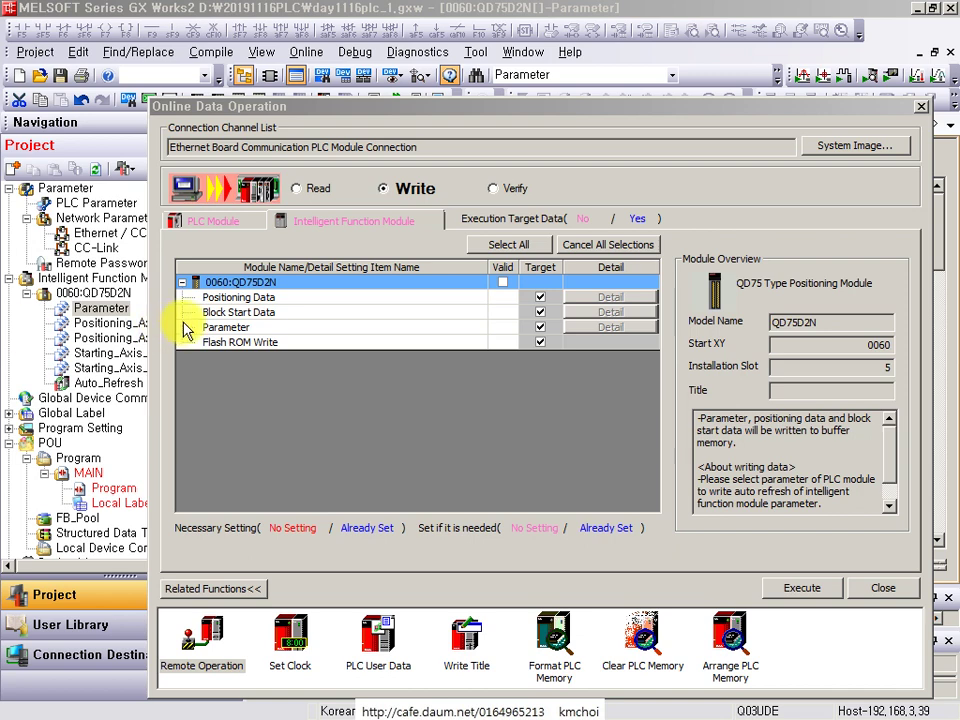
- Close the online data operation without writing and review Axis #1's parameters from the unit setting down to the OPR basic parameters
click(893, 591)
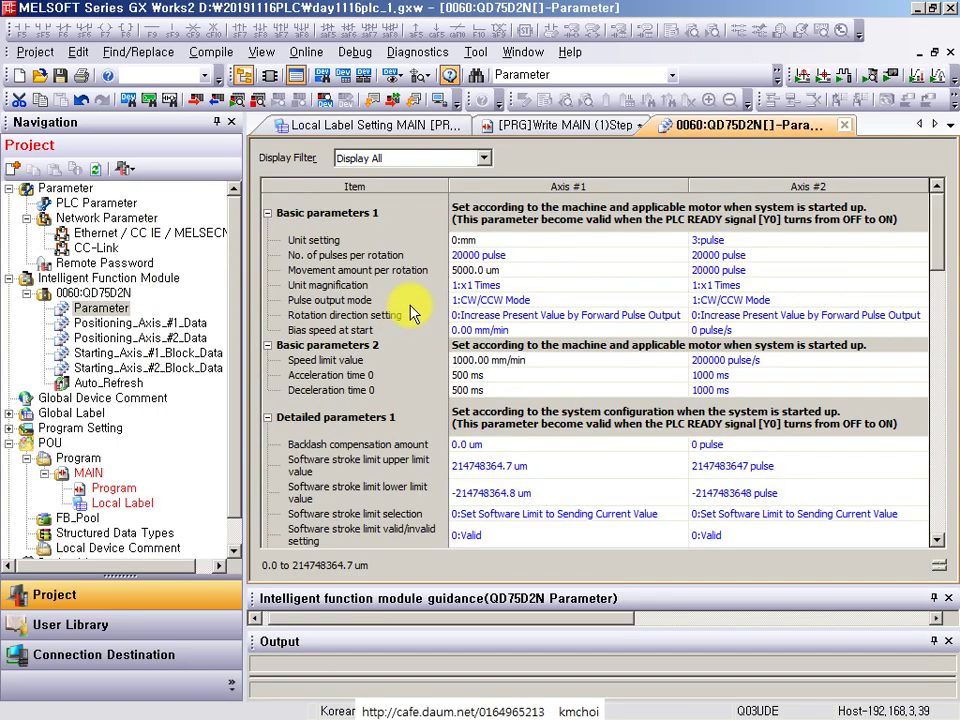
click(524, 246)
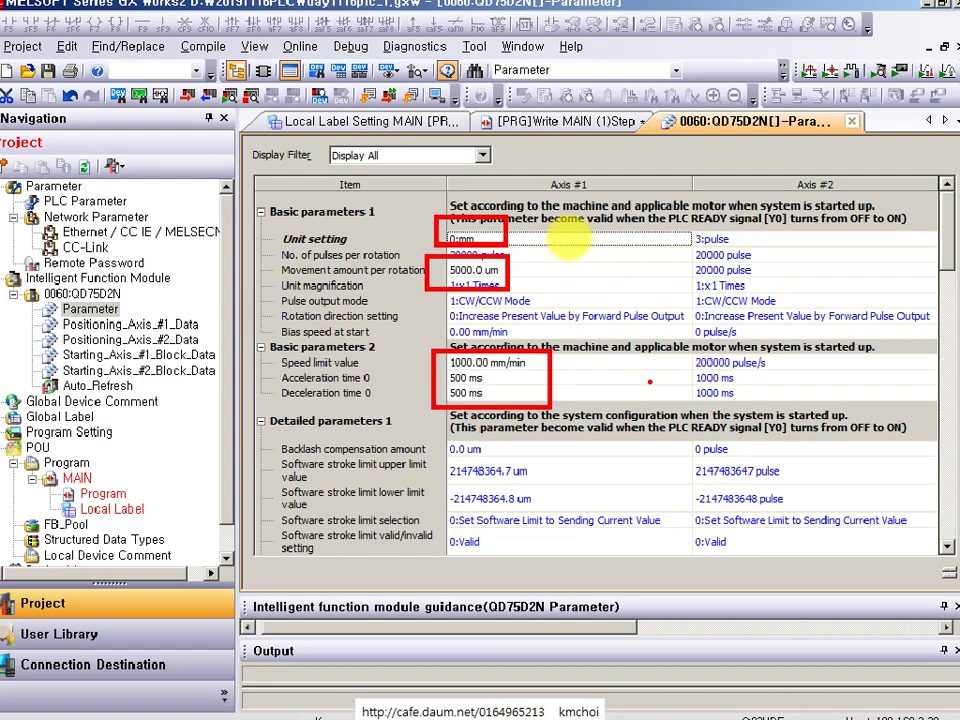
scroll(598, 229, down, 10)
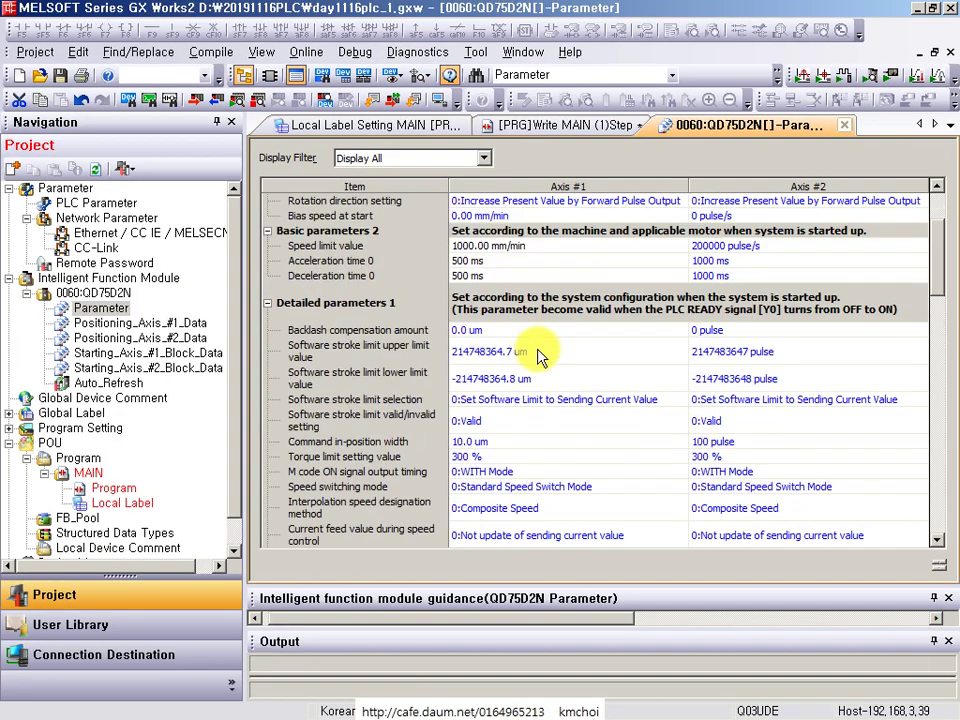
scroll(530, 350, down, 5)
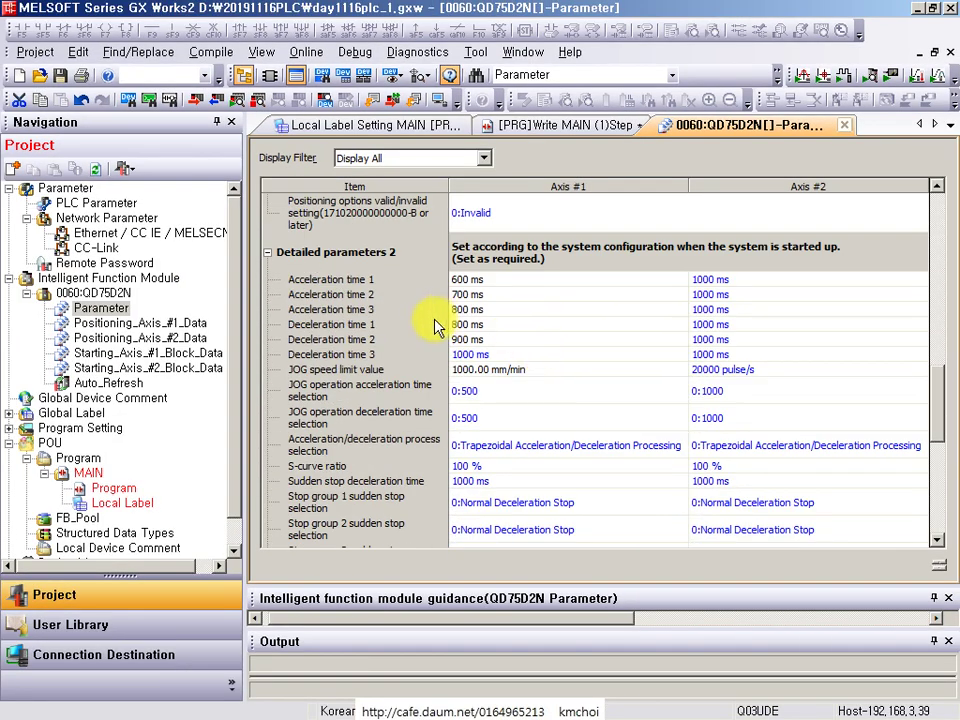
scroll(456, 345, down, 1)
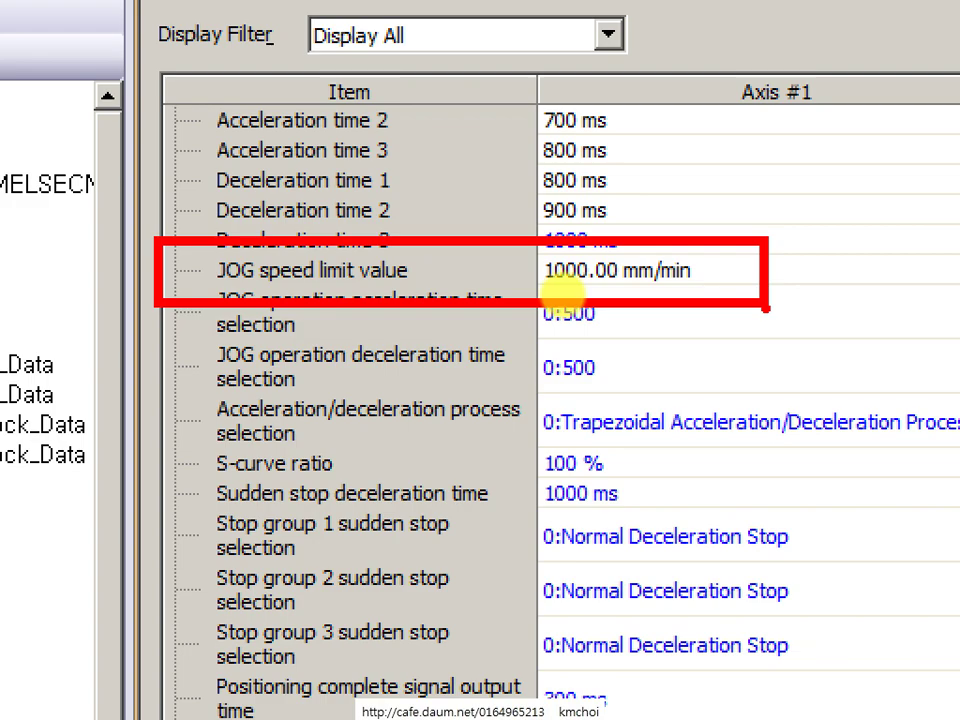
scroll(560, 340, down, 8)
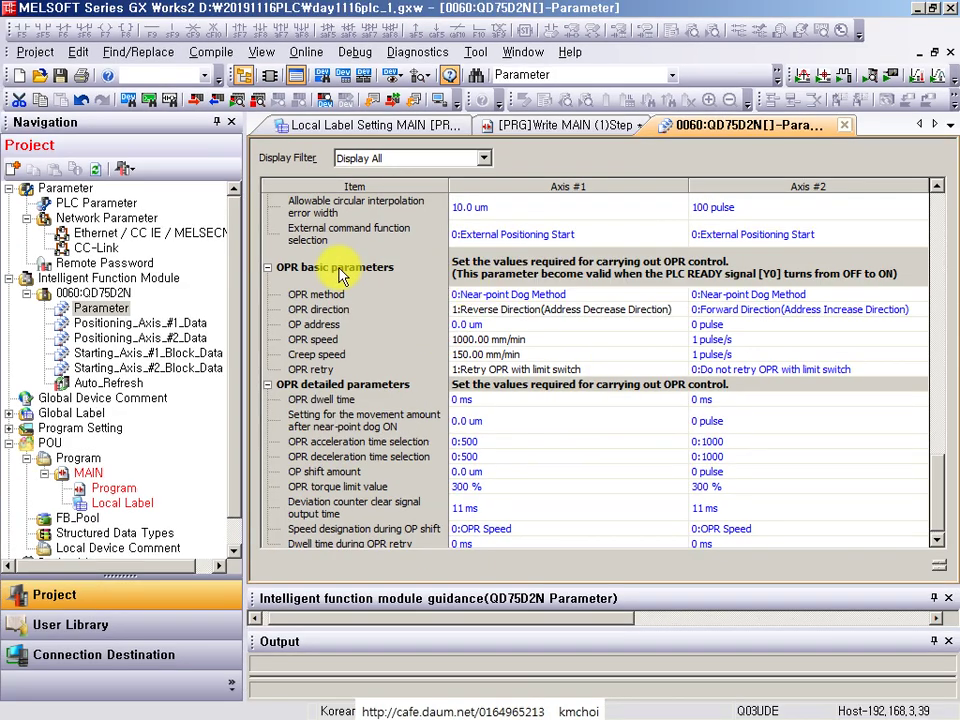
- Open the Write to PLC operation for the day1116plc_1 project
click(306, 52)
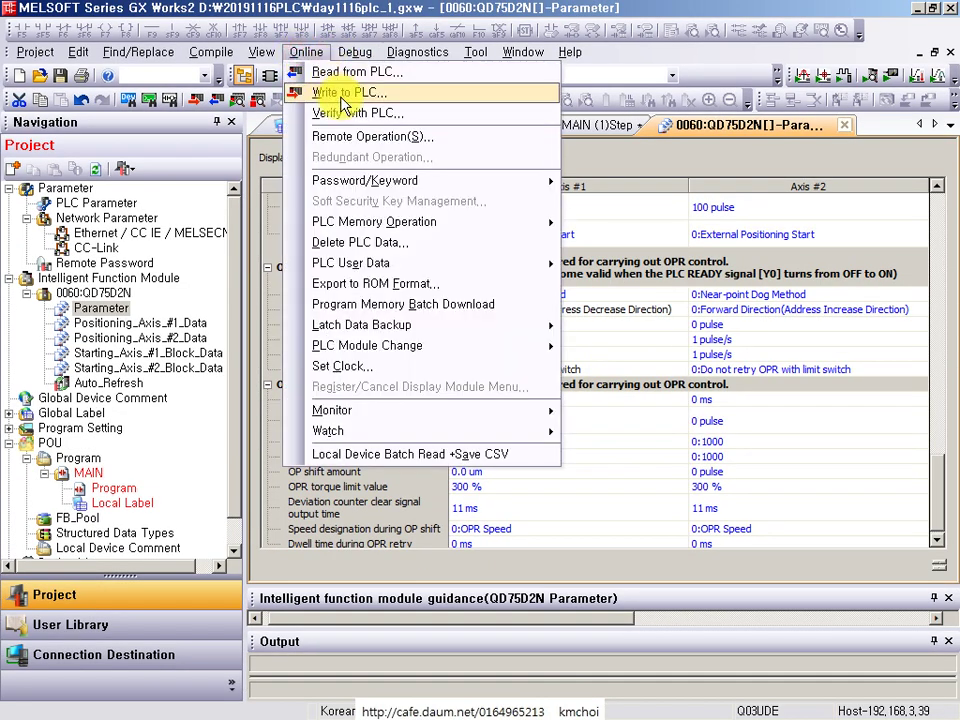
click(300, 92)
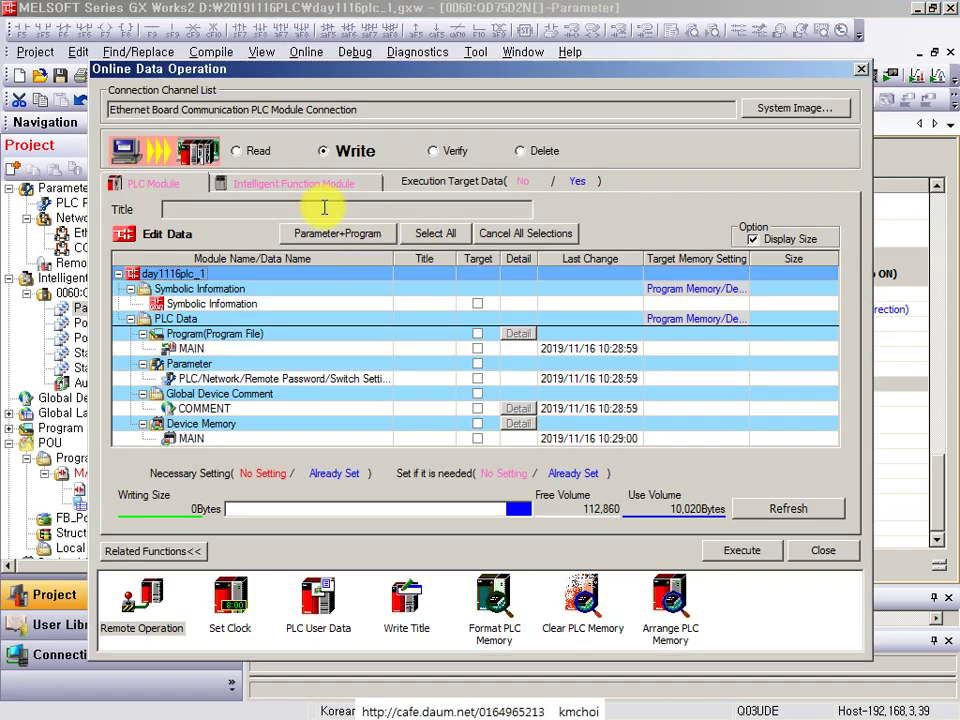
- Mark the QD75D2N intelligent function module as valid for writing, with only Parameter and Flash ROM Write as targets
click(296, 185)
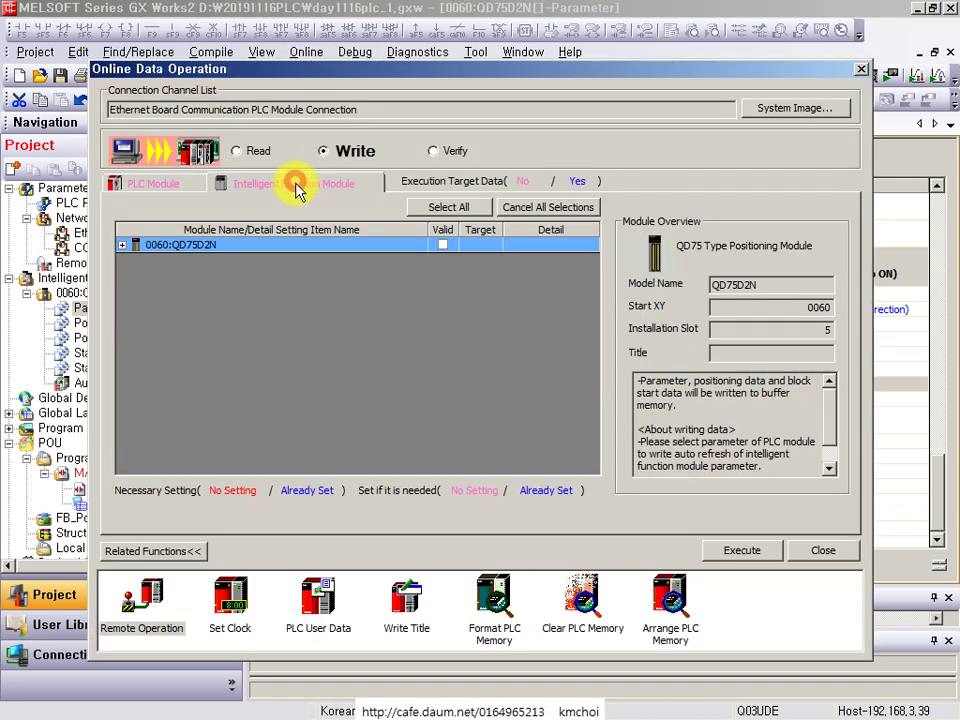
click(123, 246)
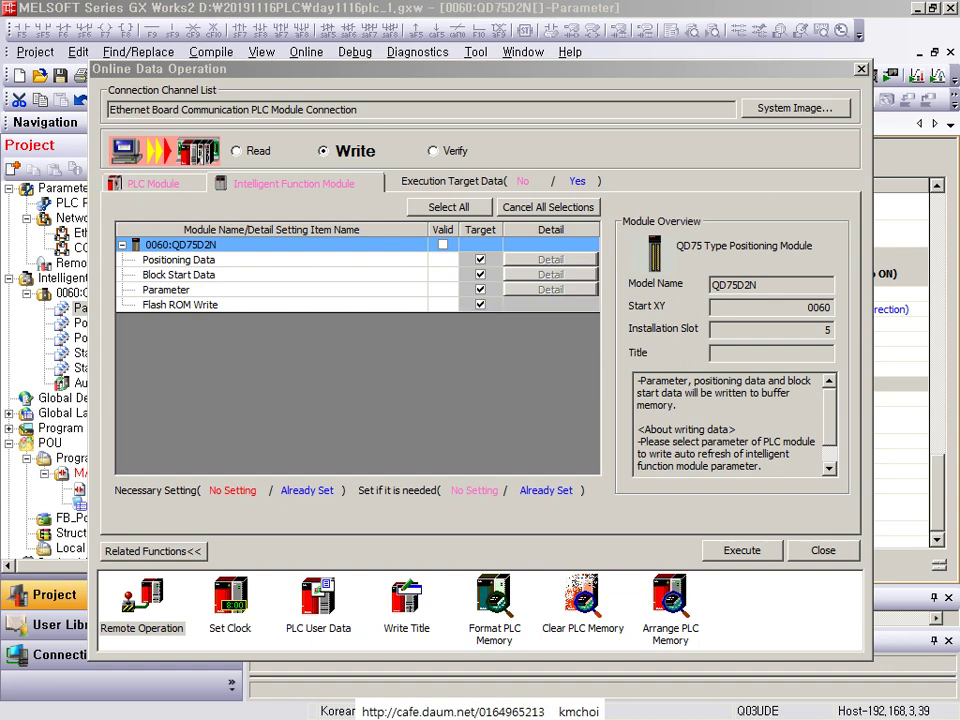
click(444, 245)
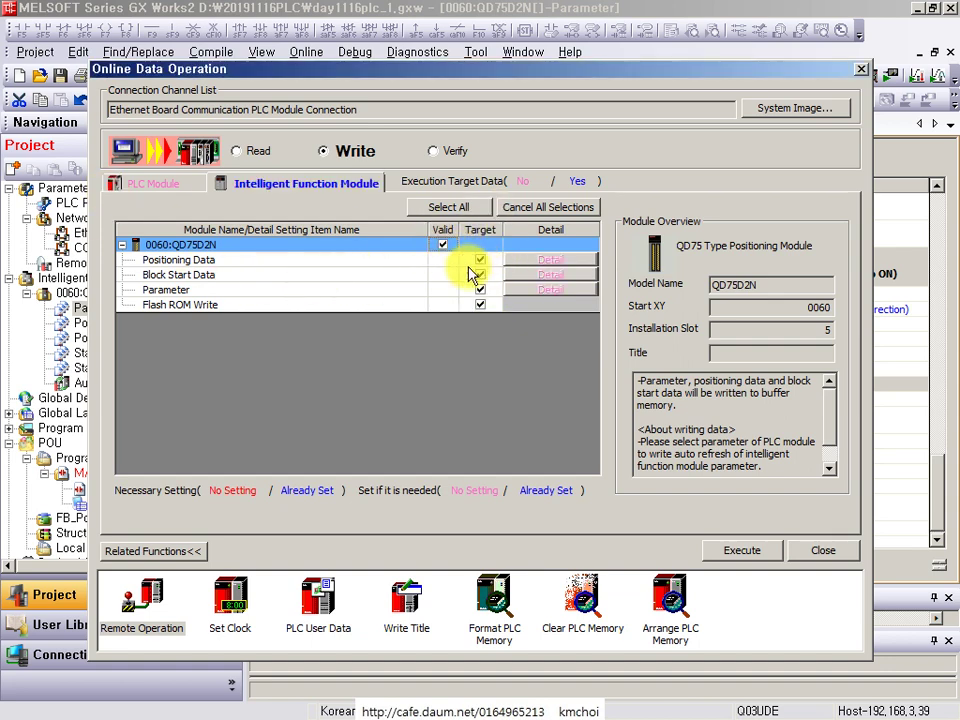
click(480, 260)
click(480, 275)
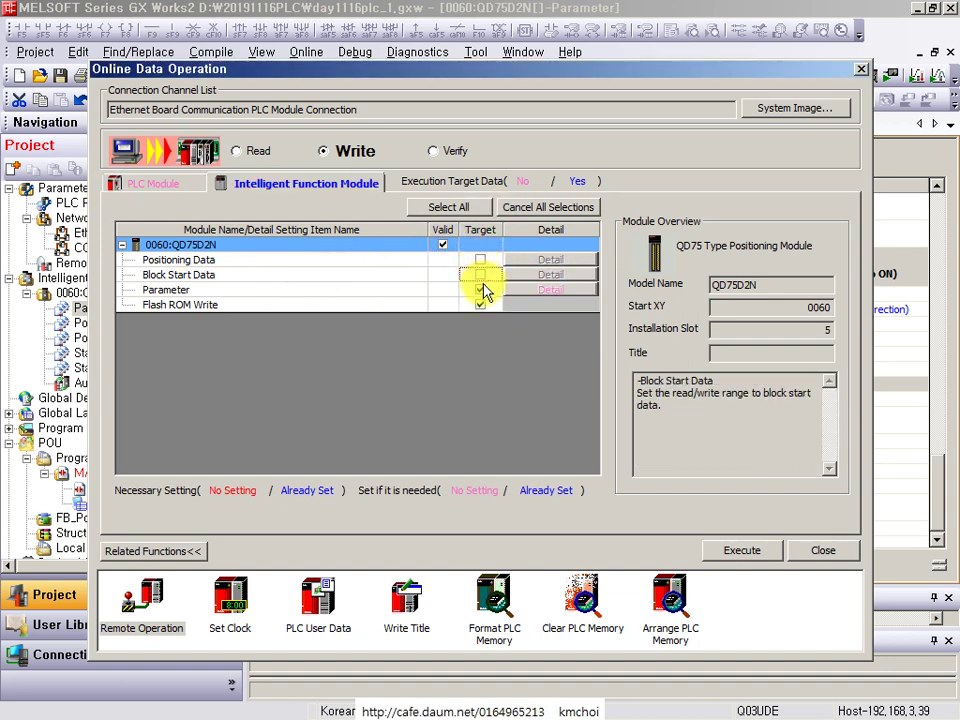
click(436, 290)
drag(126, 281, 498, 333)
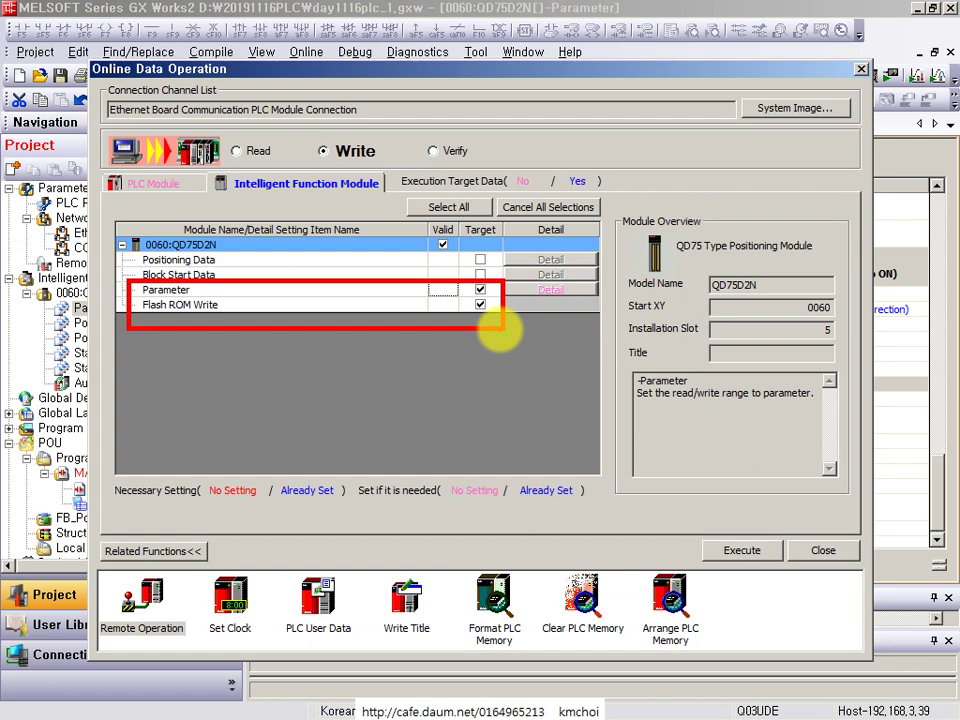
key(Escape)
click(479, 305)
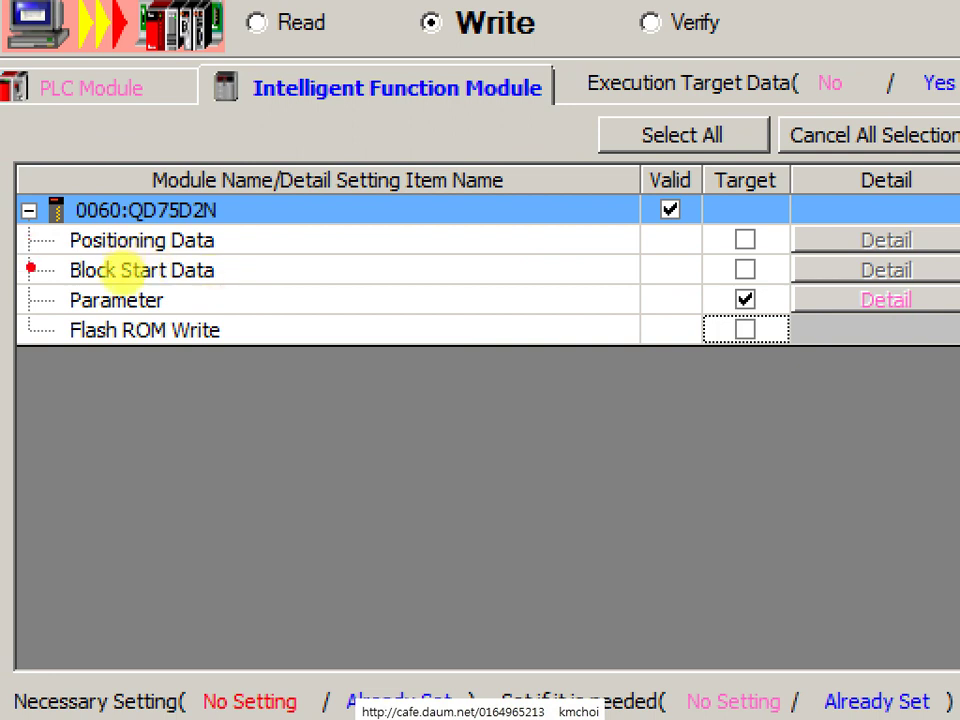
drag(123, 273, 392, 305)
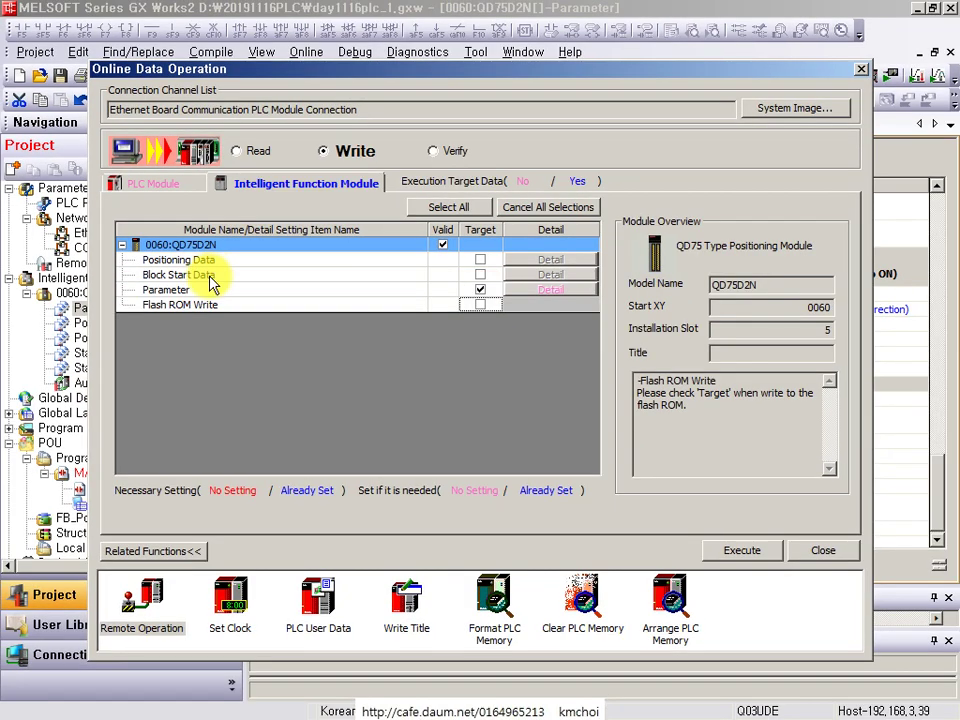
key(space)
- Write the QD75D2N parameters to the PLC, confirm overwriting the flash ROM, and close the Online Data Operation dialog
click(718, 555)
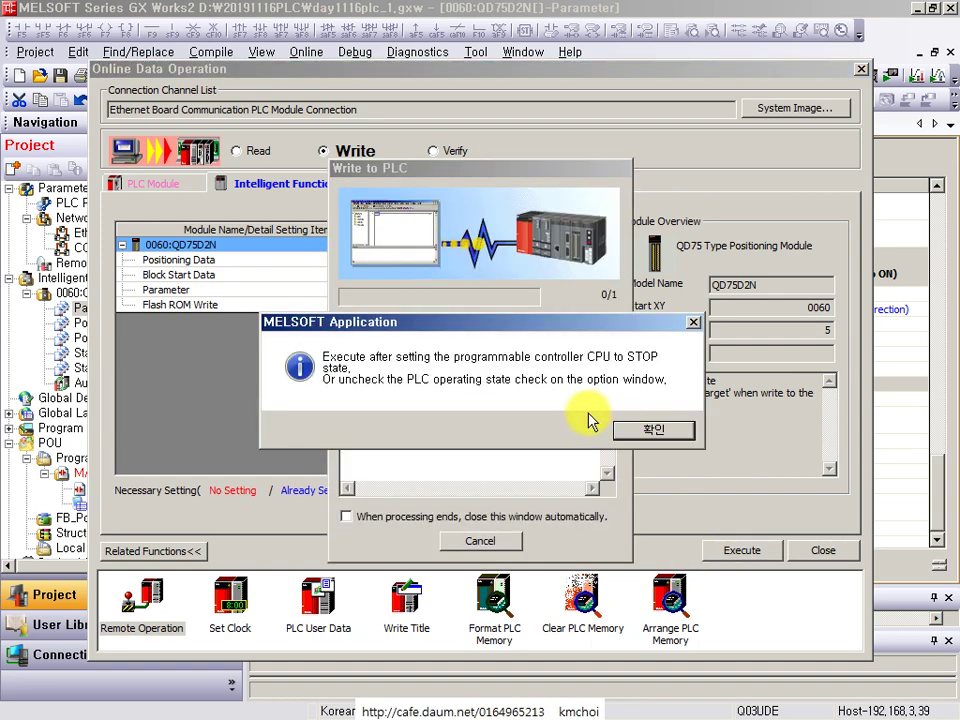
click(638, 426)
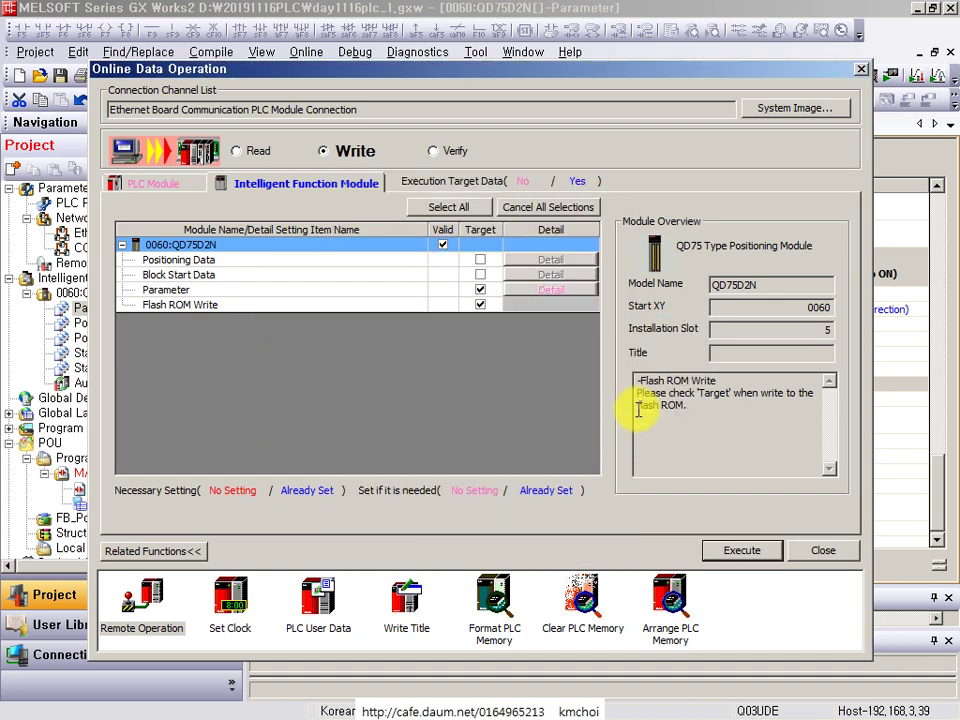
click(746, 553)
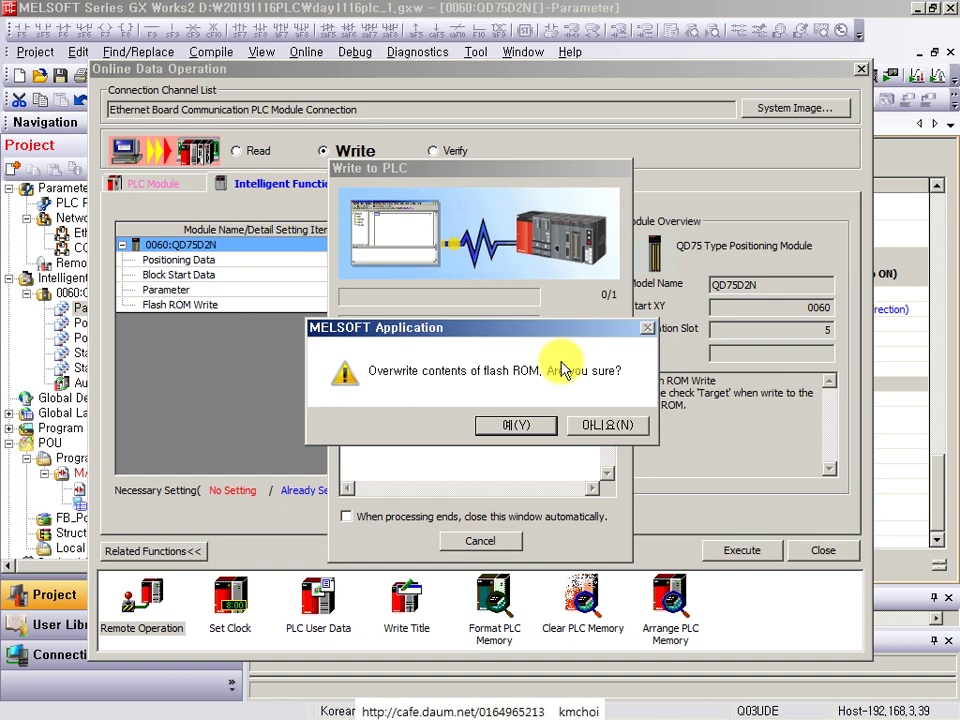
key(Tab)
key(Return)
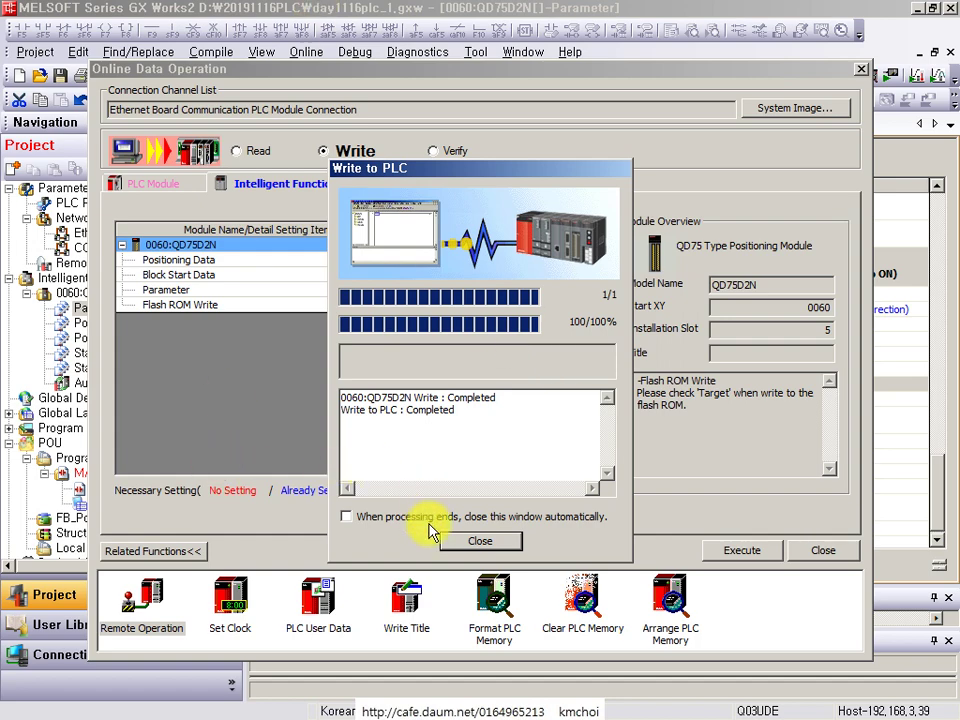
click(462, 540)
click(851, 554)
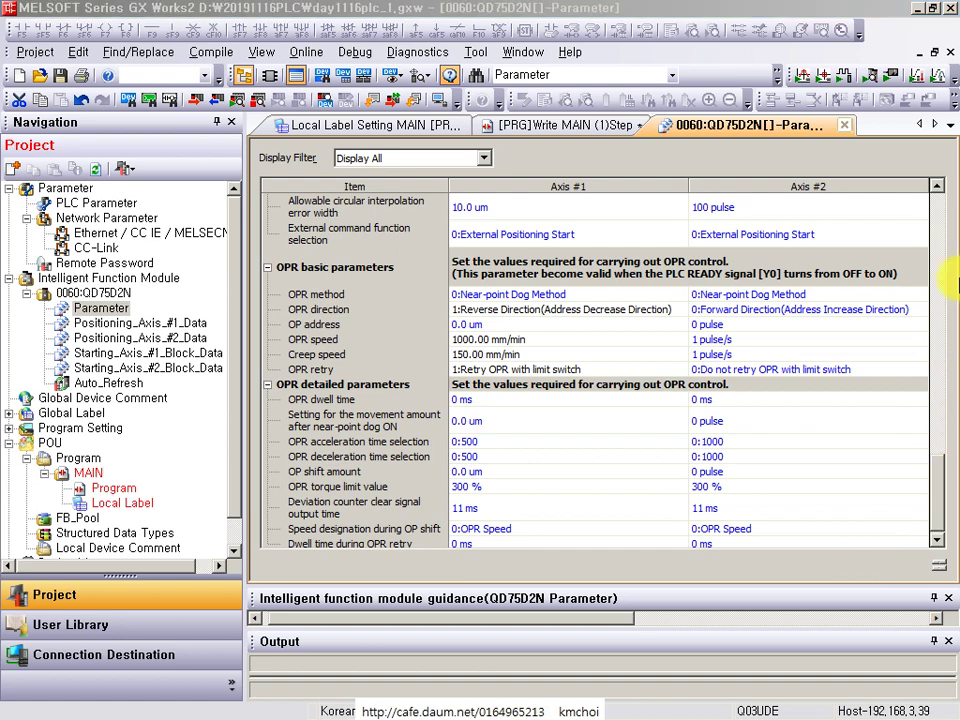
- Reopen the write-to-PLC settings and review the target selections for the PLC module and the QD75D2N module
click(304, 54)
click(371, 96)
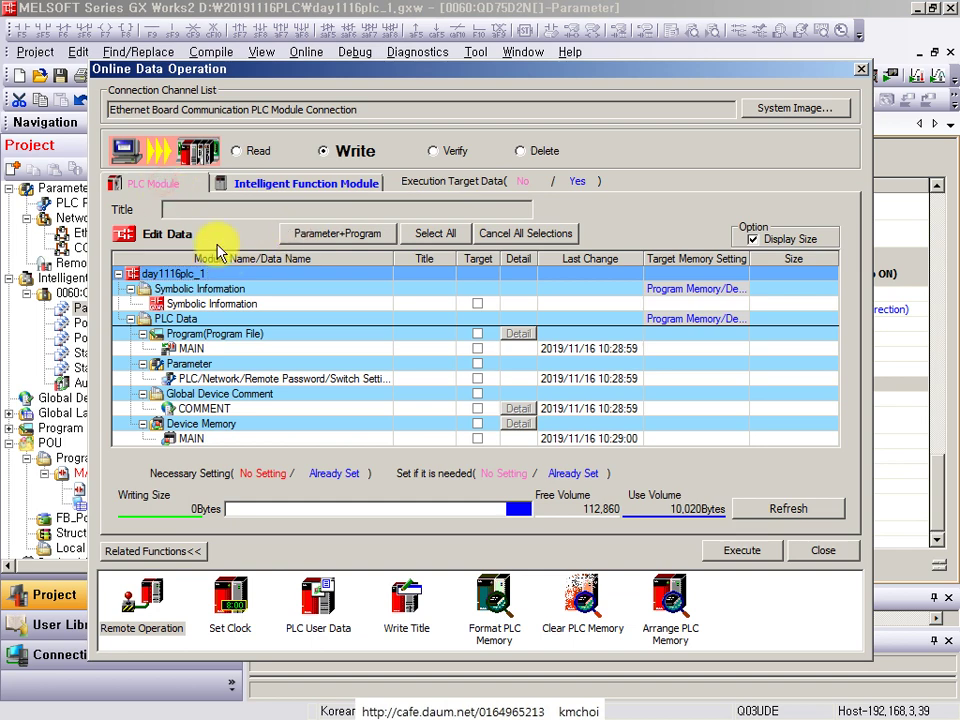
mouse_move(368, 270)
mouse_down()
mouse_move(467, 364)
mouse_move(533, 465)
mouse_up()
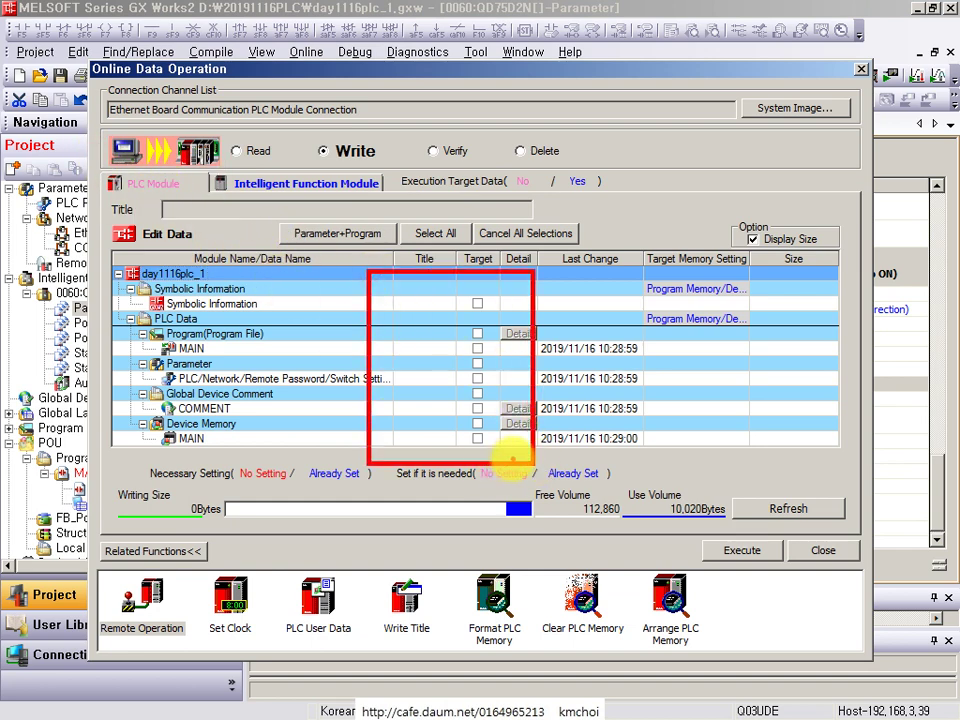
click(333, 234)
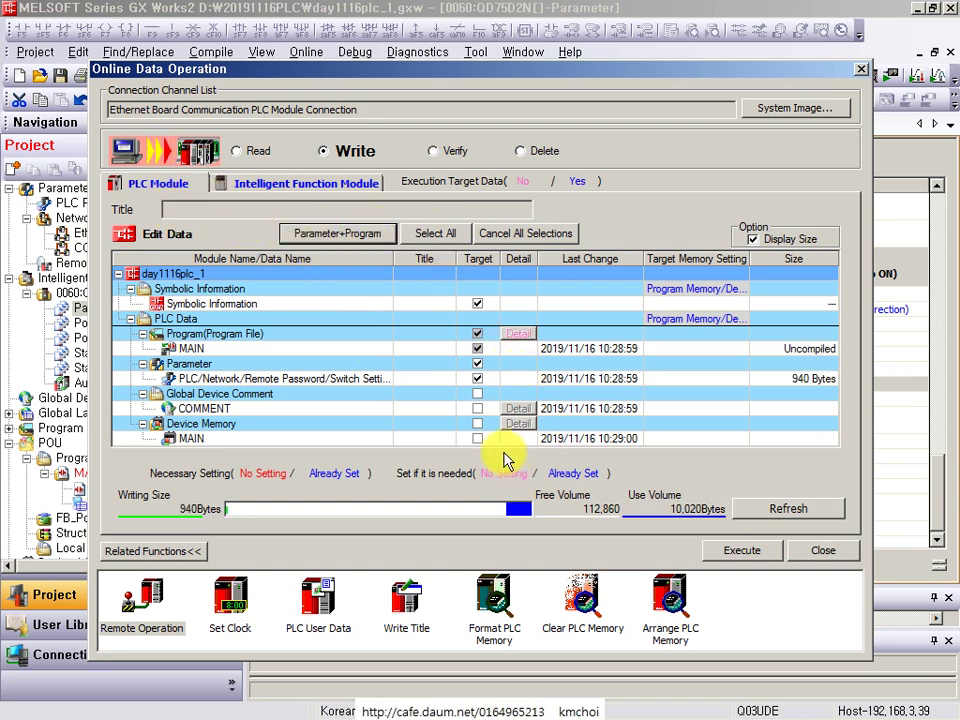
click(523, 234)
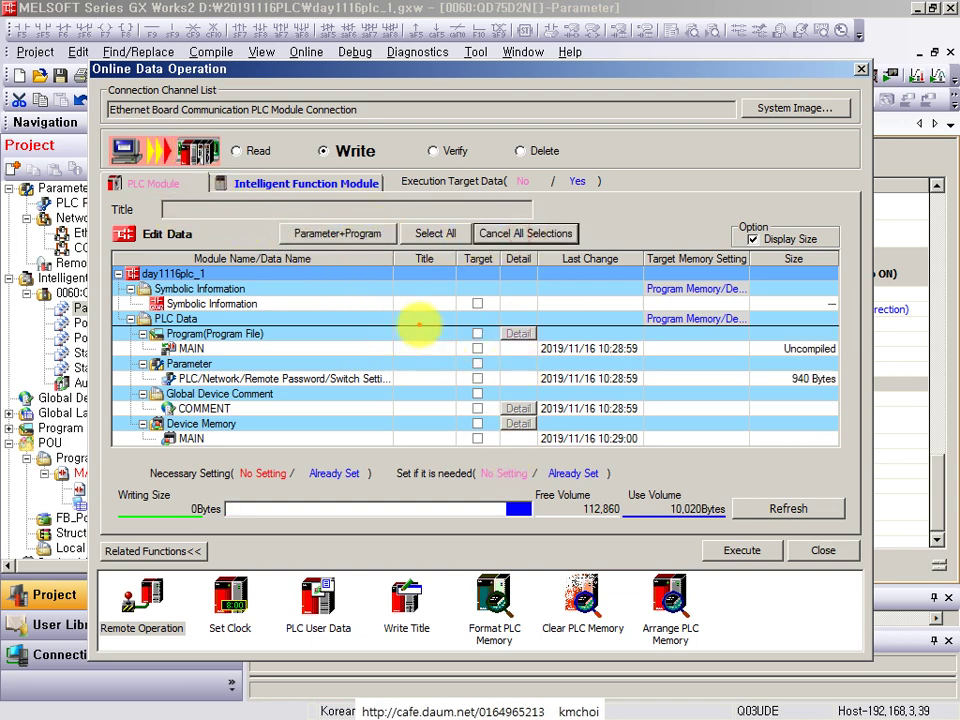
click(321, 183)
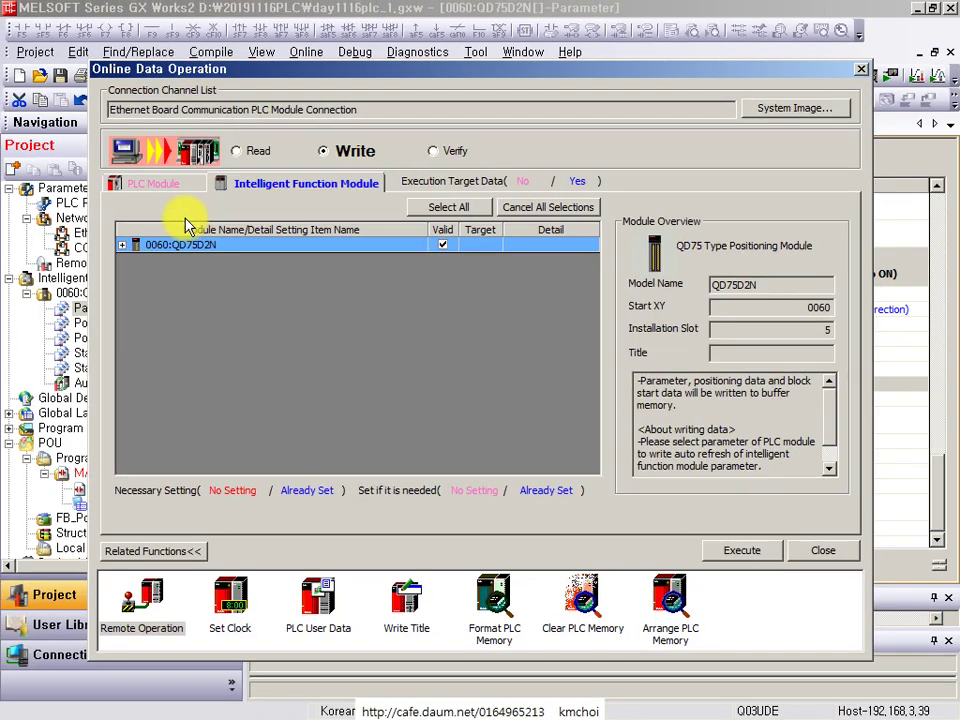
click(122, 245)
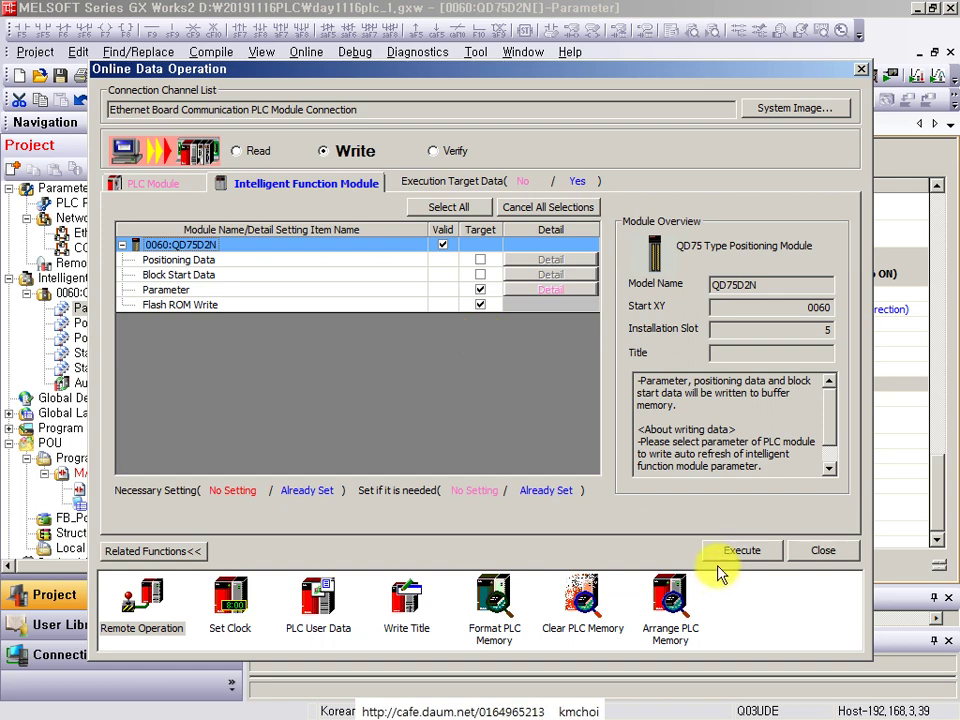
click(818, 551)
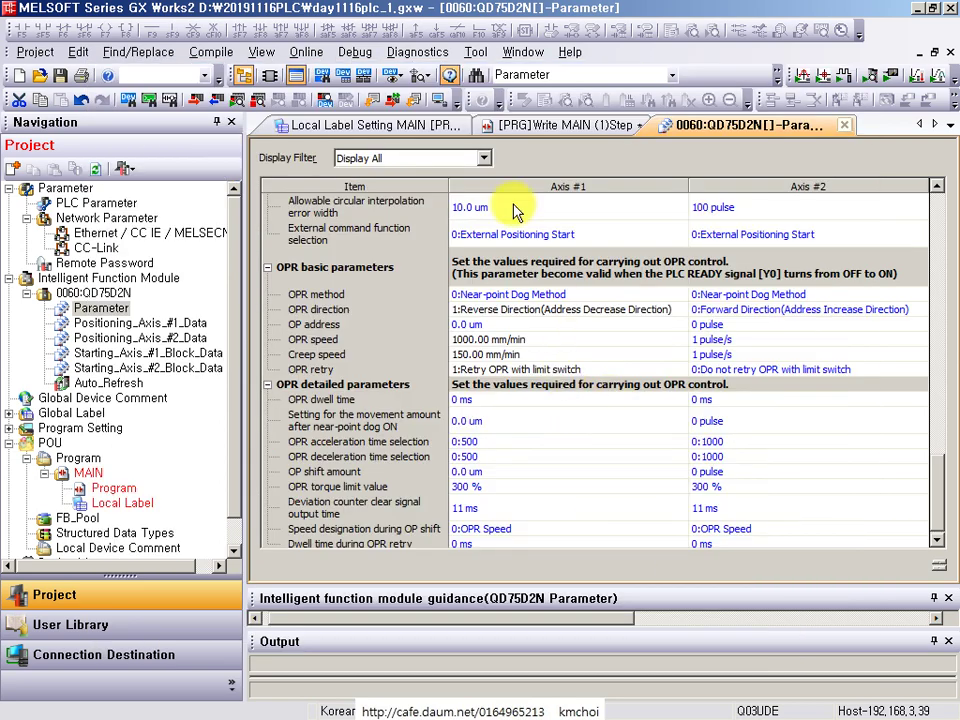
click(476, 52)
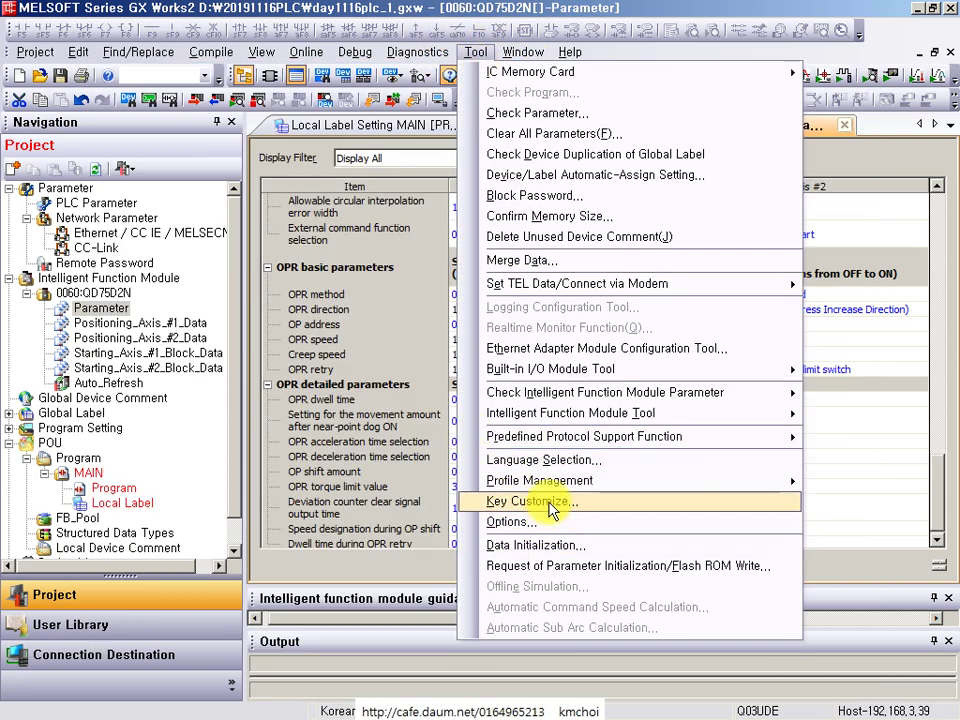
mouse_move(552, 416)
mouse_move(258, 499)
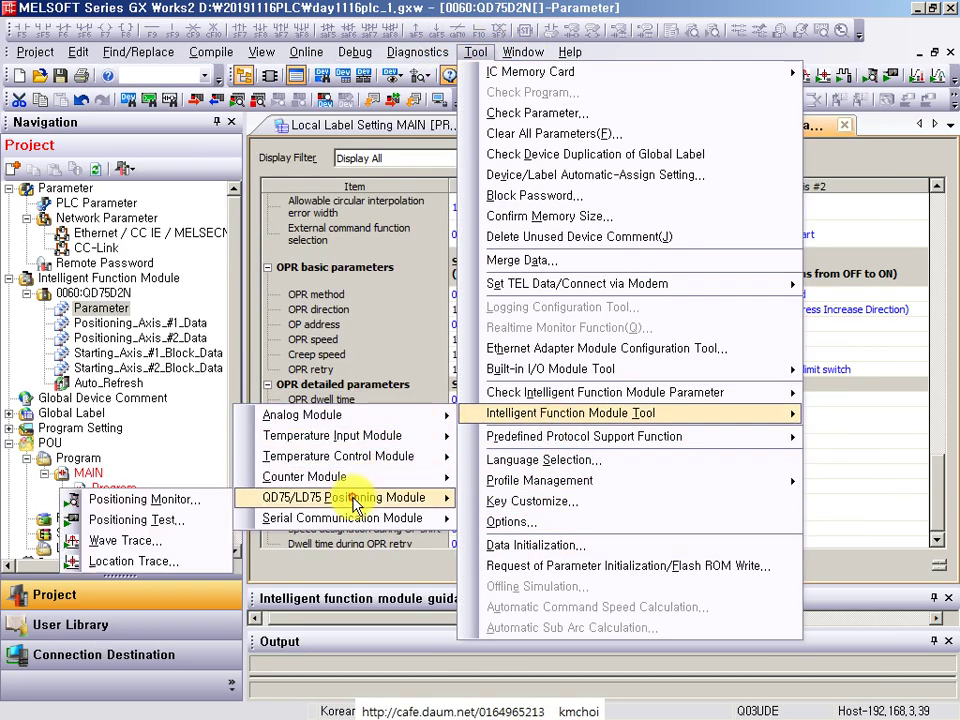
mouse_move(63, 508)
mouse_down()
mouse_move(188, 592)
mouse_move(210, 543)
mouse_up()
mouse_move(218, 482)
mouse_down()
mouse_move(381, 512)
mouse_move(468, 515)
mouse_up()
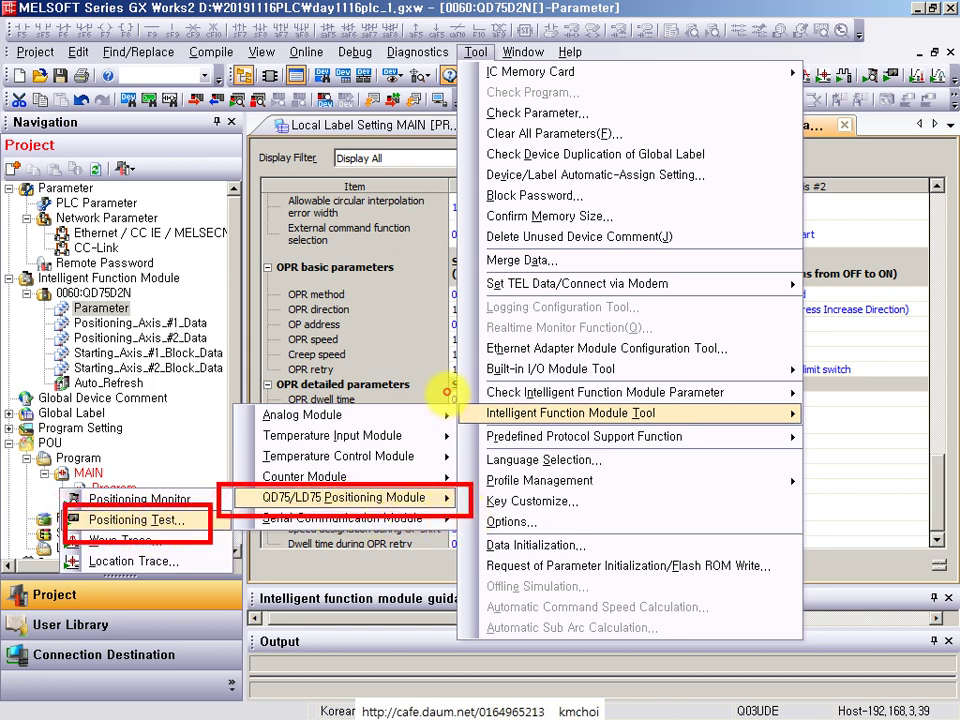
drag(447, 393, 800, 443)
drag(447, 31, 513, 79)
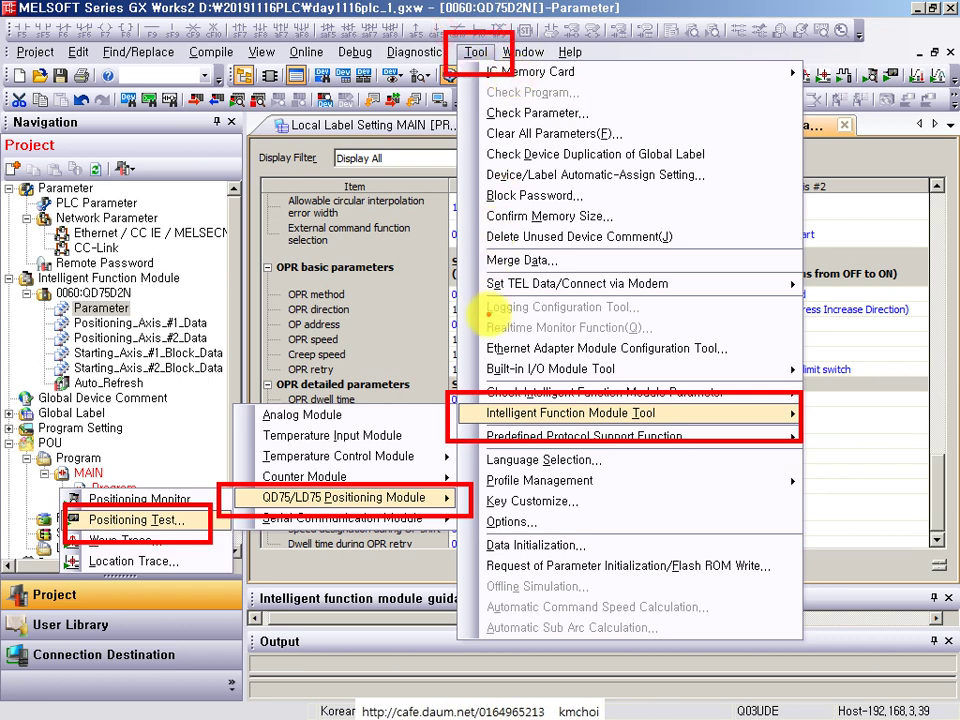
drag(505, 365, 472, 80)
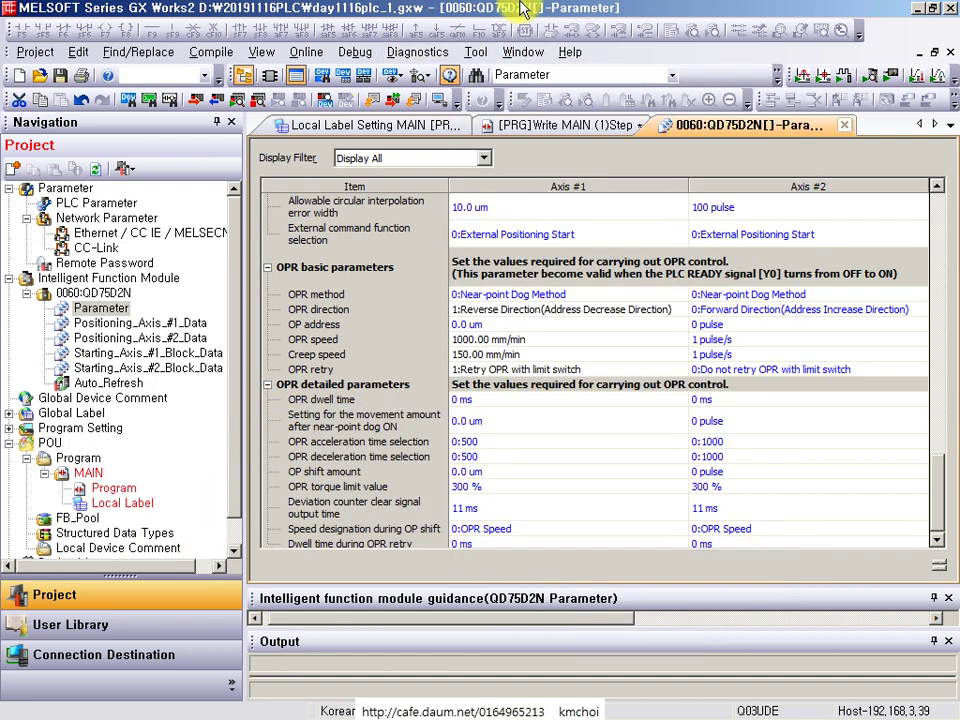
- Open the QD75/LD75 Positioning Test for the QD75D2N module at address 0060, confirming that the servo amplifier and motor are connected
click(478, 53)
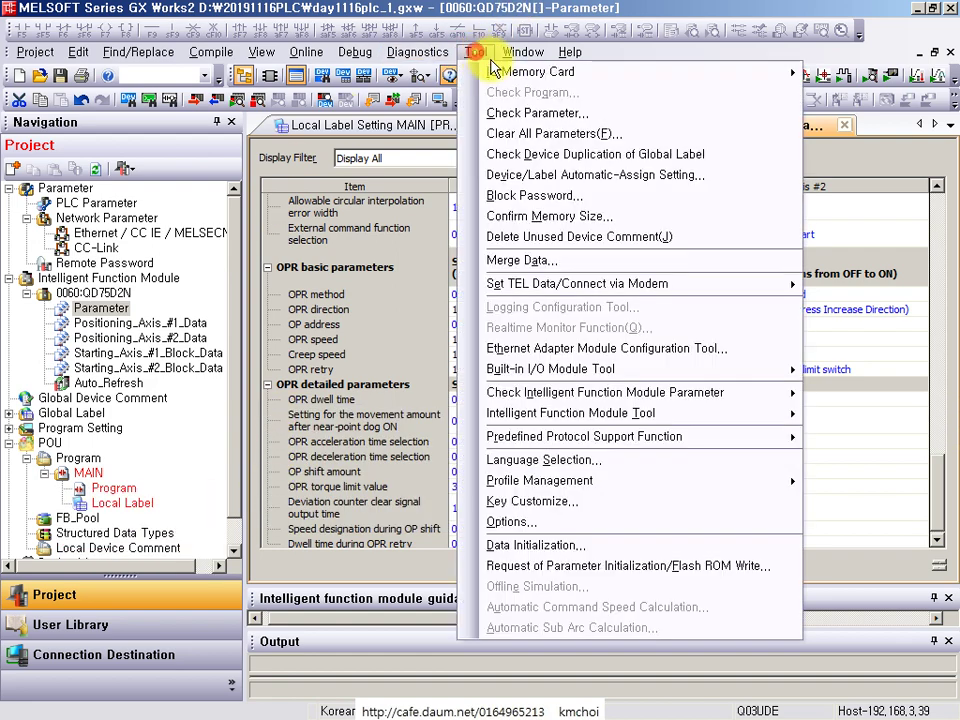
mouse_move(570, 413)
mouse_move(325, 479)
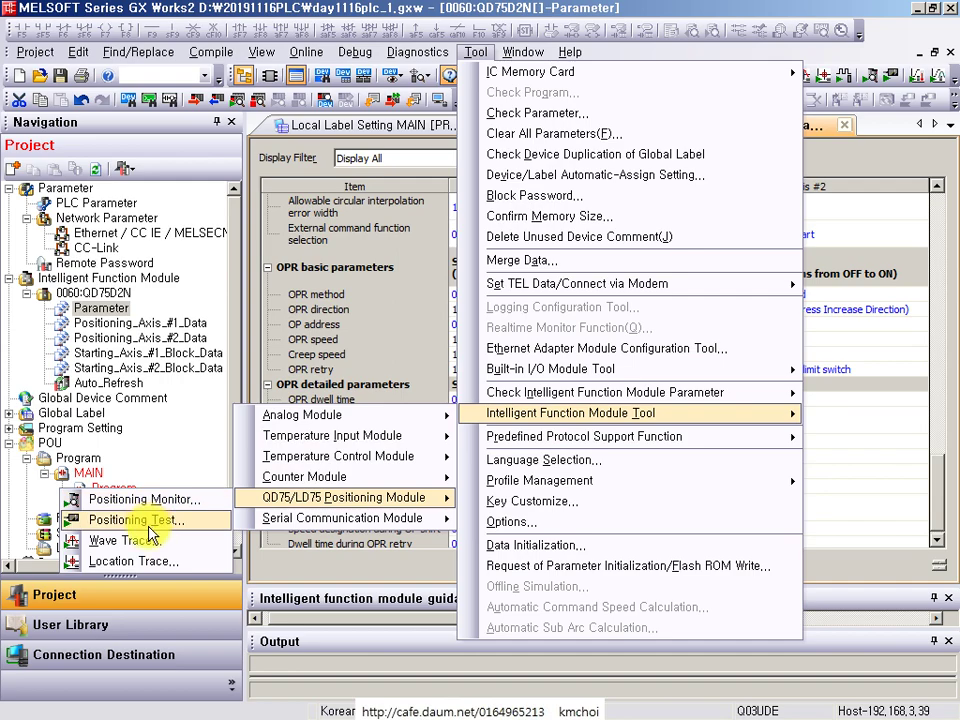
click(148, 530)
key(Return)
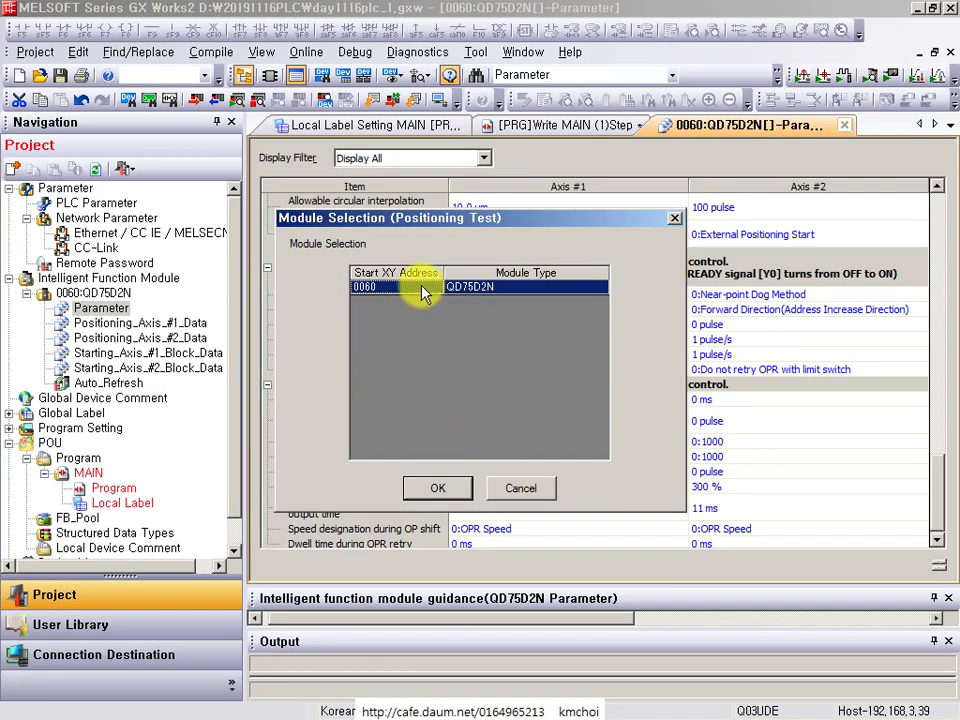
click(436, 488)
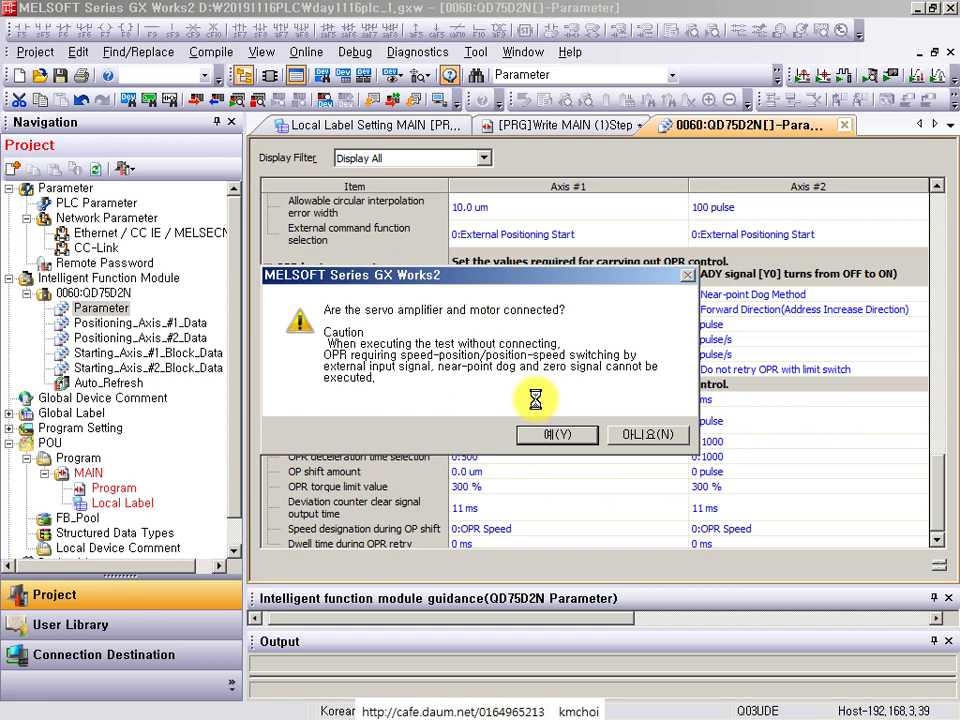
key(Return)
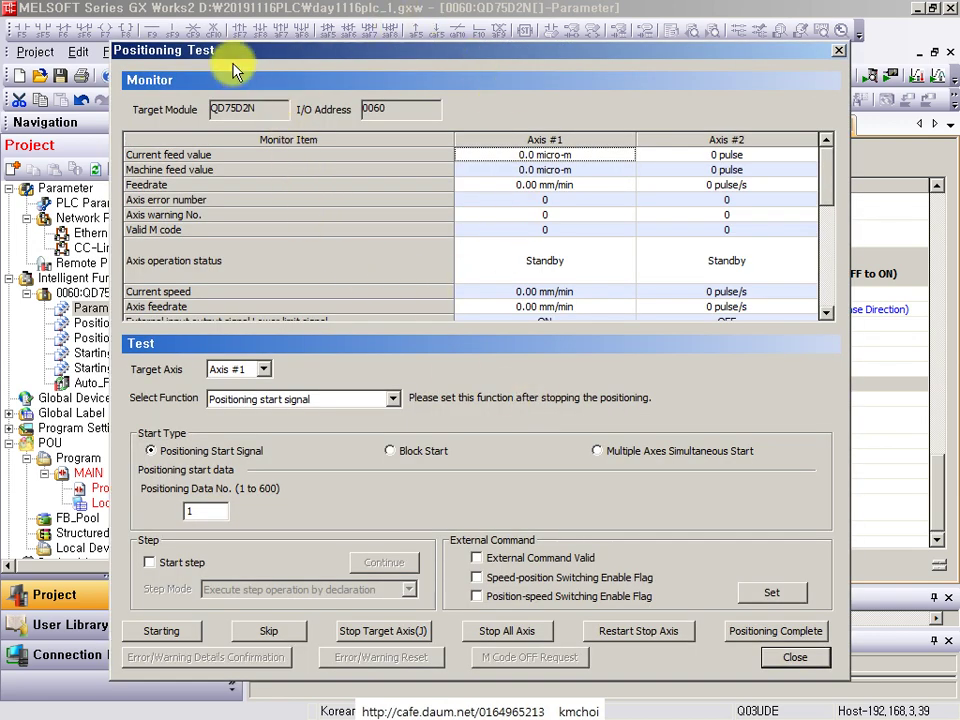
- Select the JOG/Manual Pulse Generator/OPR test function and run a Machine OPR on Axis #1
click(287, 401)
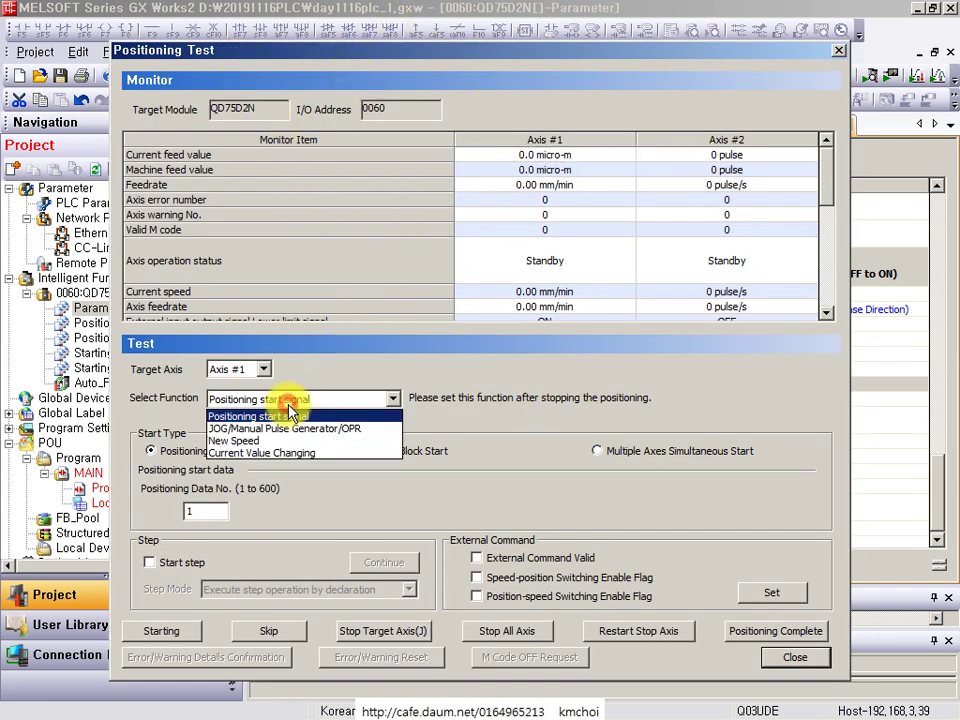
click(275, 426)
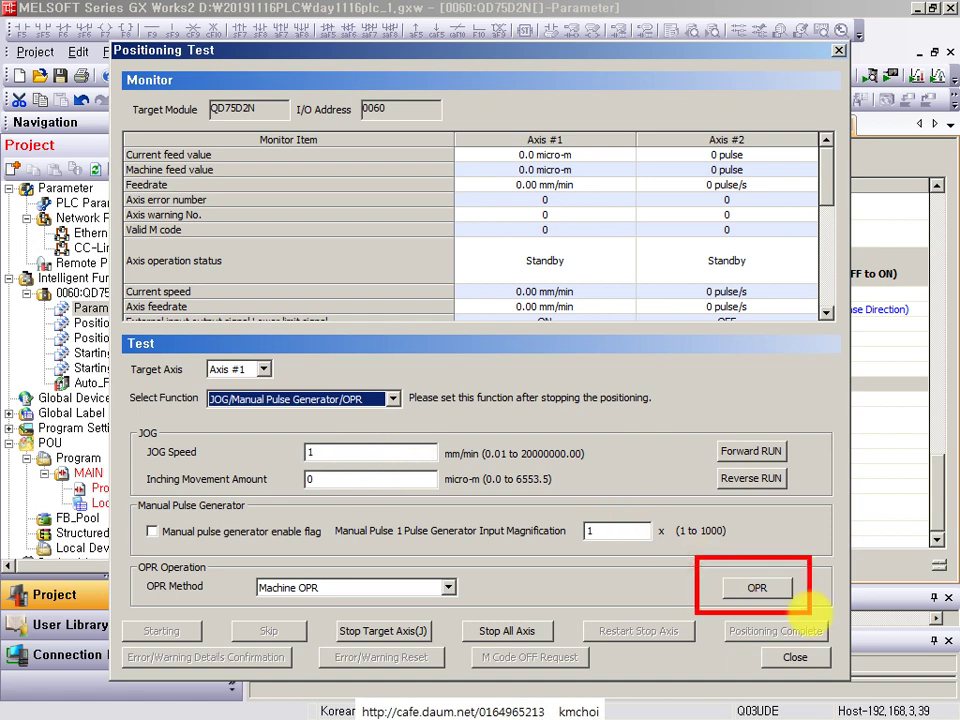
click(750, 589)
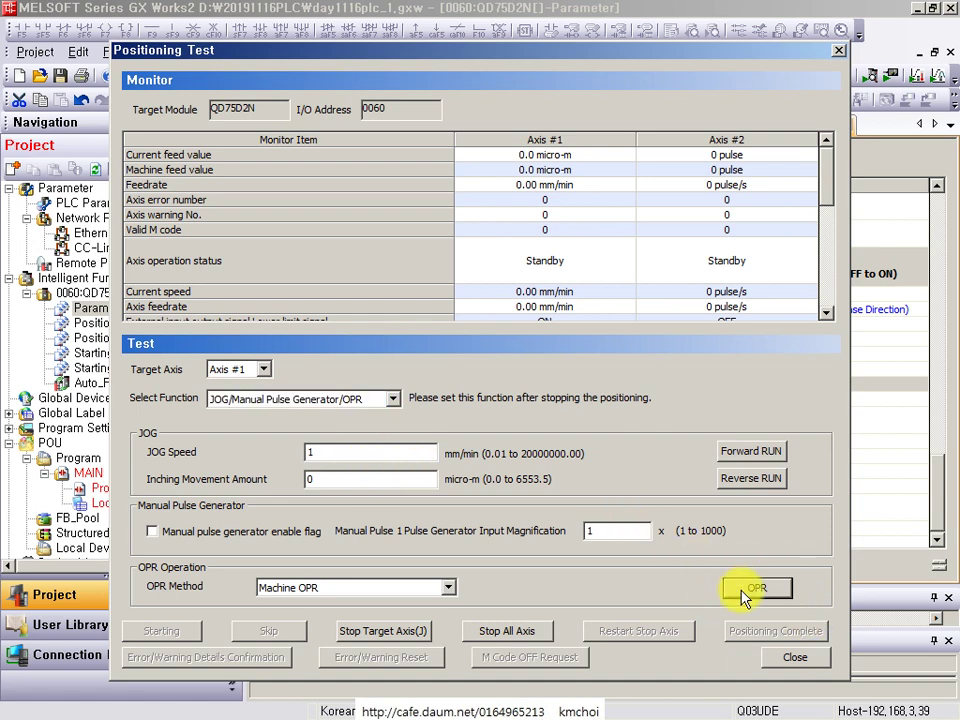
- Check the equipment in the Microsoft LifeCam view and open the Axis #1 error/warning details in the Positioning Test
key(alt+Tab)
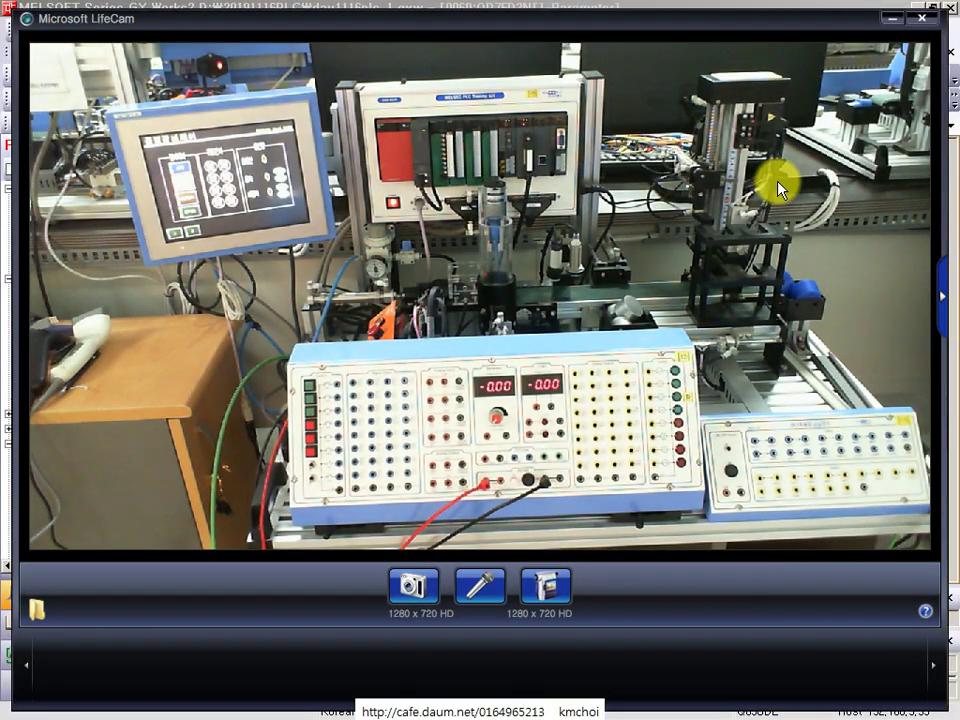
key(alt+Tab)
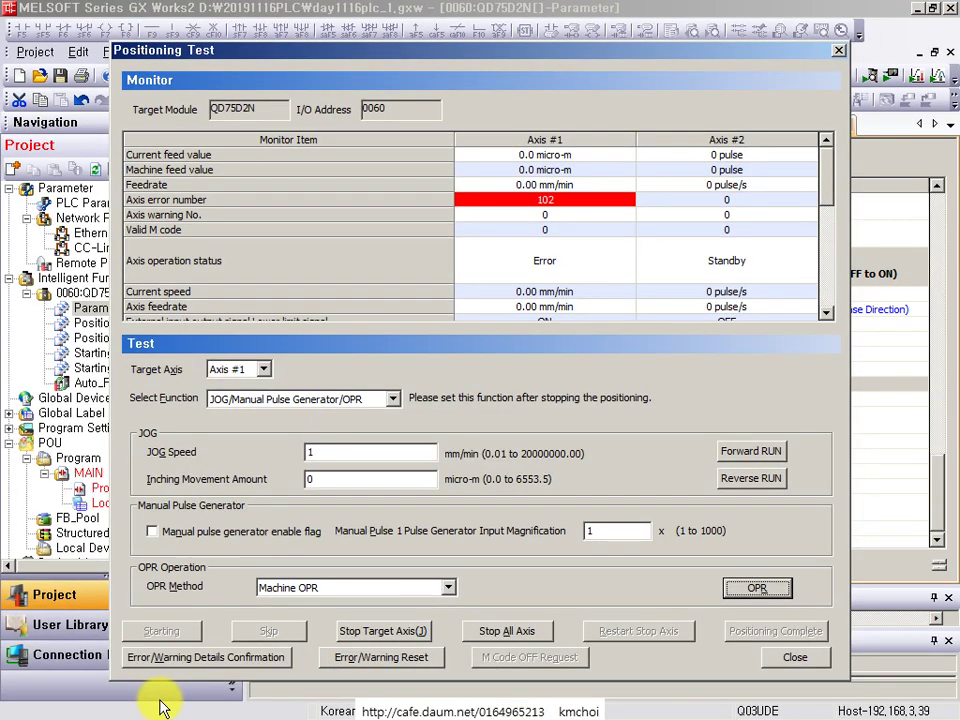
click(150, 657)
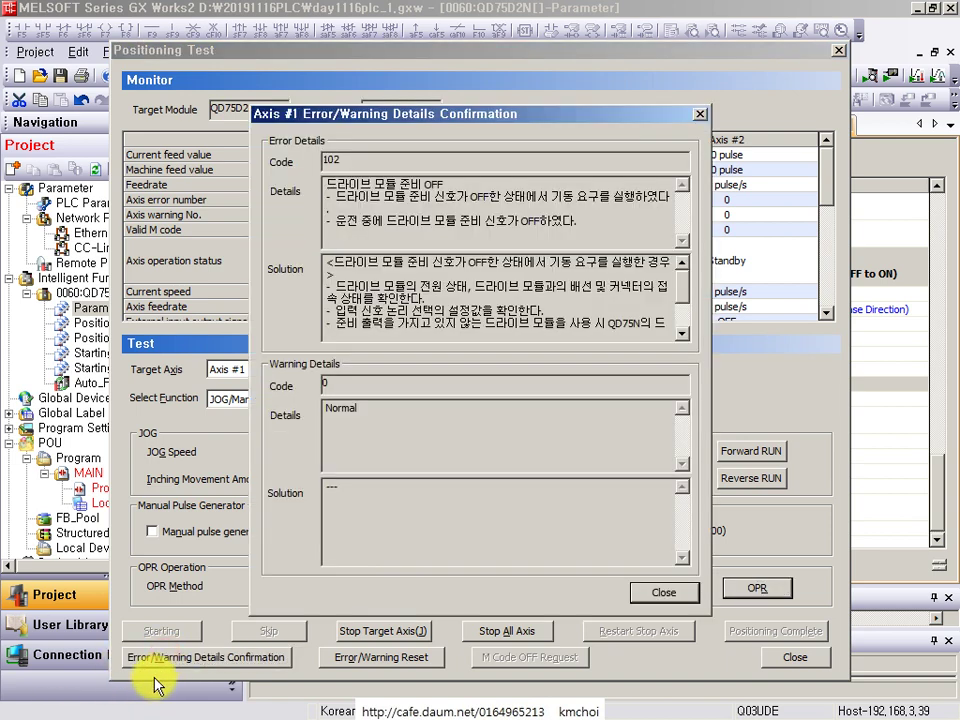
- Review the Axis #1 error details, close them, and reset the axis error in the Positioning Test
drag(305, 167, 475, 208)
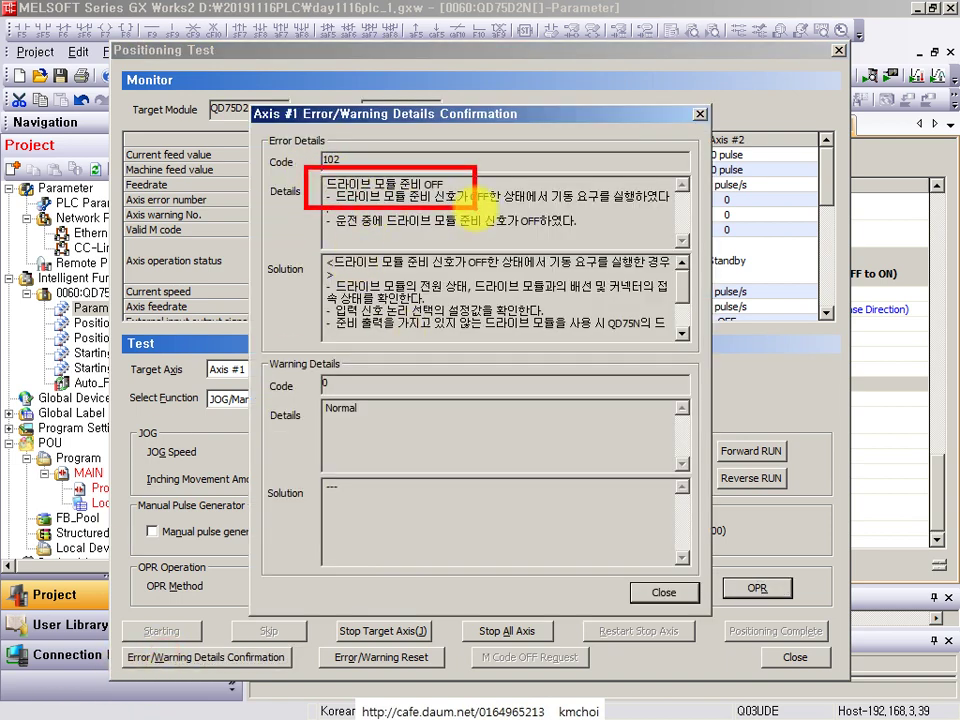
click(648, 592)
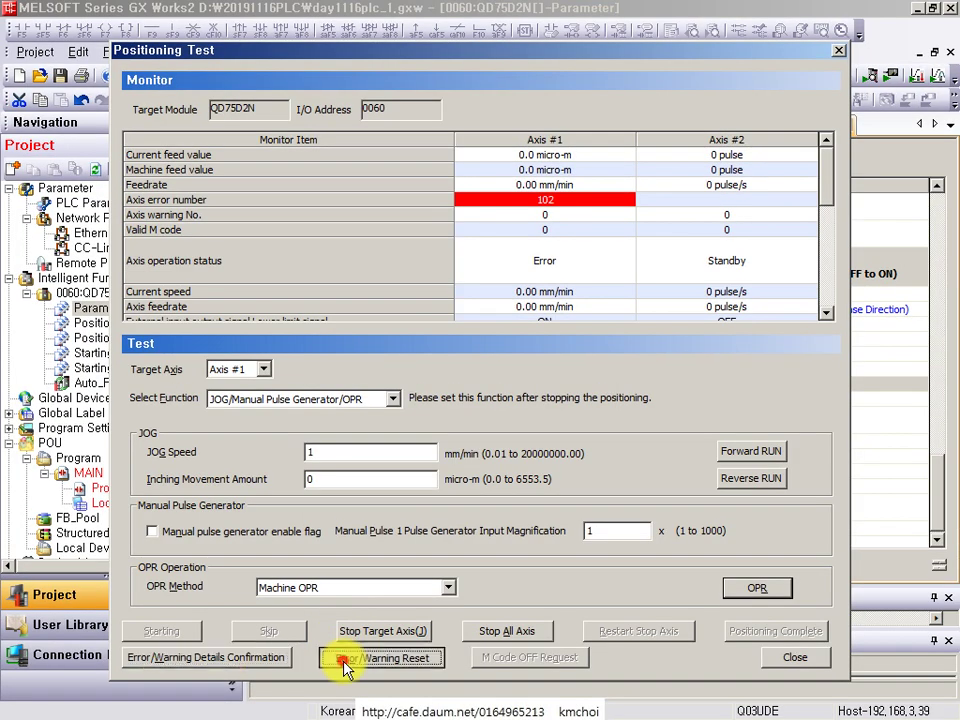
click(343, 668)
click(497, 401)
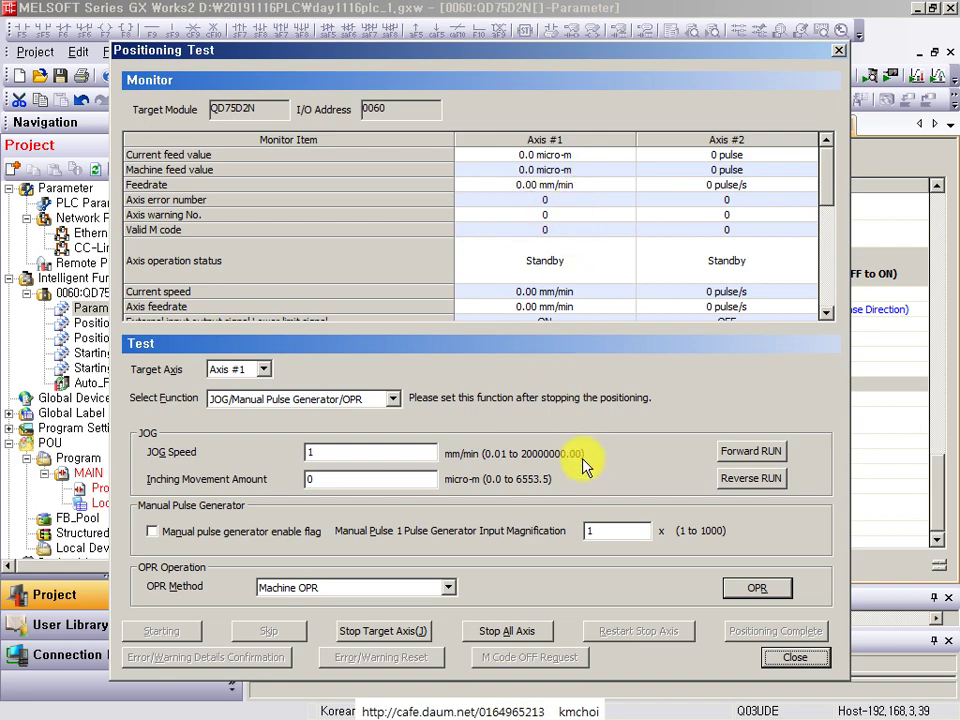
- Rerun the Machine OPR on Axis #1 and check the equipment's motion in the Microsoft LifeCam view
click(748, 590)
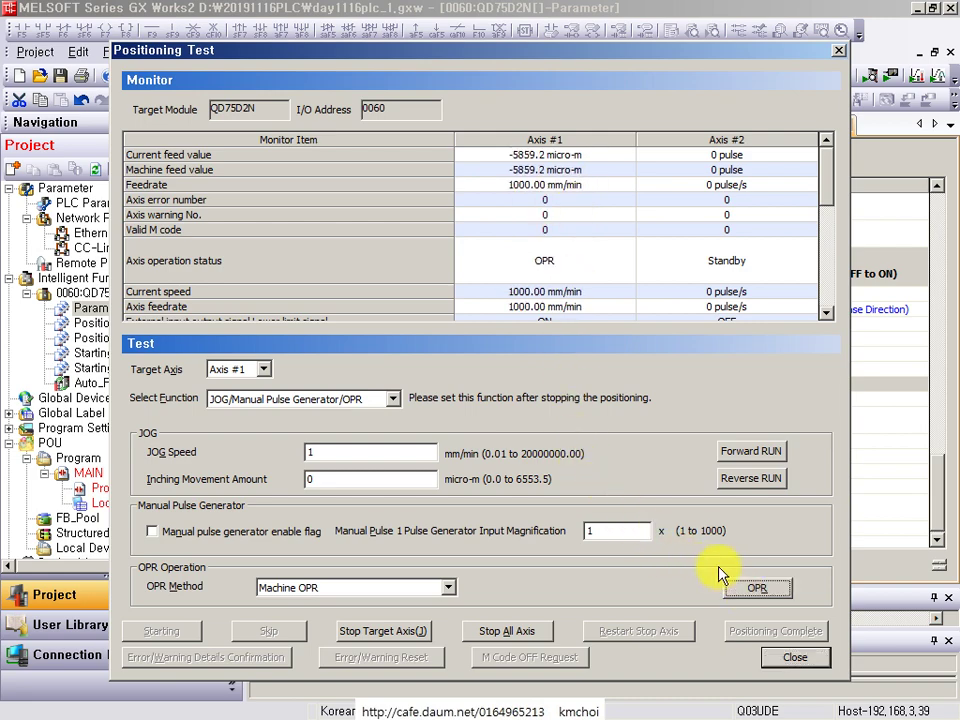
key(alt+Tab)
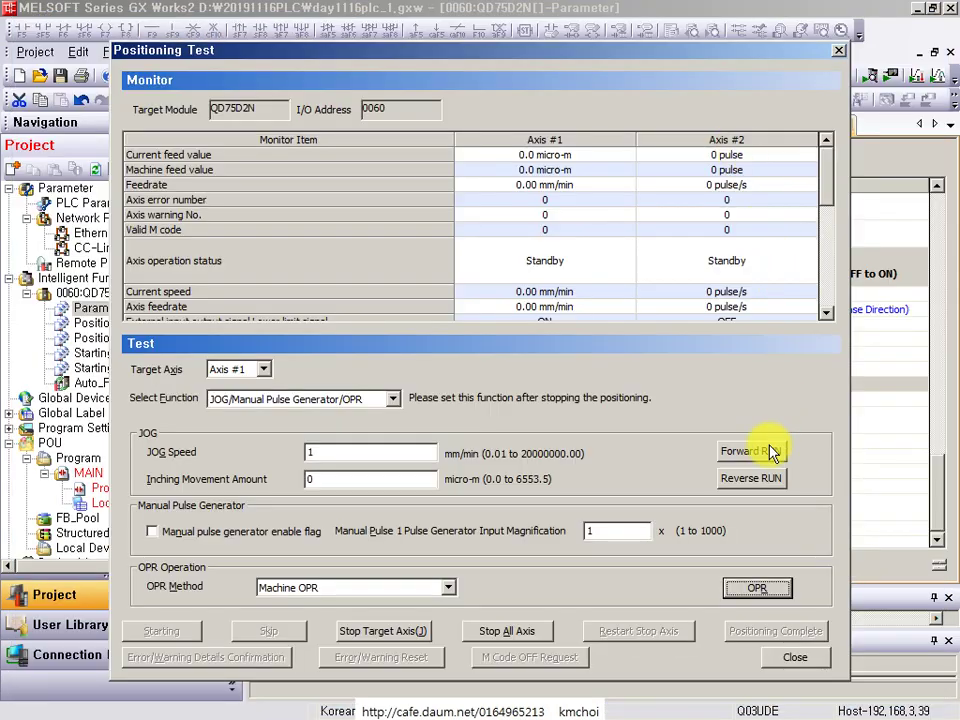
click(755, 590)
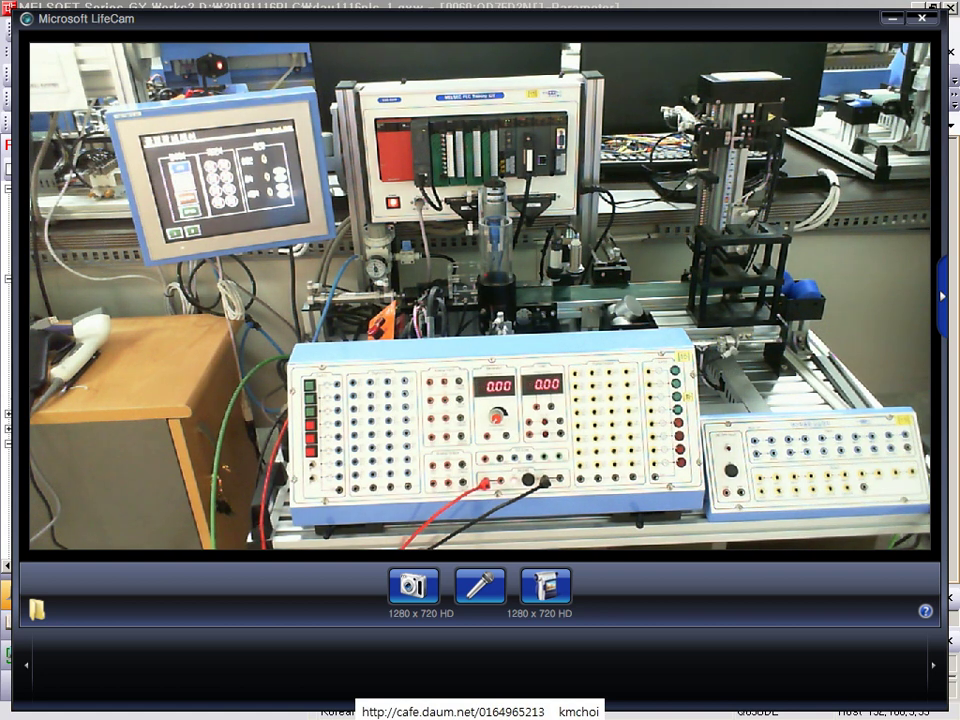
key(alt+Tab)
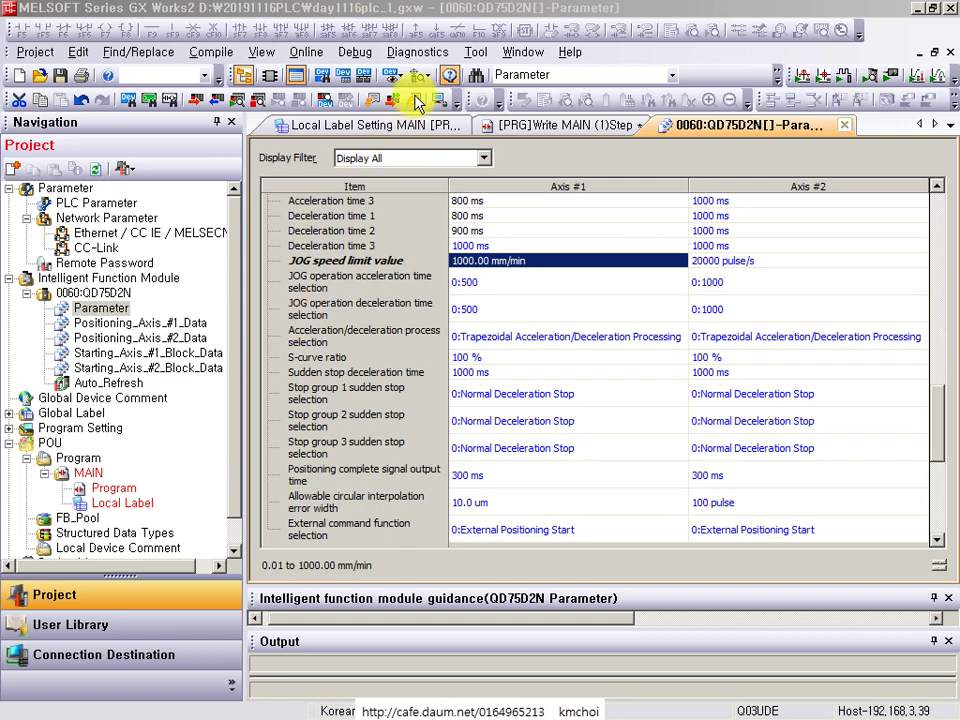
- Reopen the QD75/LD75 Positioning Test in GX Works2 for the QD75D2N at address 0060, confirming the servo amplifier and motor connection
click(472, 52)
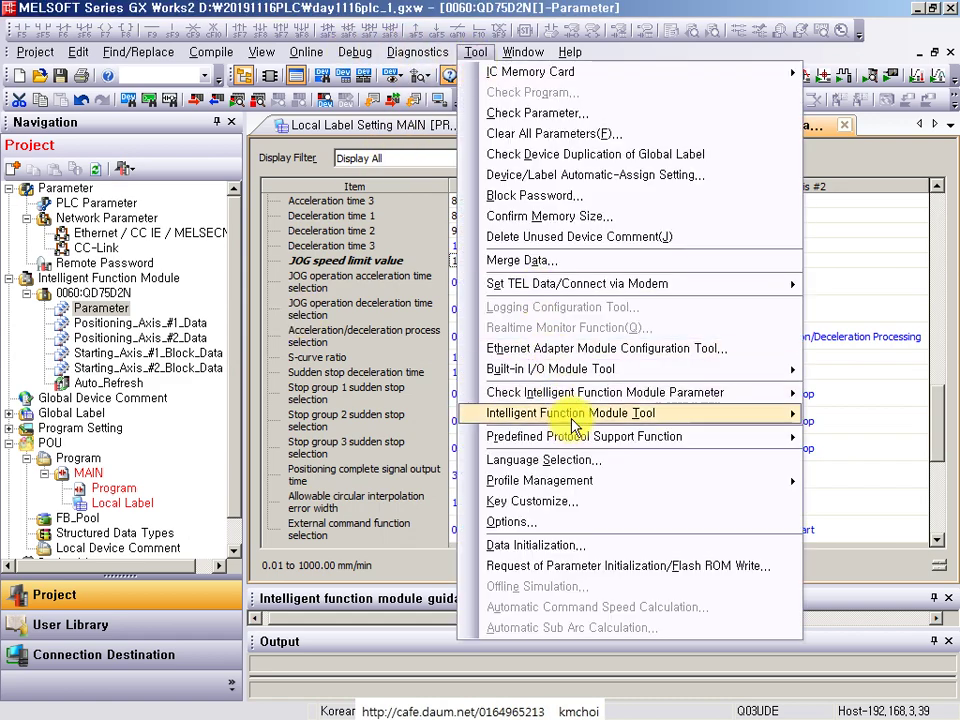
mouse_move(471, 413)
mouse_move(330, 497)
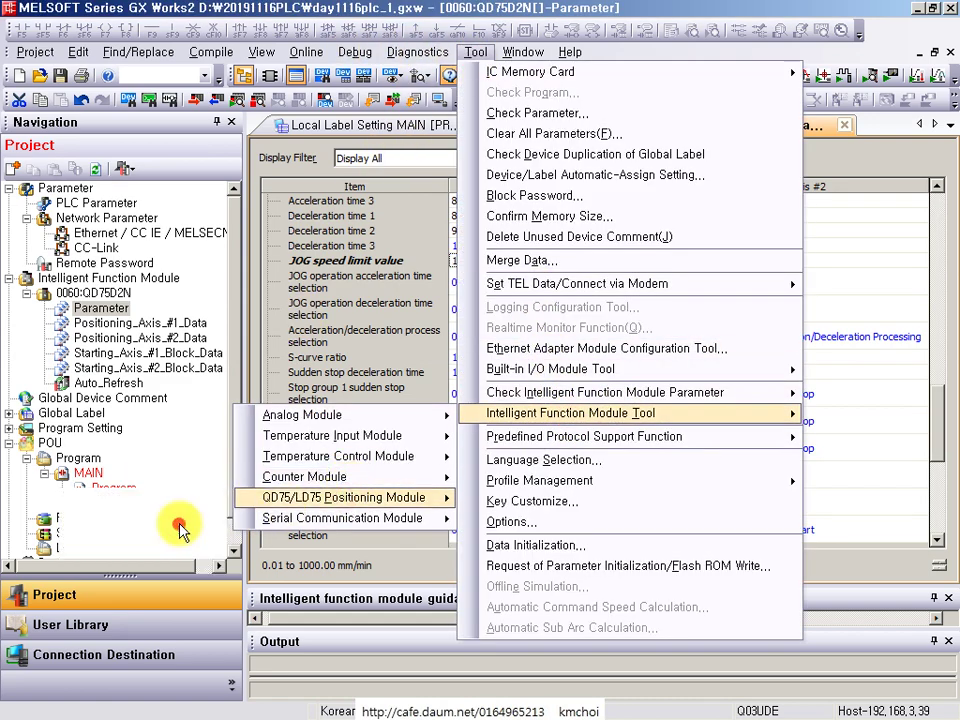
click(180, 520)
click(618, 440)
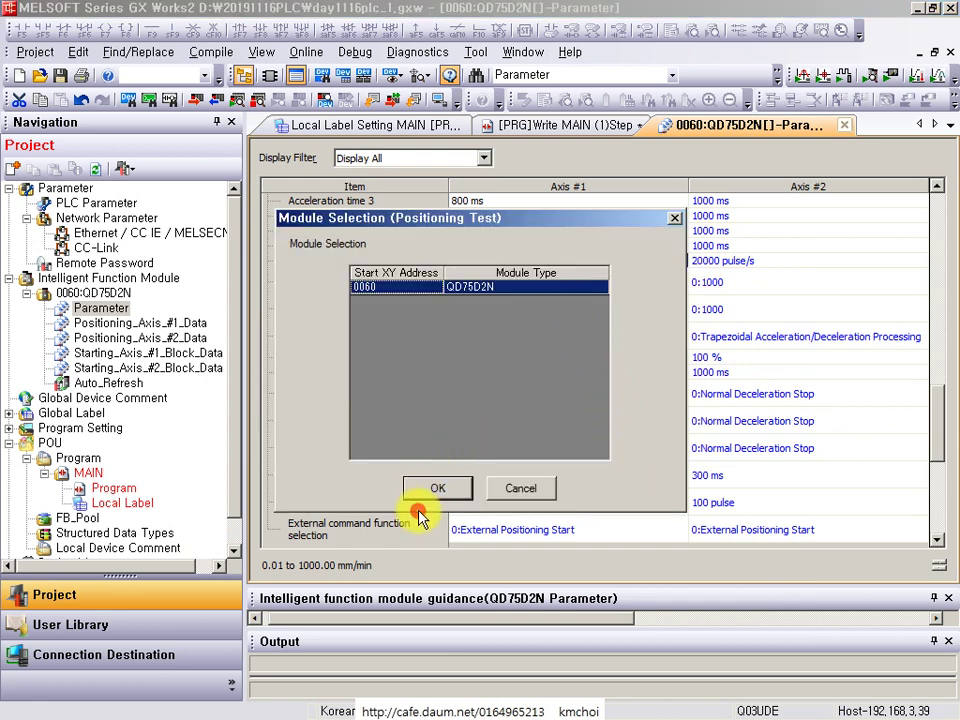
click(428, 494)
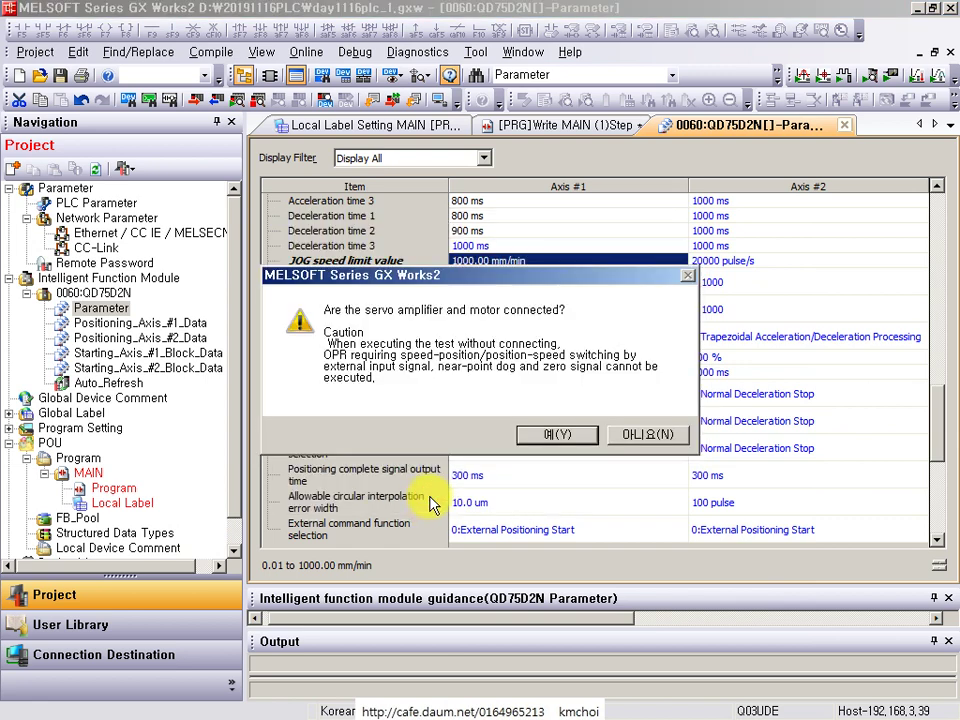
click(552, 433)
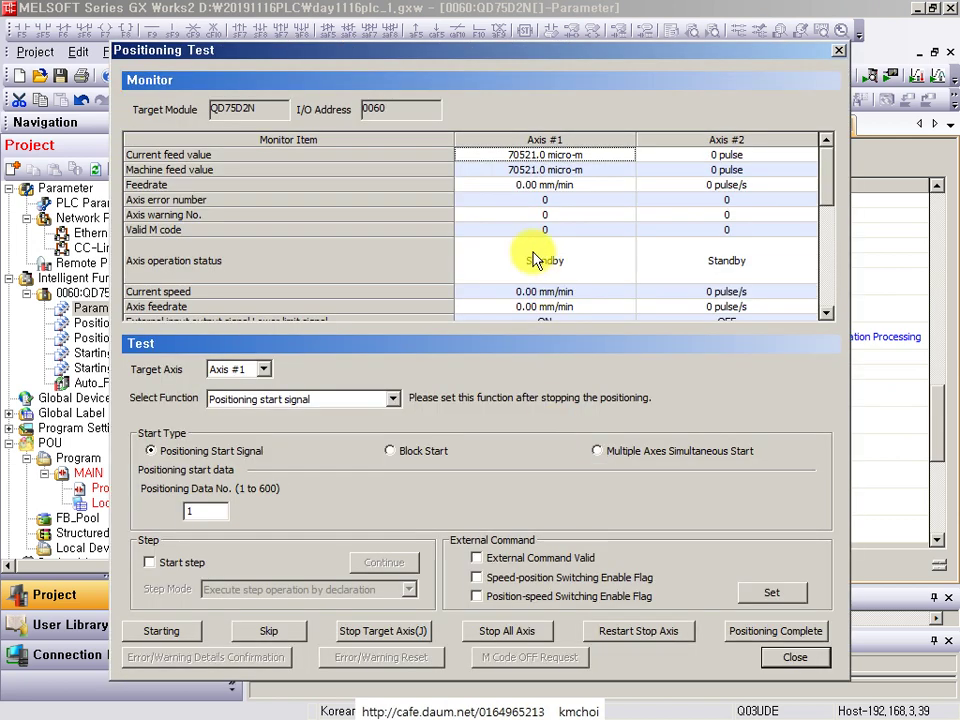
- Select the JOG/Manual Pulse Generator/OPR function and jog Axis #1 forward at a JOG speed of 1000 mm/min
click(369, 398)
click(182, 433)
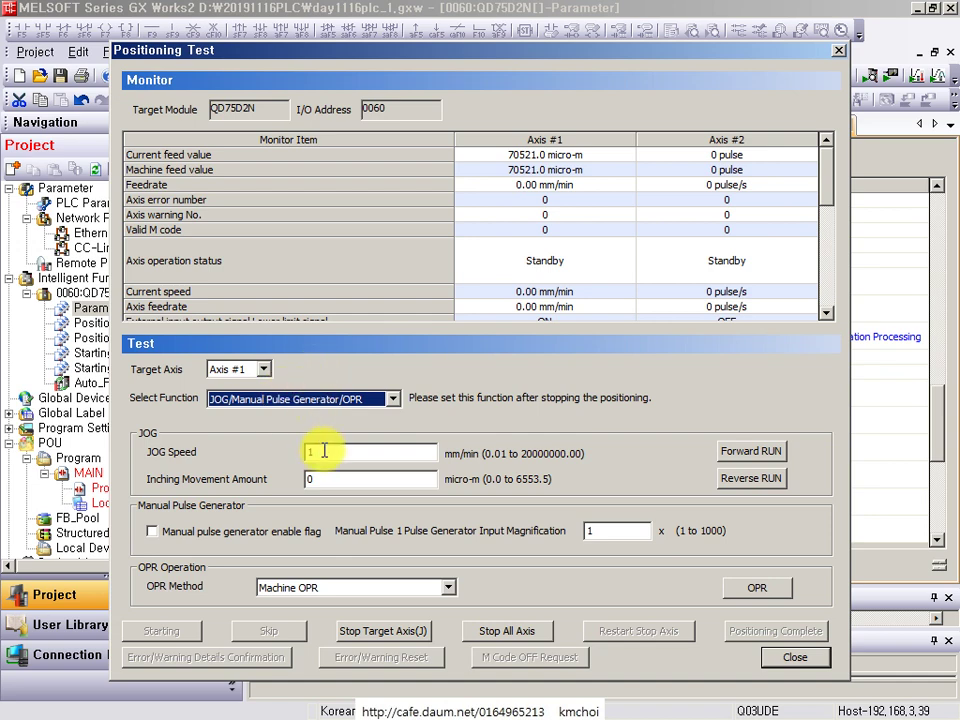
click(399, 452)
text(000)
drag(767, 452, 540, 187)
- Run a Machine OPR on Axis #1 and review the OP address and OPR speed among its OPR parameters
click(765, 592)
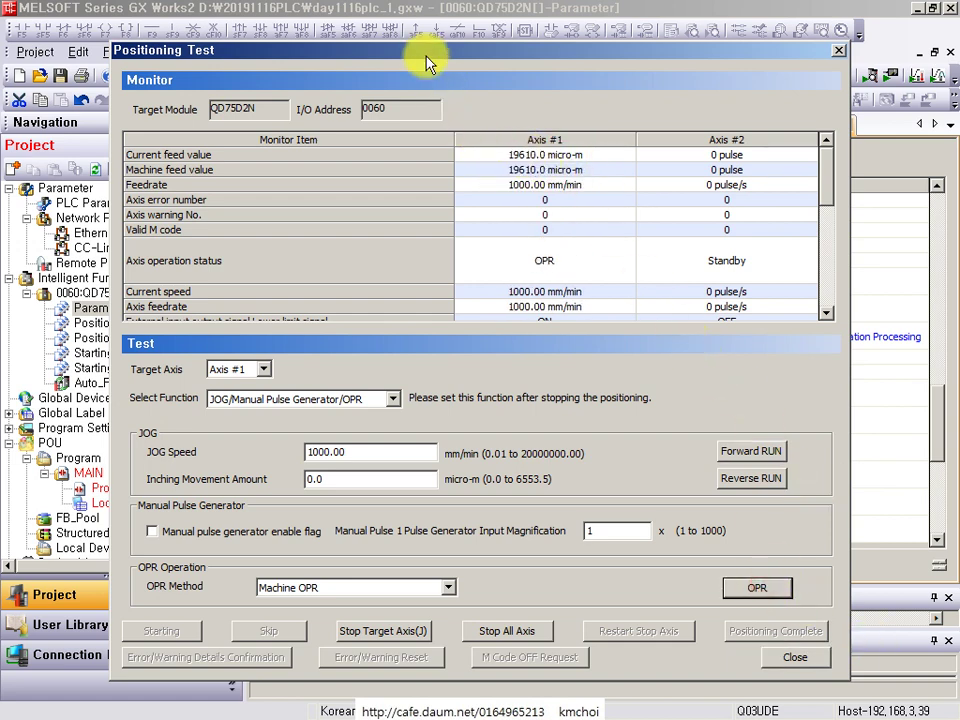
drag(422, 51, 809, 85)
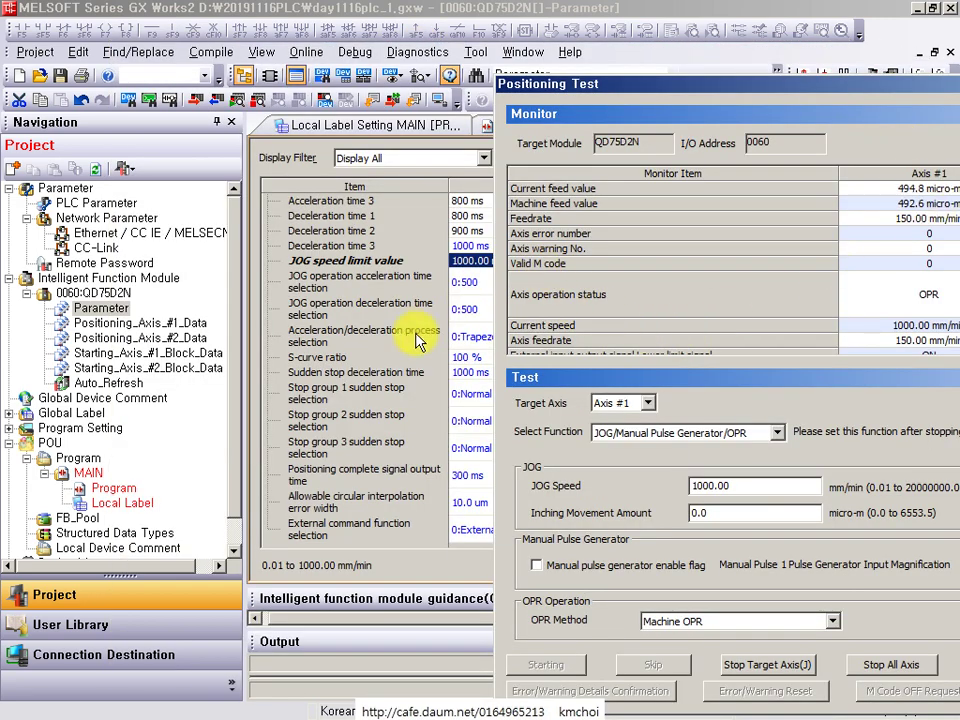
scroll(429, 310, down, 5)
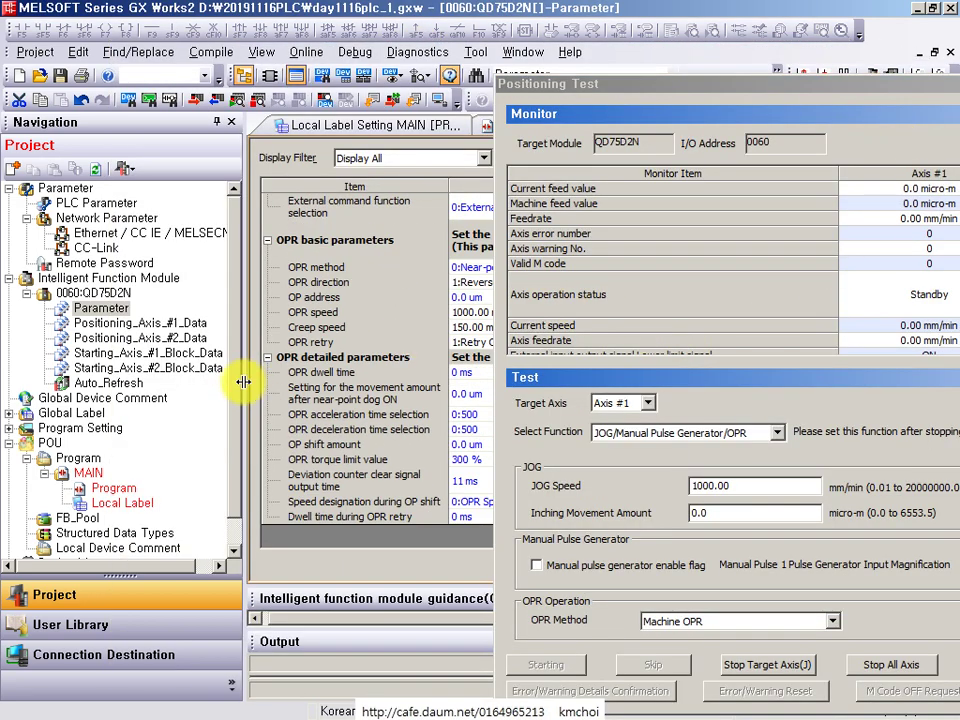
drag(243, 381, 134, 378)
click(400, 396)
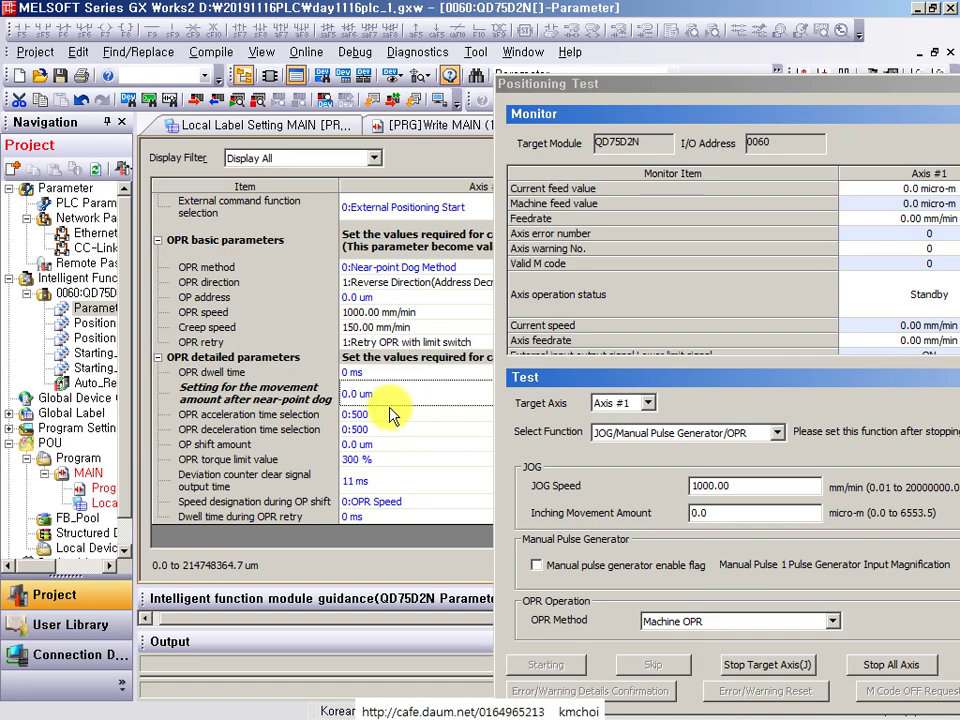
click(390, 312)
click(362, 297)
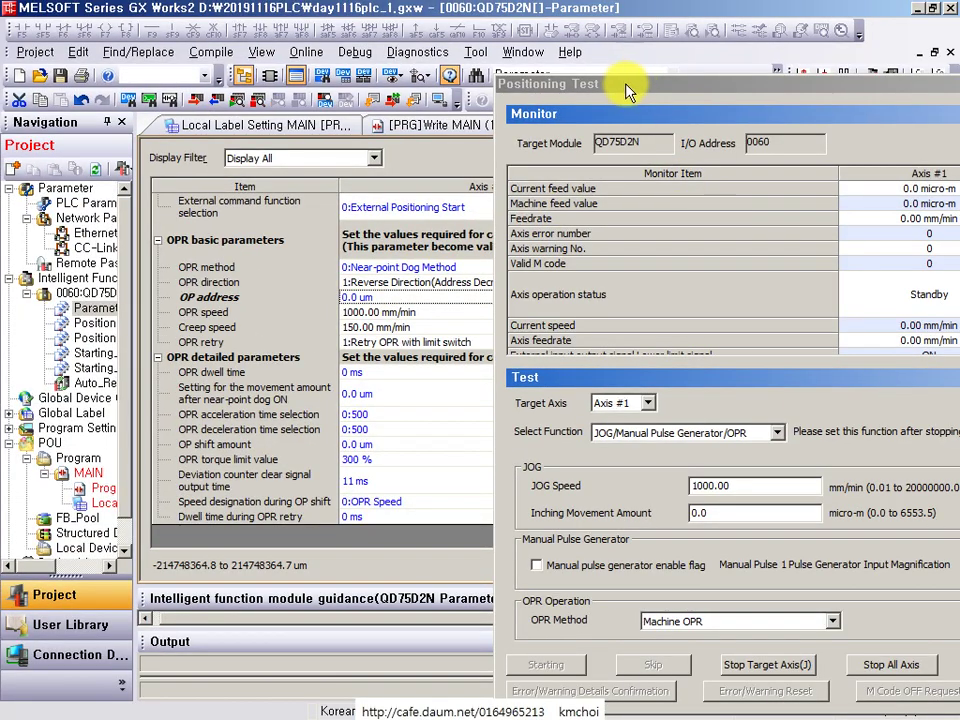
drag(627, 88, 378, 24)
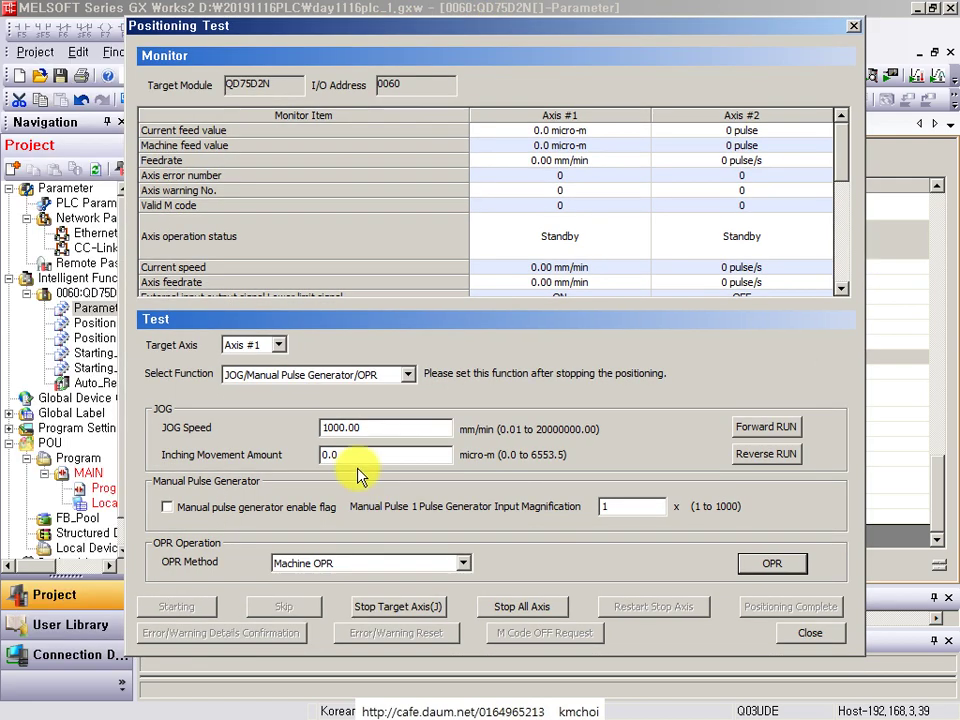
- Try to jog Axis #1 forward at a JOG speed of 1500 mm/min and reset the axis warning
double_click(379, 428)
text(150)
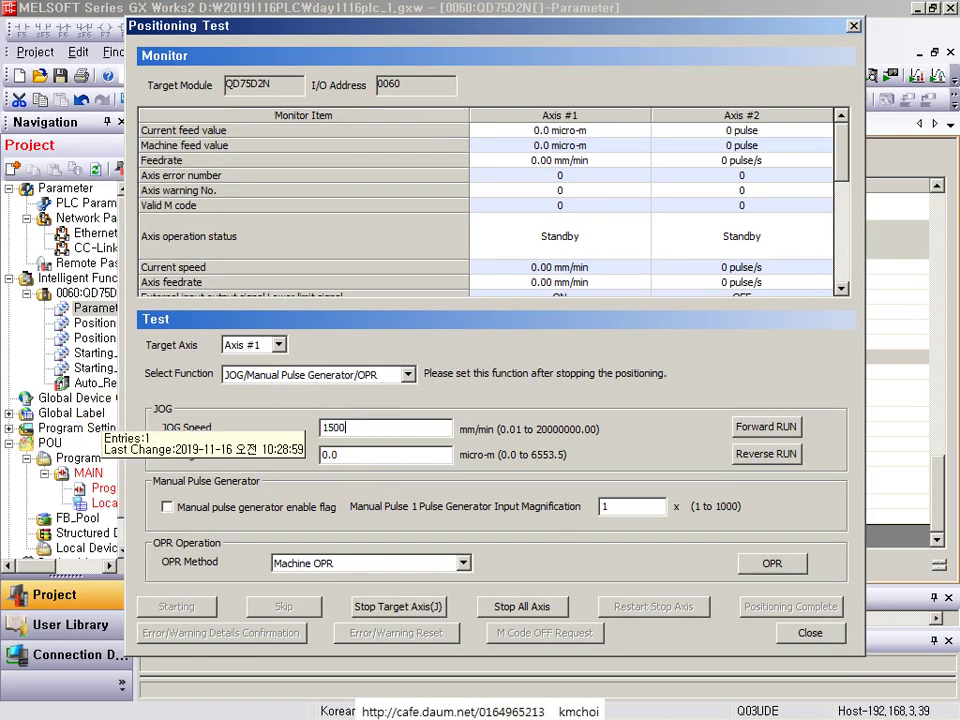
drag(772, 428, 632, 251)
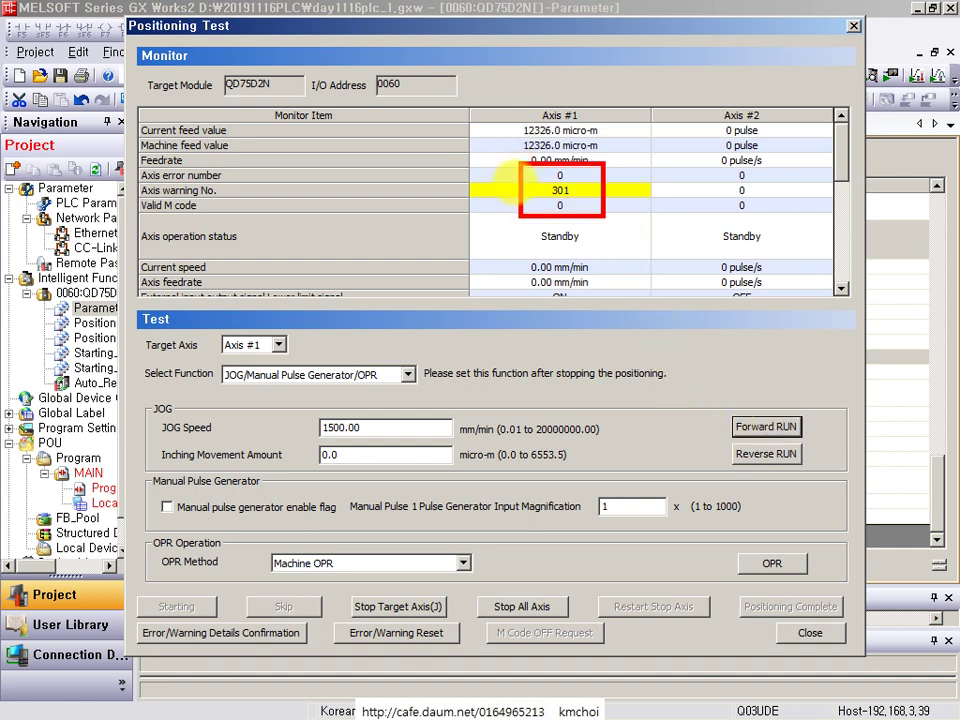
click(396, 632)
click(510, 383)
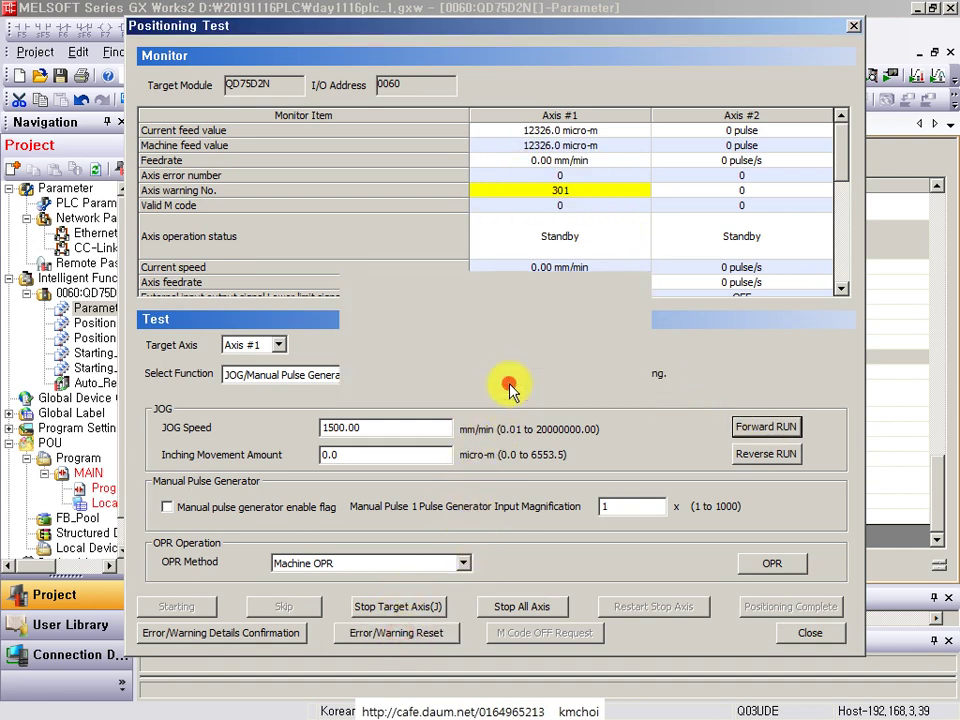
- Set the JOG speed to 100 mm/min and jog Axis #1 forward and in reverse
click(403, 429)
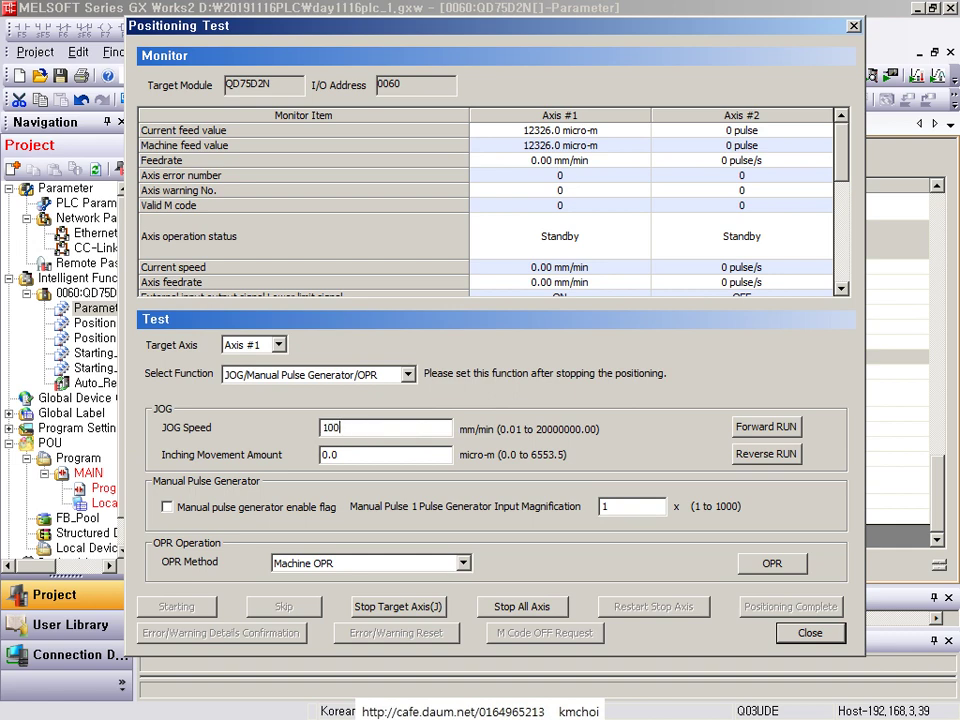
click(741, 427)
click(762, 455)
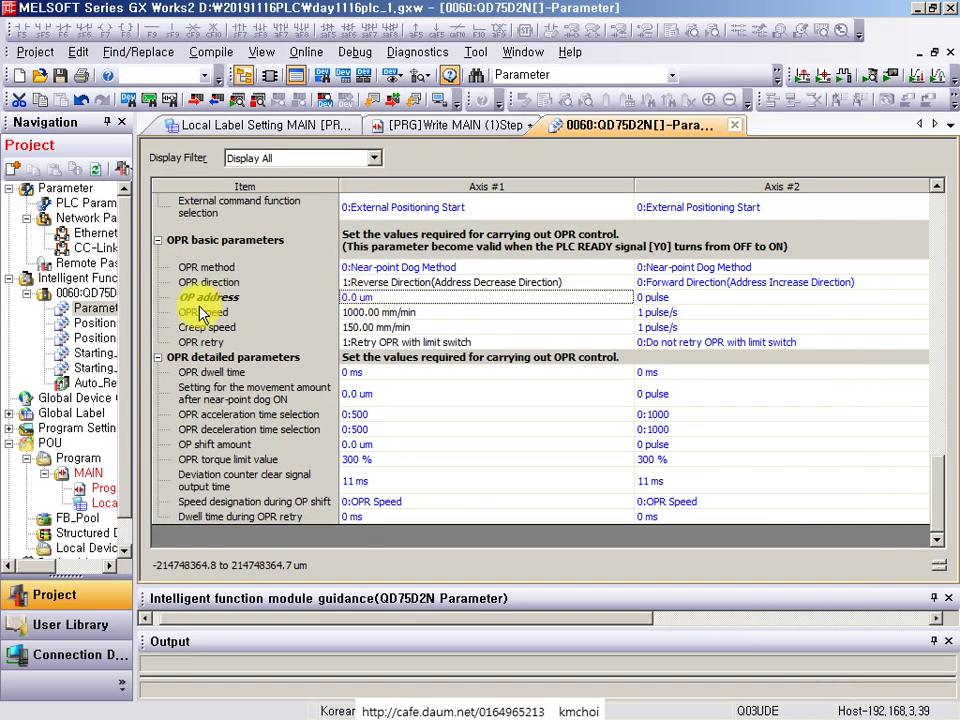
- Open the QD75D2N positioning data tables for Axis #2 and Axis #1 from the project tree
drag(135, 286, 320, 286)
click(122, 326)
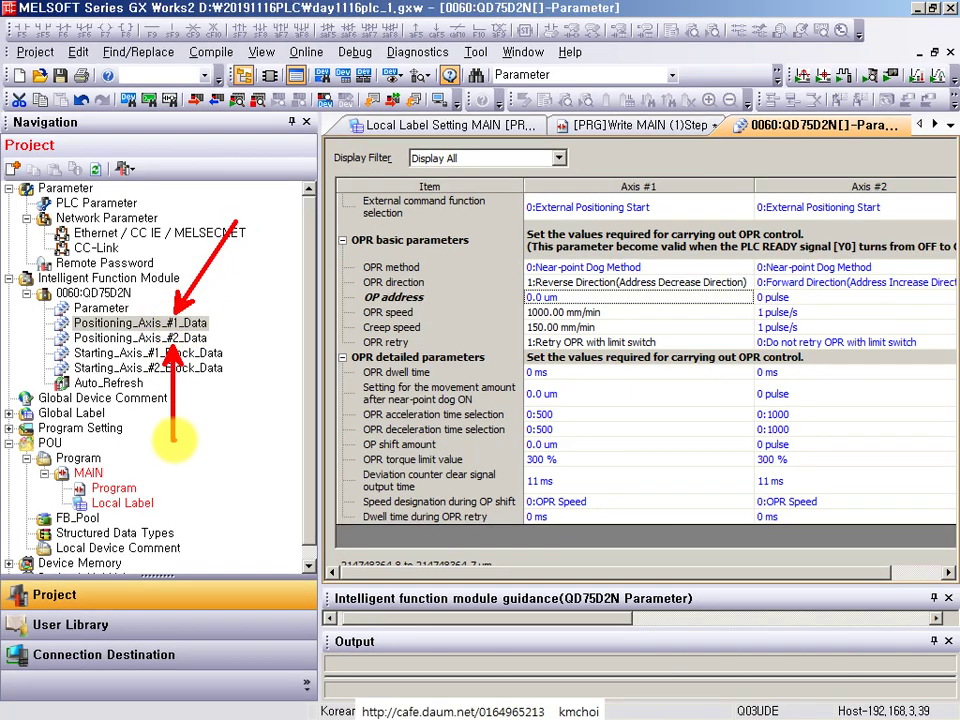
double_click(160, 337)
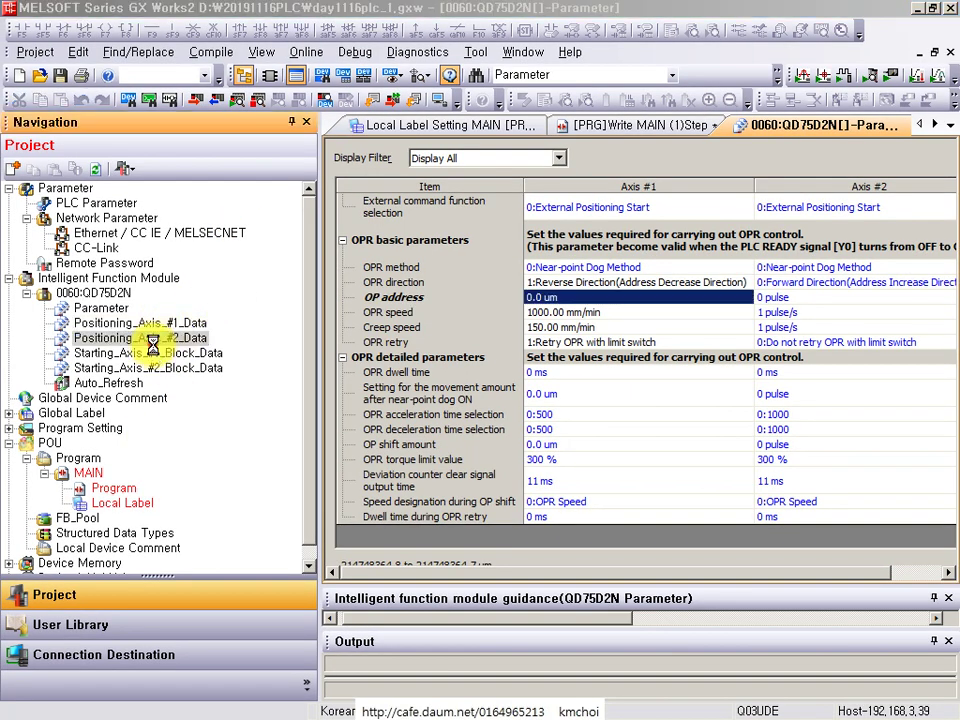
double_click(168, 324)
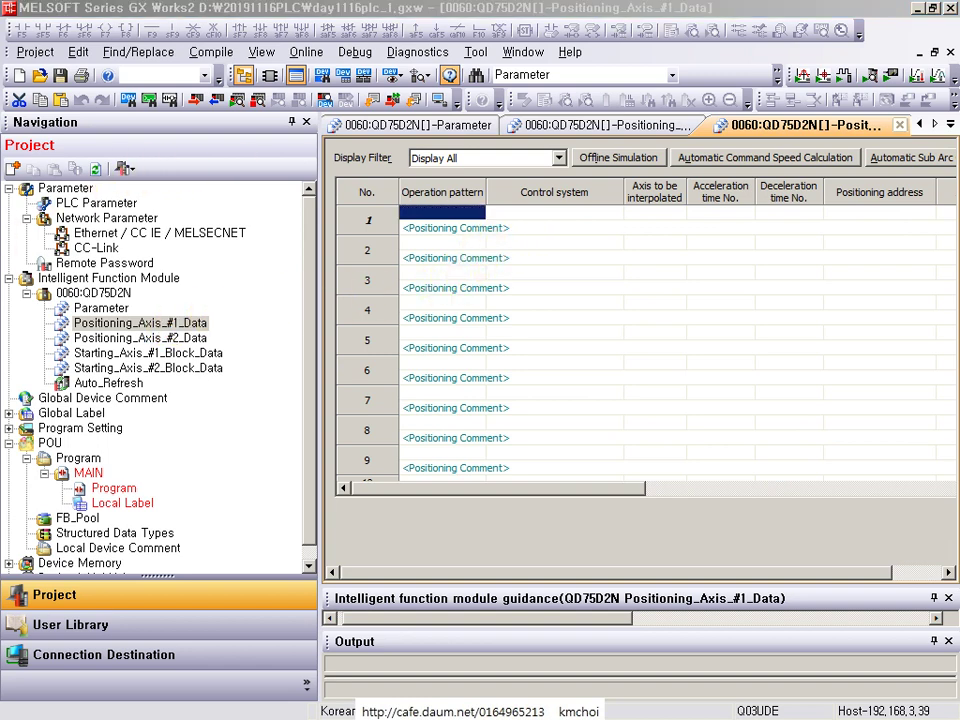
- Examine the Axis #1 positioning data table through row 100, making more room for its columns
click(62, 322)
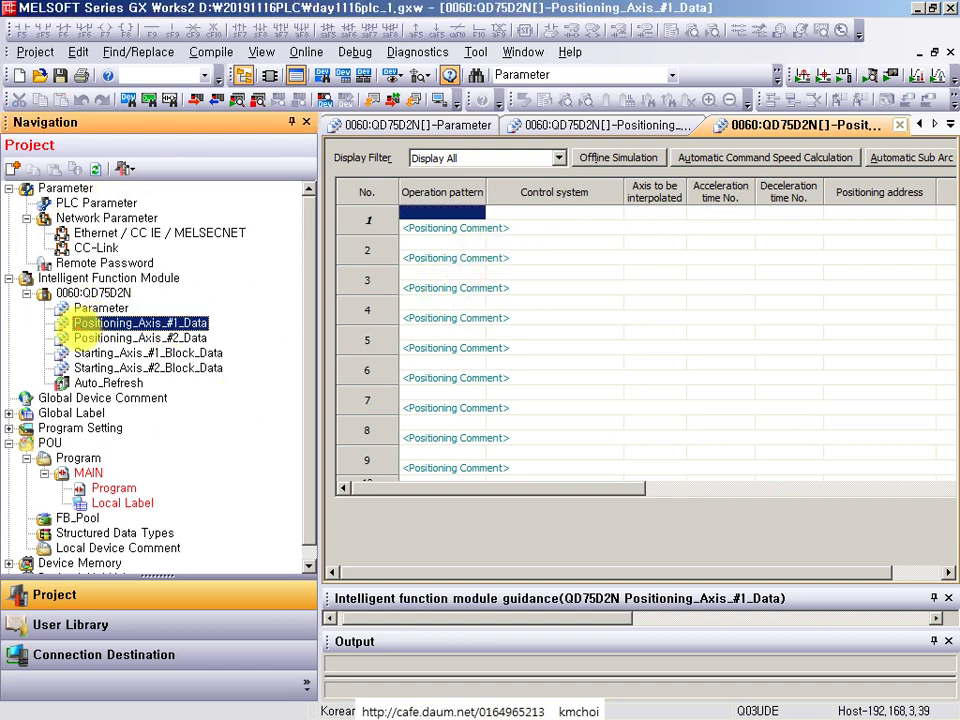
drag(44, 308, 212, 340)
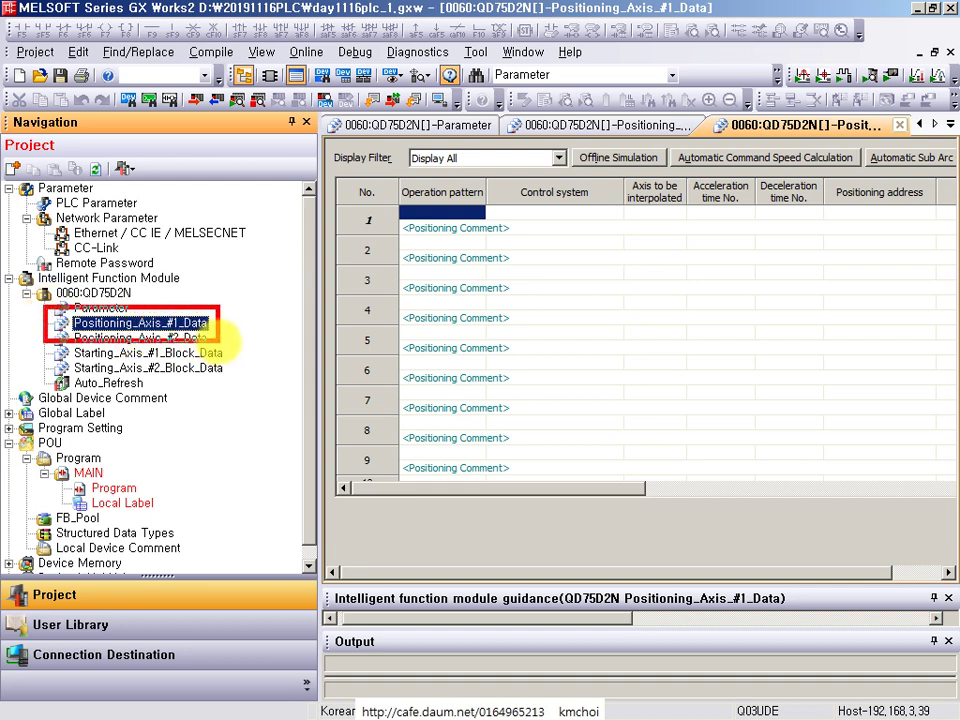
key(Escape)
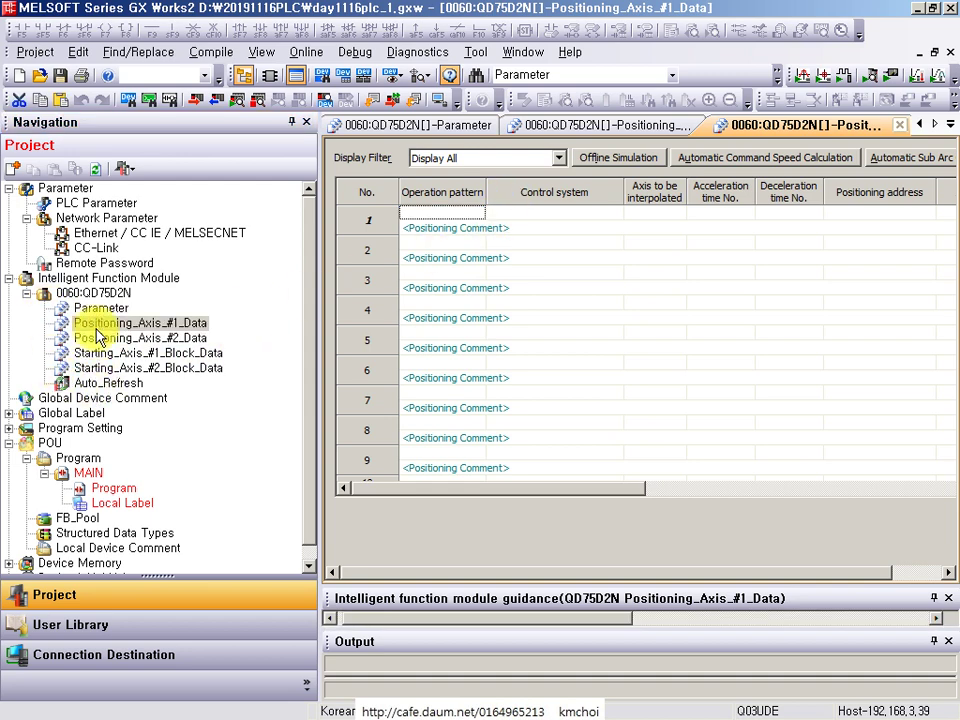
drag(321, 325, 214, 326)
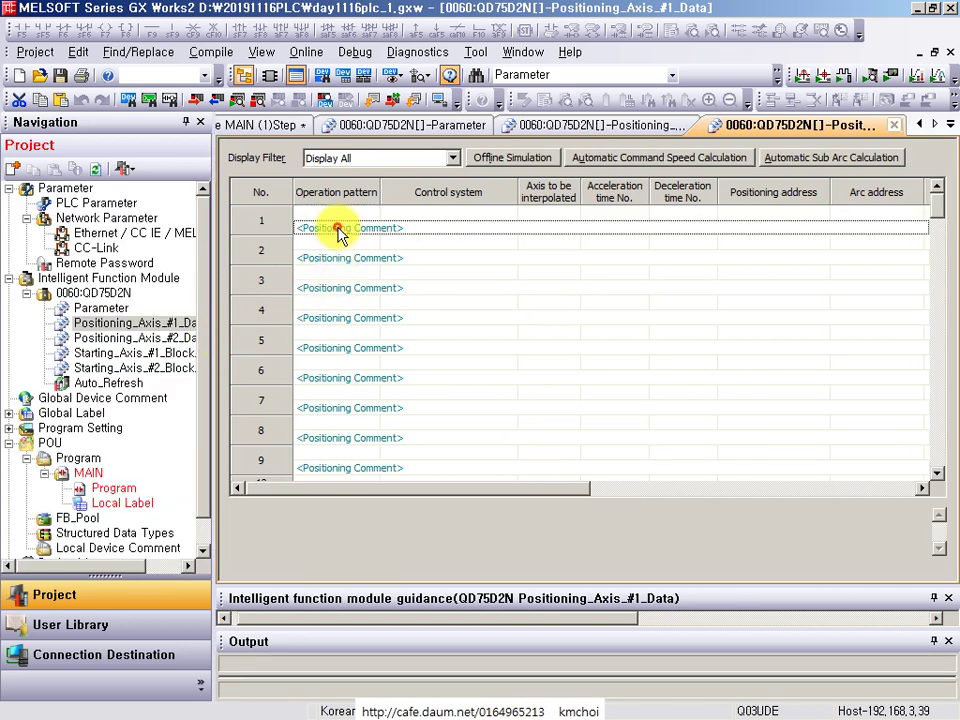
scroll(290, 275, down, 20)
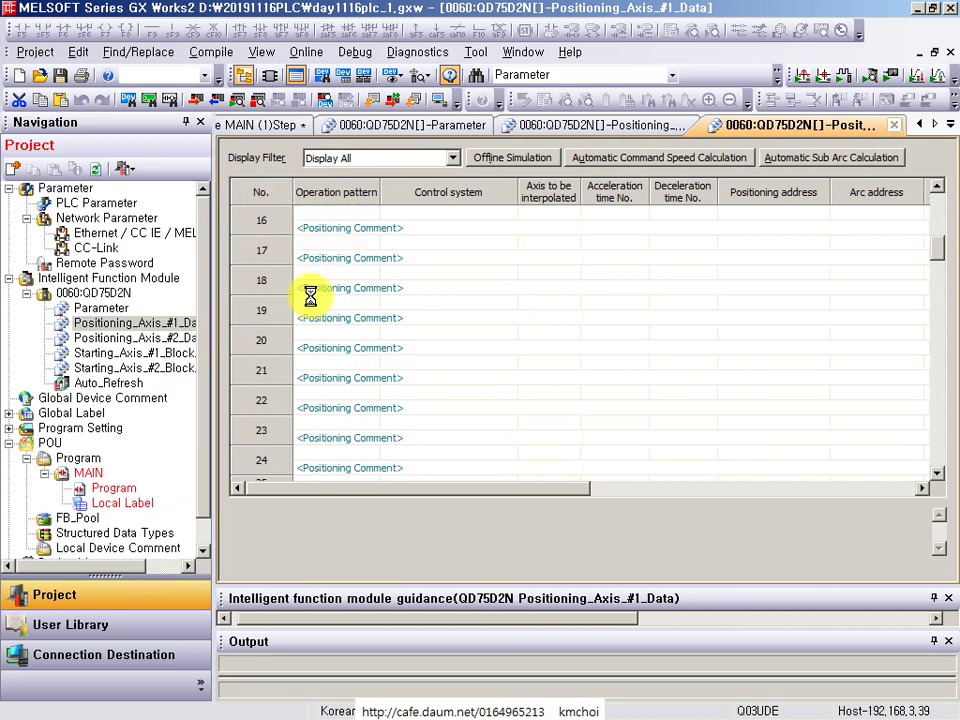
scroll(297, 435, down, 2)
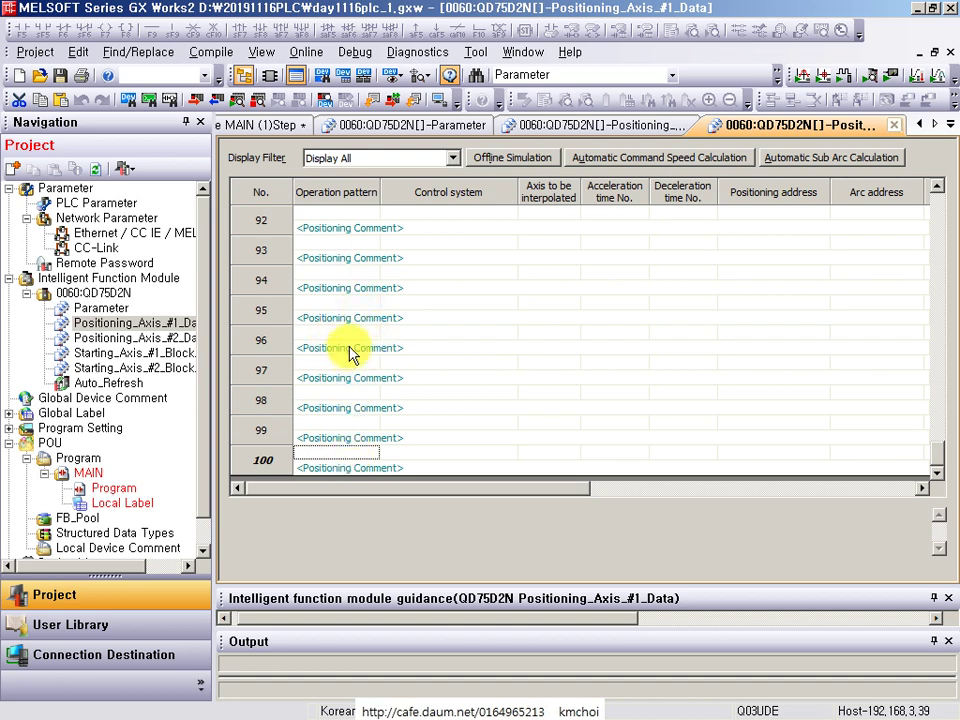
- In the QD75/LD75 type positioning options, set the positioning data display to the specified range 1 to 600
click(474, 52)
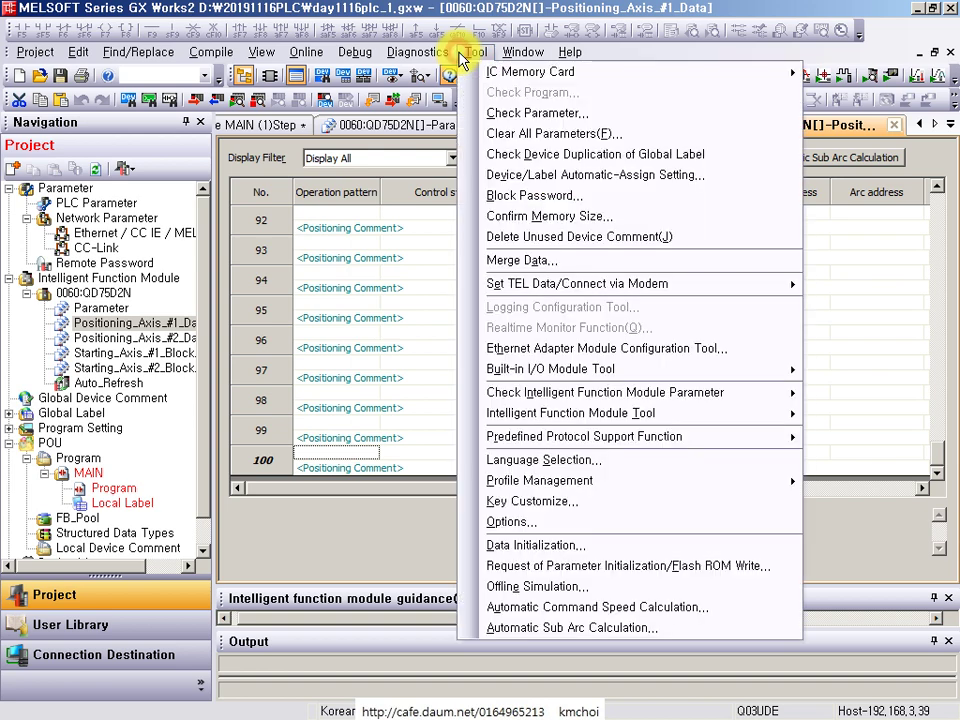
click(561, 524)
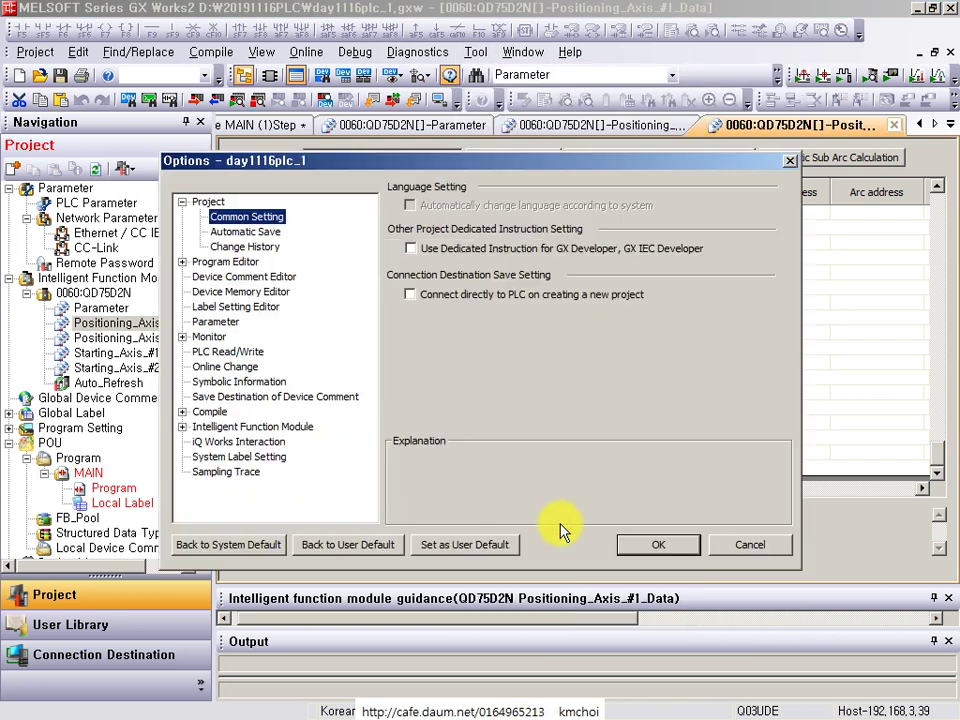
double_click(252, 426)
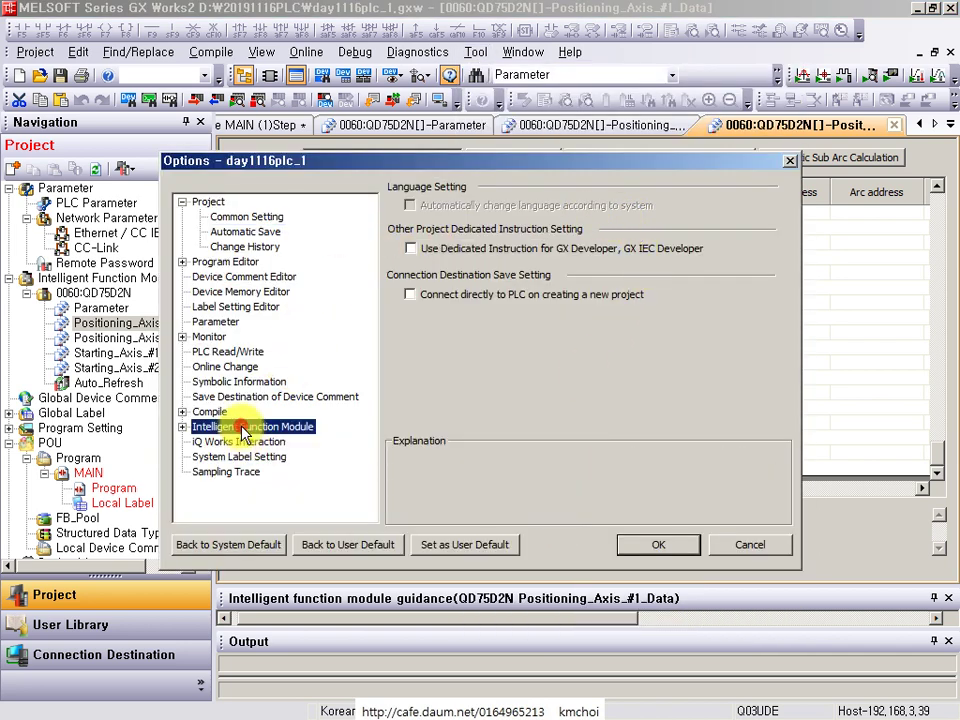
click(246, 442)
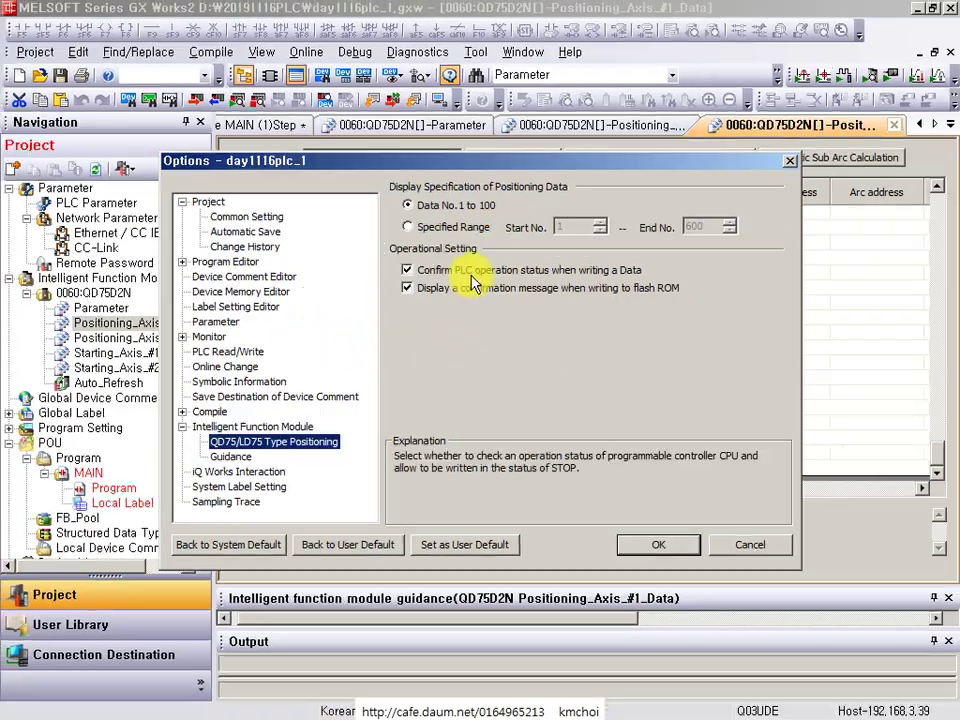
click(432, 226)
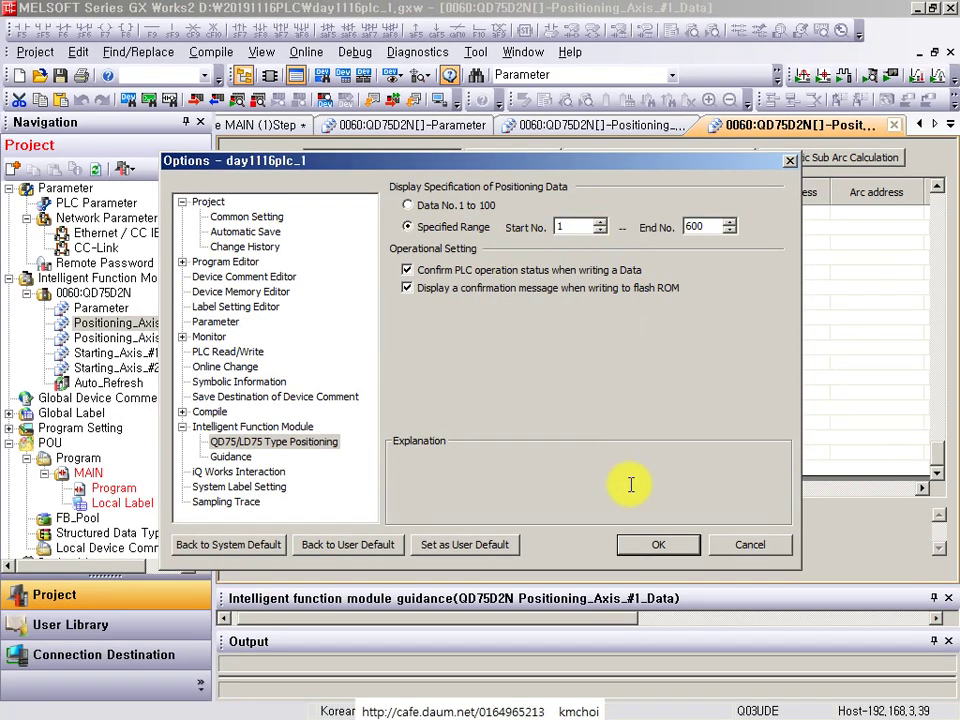
click(652, 542)
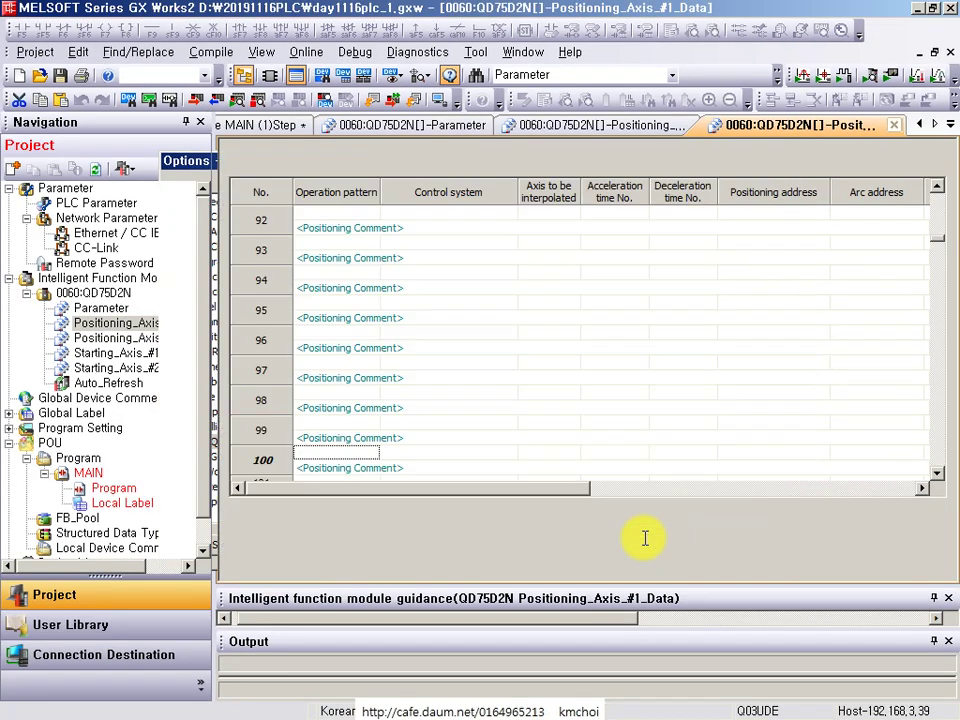
- Look through the extended Axis #1 positioning data table down to row 600 and return to row 1
drag(945, 245, 936, 462)
click(499, 454)
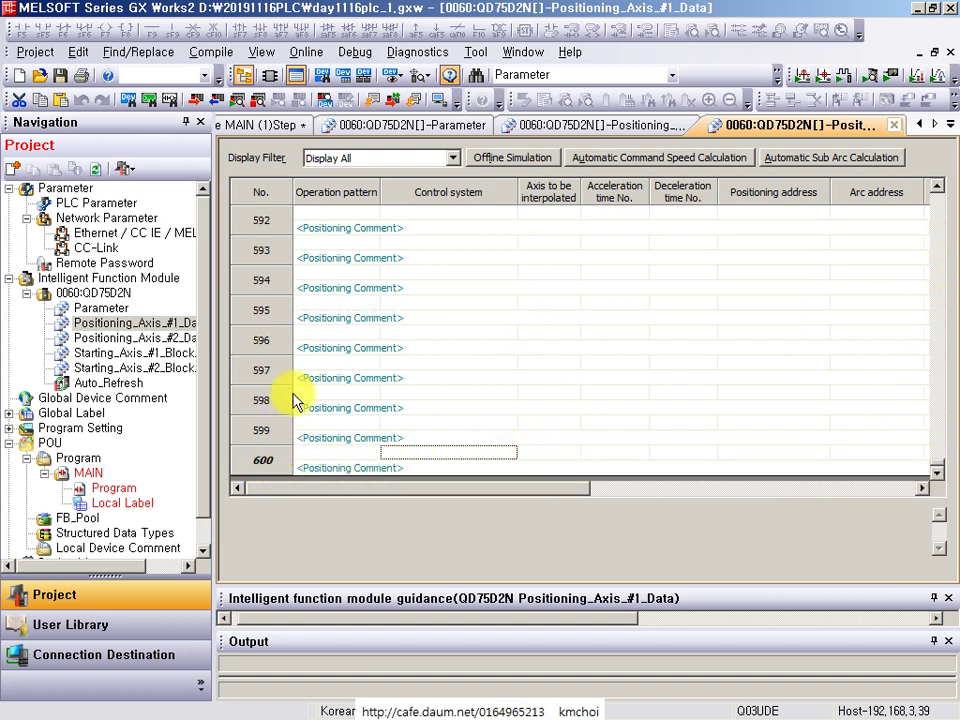
click(488, 349)
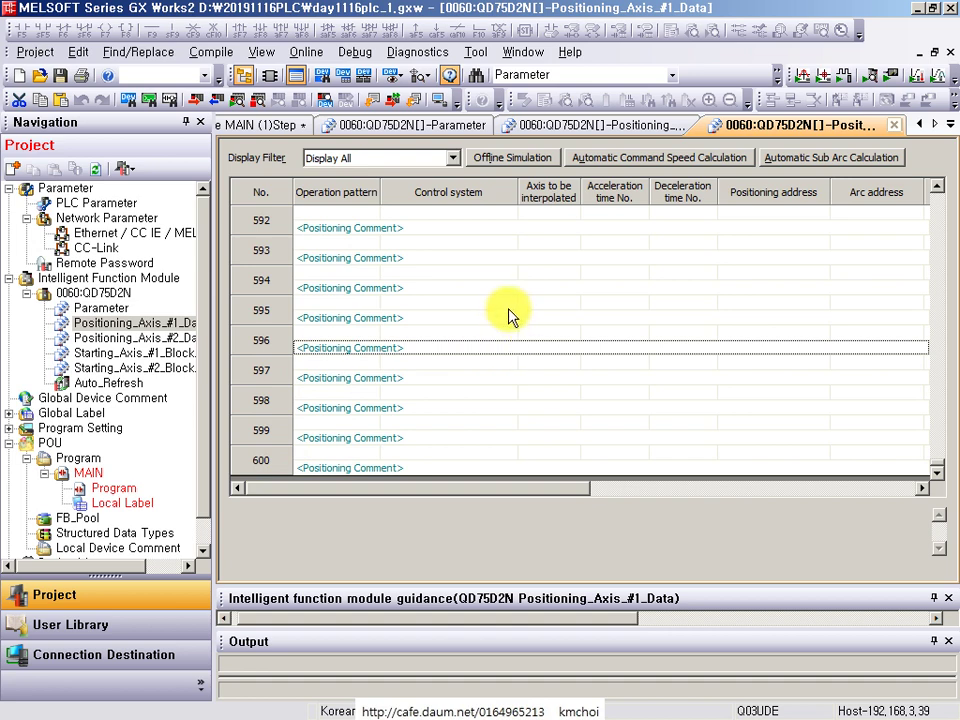
scroll(508, 311, up, 11)
scroll(367, 232, up, 11)
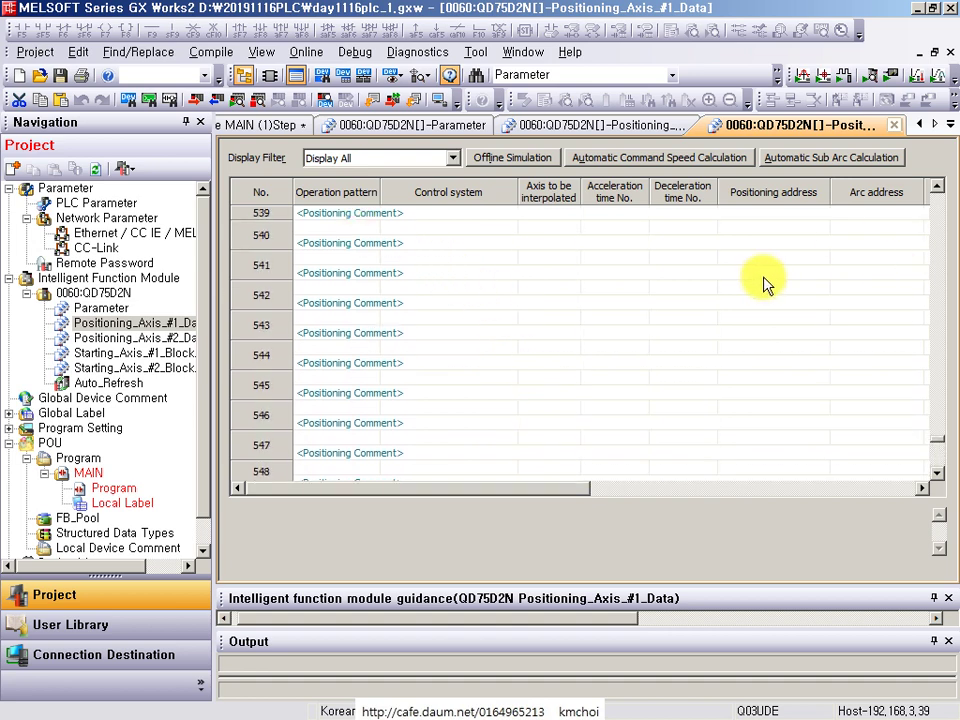
drag(938, 265, 930, 189)
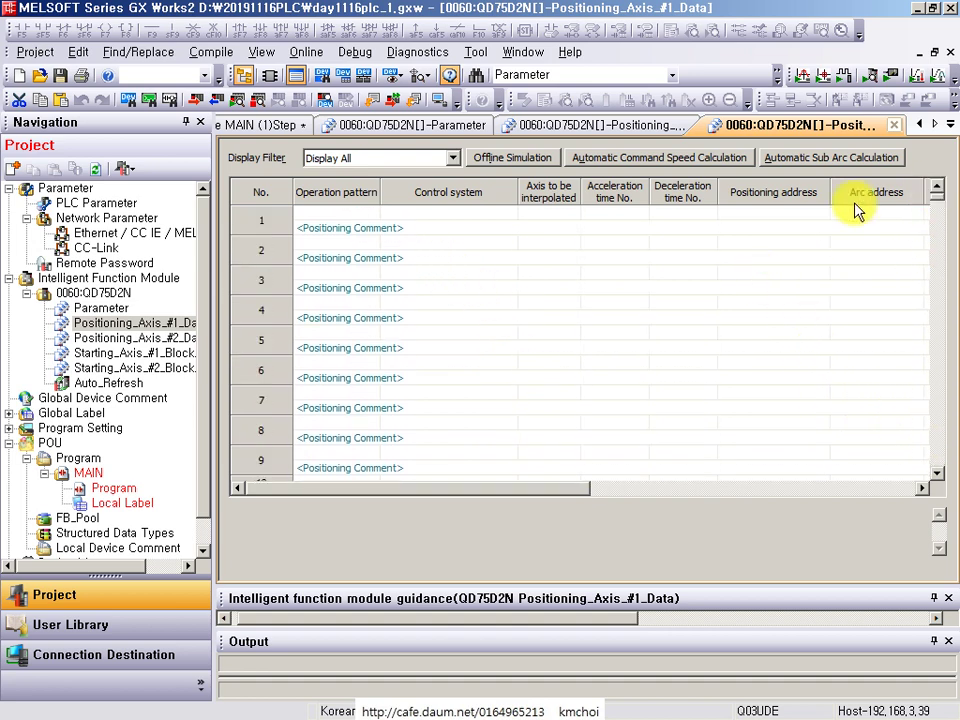
- For Axis #1 positioning data No. 1, choose operation pattern 0:END and control system 01h:ABS line 1
click(332, 191)
click(333, 218)
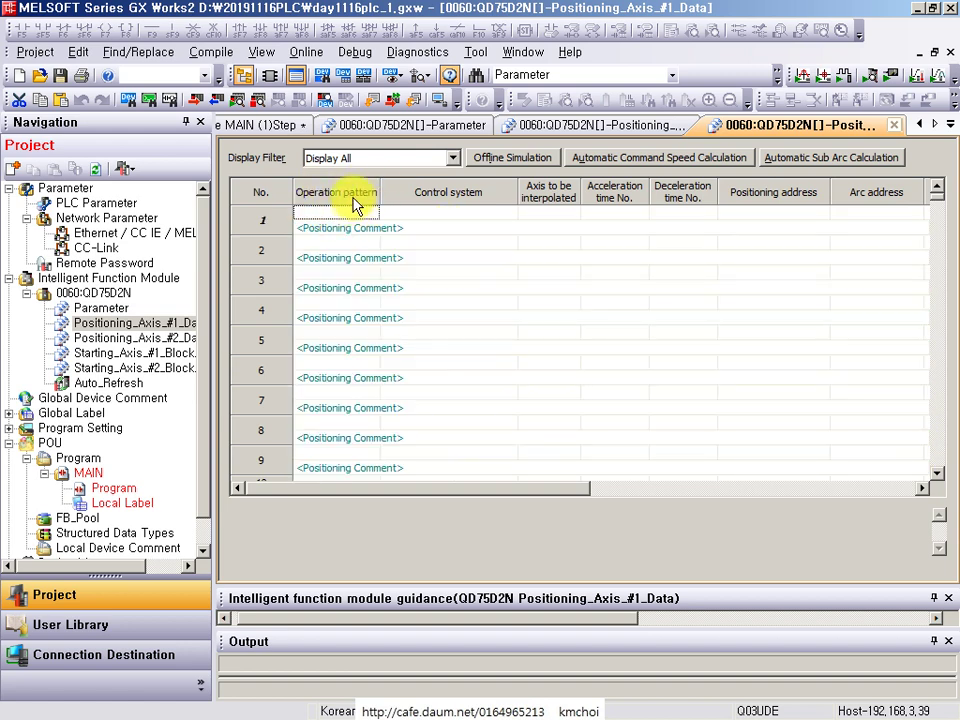
click(350, 219)
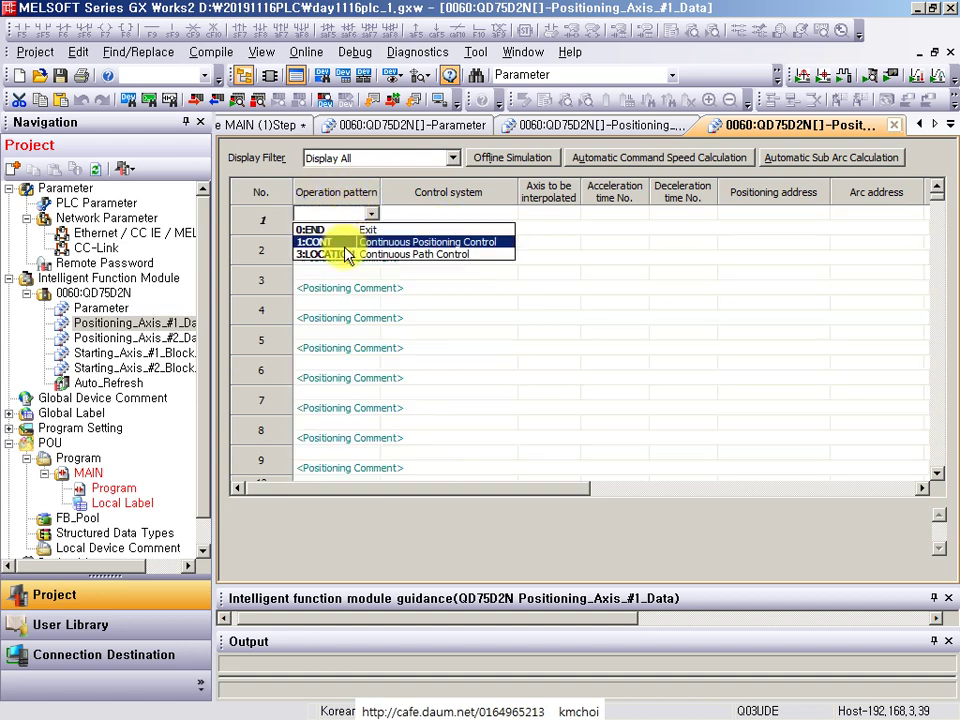
click(345, 231)
click(441, 227)
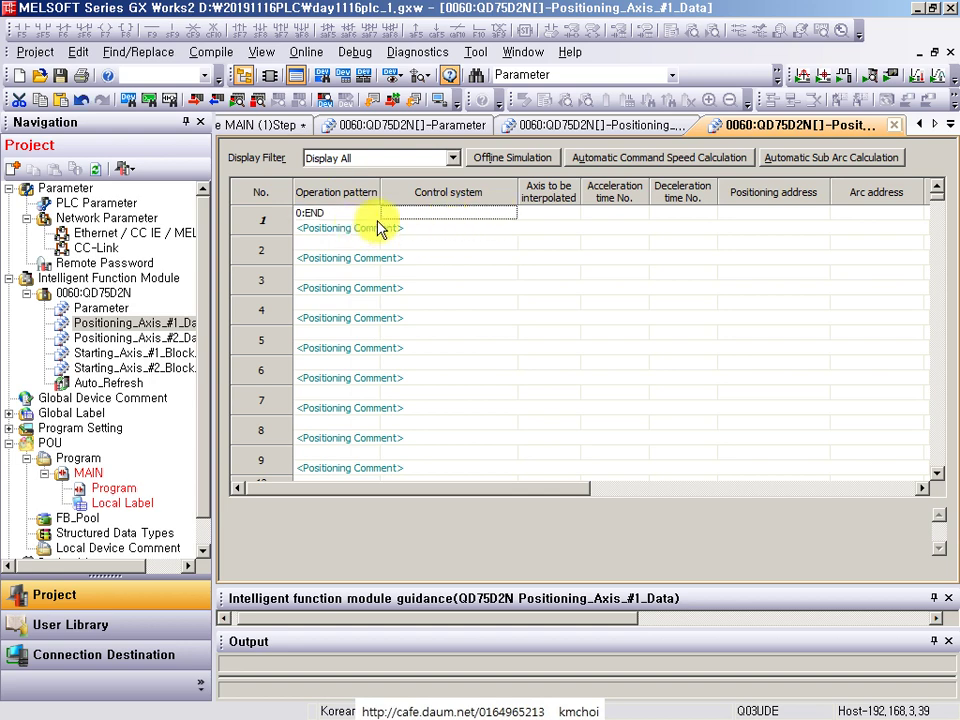
click(436, 224)
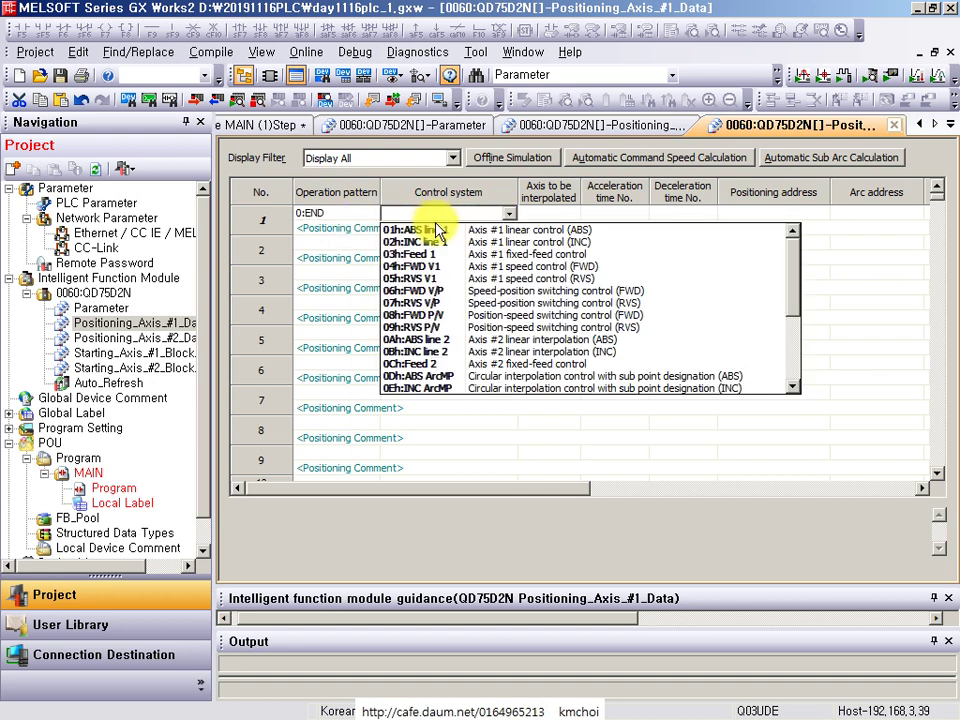
click(436, 228)
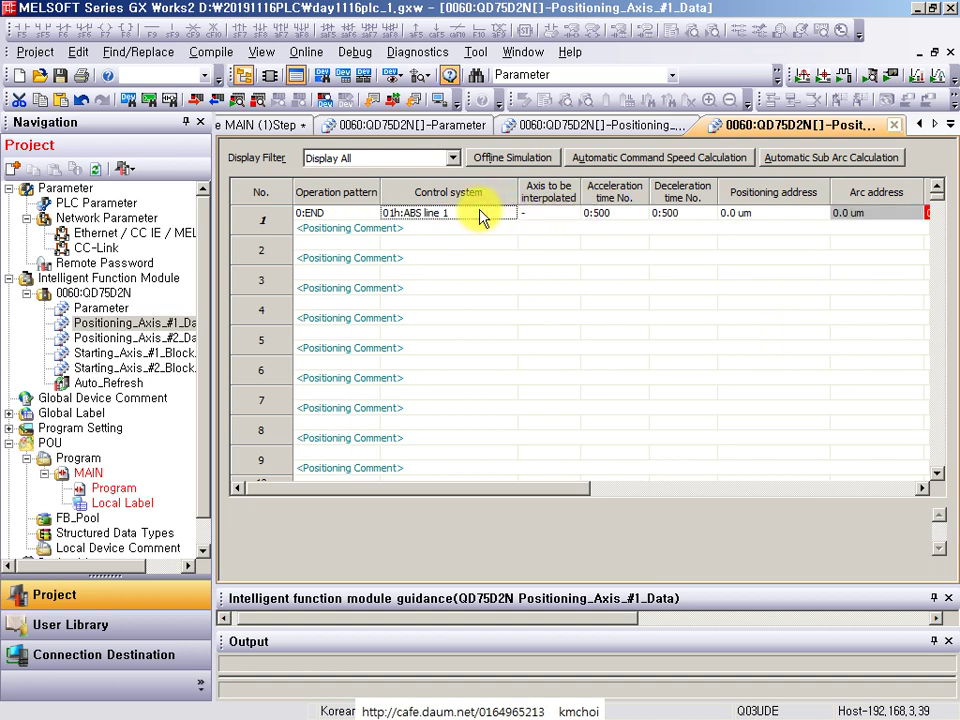
- Check the acceleration and deceleration time choices of data No. 1 against the Axis #1 times in the module parameters
click(602, 214)
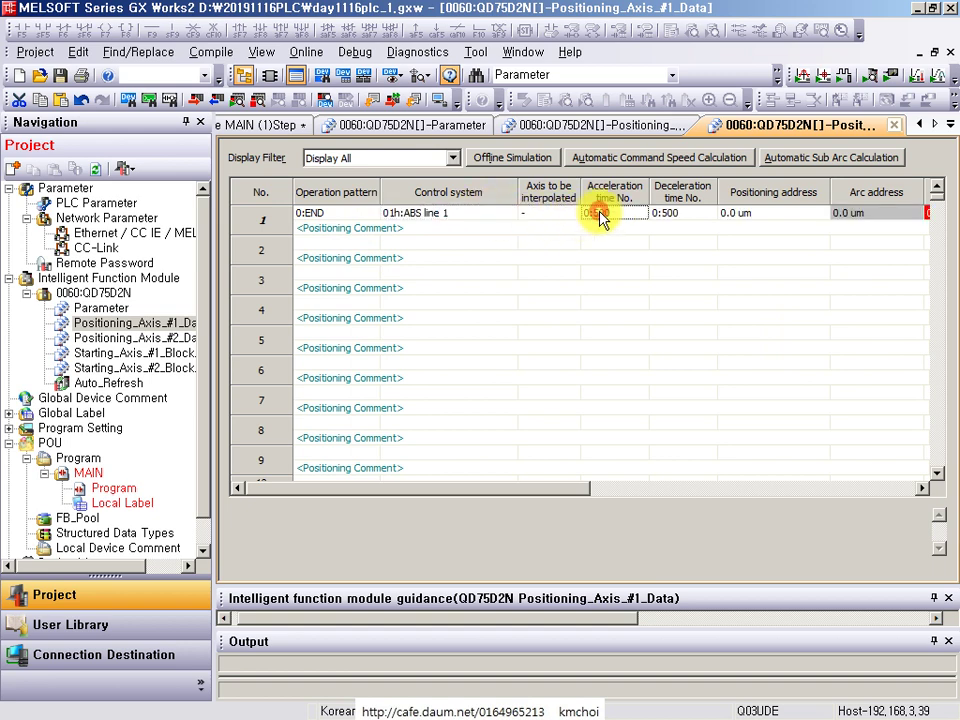
click(665, 215)
click(640, 214)
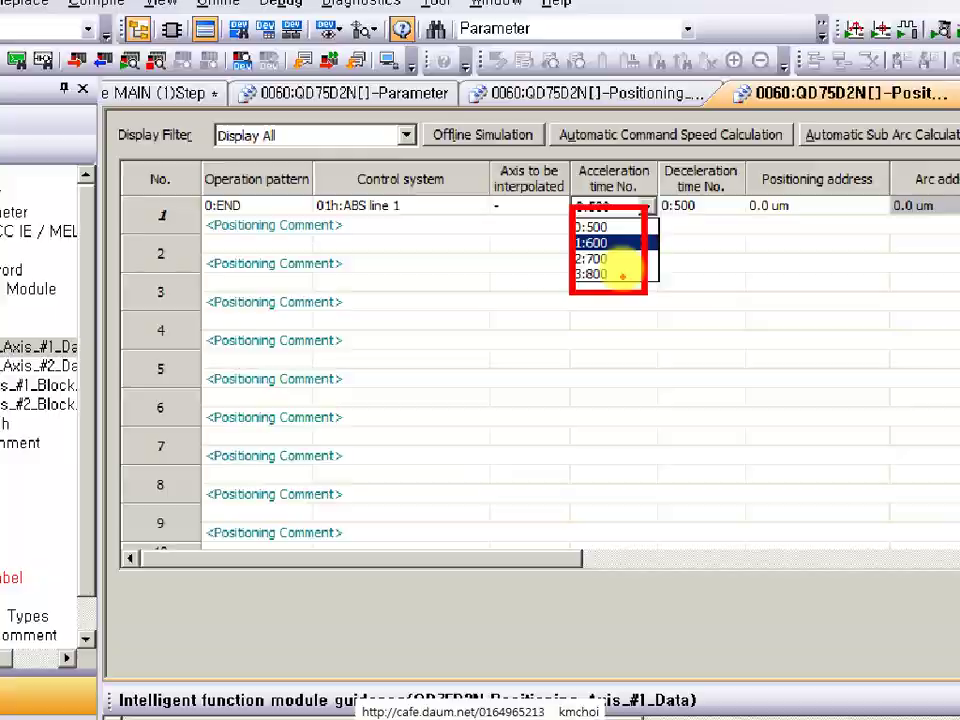
key(Escape)
double_click(100, 307)
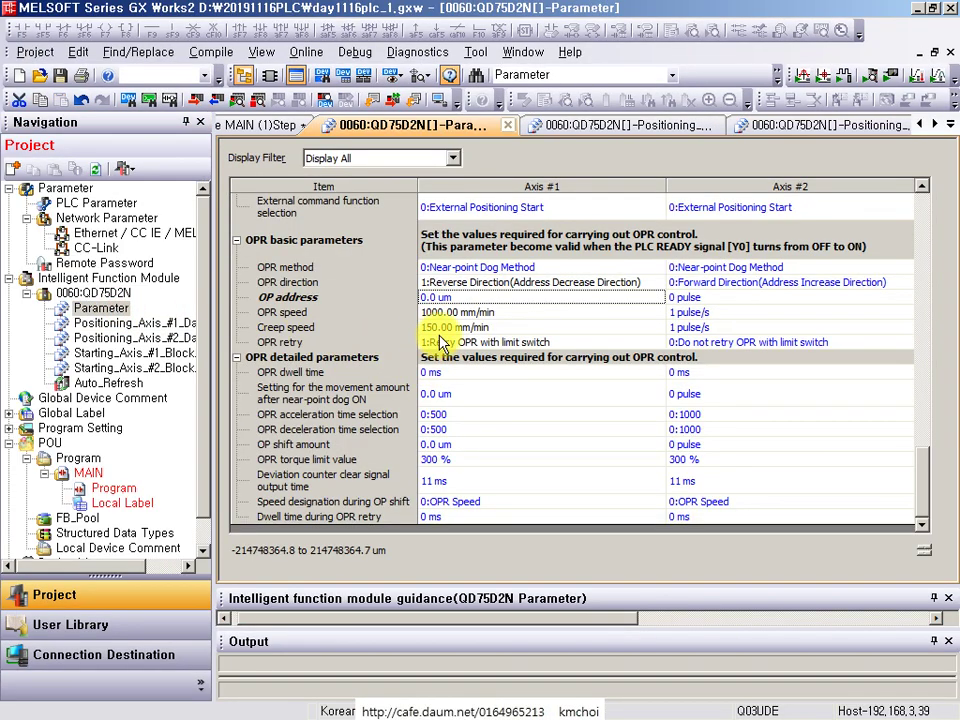
scroll(472, 345, up, 10)
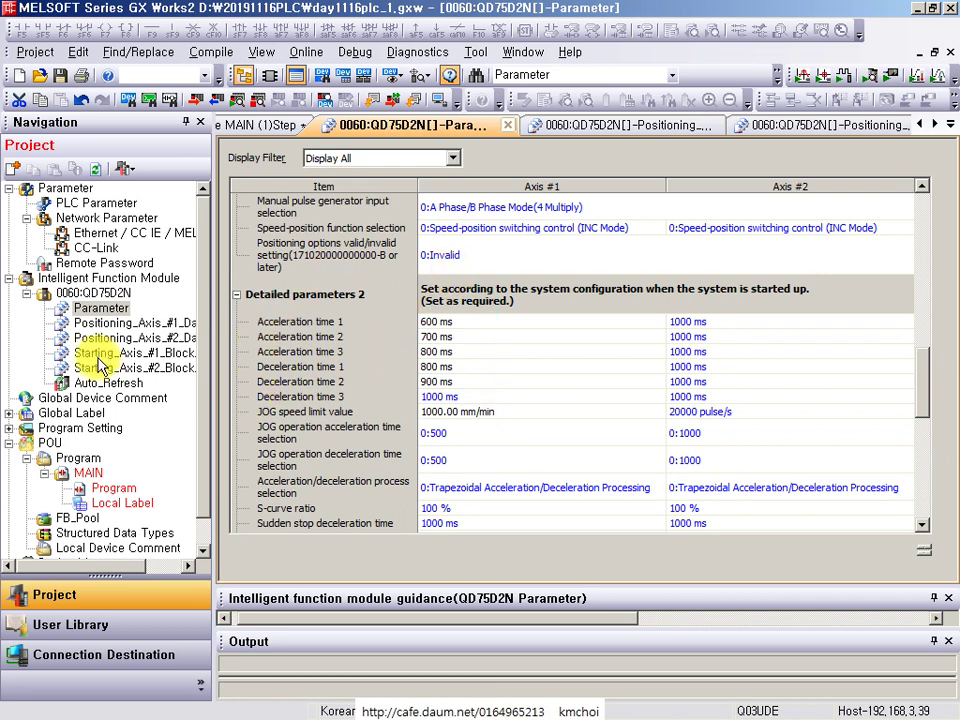
click(142, 324)
double_click(142, 324)
click(673, 213)
click(690, 212)
click(684, 210)
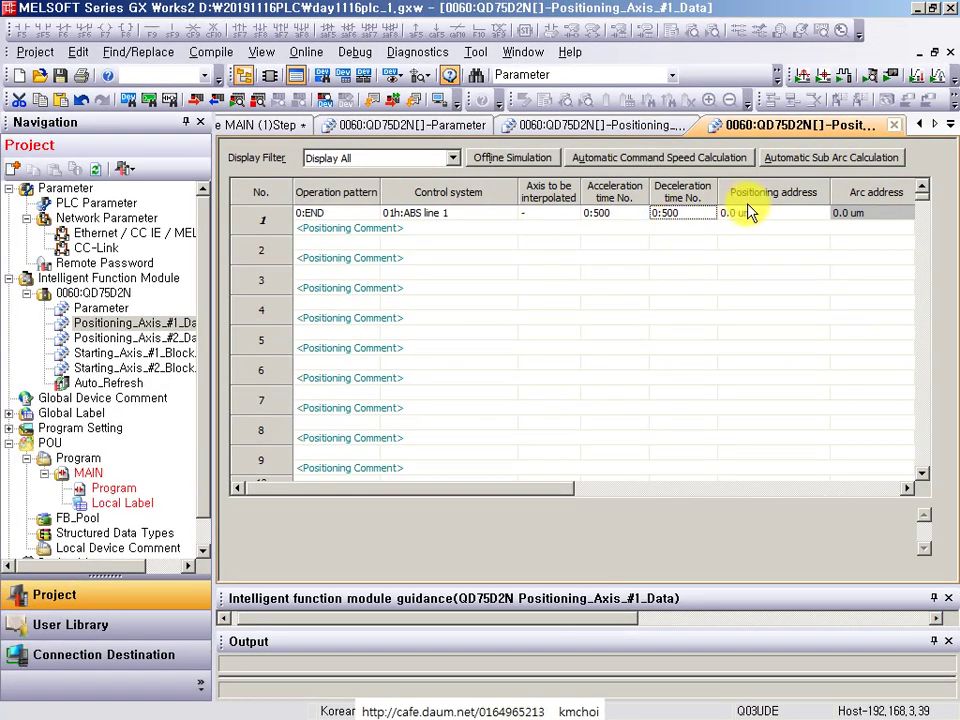
- Set the positioning address of Axis #1 data No. 1 to 10000.0 um
click(748, 213)
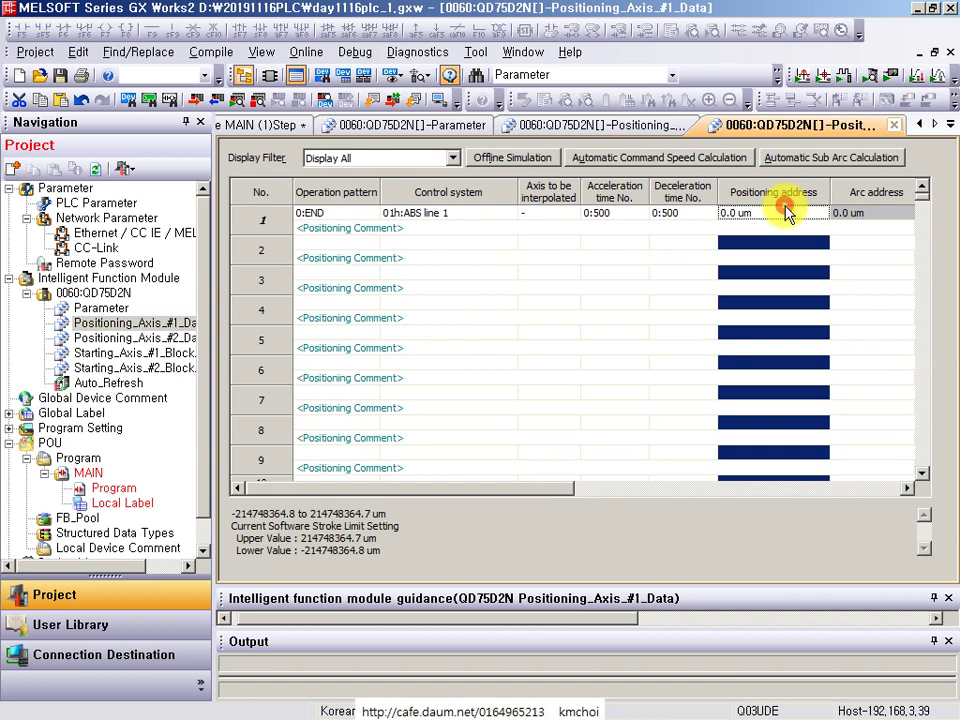
click(786, 213)
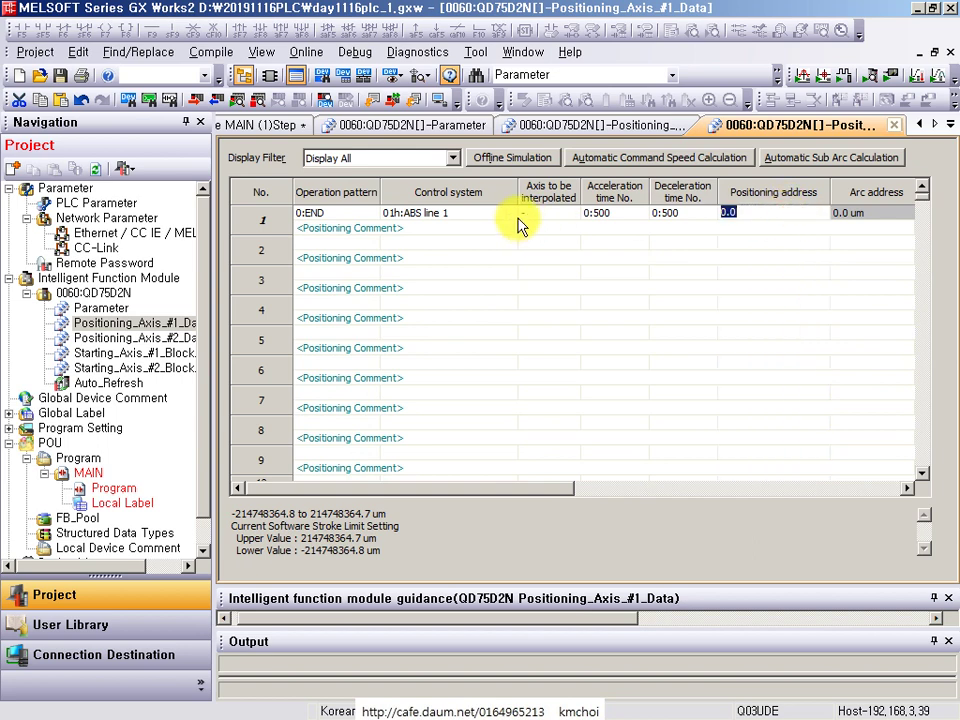
text(10000)
key(Return)
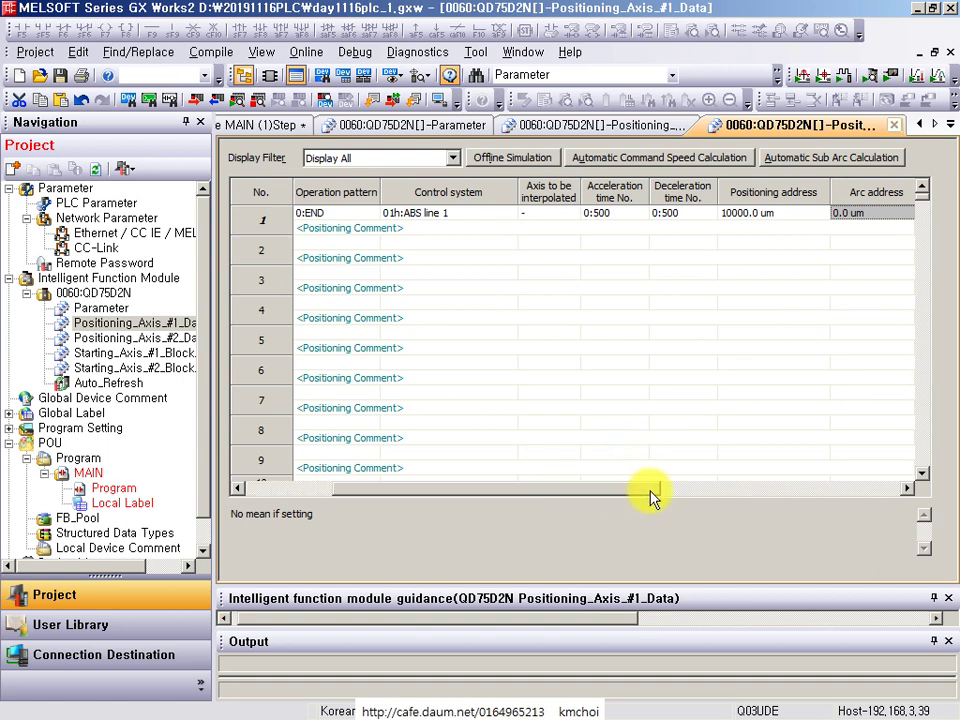
- Set the command speed of Axis #1 data No. 1 to 1000.00 mm/min
click(655, 489)
click(645, 489)
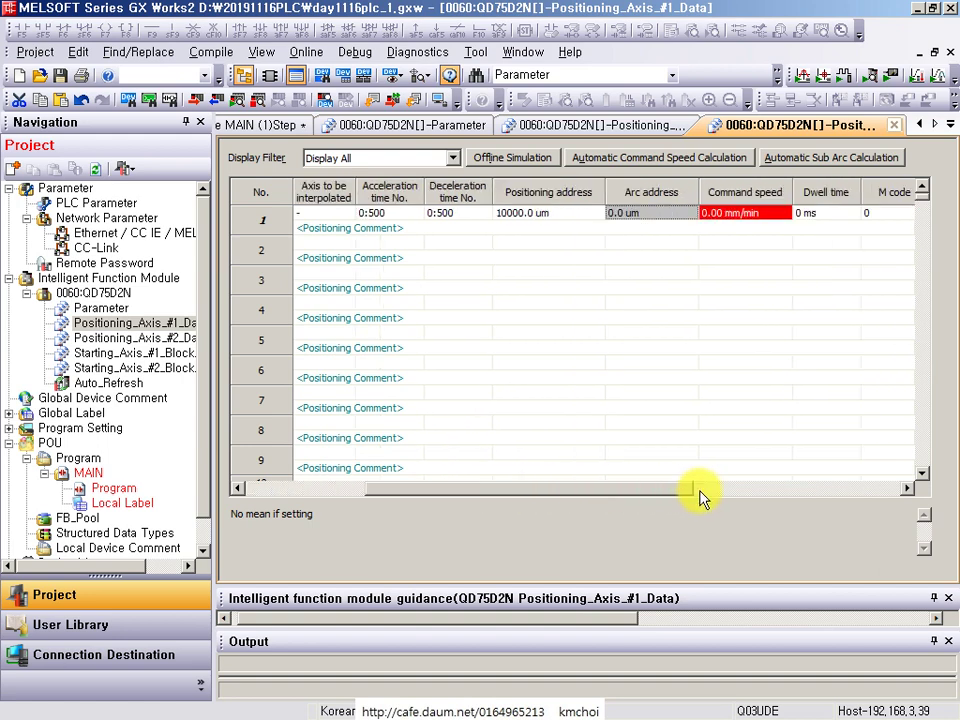
click(528, 213)
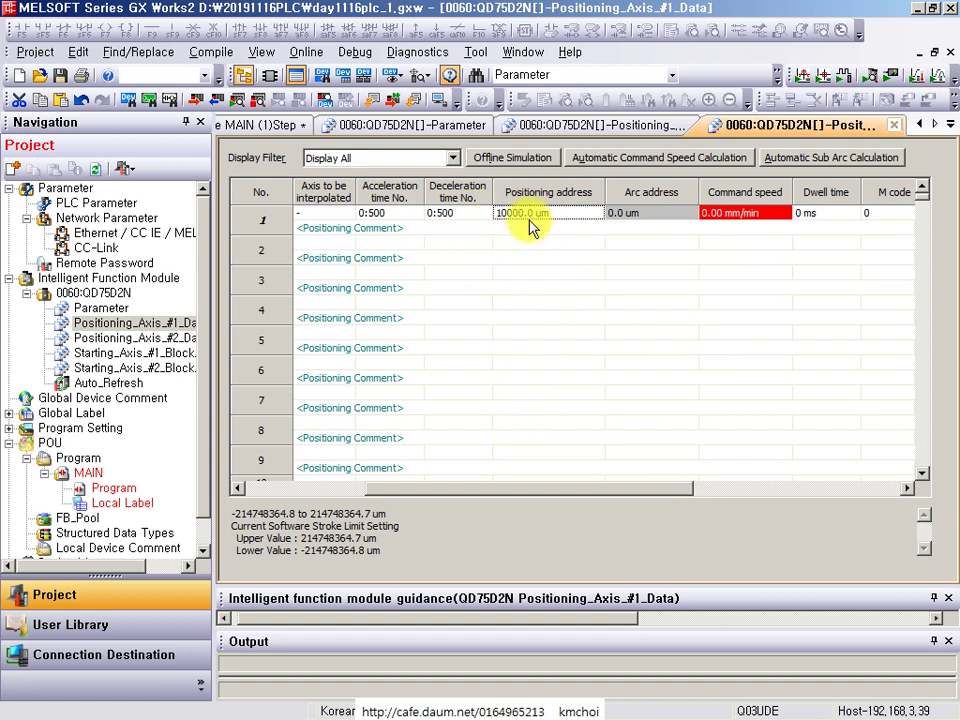
mouse_move(485, 181)
mouse_down()
mouse_move(581, 239)
mouse_move(603, 231)
mouse_up()
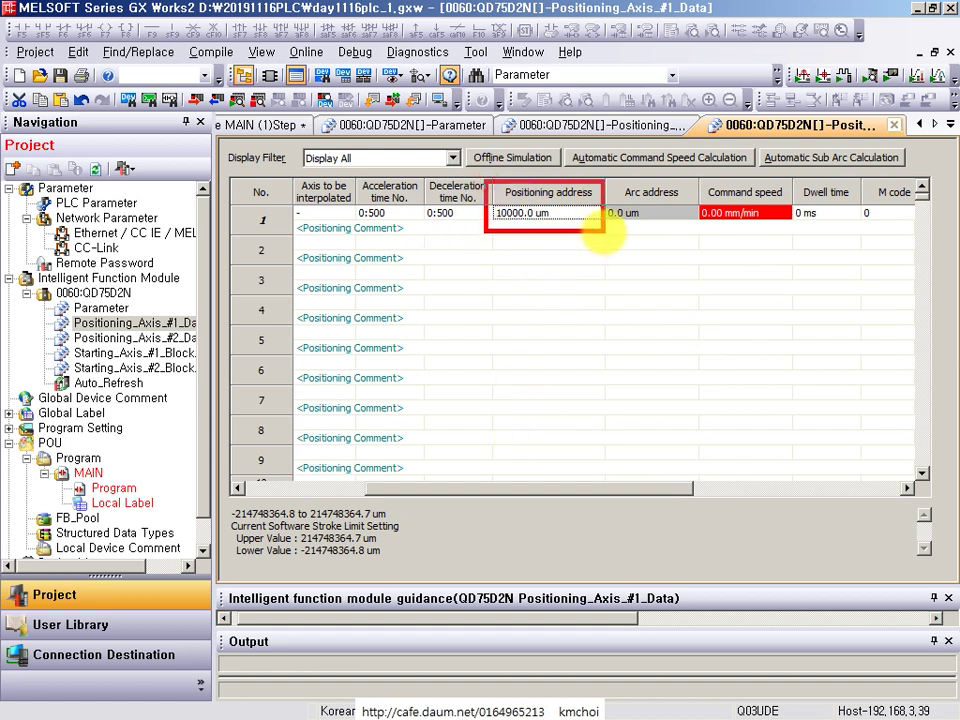
drag(697, 181, 792, 234)
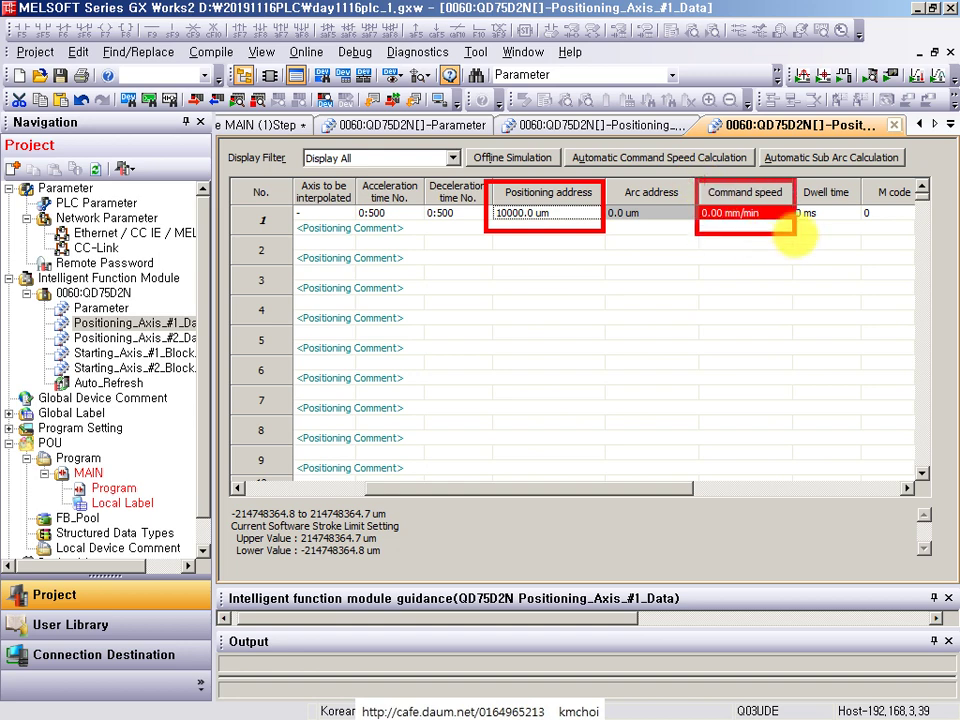
double_click(748, 214)
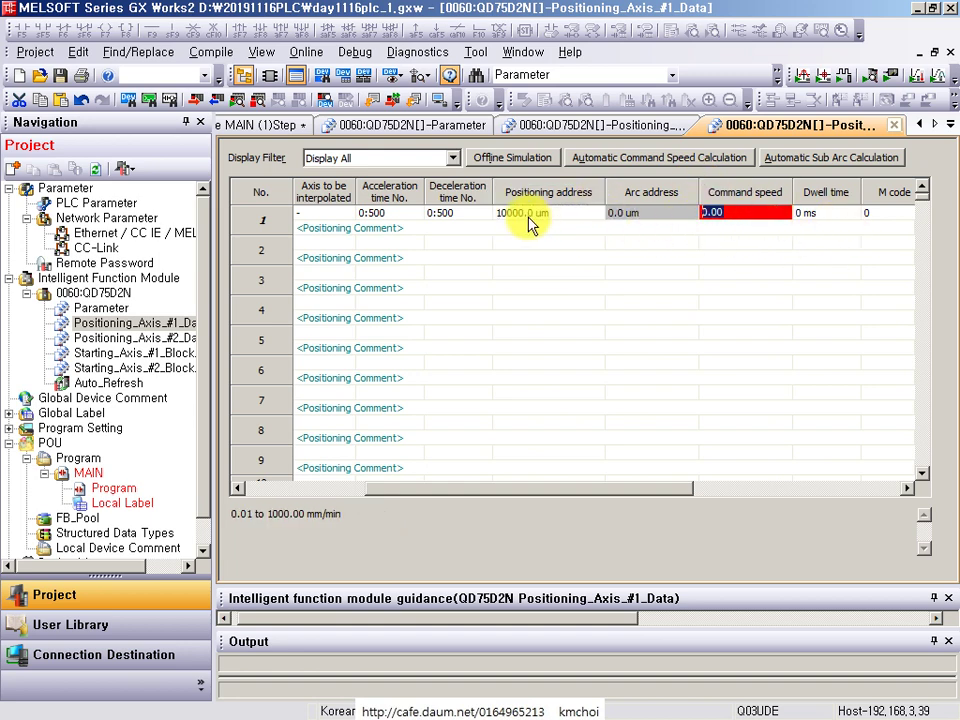
text(1000)
key(Return)
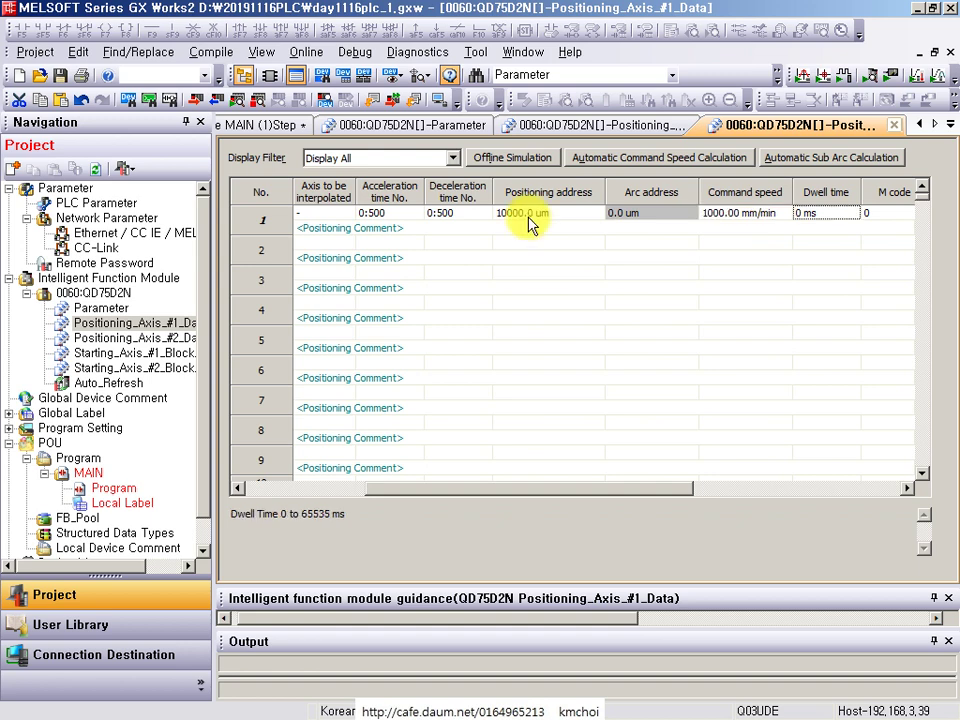
- Change the operation pattern of Axis #1 data No. 1 to 1:CONT, continuous positioning control
drag(536, 489, 396, 486)
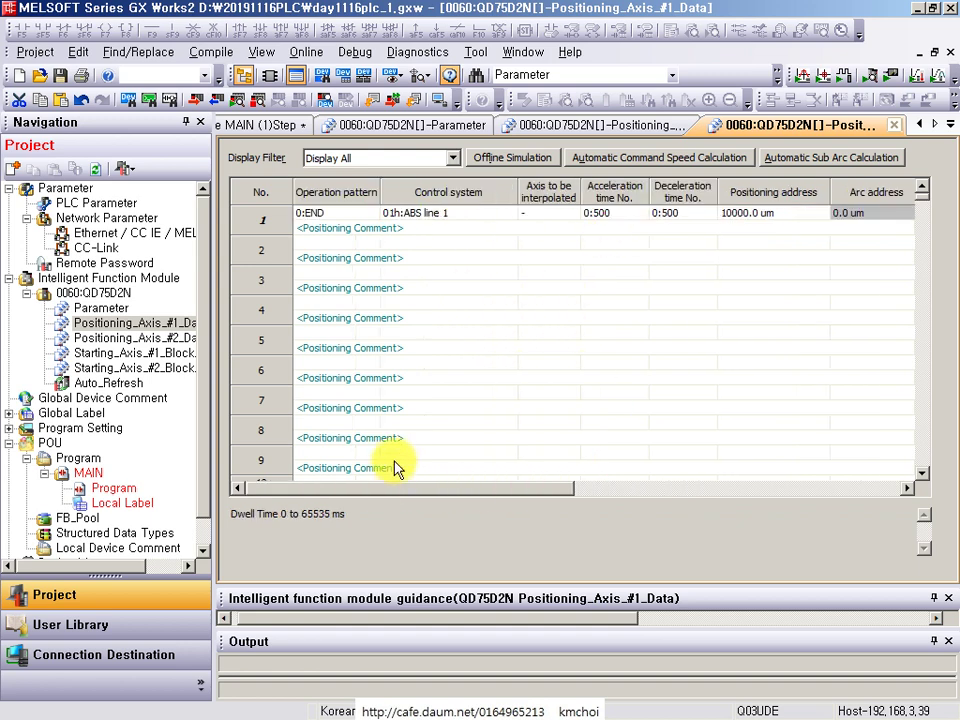
click(428, 213)
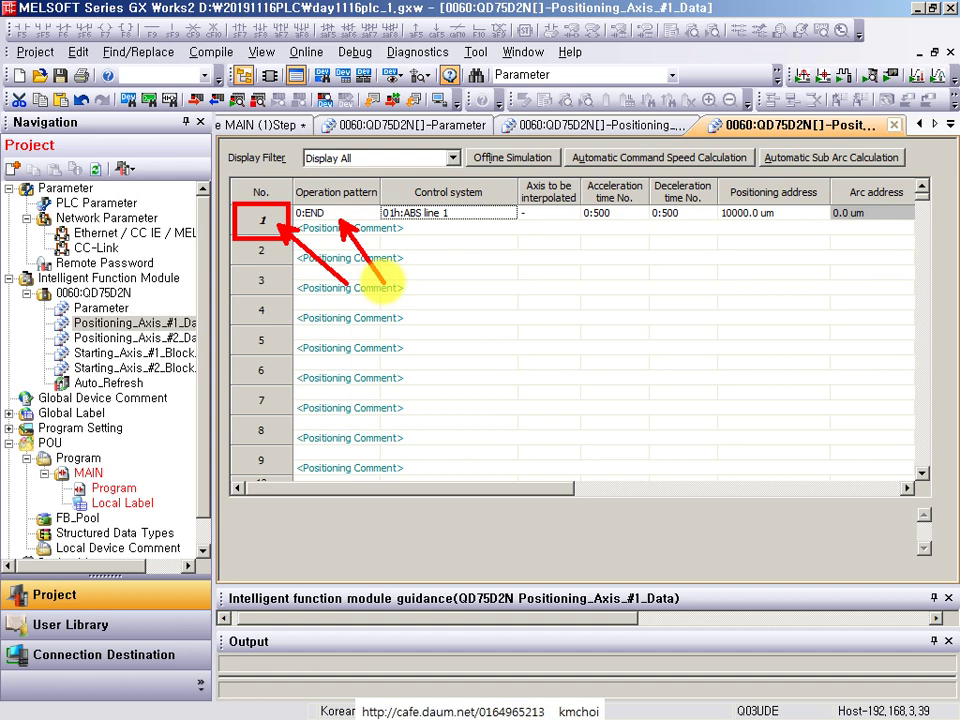
click(336, 215)
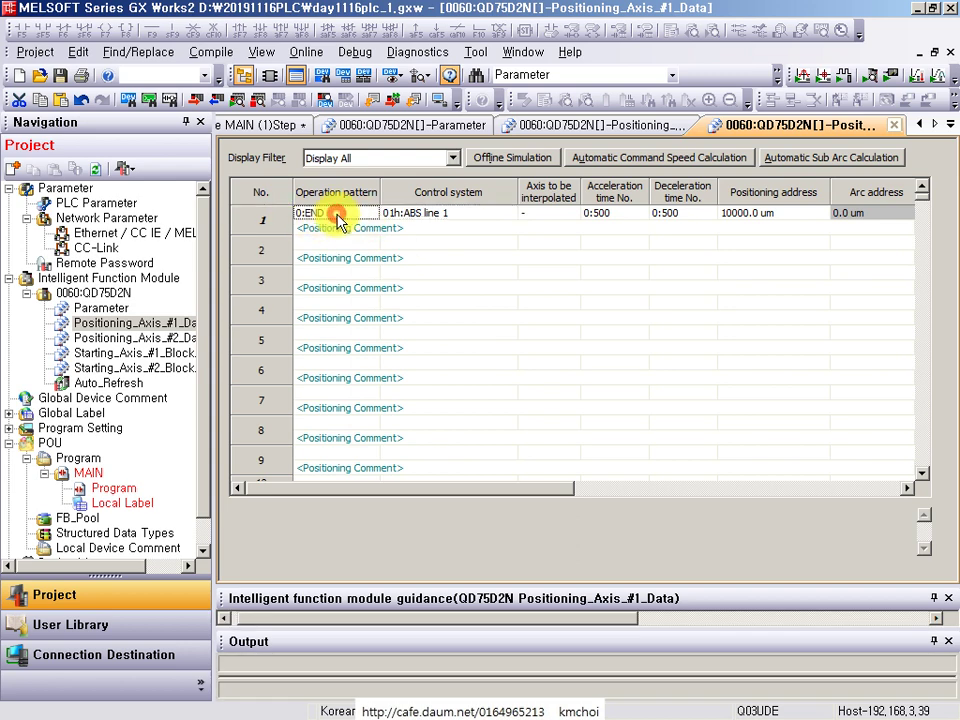
click(336, 215)
click(336, 229)
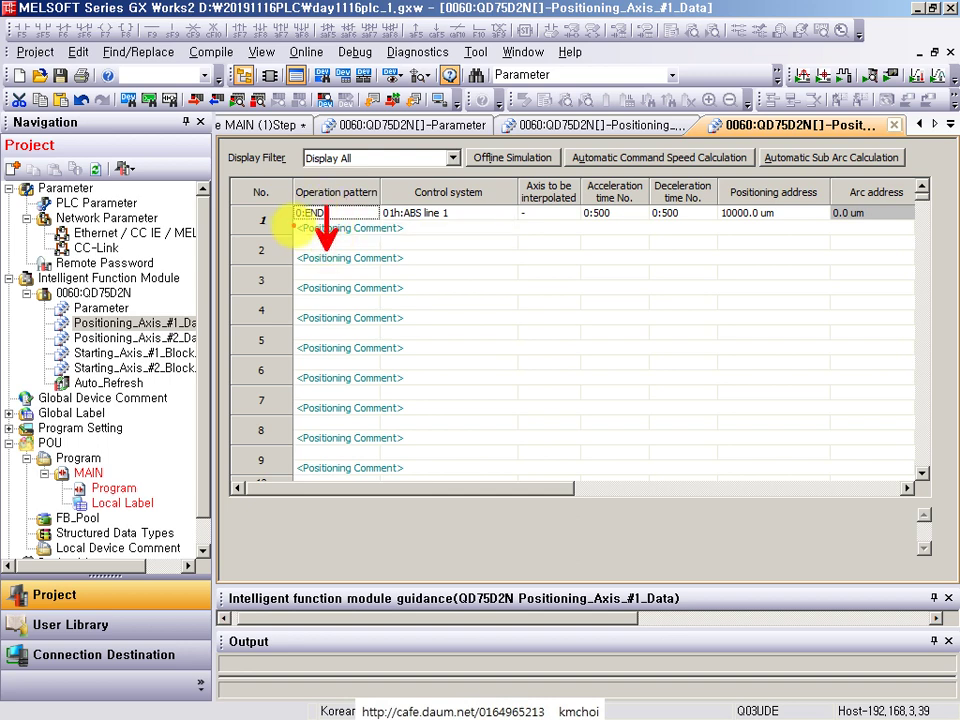
click(351, 214)
click(338, 238)
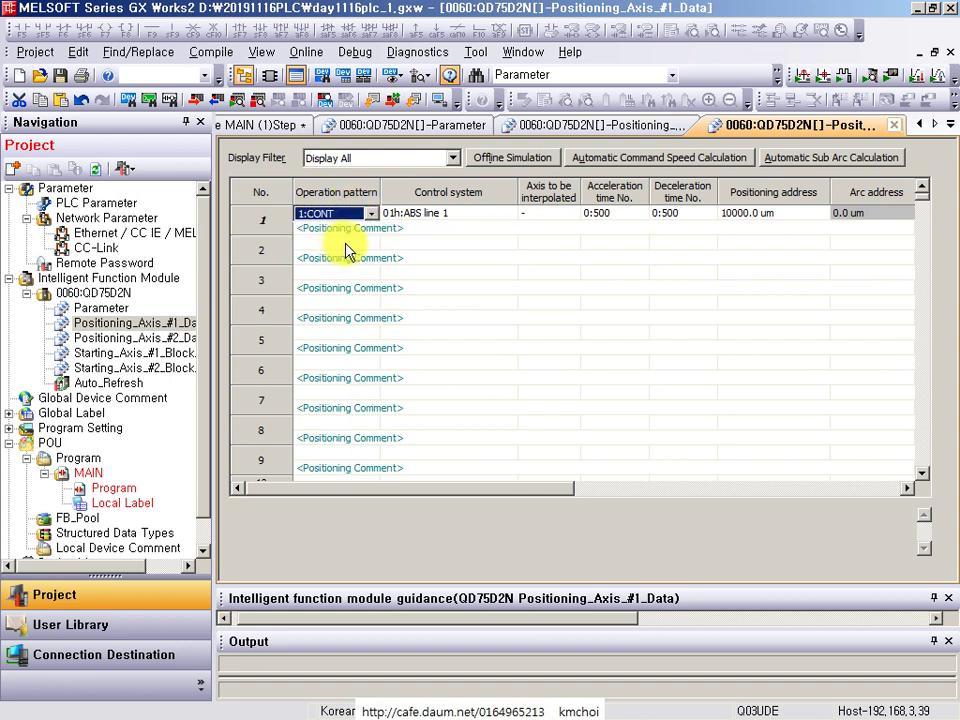
click(316, 216)
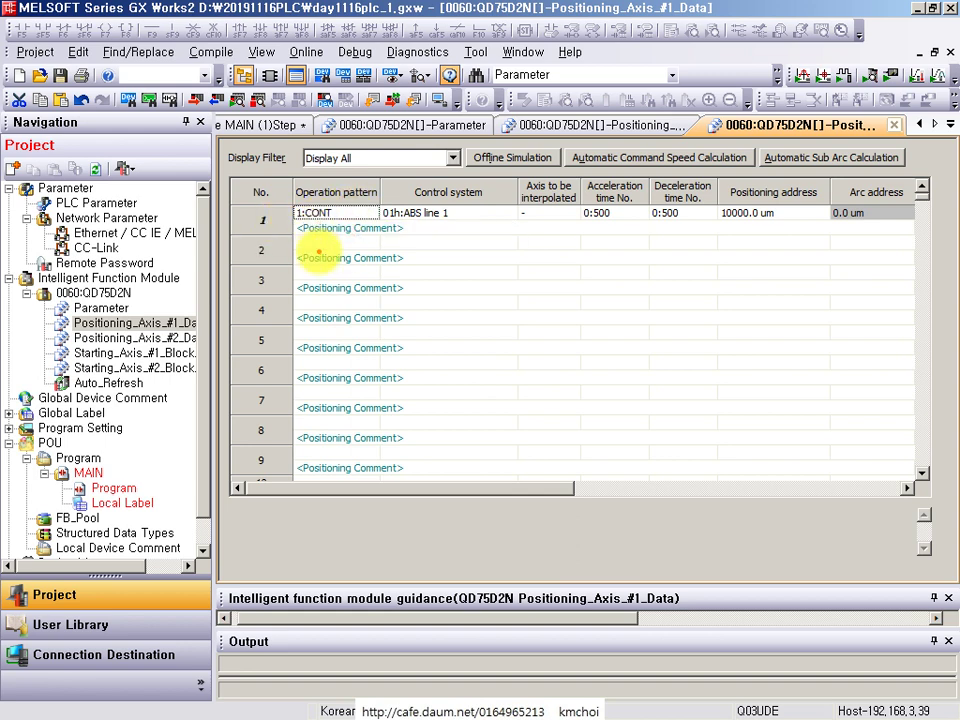
- Try the 3:LOCATION continuous path pattern on Axis #1 data No. 1, and switch it back to 1:CONT
click(340, 214)
click(323, 260)
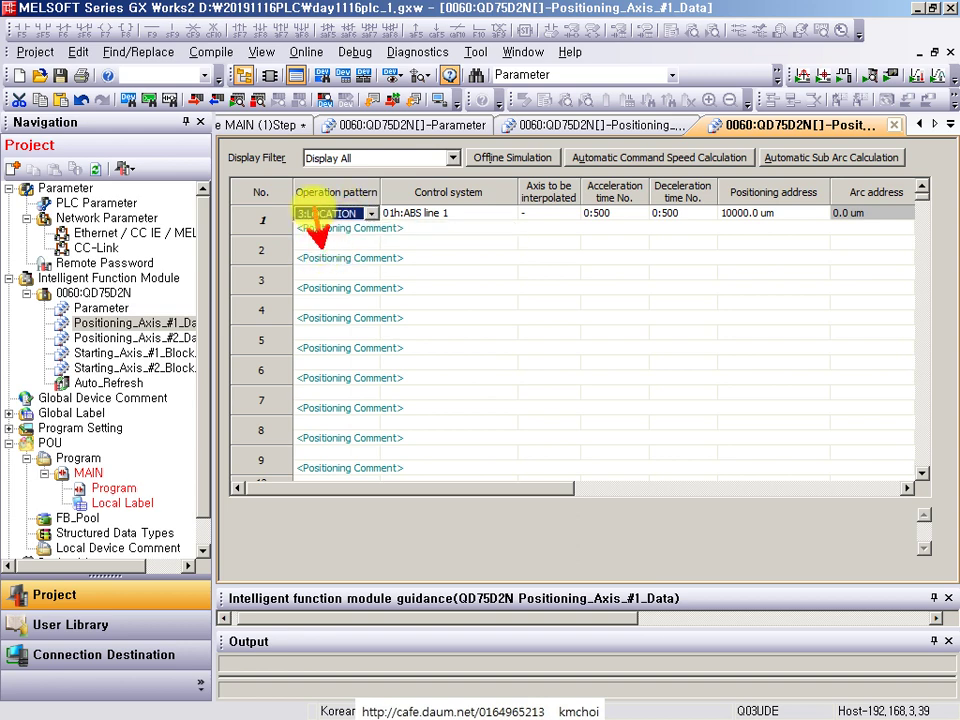
click(340, 214)
click(338, 234)
- Set the operation pattern of Axis #1 data No. 1 to 0:END
click(320, 213)
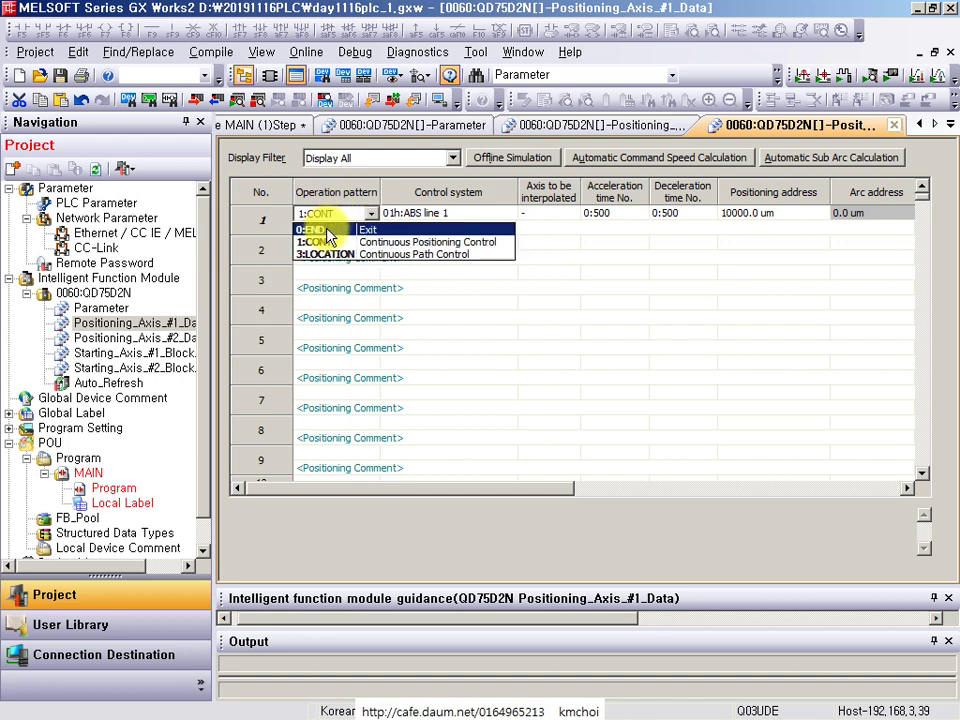
click(326, 231)
click(259, 214)
drag(330, 233, 346, 288)
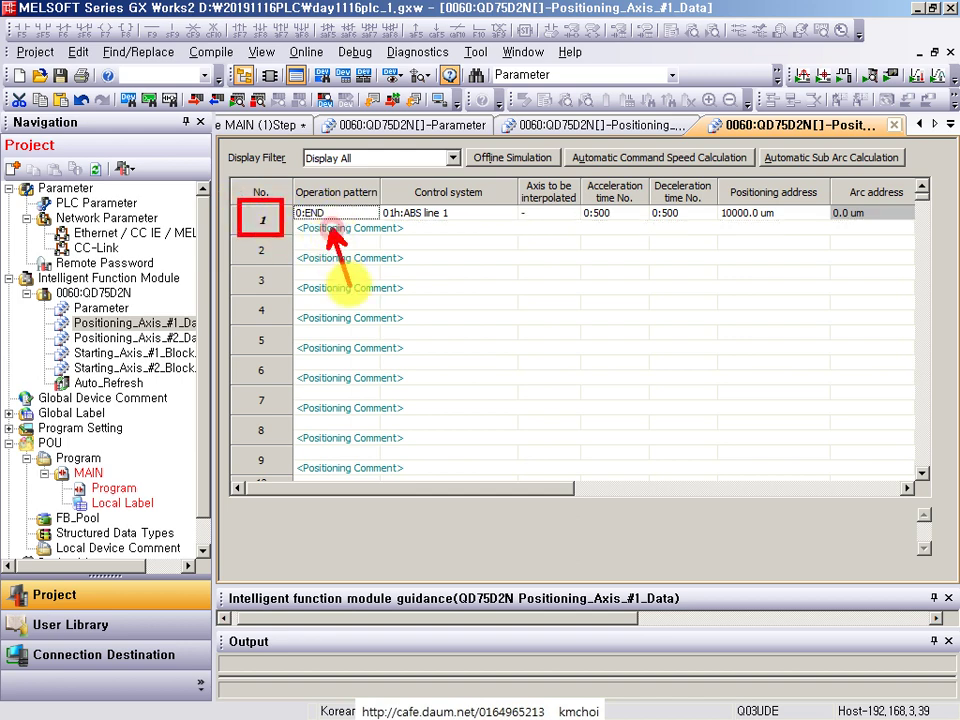
mouse_move(252, 250)
mouse_down()
mouse_move(290, 268)
mouse_move(262, 284)
mouse_up()
click(315, 271)
key(Escape)
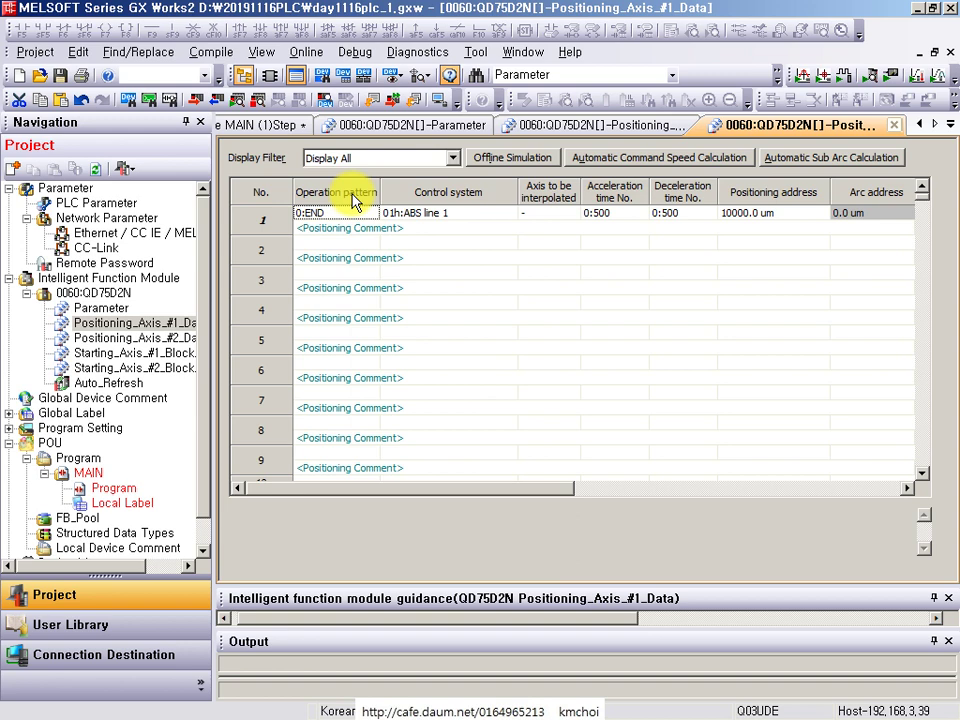
- Review the control system, positioning address and command speed of data No. 1 against the machine in the camera view
click(432, 214)
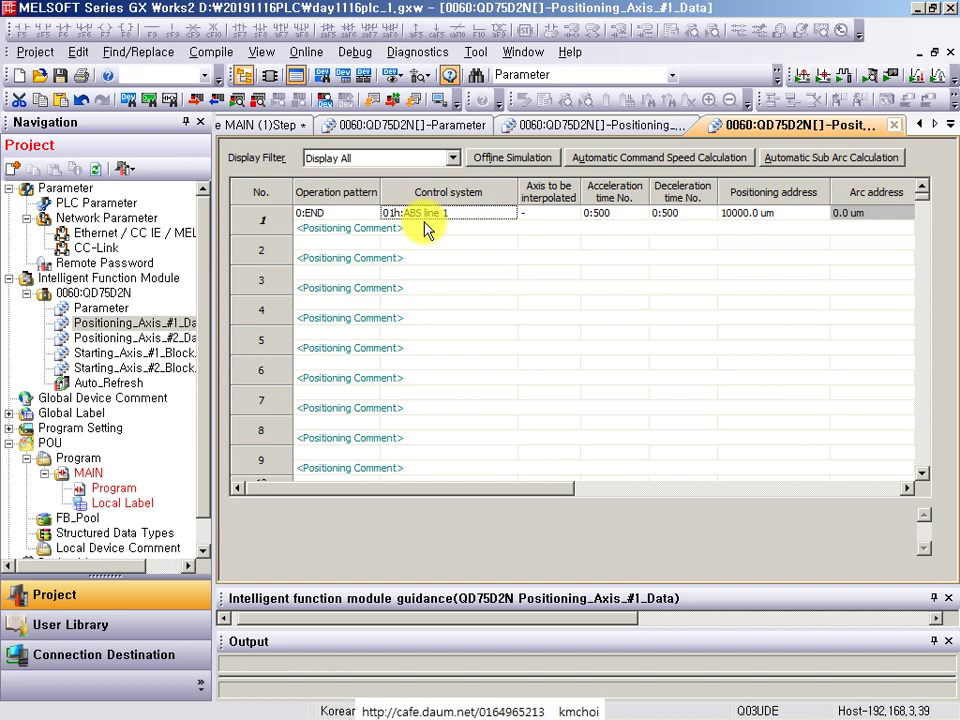
key(alt+Tab)
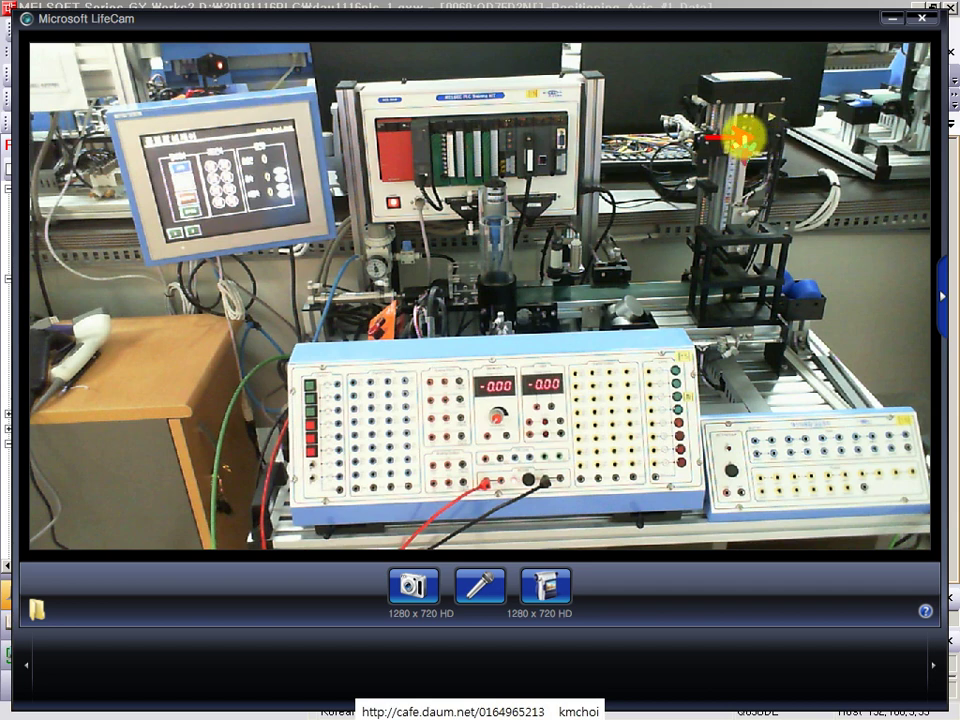
key(alt+Tab)
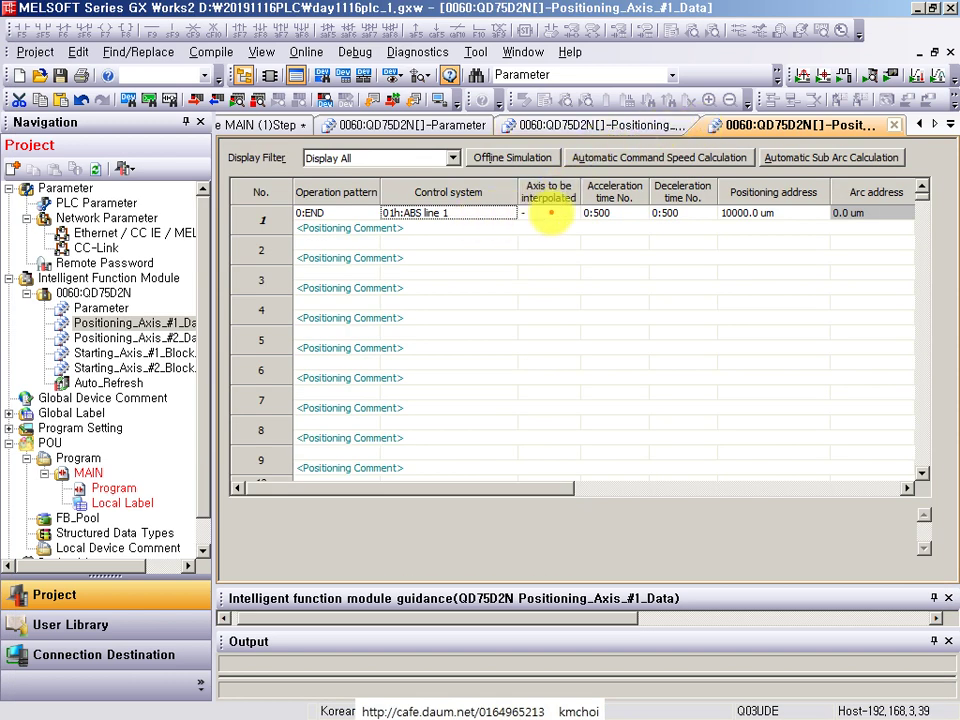
mouse_move(376, 195)
mouse_down()
mouse_move(420, 227)
mouse_move(466, 236)
mouse_up()
drag(741, 222, 763, 297)
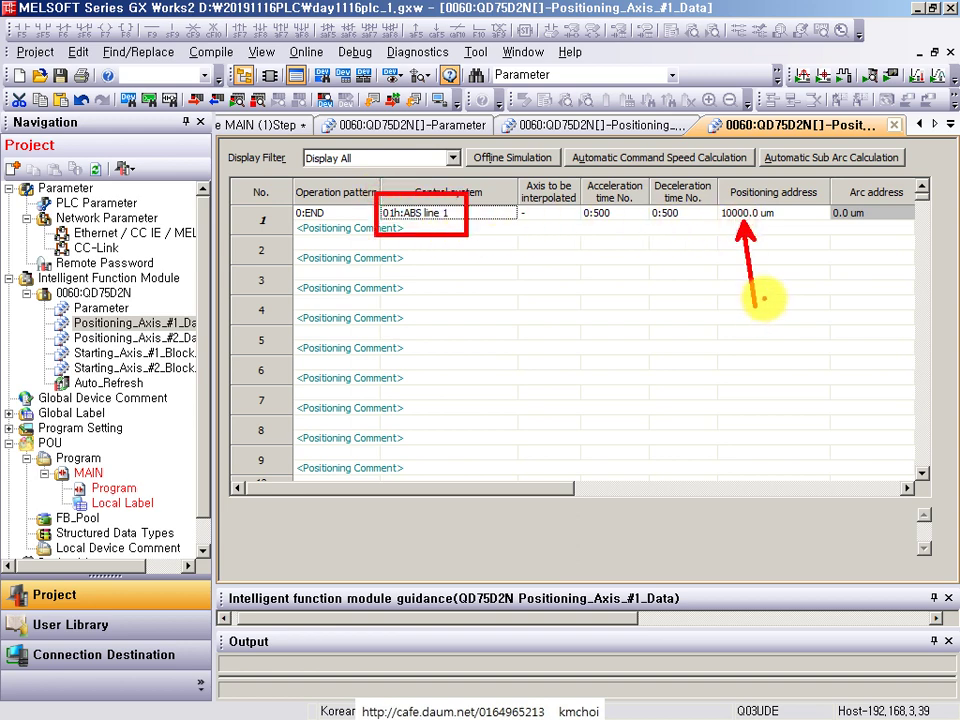
key(Escape)
drag(553, 489, 757, 489)
drag(600, 224, 597, 308)
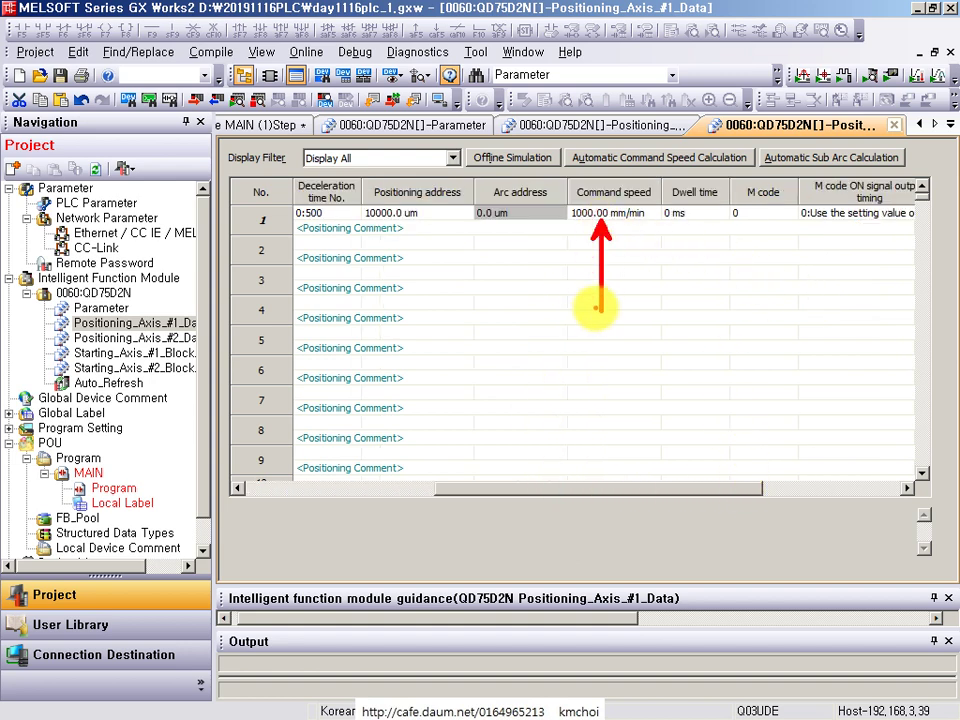
key(Escape)
drag(639, 488, 478, 466)
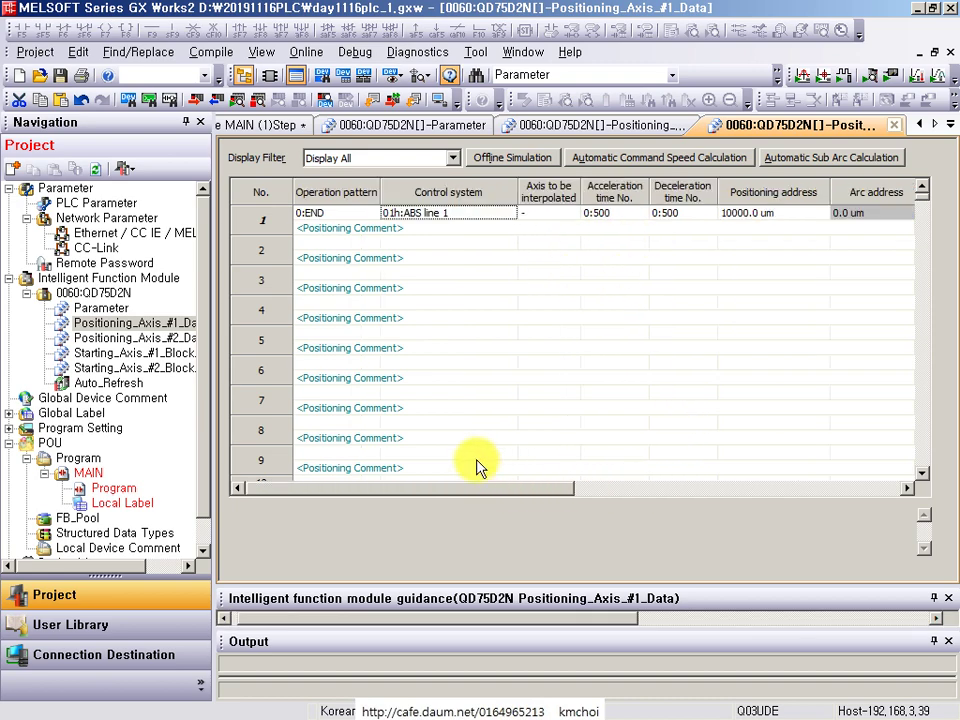
- Auto-hide the project navigation pane to widen the positioning data table
drag(214, 266, 211, 266)
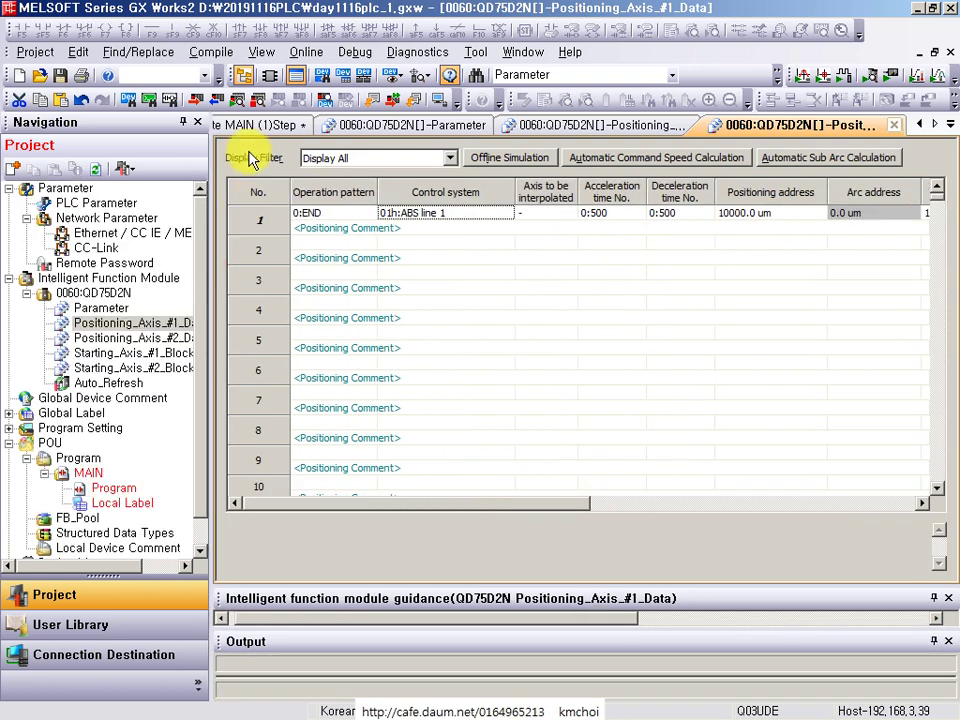
click(182, 122)
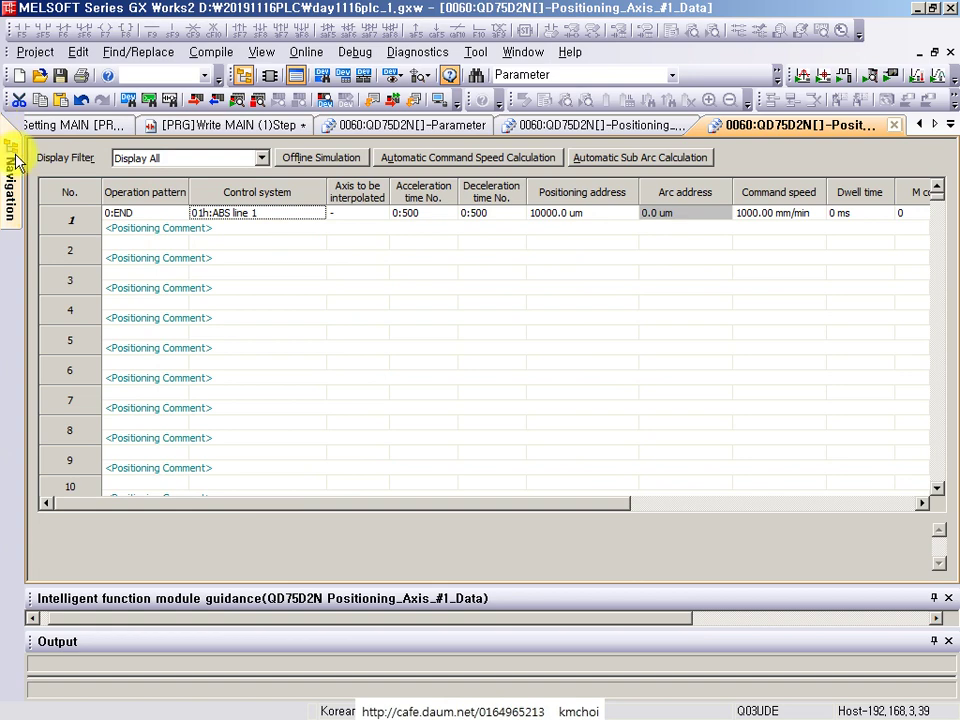
mouse_move(15, 160)
click(207, 125)
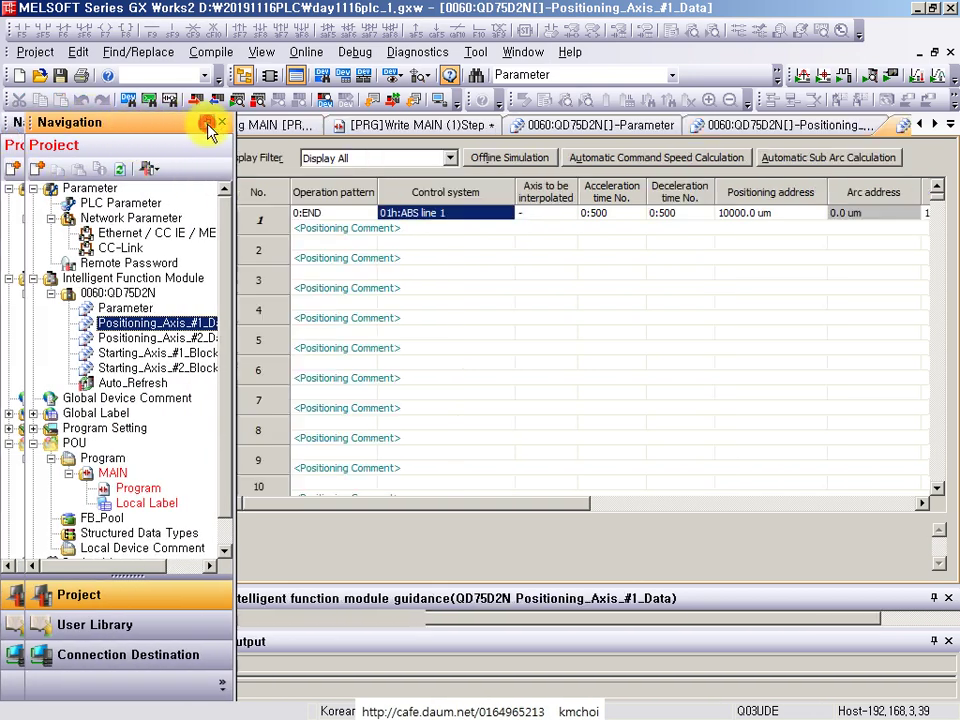
click(205, 124)
- Set Axis #1 data No. 2 to operation pattern 1:CONT with control system 01h:ABS line 1
click(143, 245)
click(143, 245)
click(145, 244)
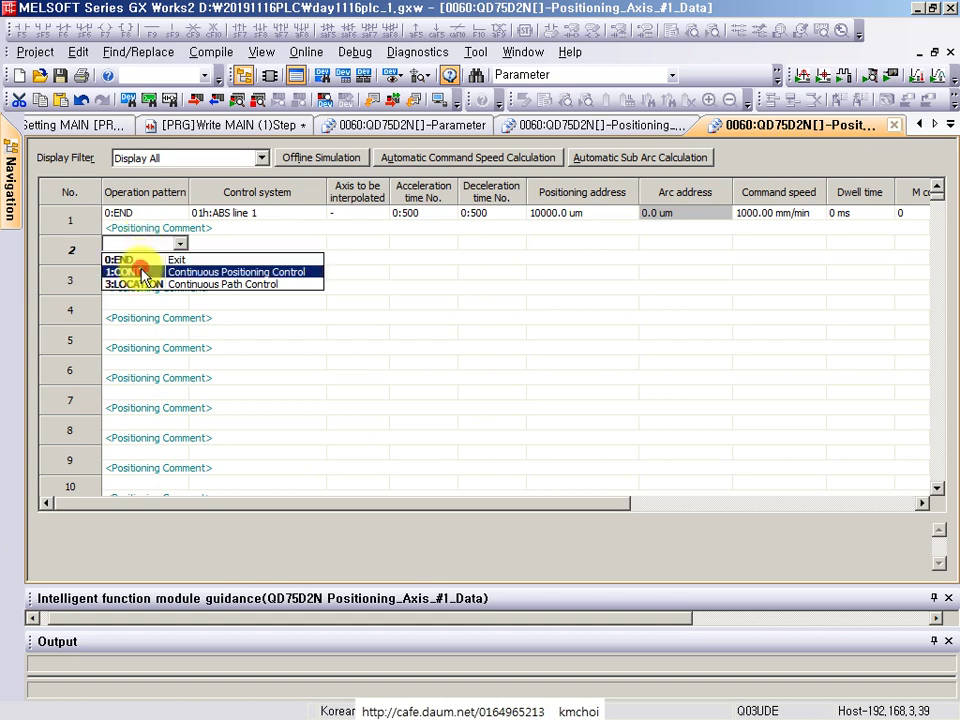
click(145, 272)
click(246, 243)
click(244, 244)
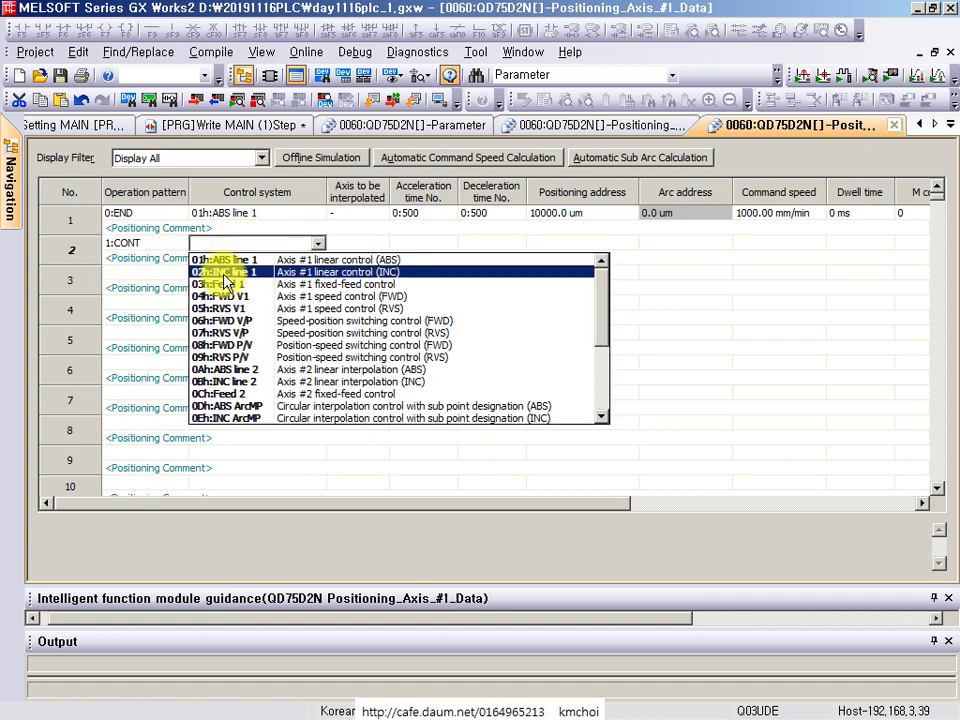
click(237, 262)
click(619, 244)
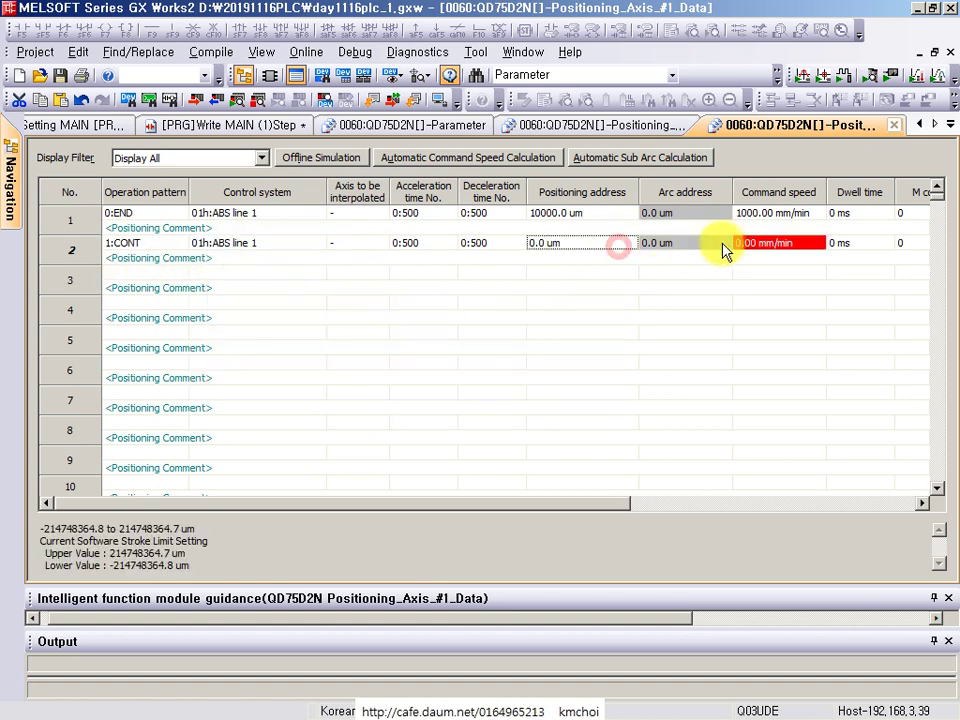
click(766, 244)
text(50)
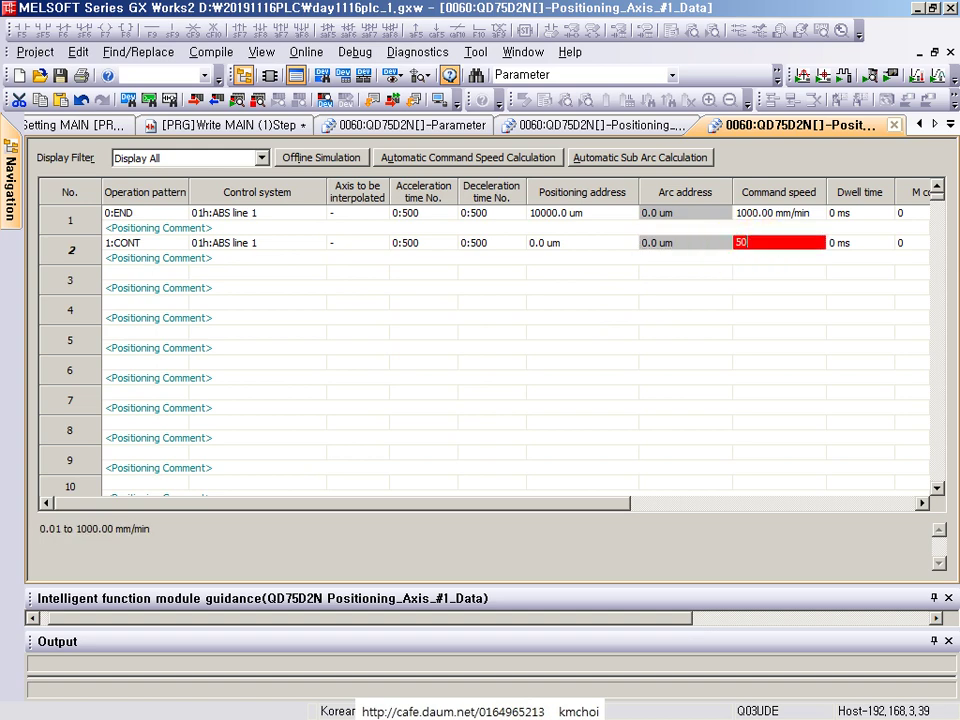
text(000)
key(Return)
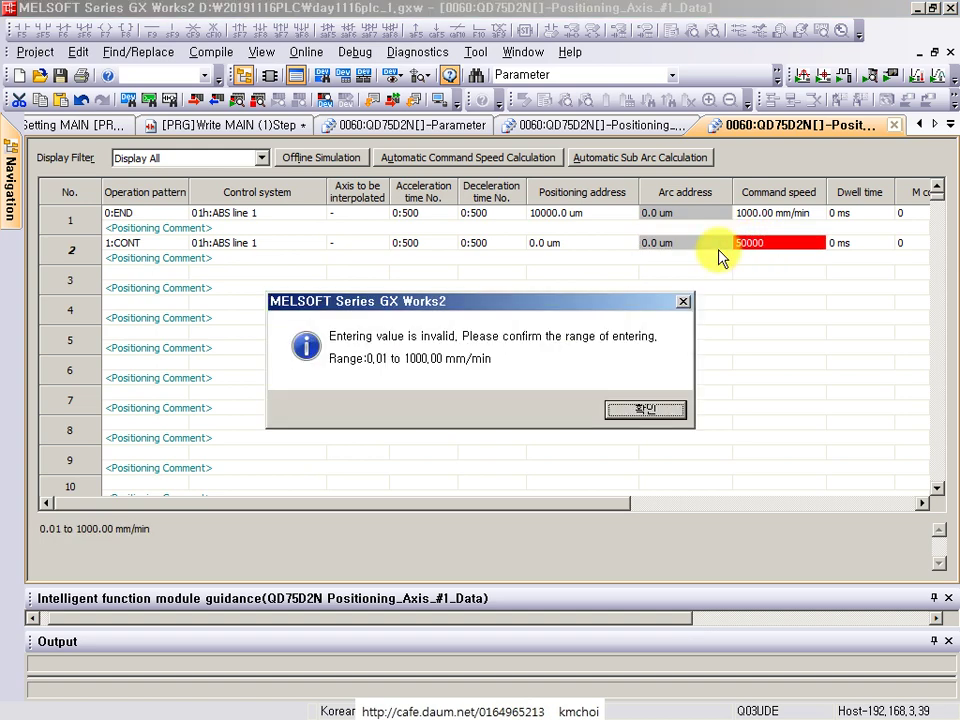
key(Return)
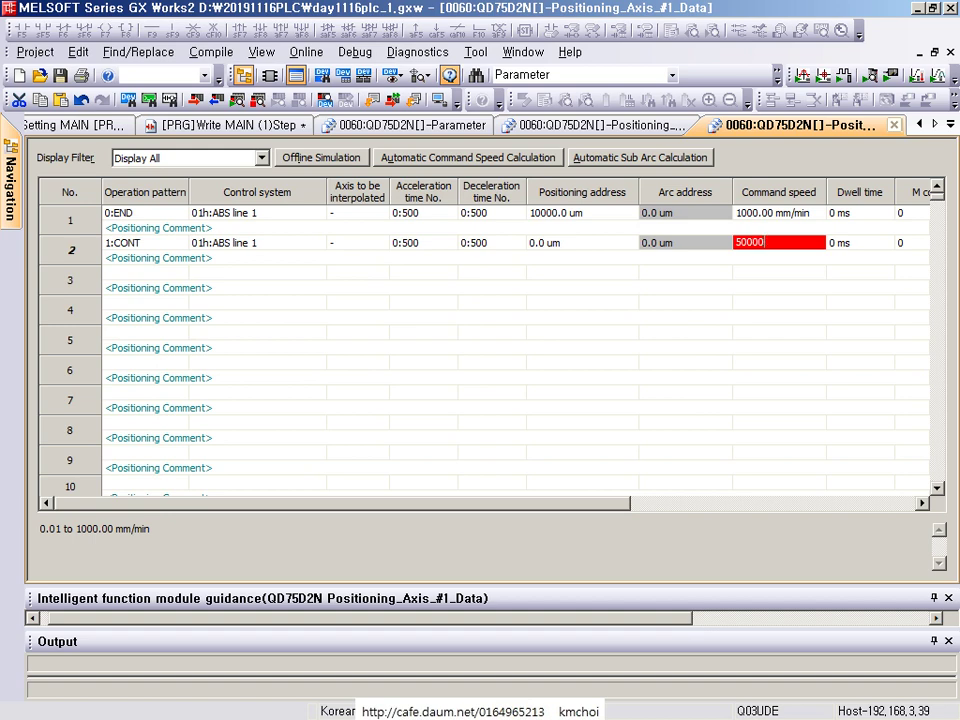
key(Return)
key(Escape)
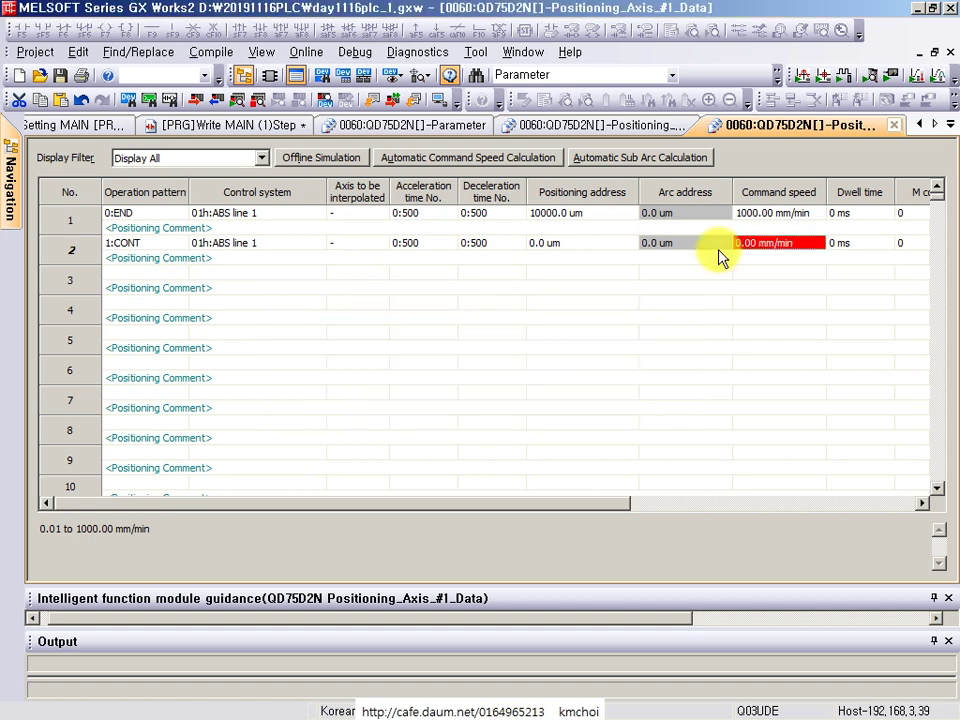
- Set the positioning address of Axis #1 data No. 2 to 50000.0 um
key(Left)
key(Left)
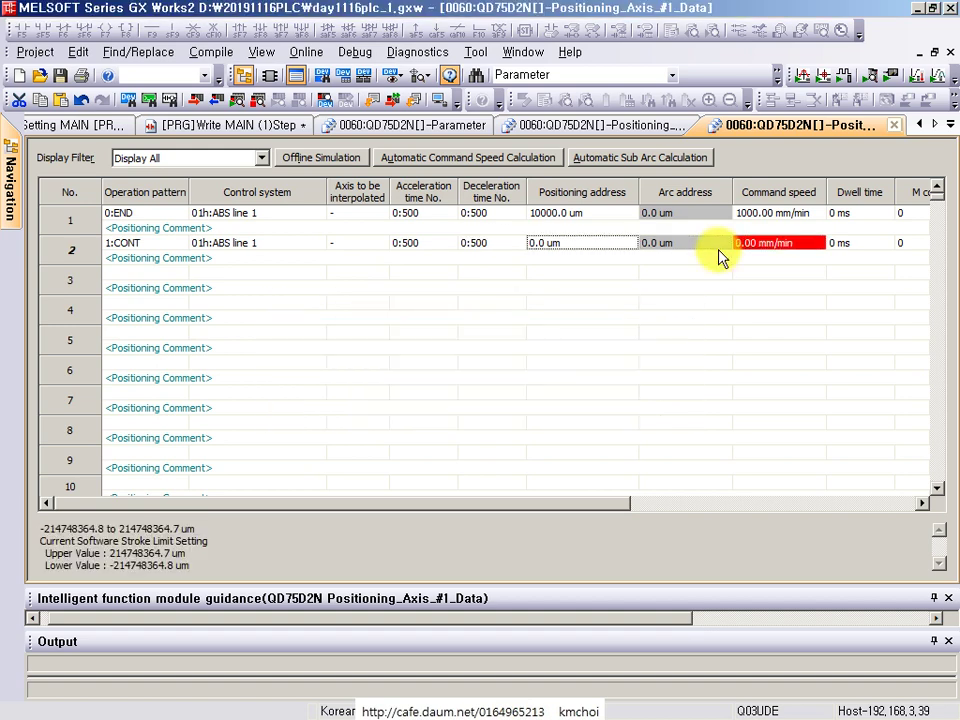
text(50000)
click(718, 249)
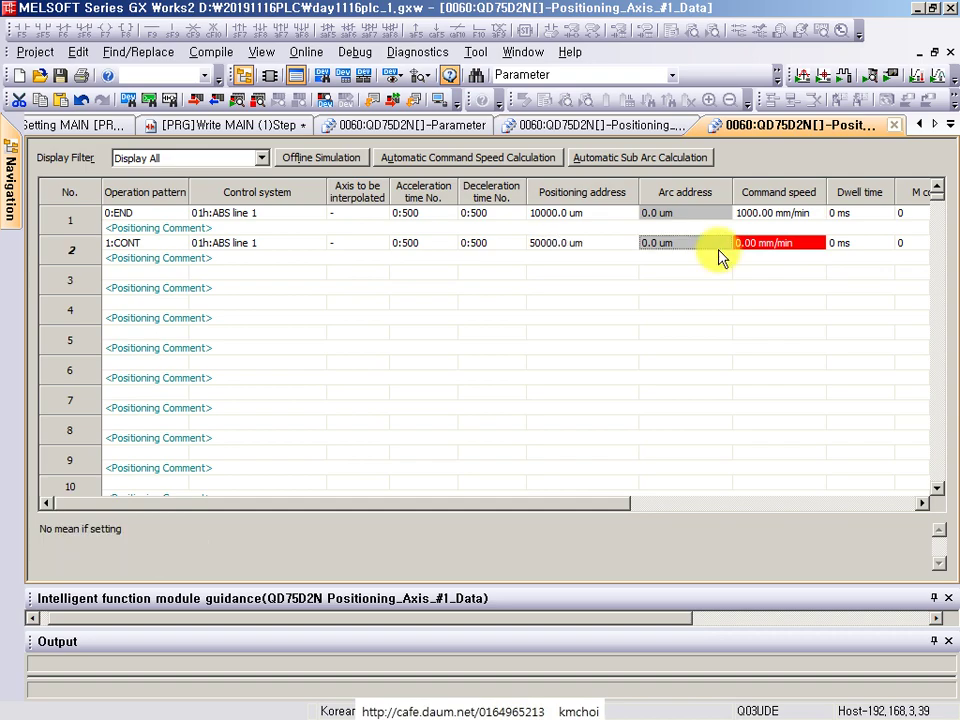
key(Left)
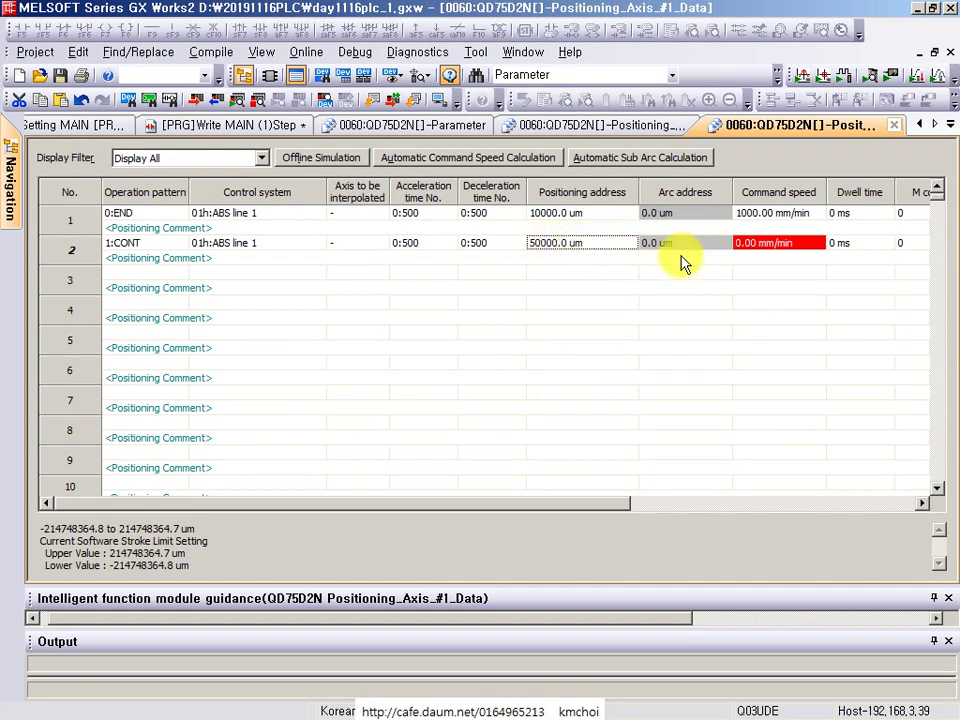
- Set the command speed of Axis #1 data No. 2 to 500.00 mm/min and review it beside the positioning address
click(763, 247)
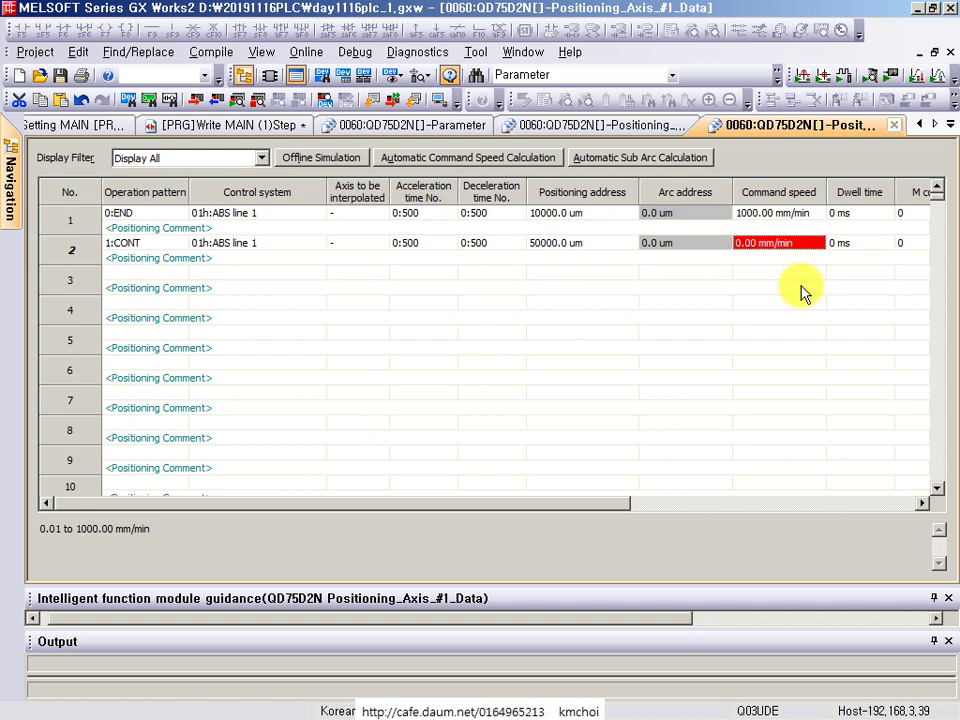
text(500)
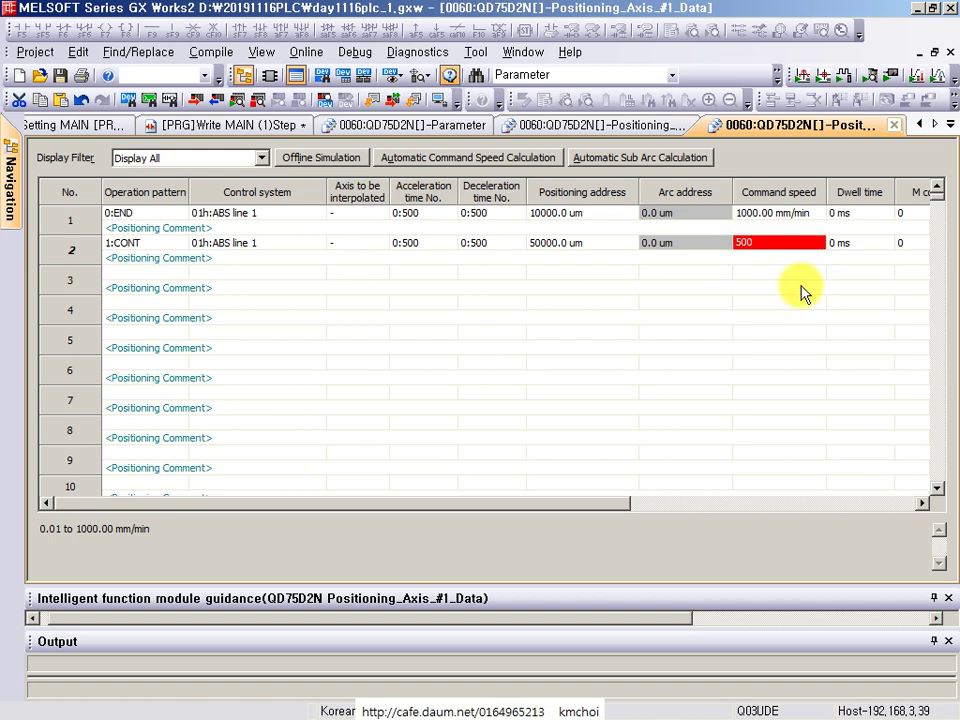
key(Return)
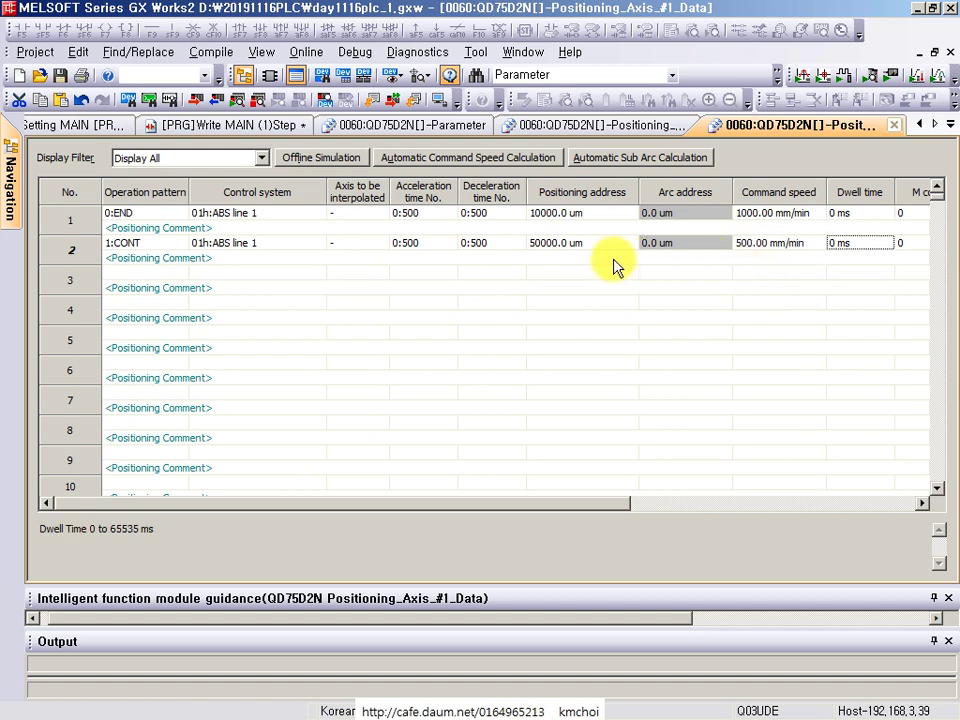
click(583, 242)
click(778, 242)
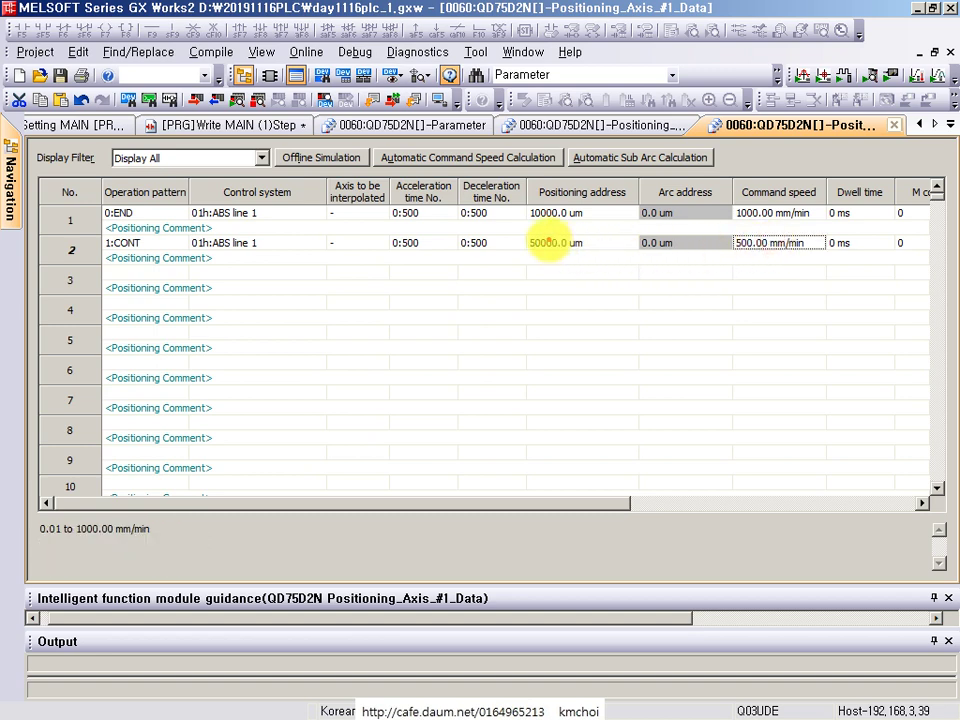
drag(518, 225, 590, 265)
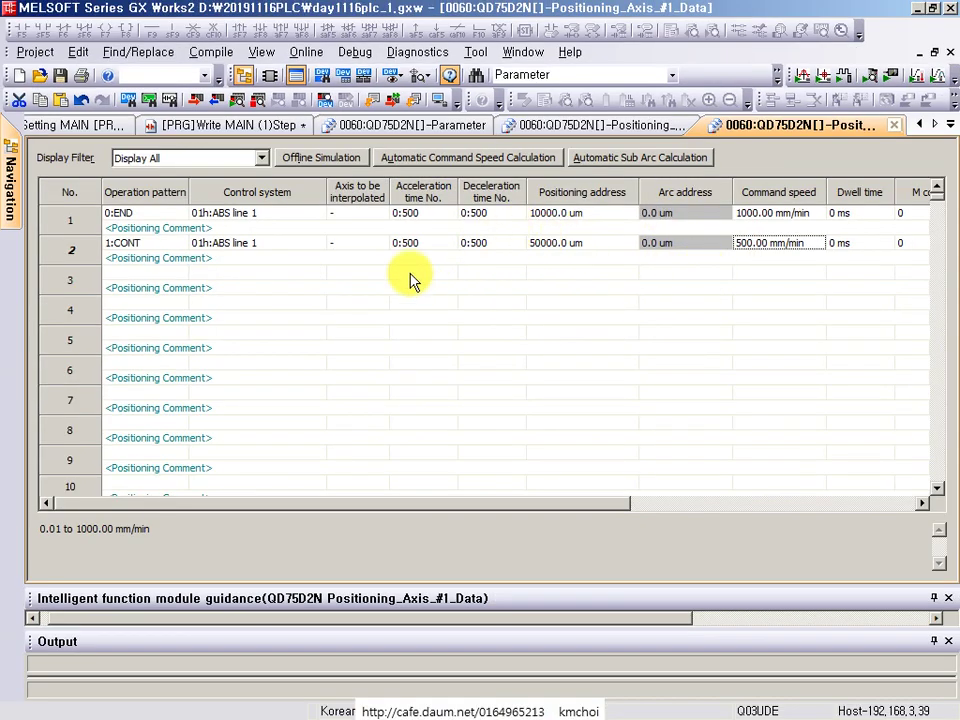
- Set Axis #1 data No. 3 to operation pattern 0:END with control system 01h:ABS line 1
click(152, 273)
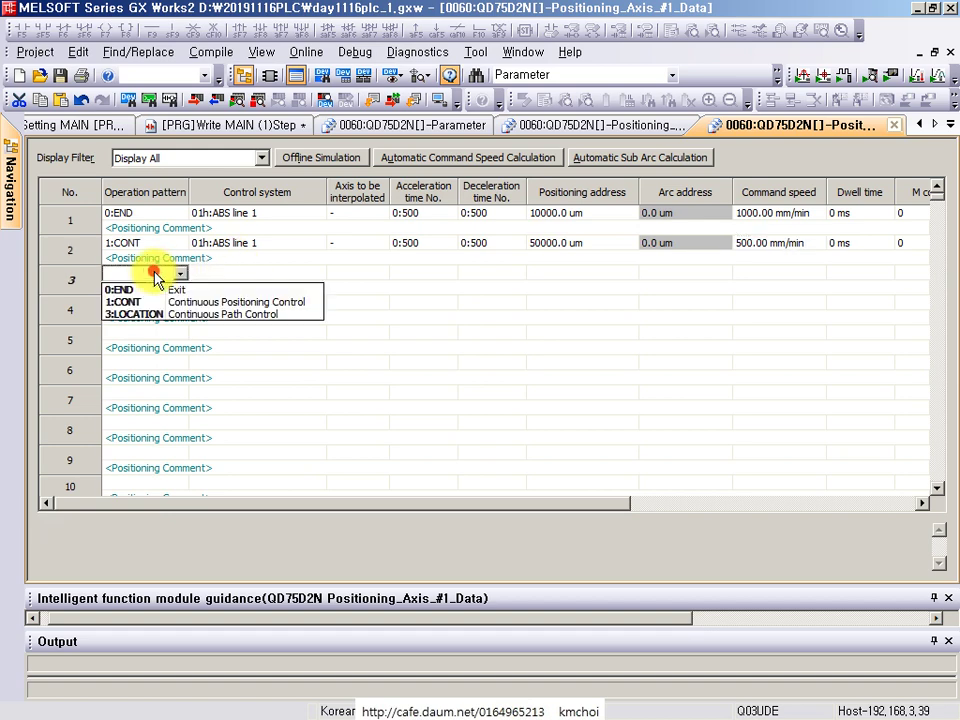
click(148, 290)
click(236, 274)
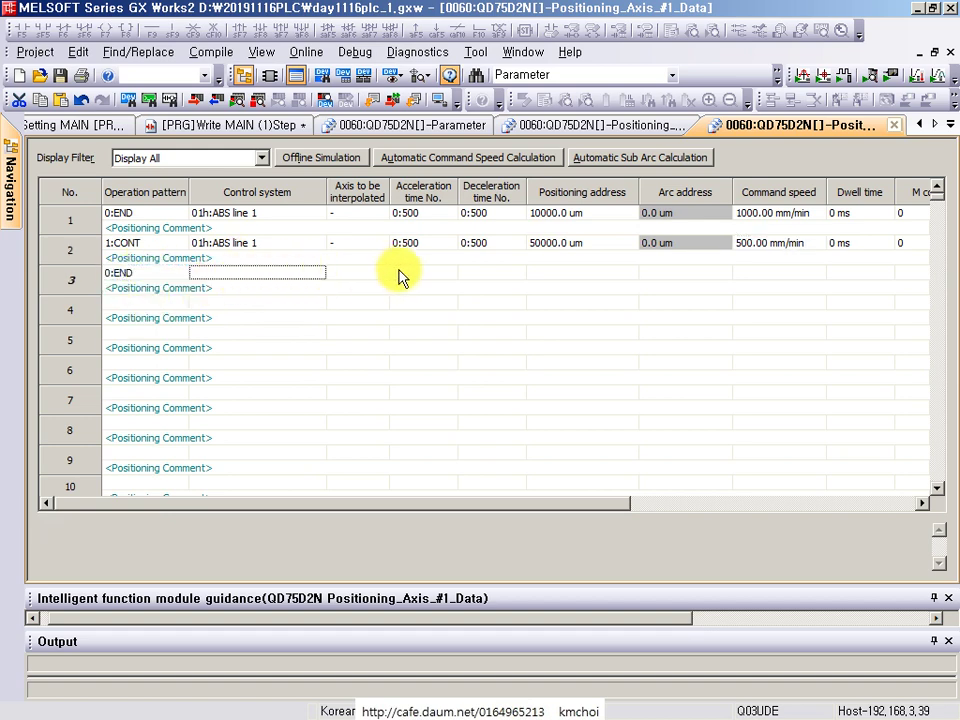
click(248, 281)
click(250, 283)
click(252, 291)
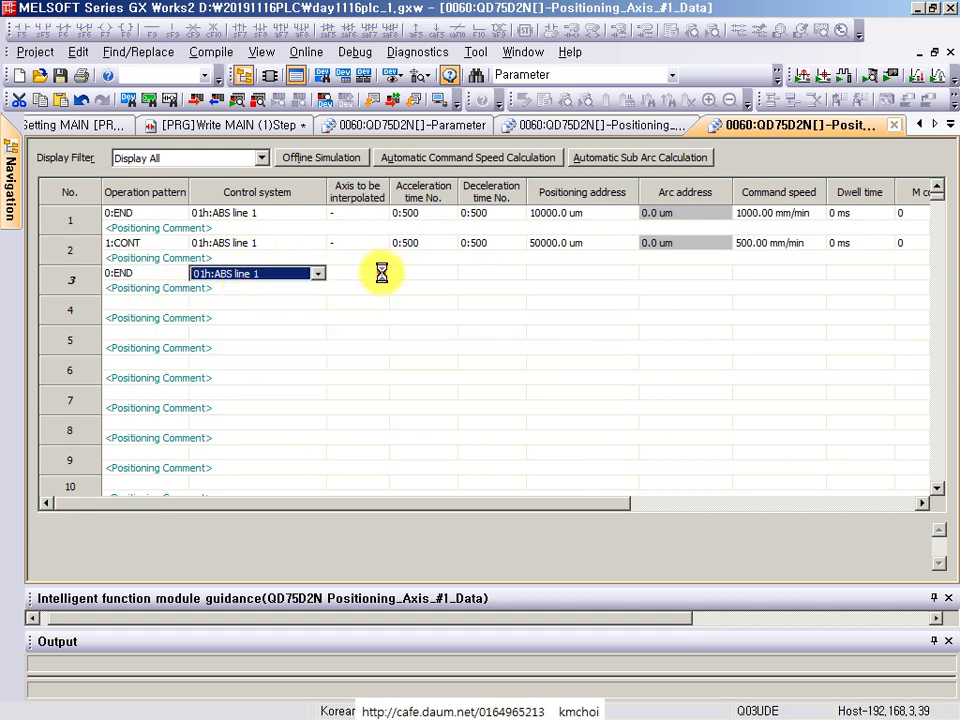
click(383, 278)
- Set the positioning address of Axis #1 data No. 3 to 70000.0 um
click(553, 273)
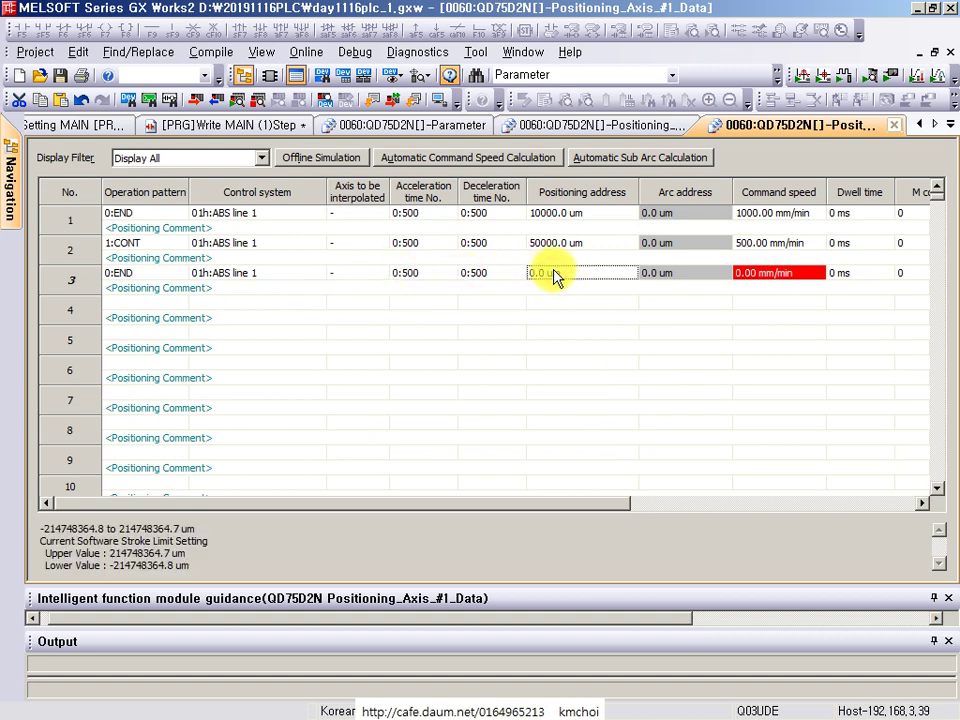
click(553, 273)
text(700)
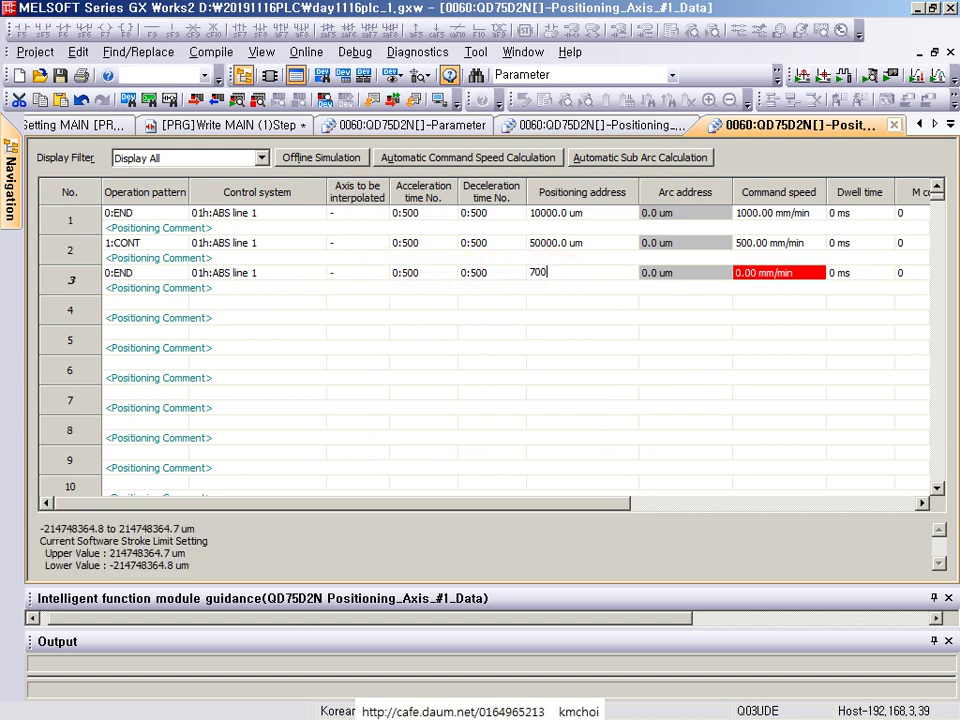
click(418, 275)
key(Tab)
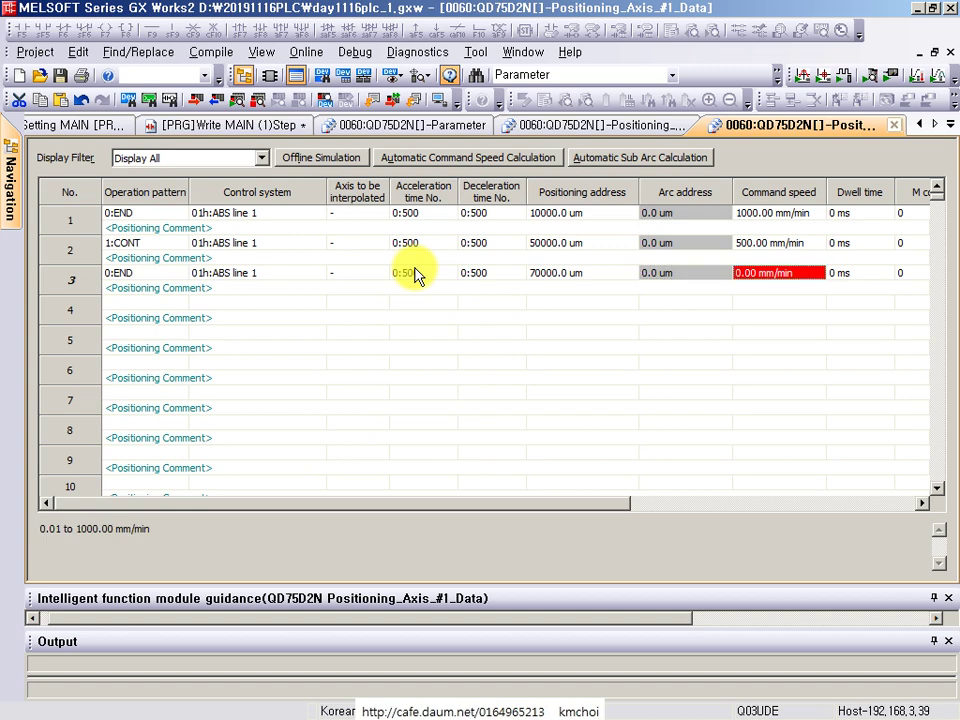
- Set the command speed of Axis #1 data No. 3 to 100.00 mm/min and review data No. 2 and No. 3
click(764, 275)
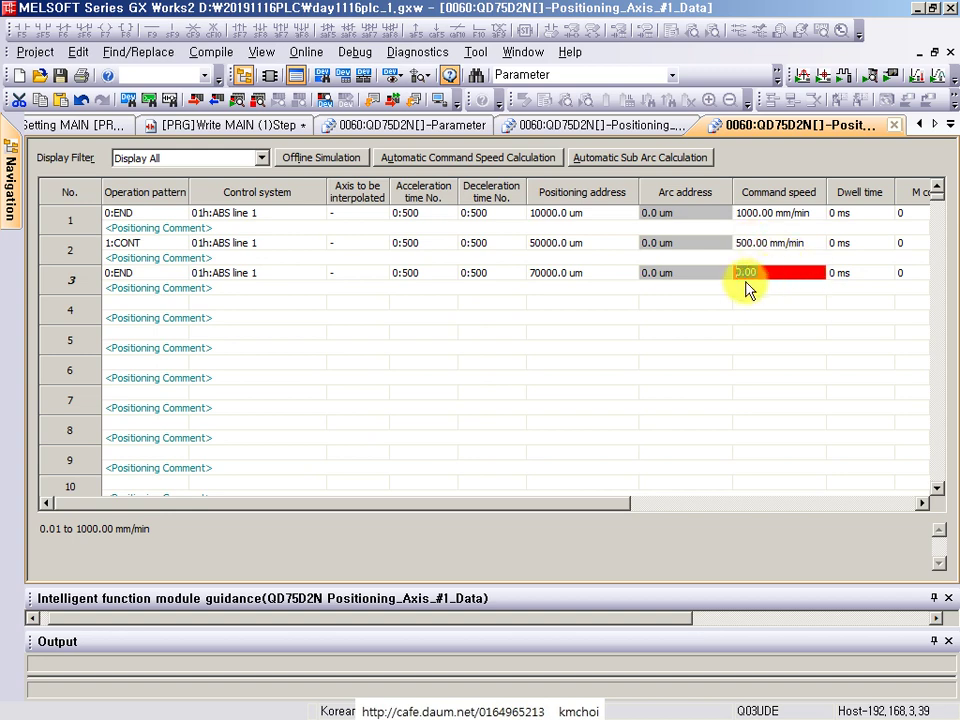
text(100)
key(Return)
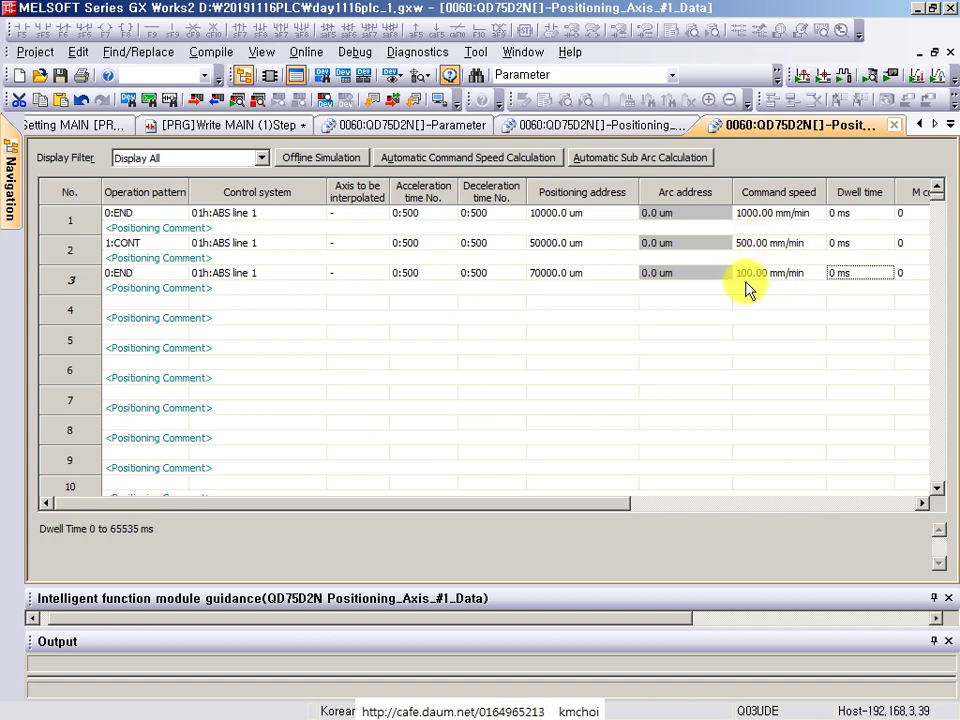
click(748, 248)
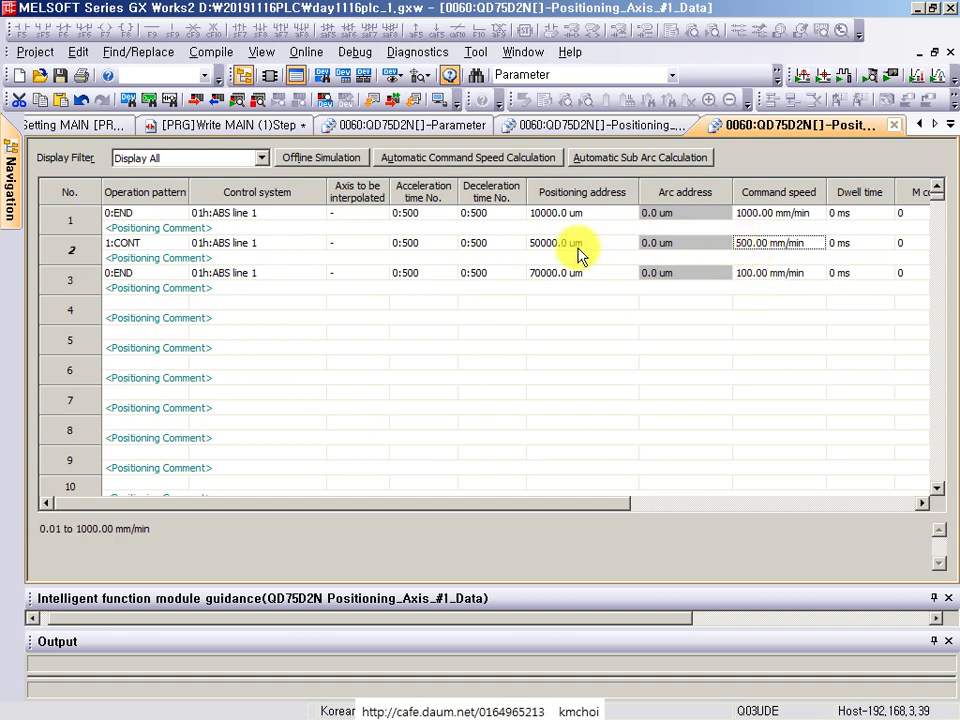
click(60, 245)
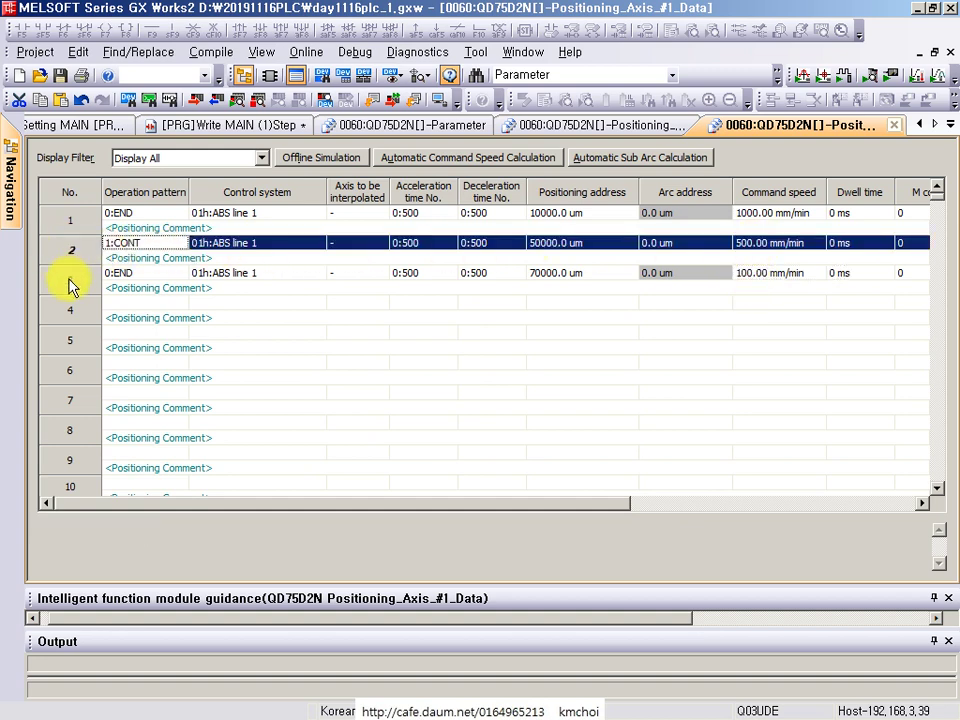
click(68, 280)
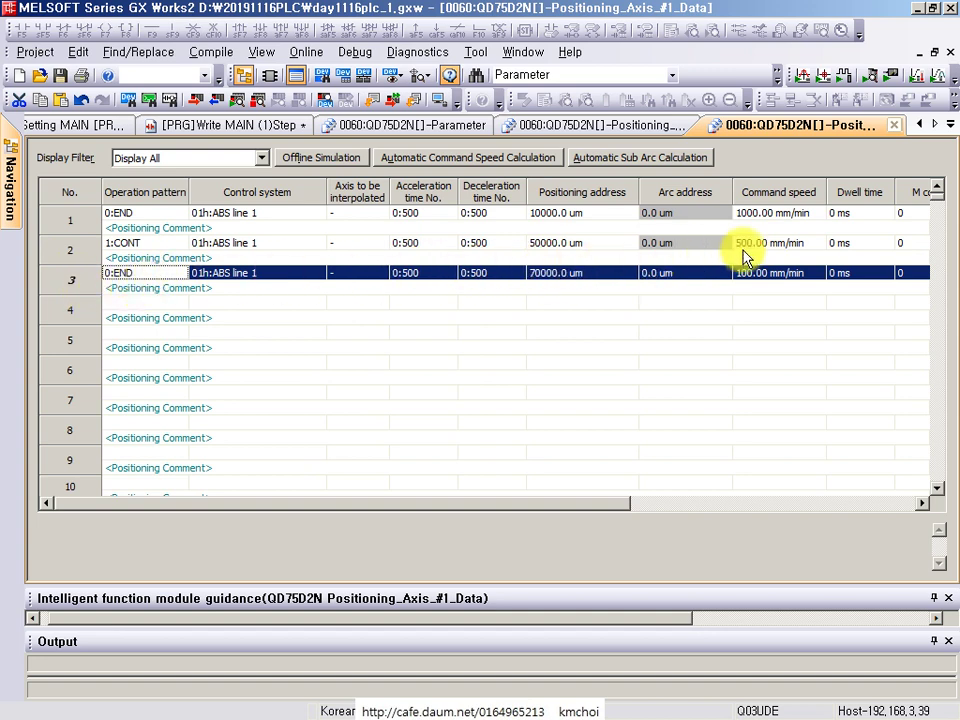
click(776, 275)
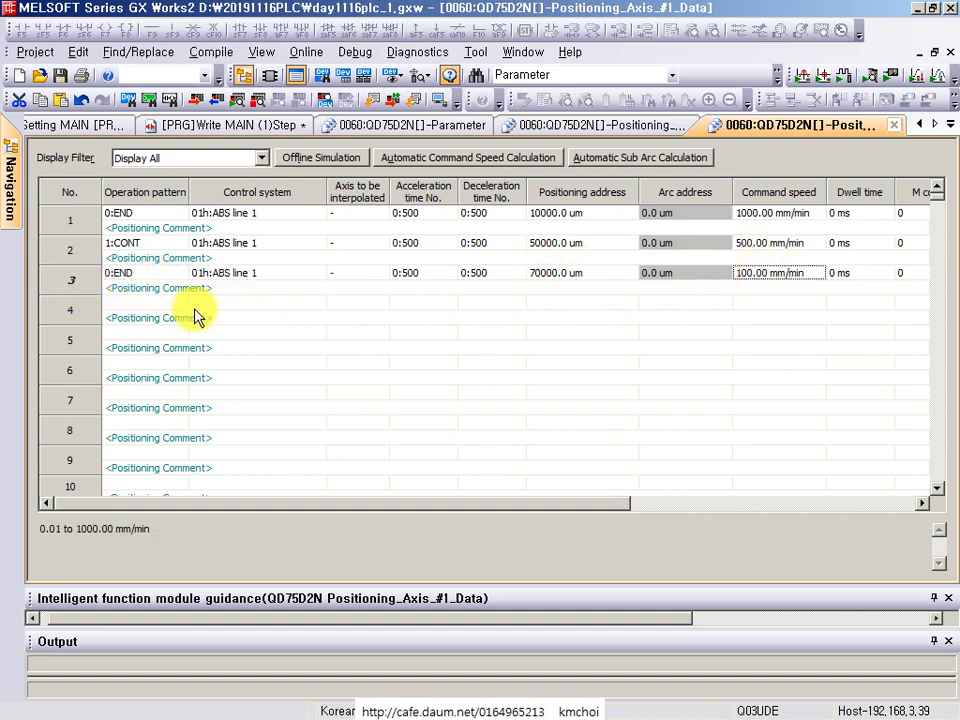
- Set Axis #1 data No. 4 to operation pattern 3:LOCATION with control system 01h:ABS line 1
click(178, 308)
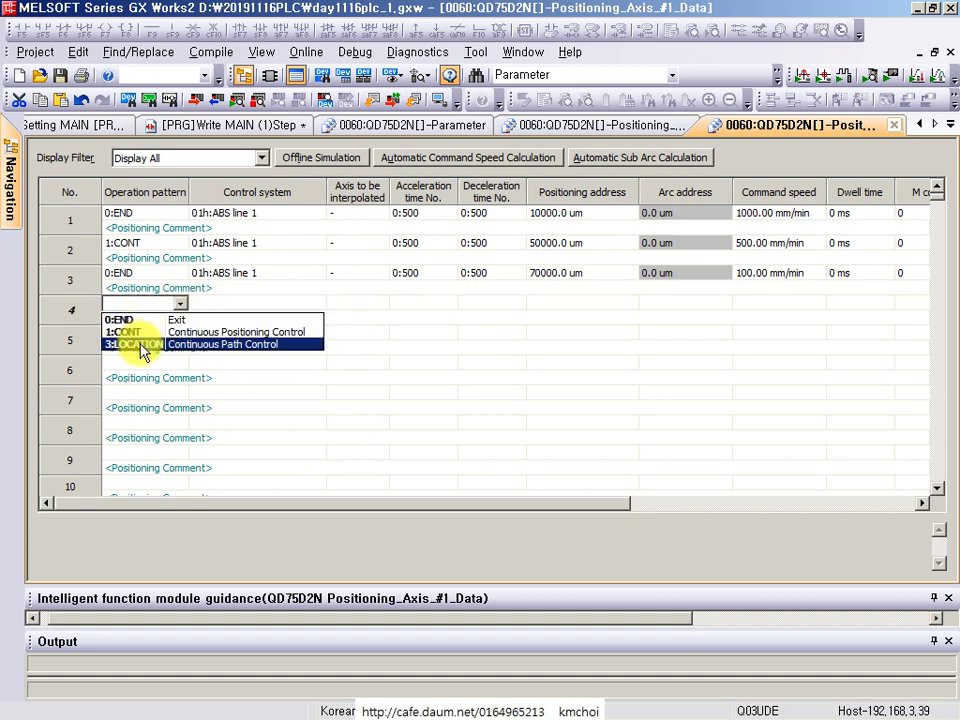
click(141, 344)
click(215, 308)
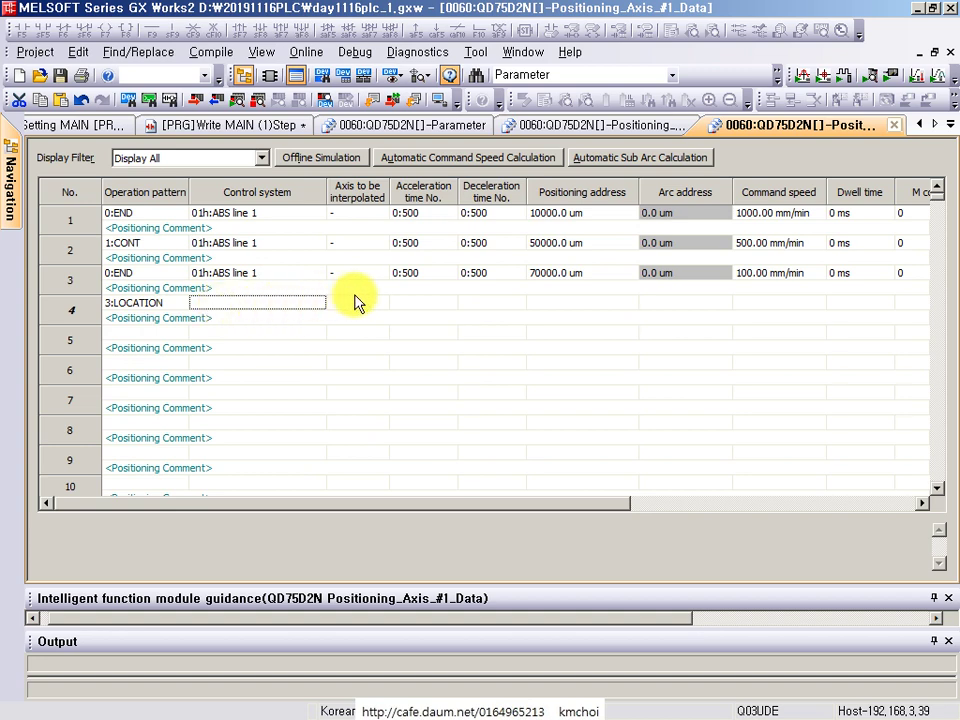
click(380, 302)
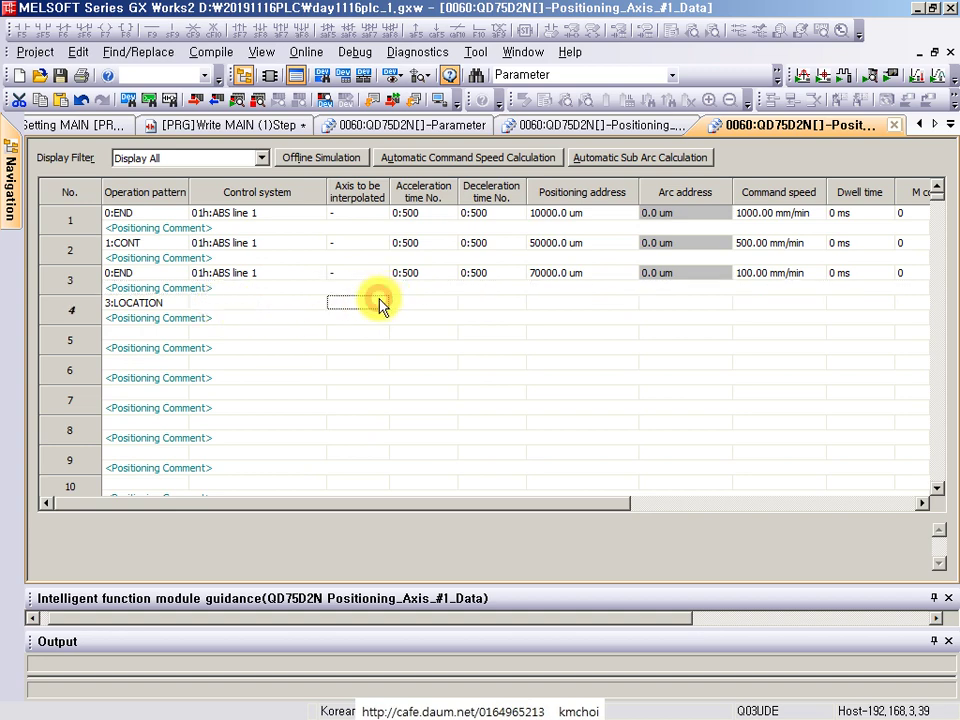
click(531, 303)
click(535, 310)
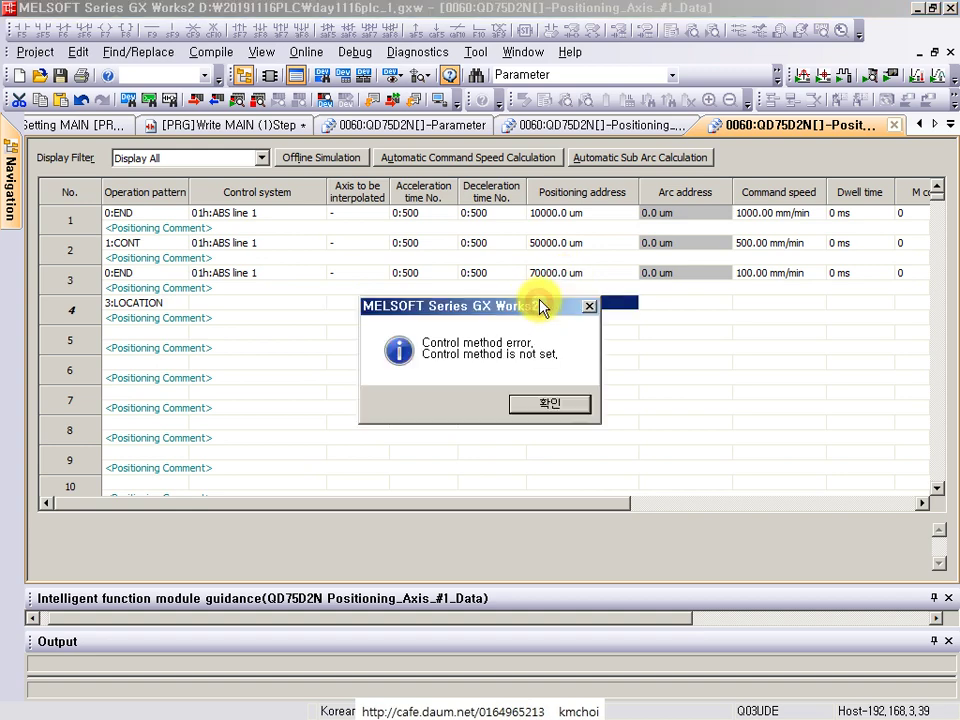
key(Return)
click(311, 306)
click(407, 301)
click(283, 306)
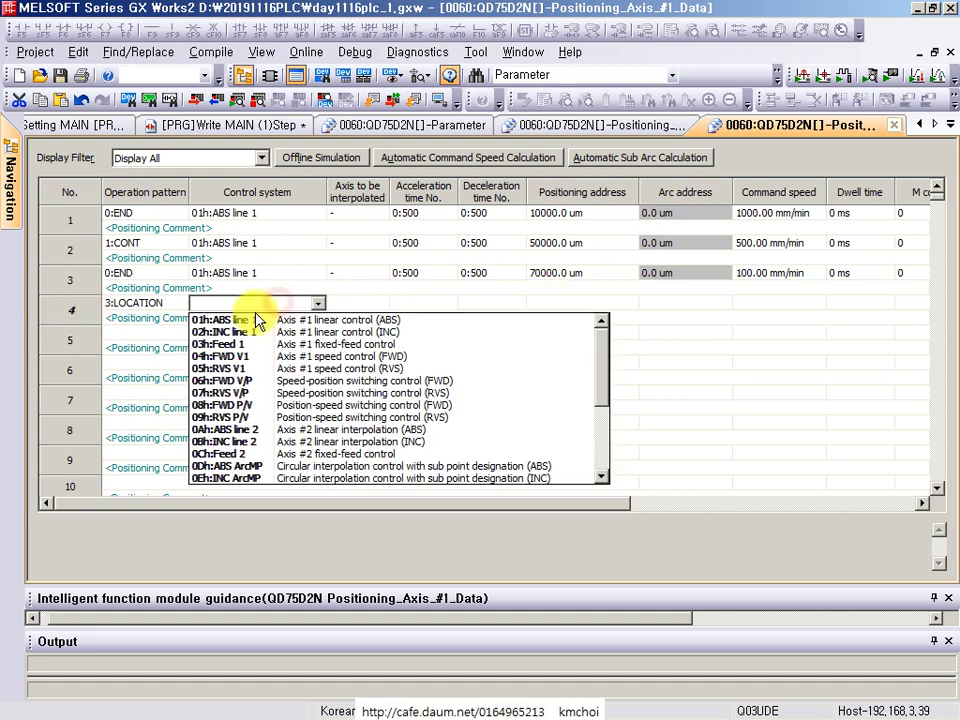
click(257, 320)
click(380, 300)
- Set the positioning address of Axis #1 data No. 4 to 80000.0 um and its command speed to 1000.00 mm/min
click(557, 306)
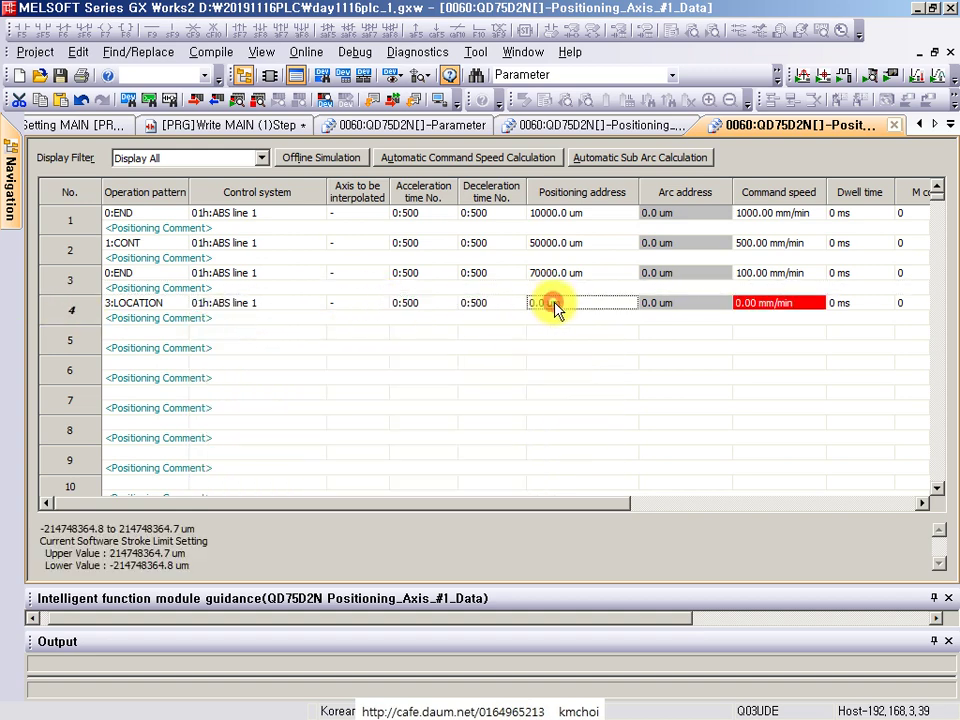
double_click(571, 302)
text(80000)
key(Return)
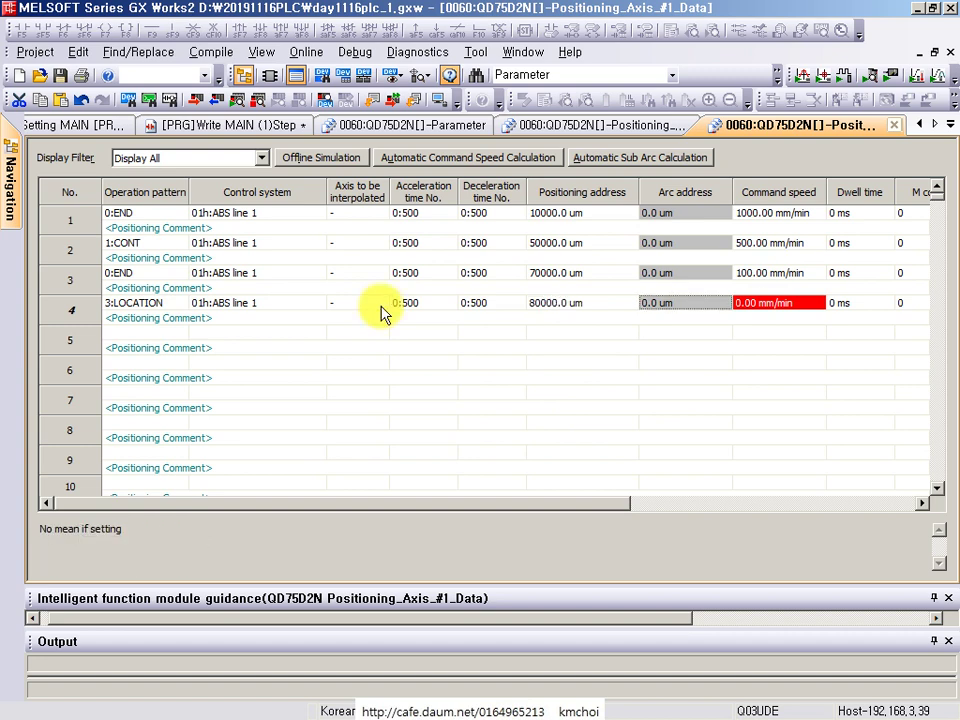
key(Right)
text(100)
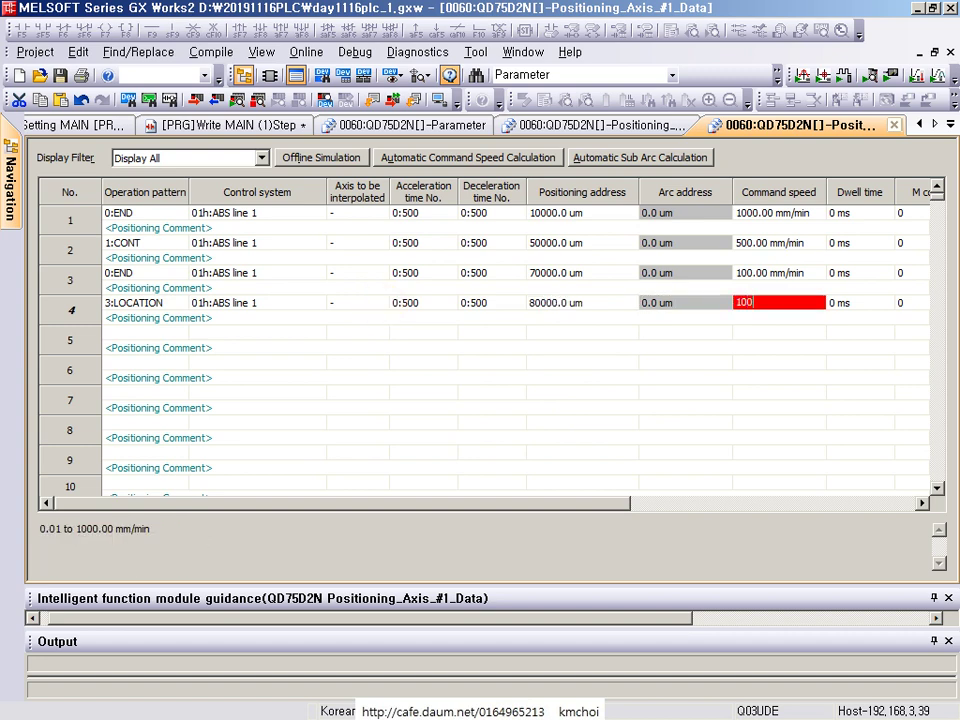
key(Return)
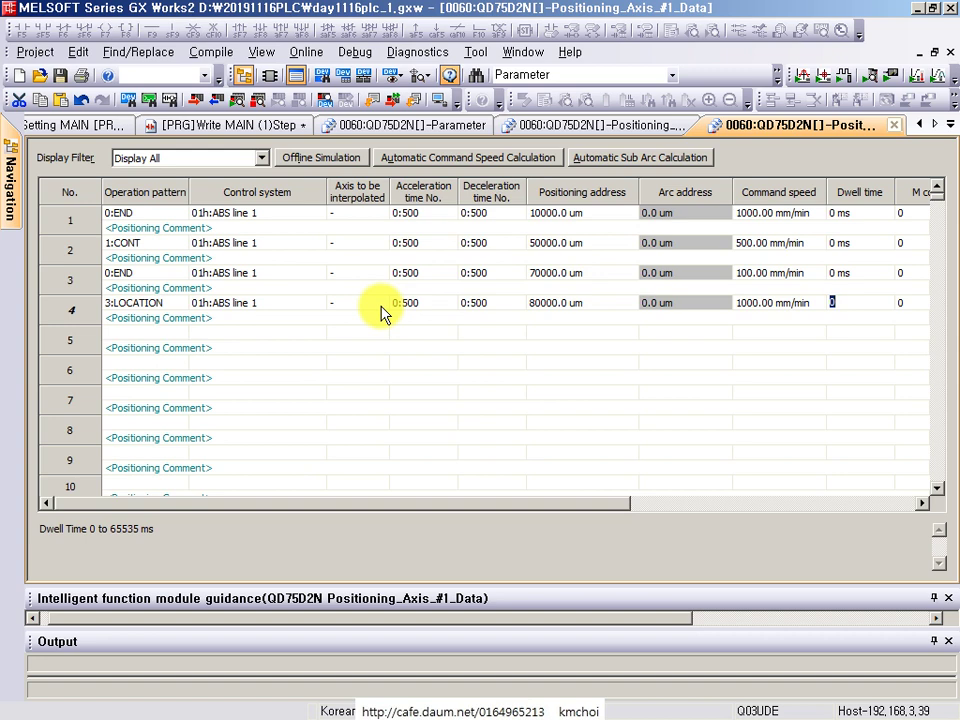
key(Return)
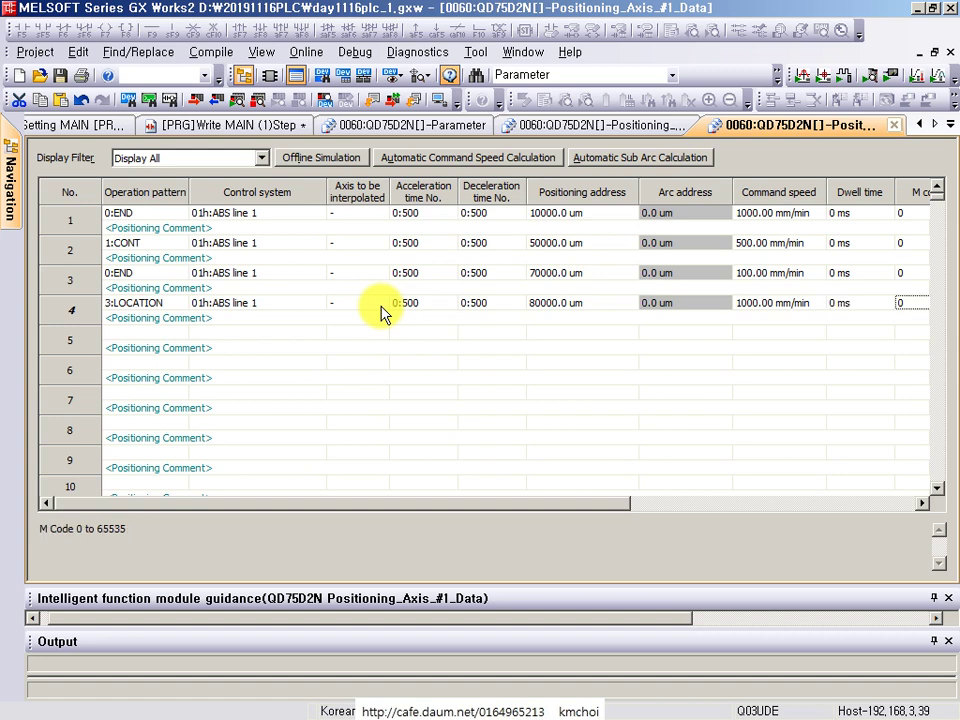
- Set Axis #1 data No. 5 to operation pattern 0:END with control system 01h:ABS line 1
click(130, 333)
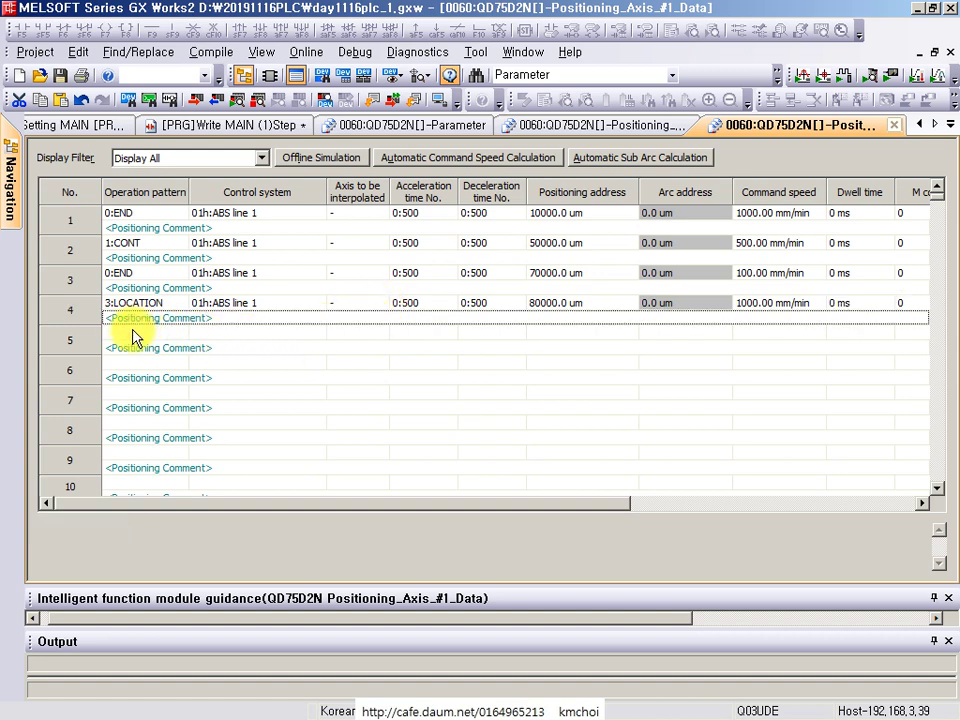
click(133, 335)
key(Return)
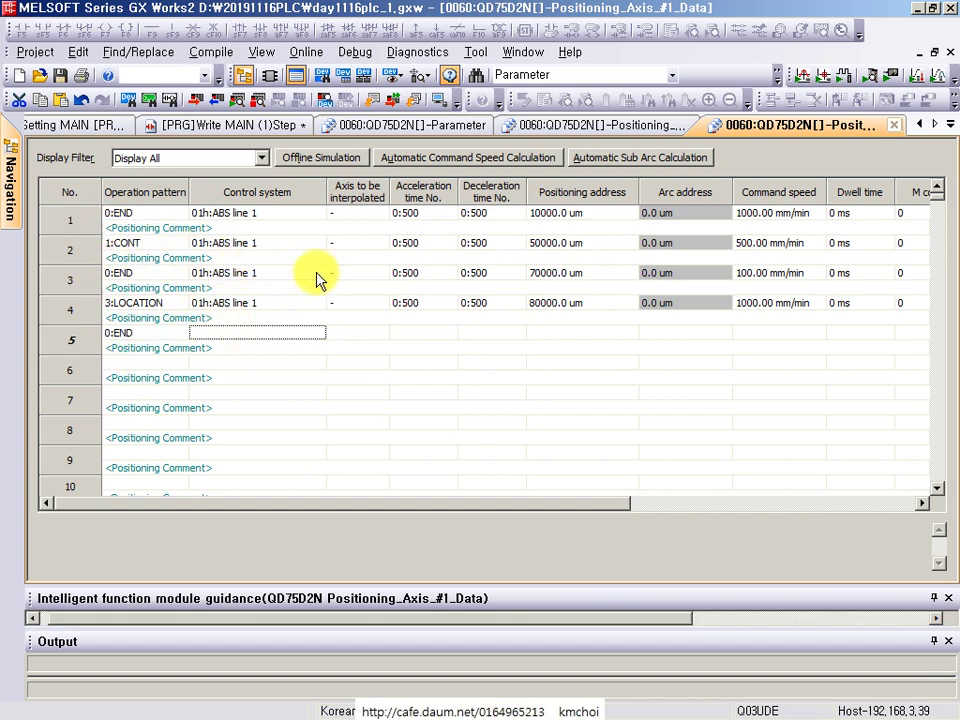
click(248, 335)
click(258, 345)
click(407, 332)
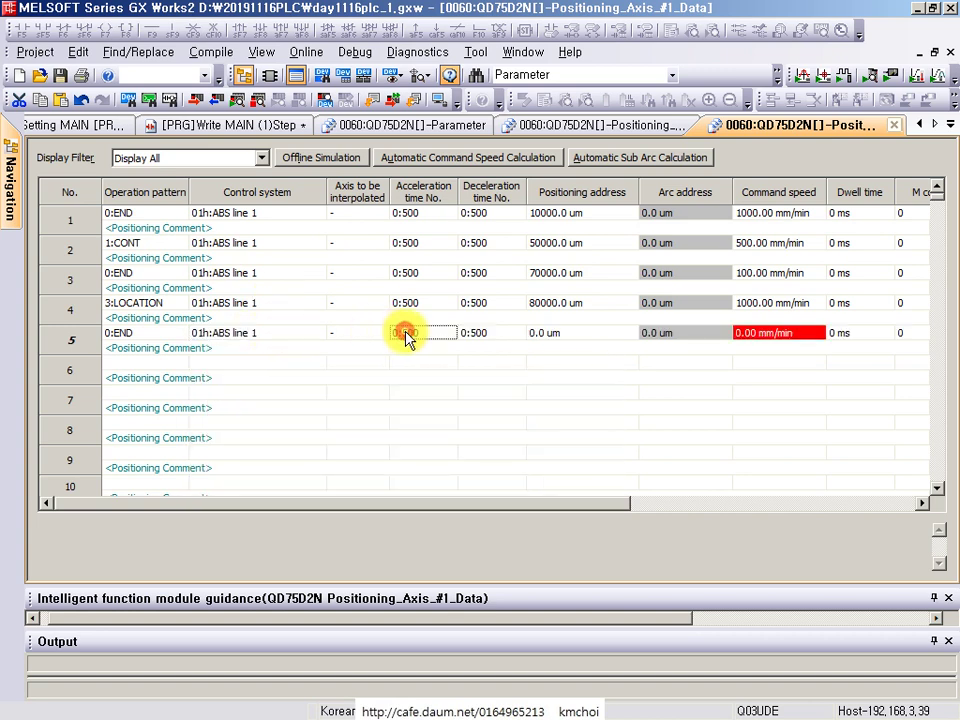
- Set the positioning address of Axis #1 data No. 5 to 120000.0 um and its command speed to 1000.00 mm/min
double_click(560, 334)
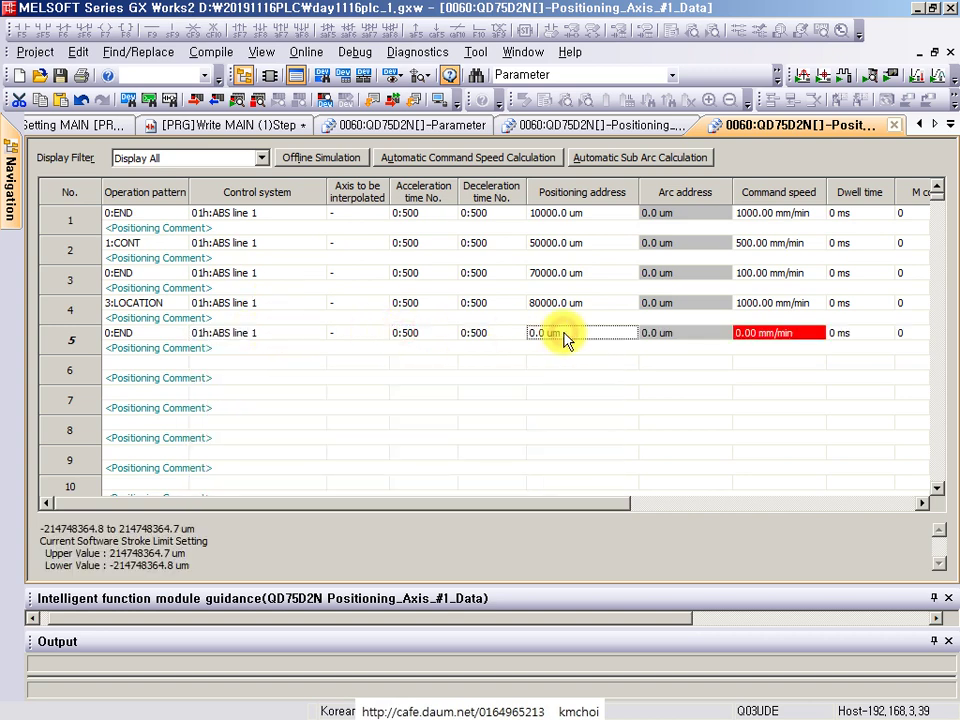
text(120000)
click(380, 320)
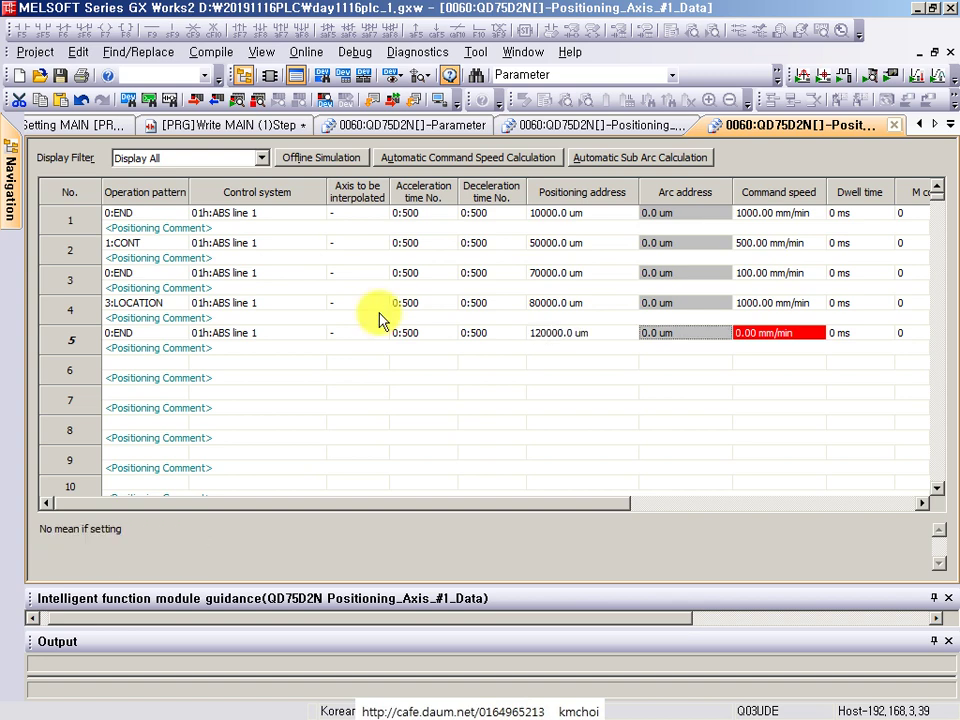
key(Right)
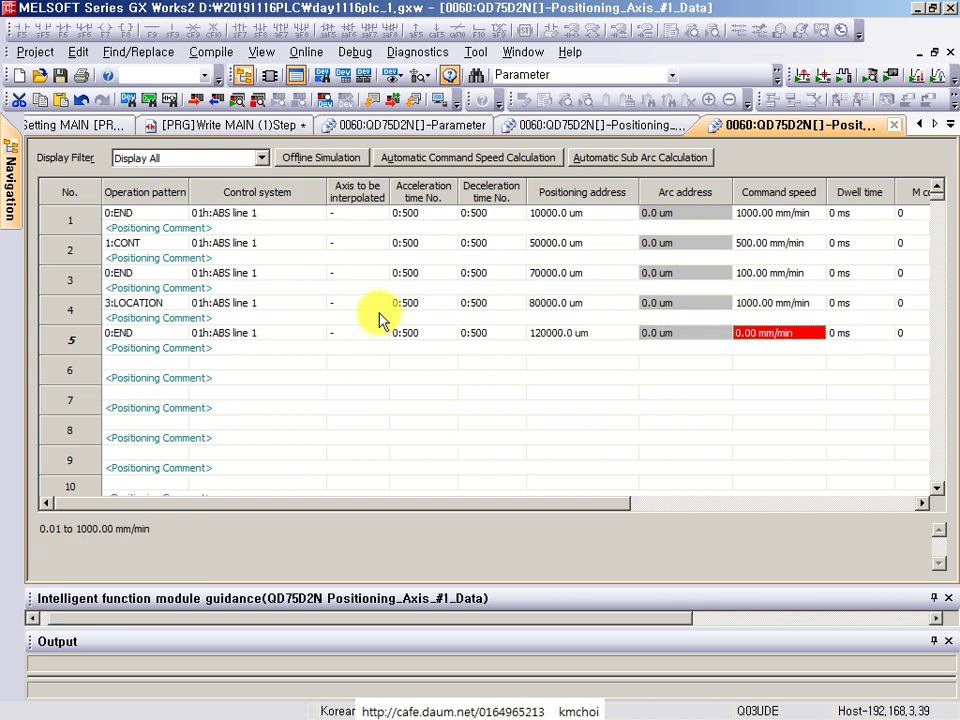
text(1000.0)
key(Return)
key(Return)
text(1000)
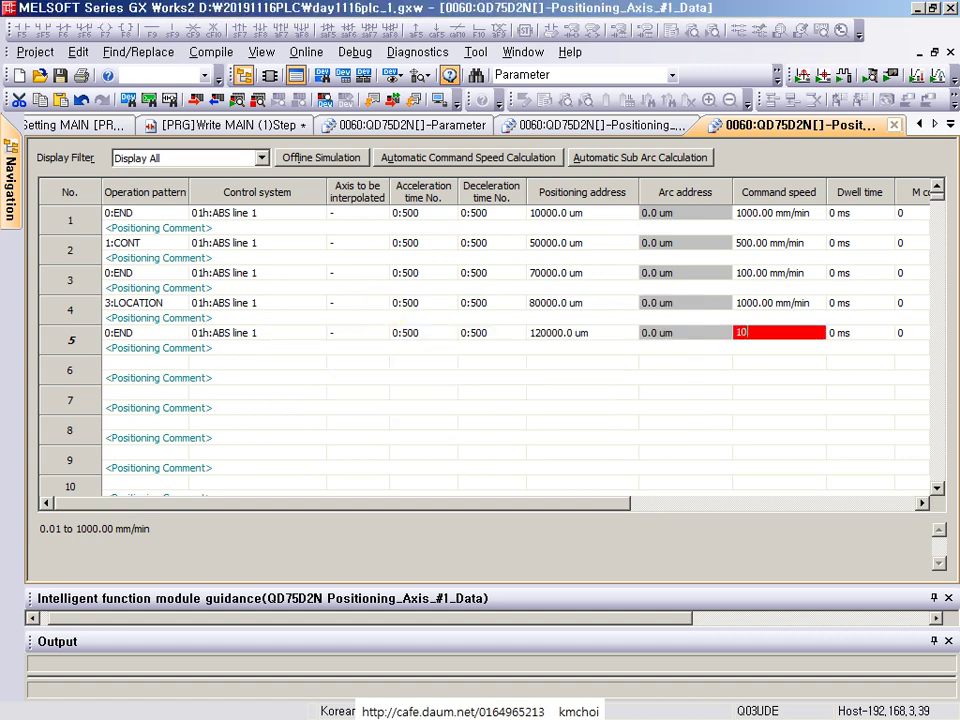
key(Return)
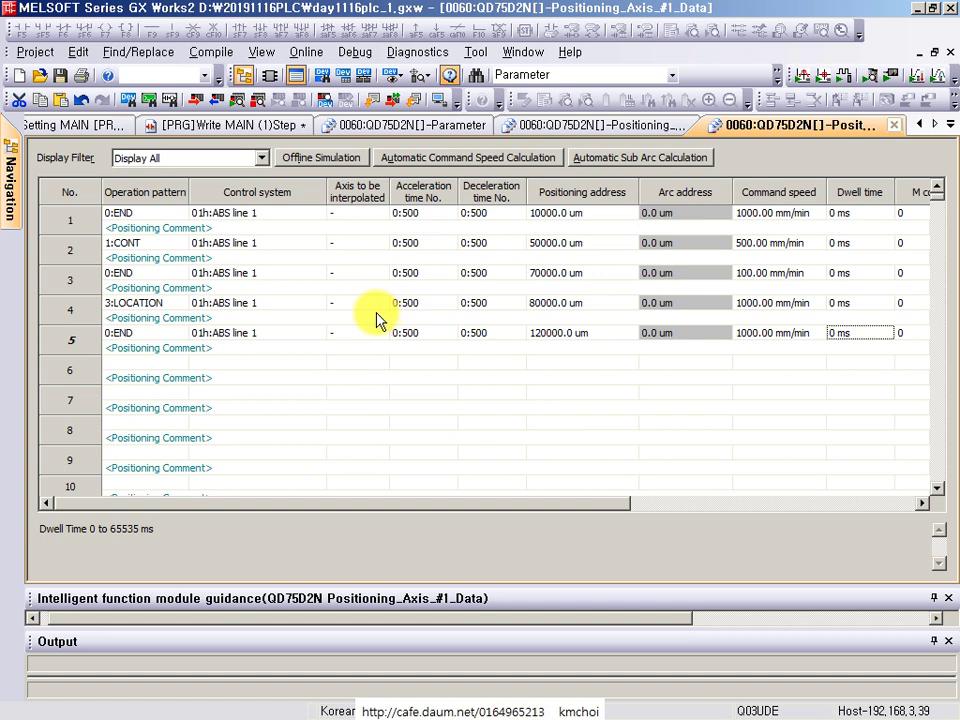
- Set Axis #1 data No. 6 to operation pattern 0:END with control system 02h:INC line 1
click(157, 362)
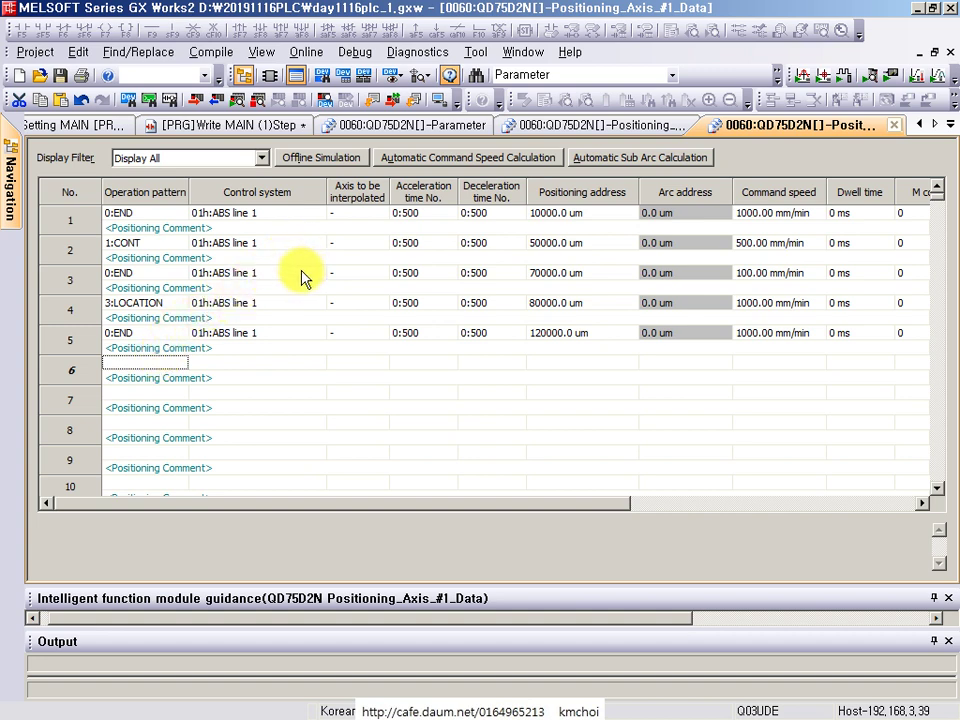
click(146, 362)
click(146, 362)
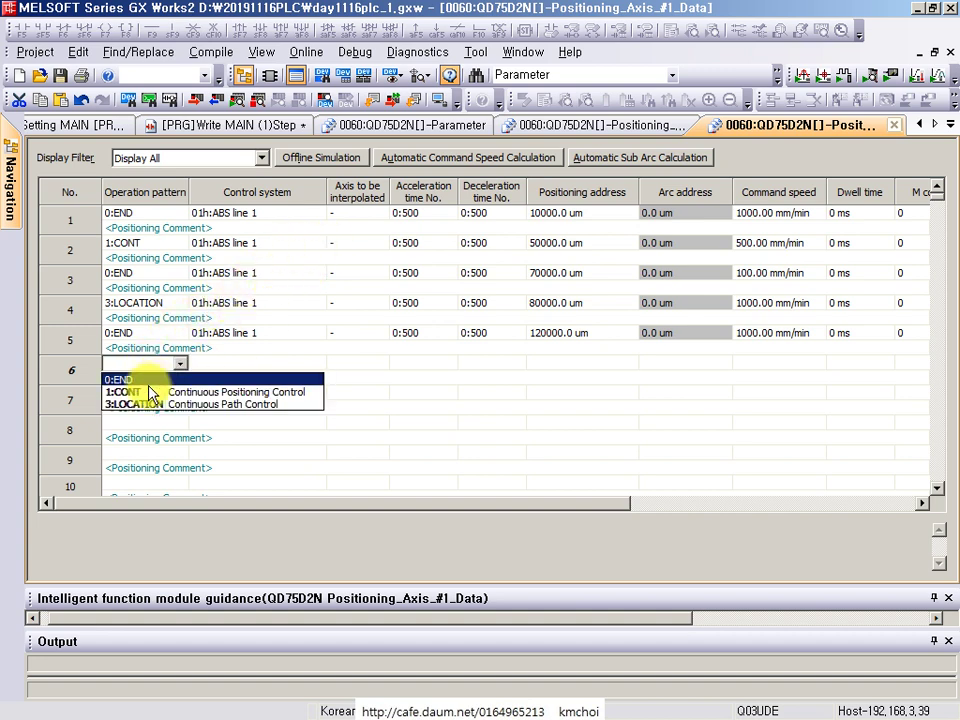
click(150, 377)
click(240, 363)
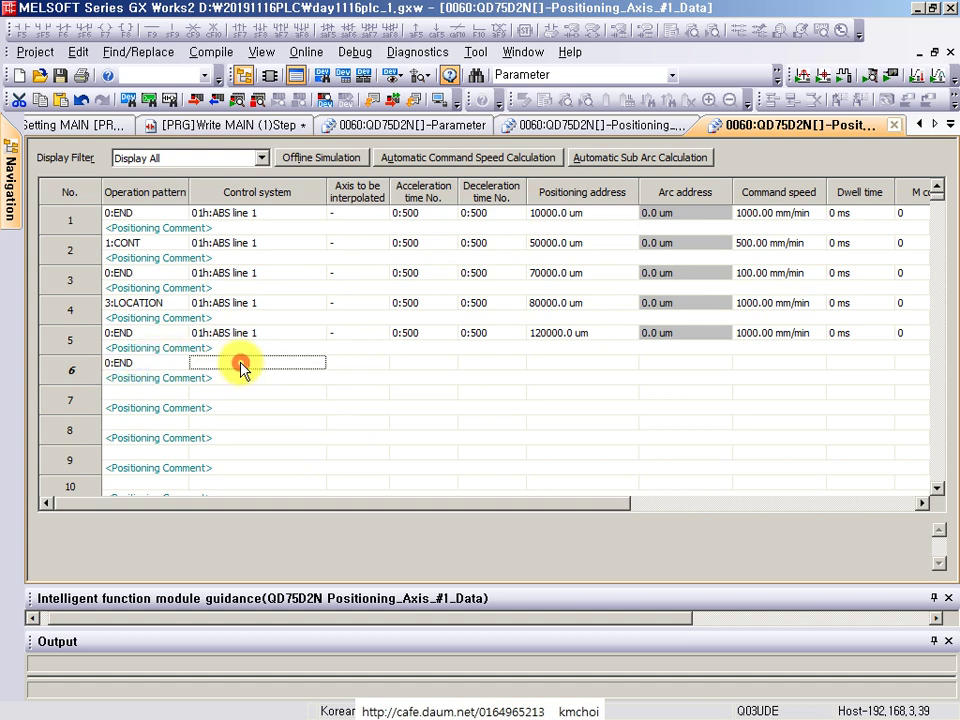
click(237, 366)
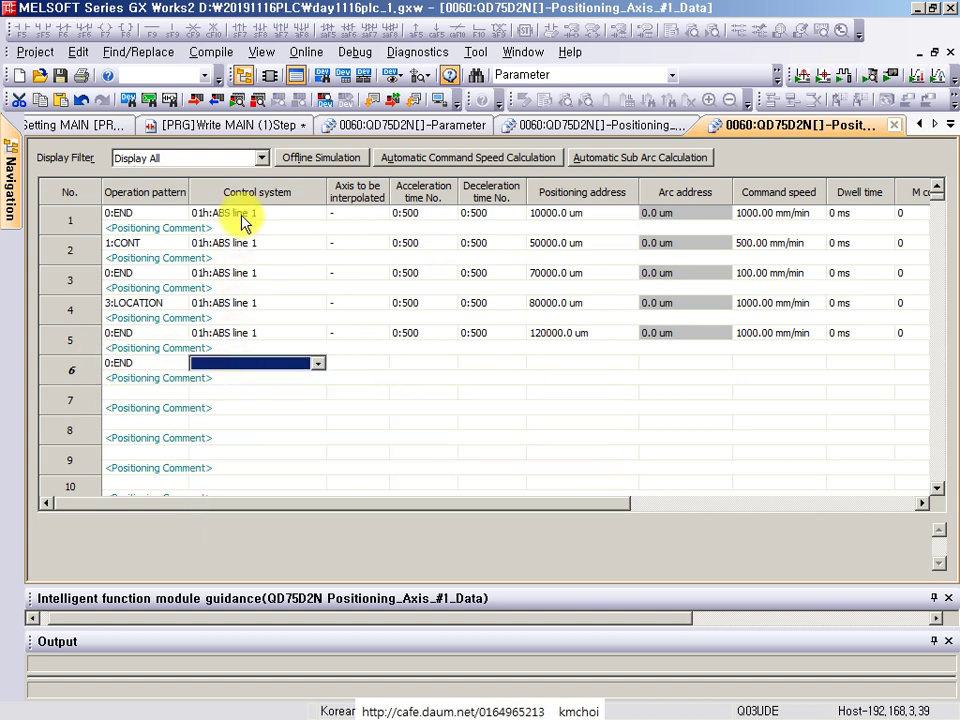
click(252, 366)
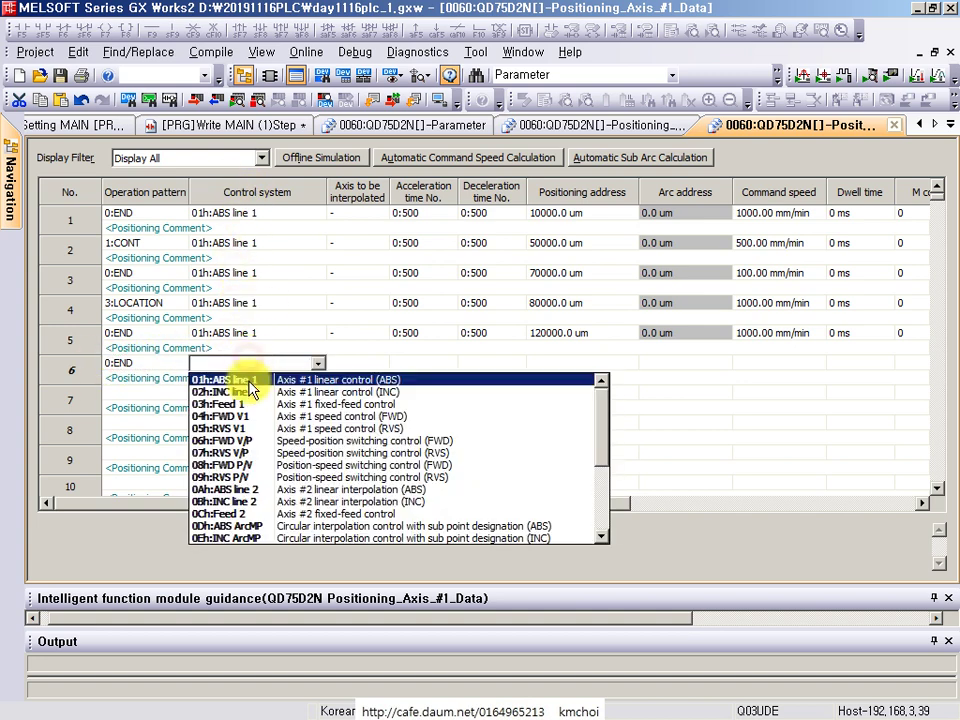
click(252, 396)
click(350, 368)
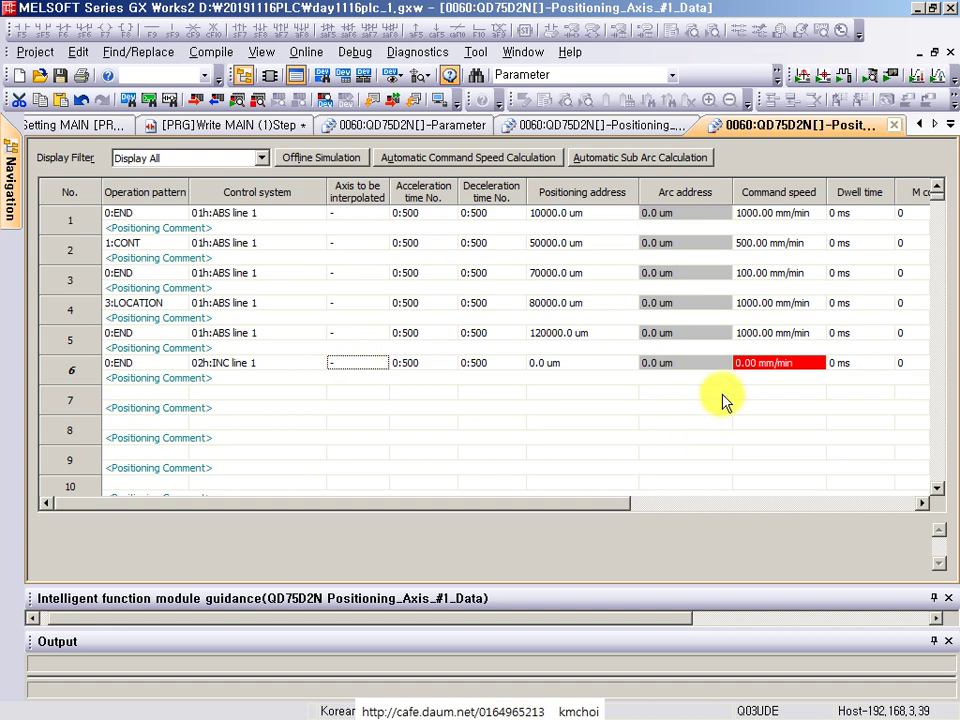
- Set the positioning address of Axis #1 data No. 6 to 10000.0 um and its command speed to 500.00 mm/min
click(758, 366)
click(758, 366)
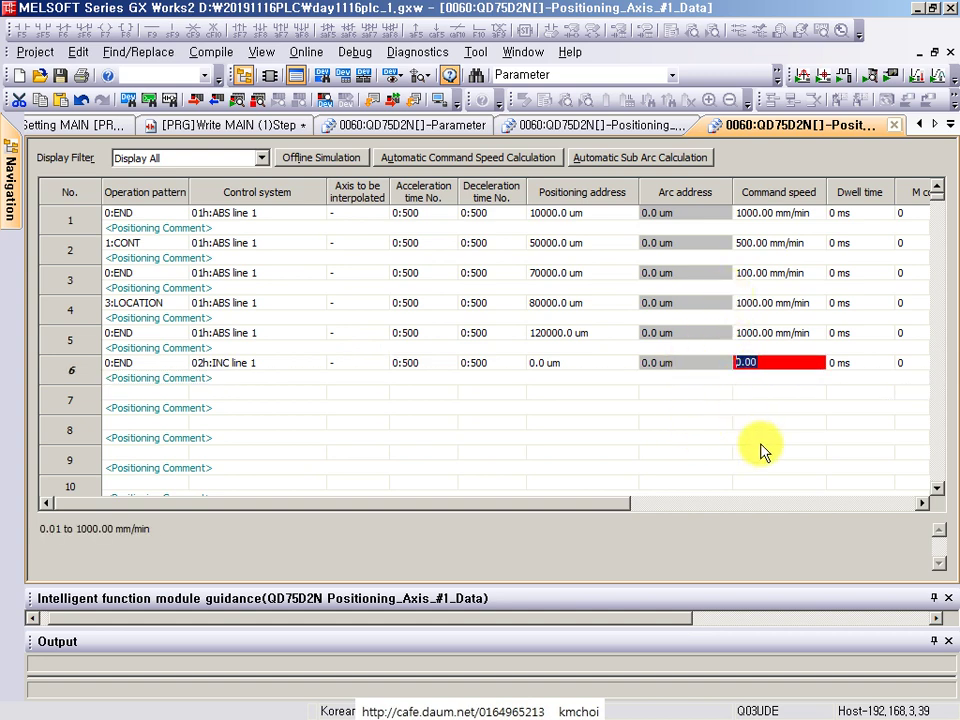
double_click(574, 364)
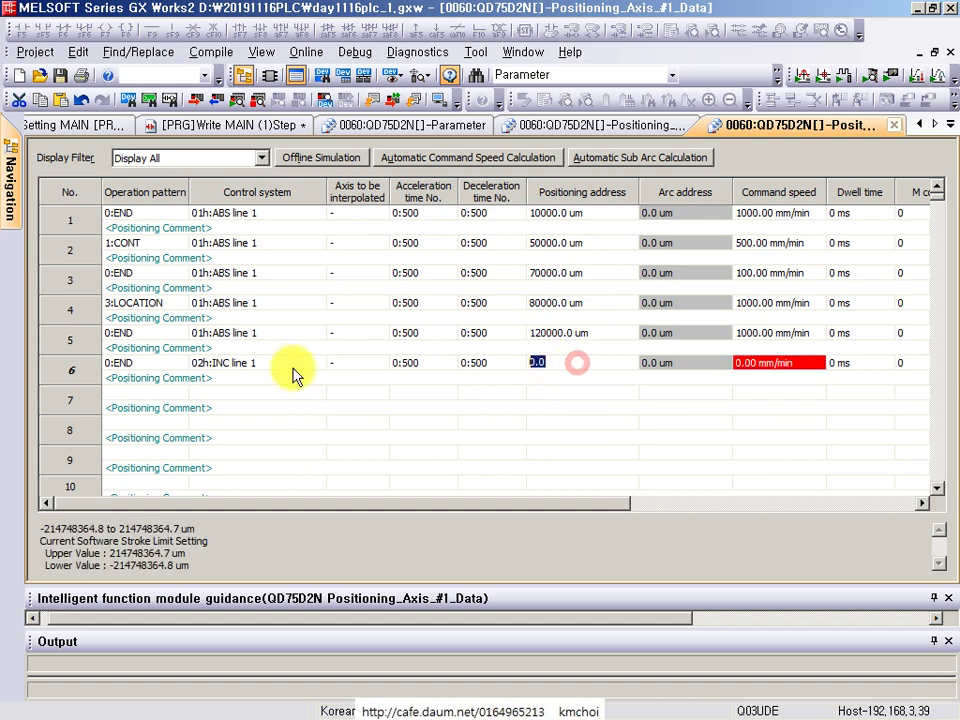
text(10000)
key(Return)
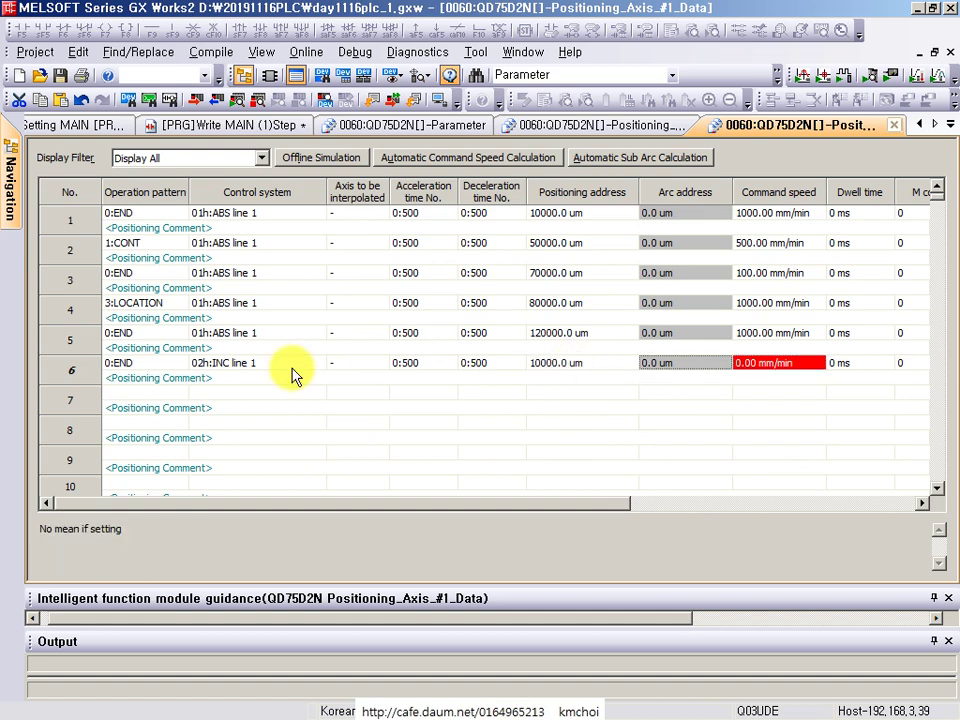
click(765, 366)
text(500)
key(Return)
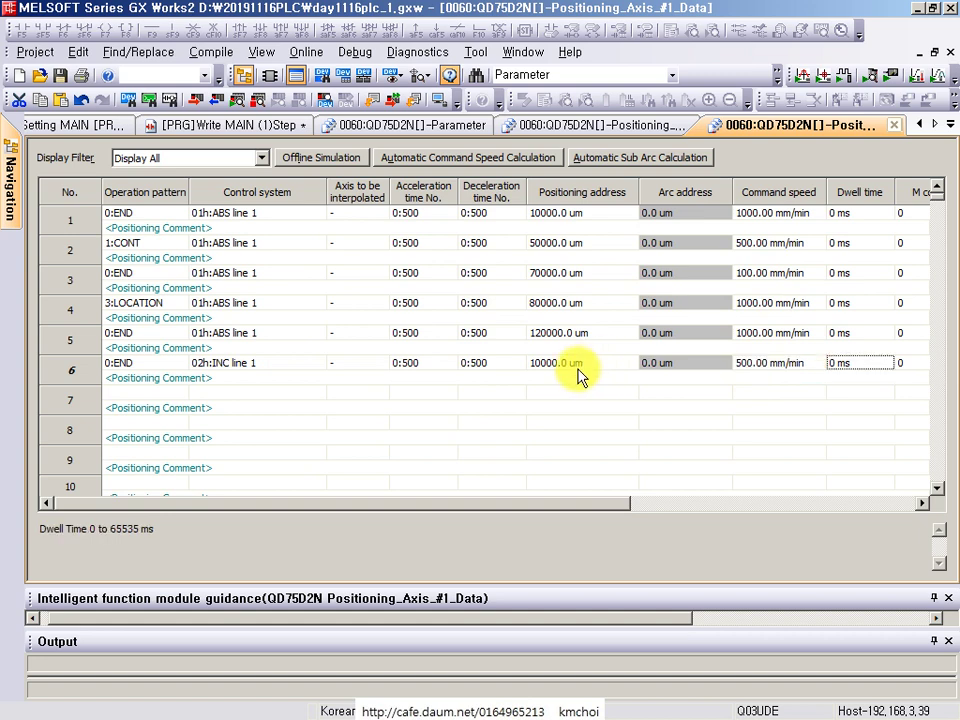
click(578, 366)
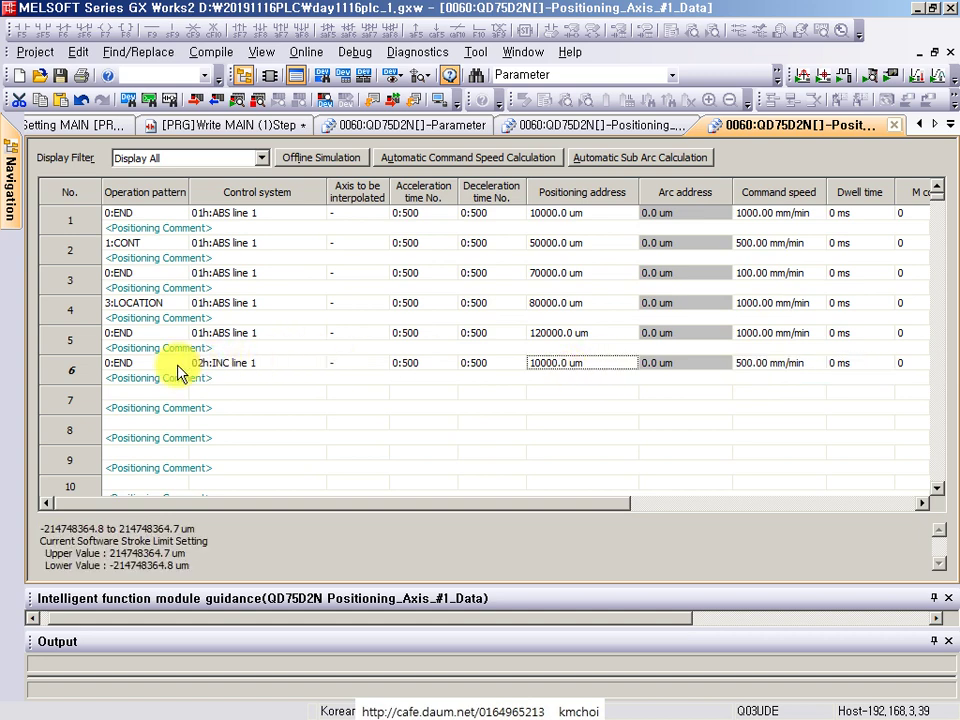
- Copy the whole Axis #1 data No. 6 entry into data No. 7
click(78, 370)
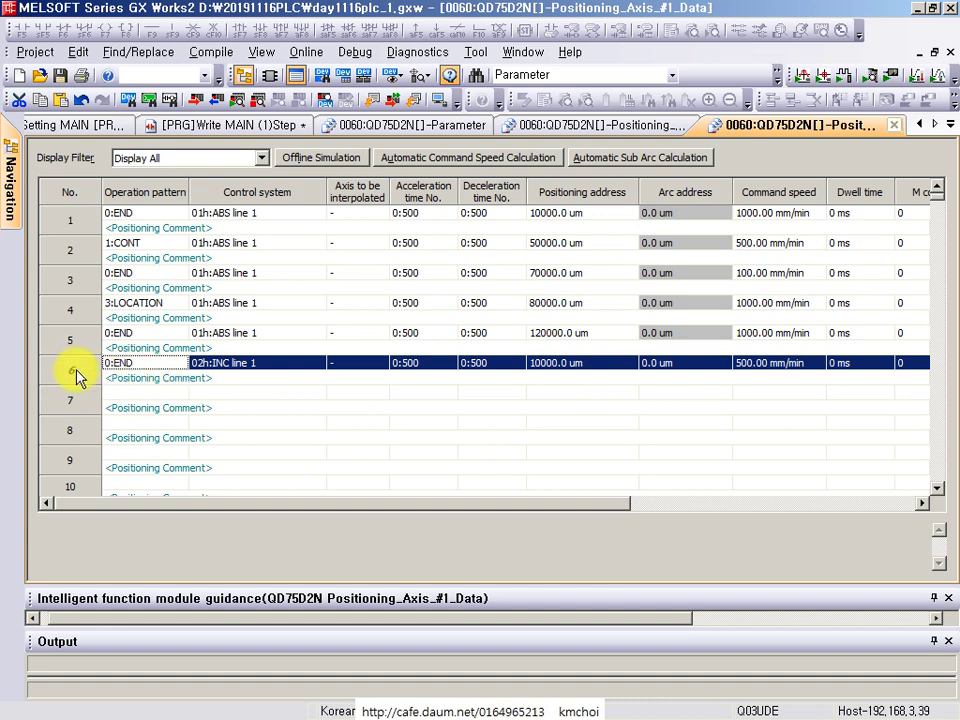
key(ctrl+c)
click(124, 394)
key(ctrl+v)
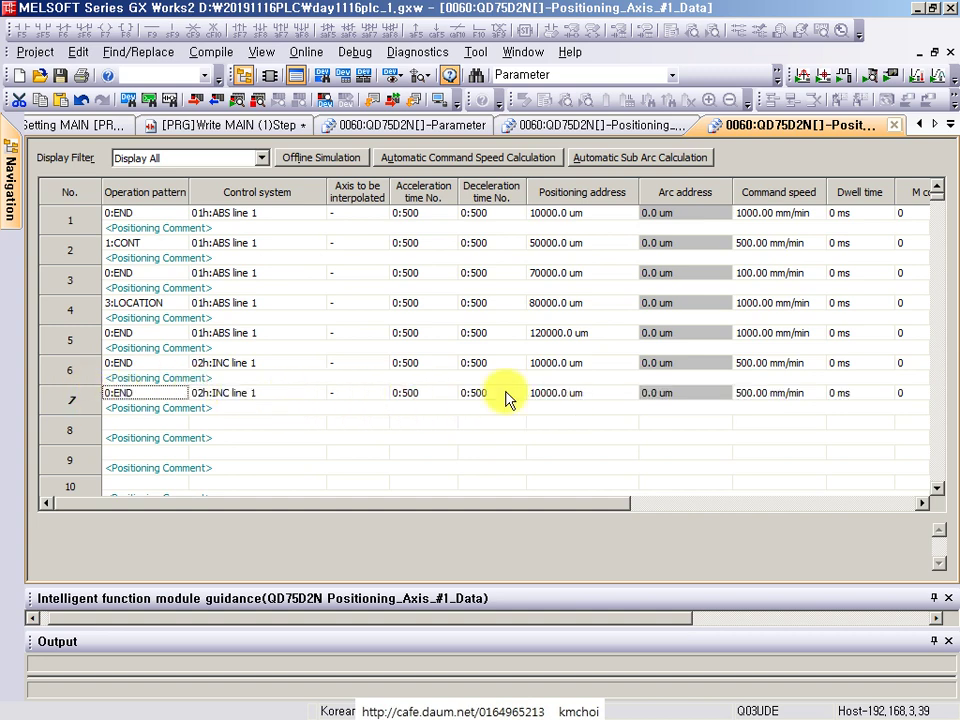
- Set the positioning address of Axis #1 data No. 7 to -10000.0 um
click(603, 397)
text(-1000)
key(Return)
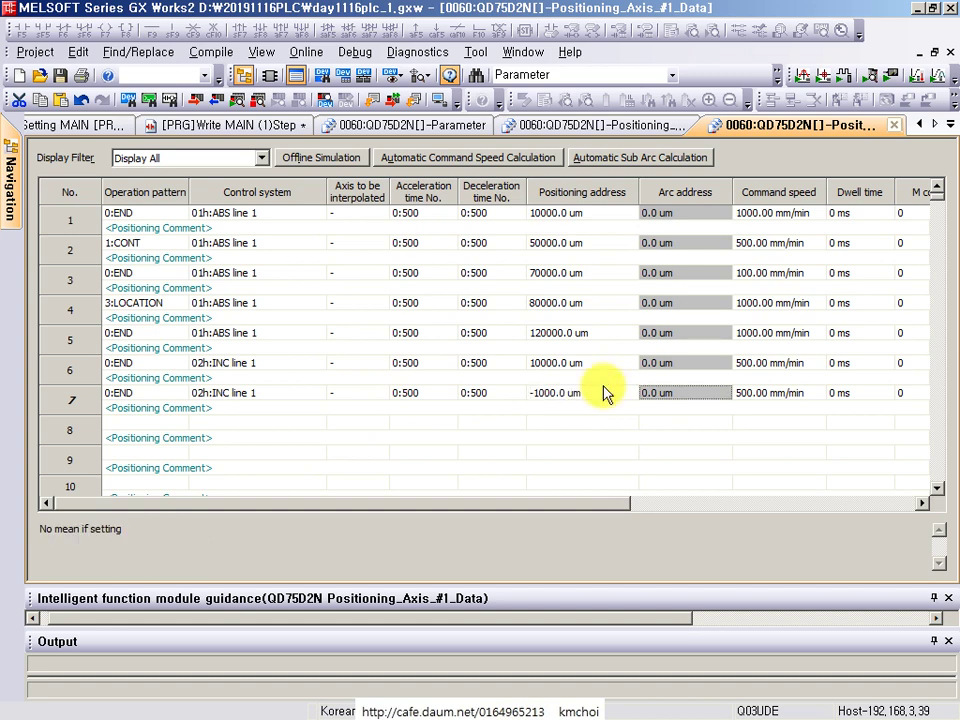
click(602, 400)
text(-10000)
key(Return)
click(566, 393)
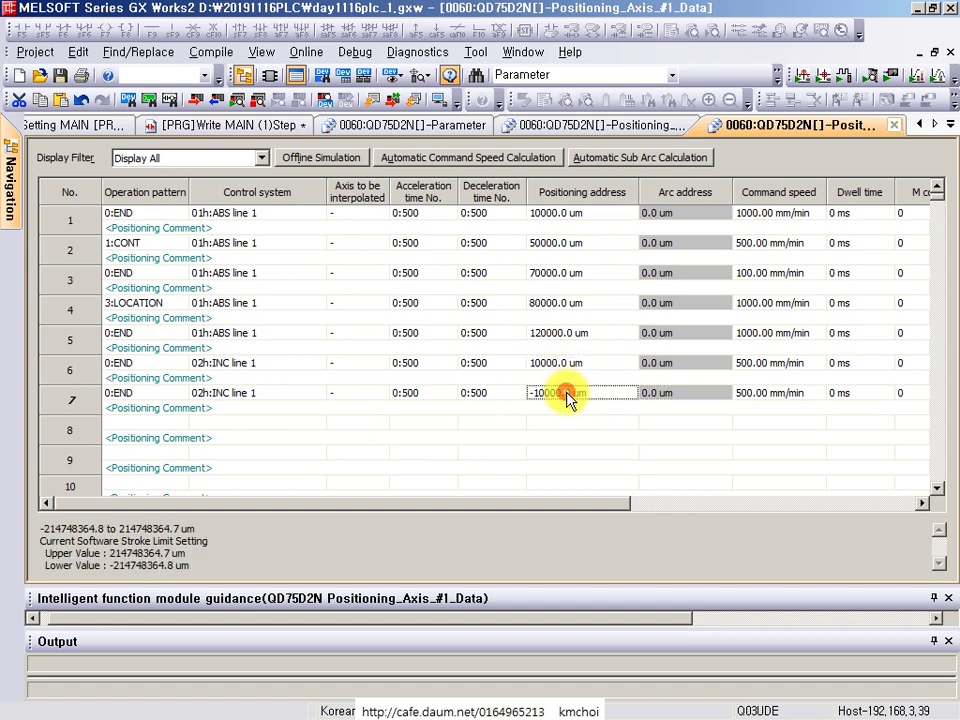
click(752, 393)
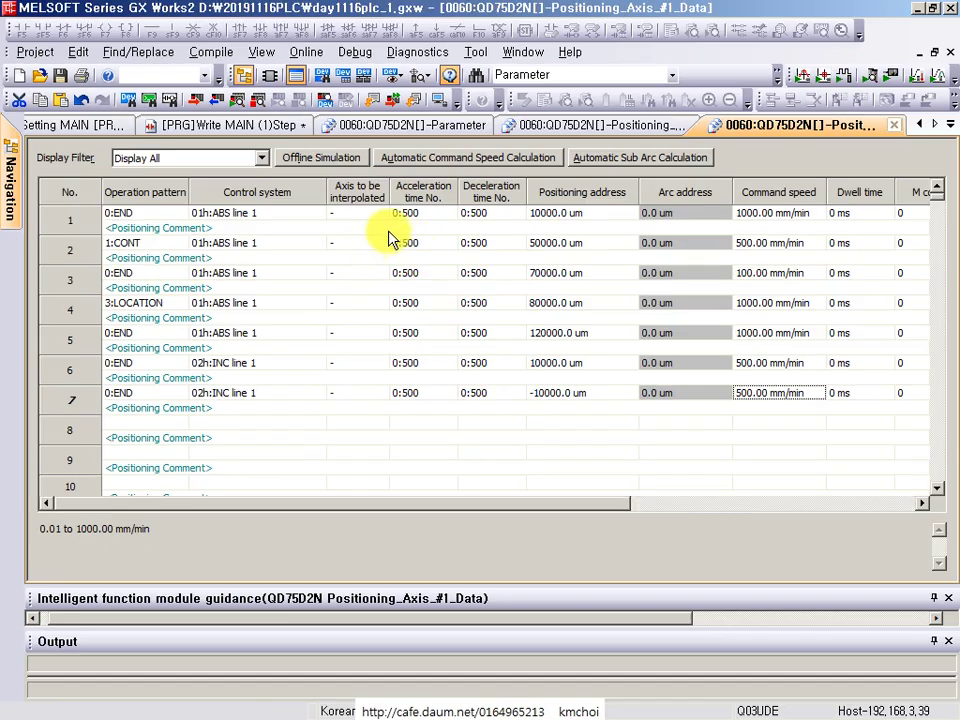
click(436, 271)
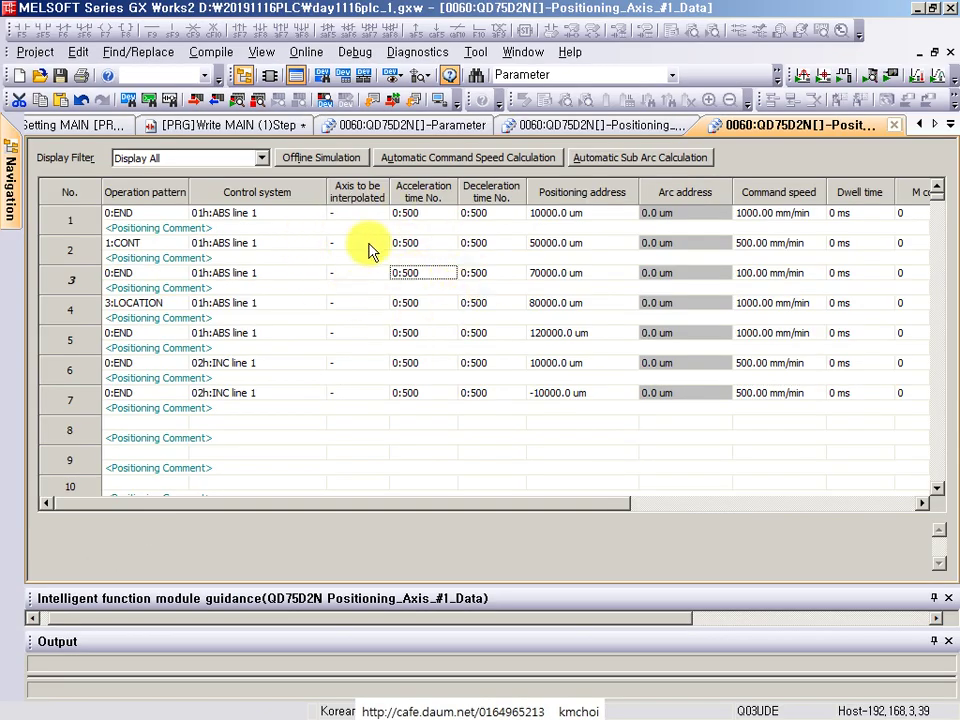
- Prepare a PLC write for the 0060:QD75D2N intelligent function module, adding Positioning Data to the Parameter and Flash ROM Write targets
mouse_move(12, 160)
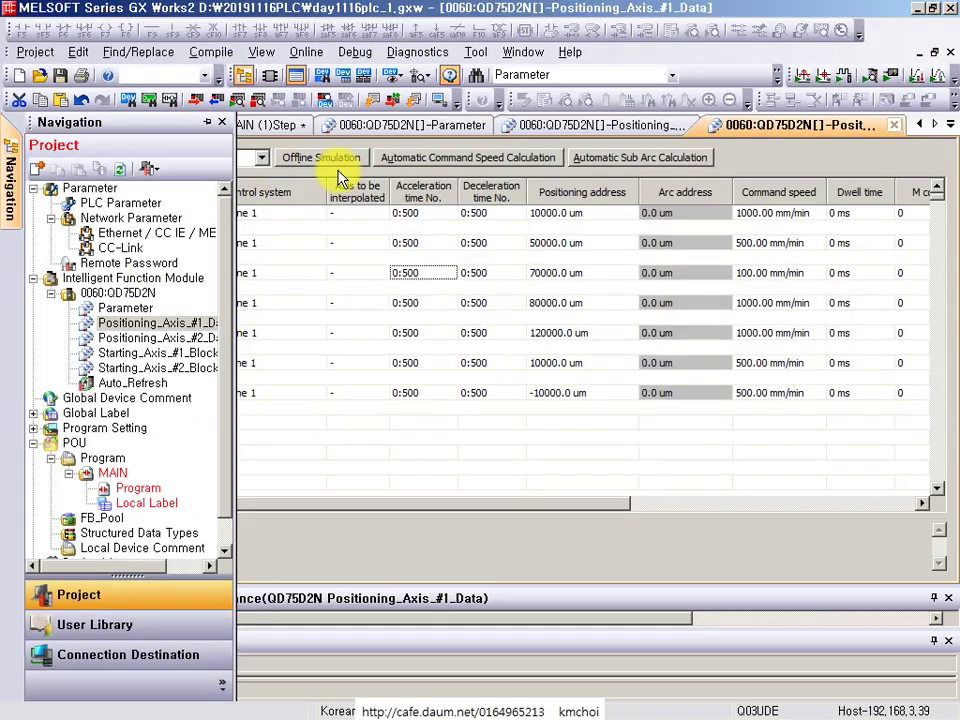
click(305, 52)
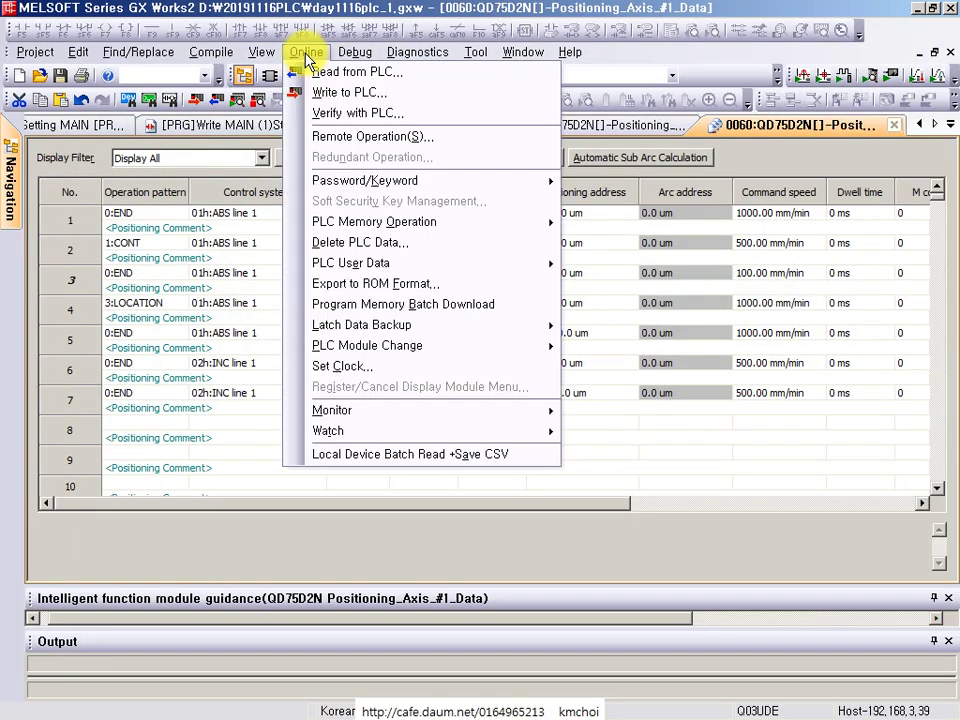
click(320, 93)
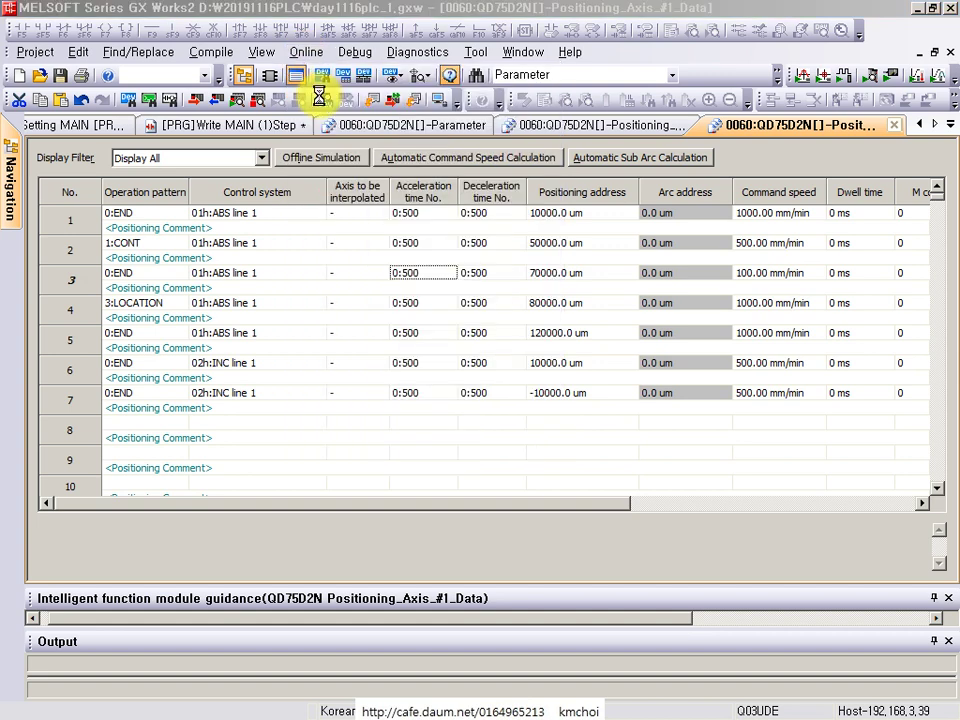
click(325, 182)
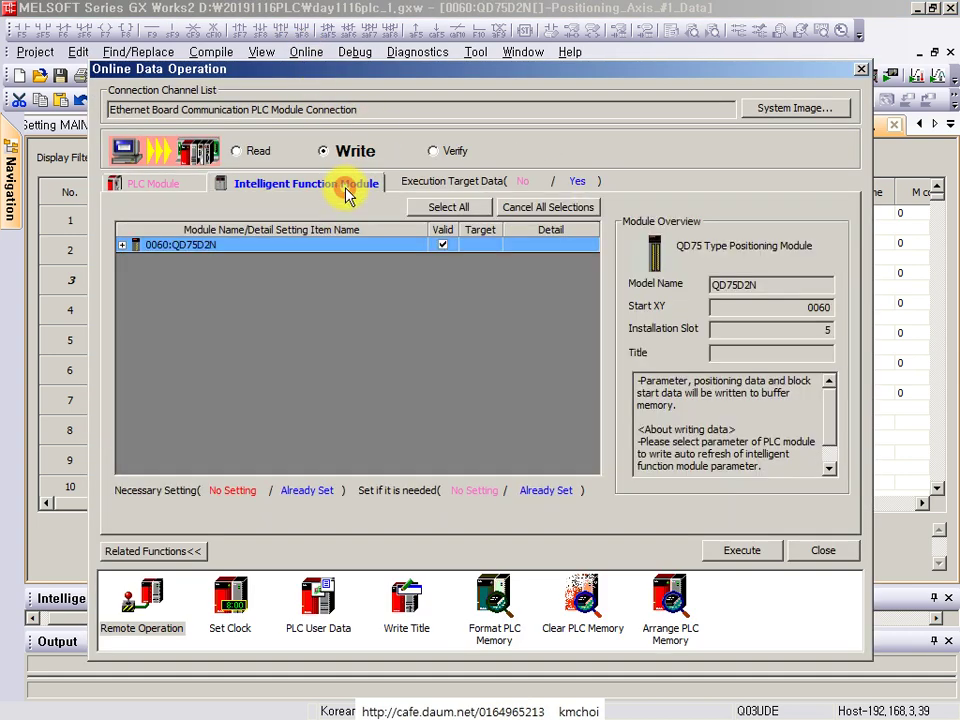
click(122, 245)
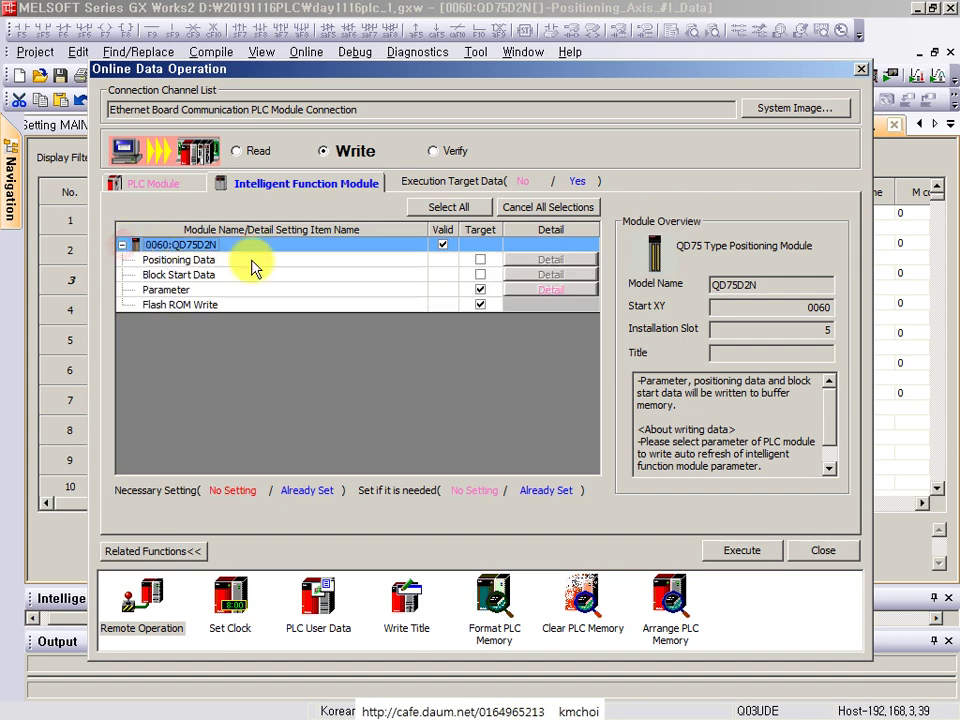
mouse_move(134, 281)
mouse_down()
mouse_move(446, 326)
mouse_move(508, 318)
mouse_up()
mouse_move(495, 262)
mouse_down()
mouse_move(497, 197)
mouse_move(565, 180)
mouse_up()
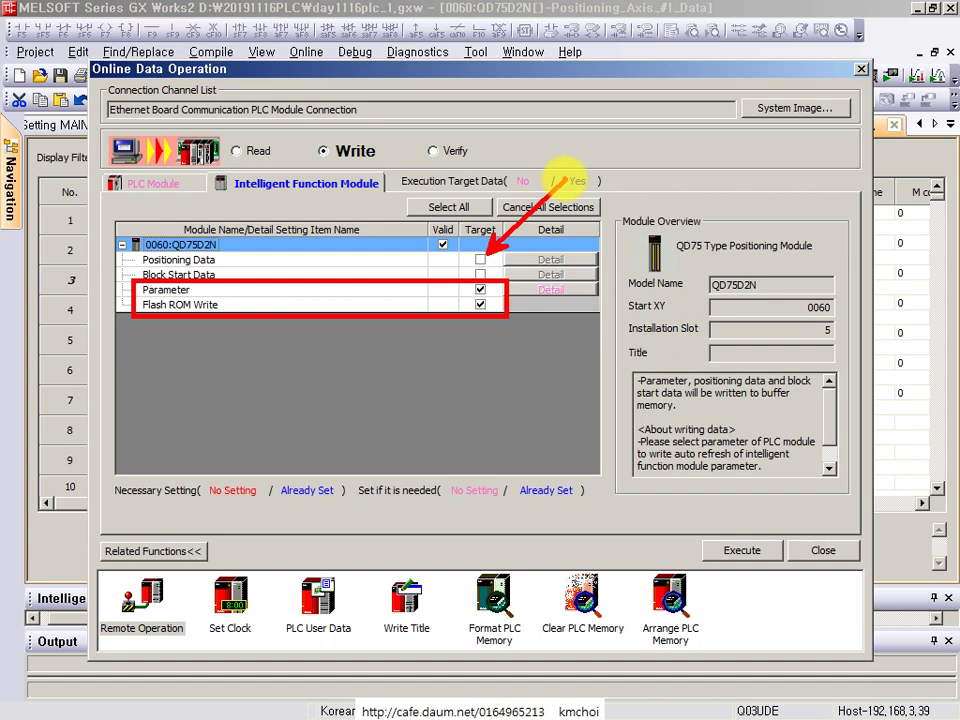
key(Escape)
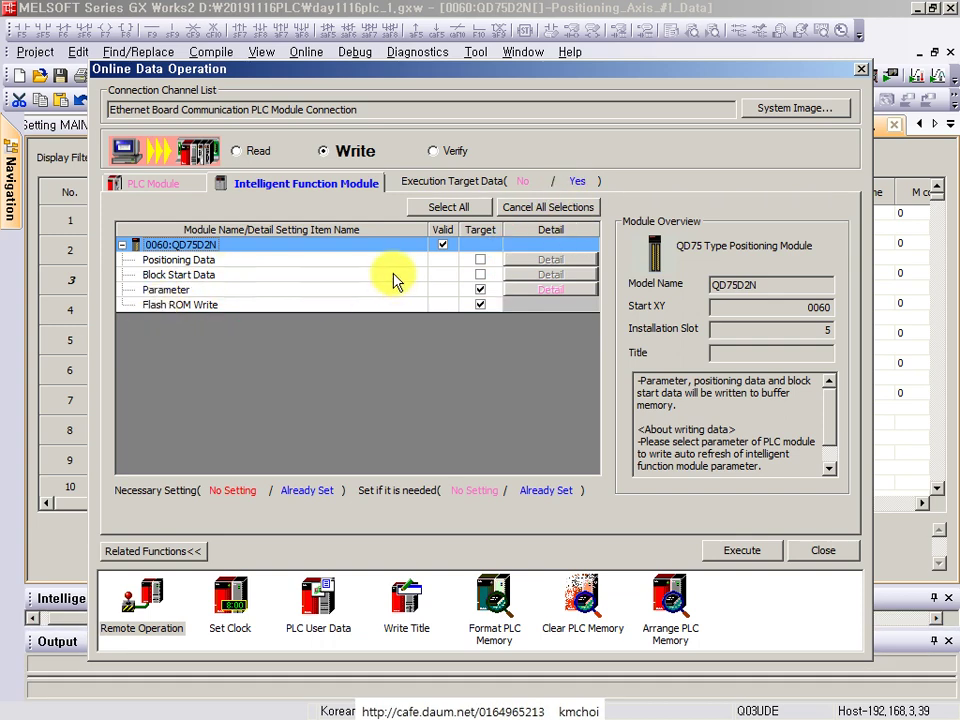
click(480, 259)
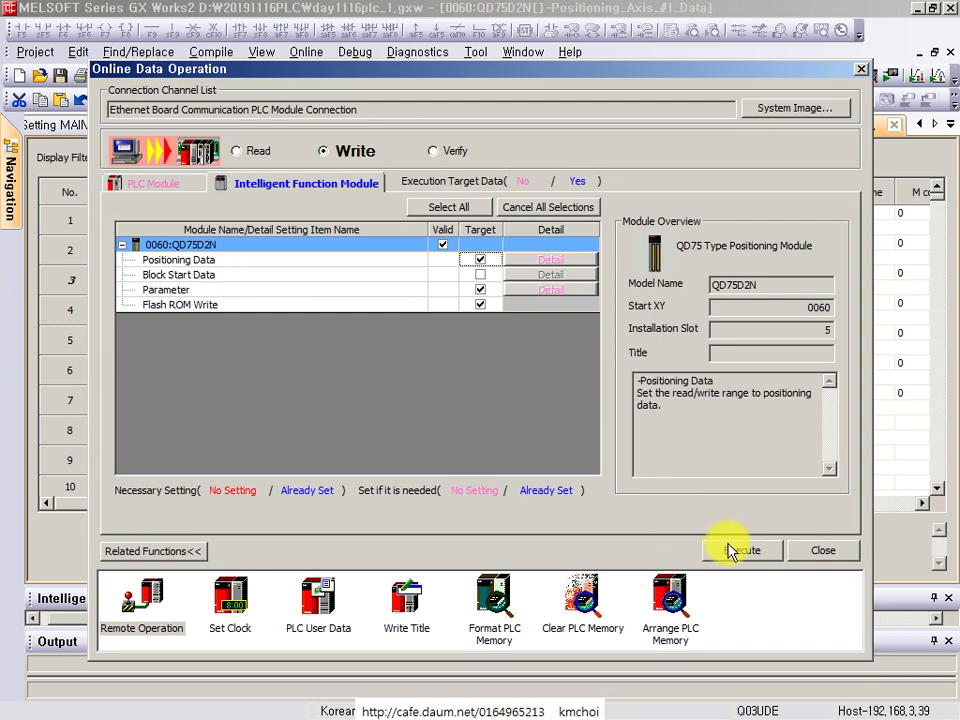
- Execute the write of the selected data to the QD75D2N and close the write dialogs
click(743, 558)
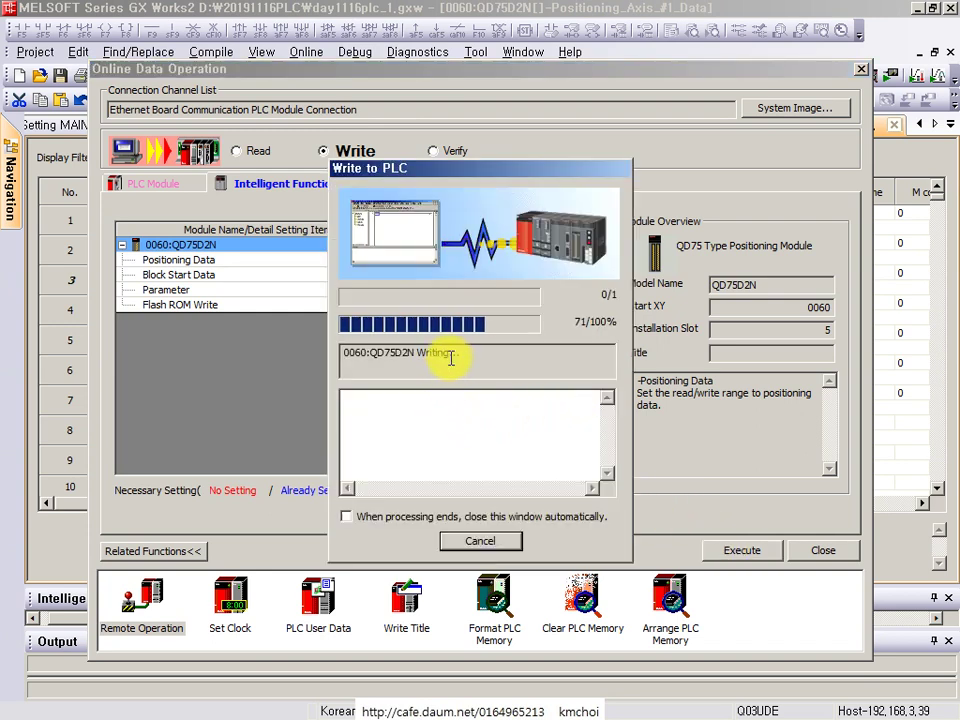
click(507, 422)
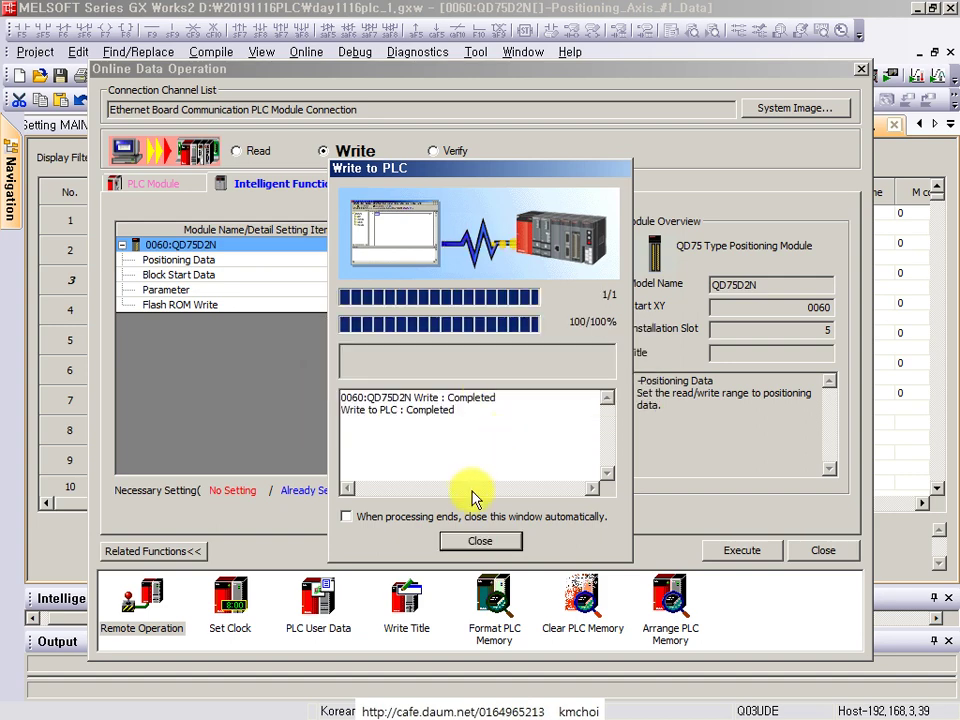
click(480, 540)
click(797, 549)
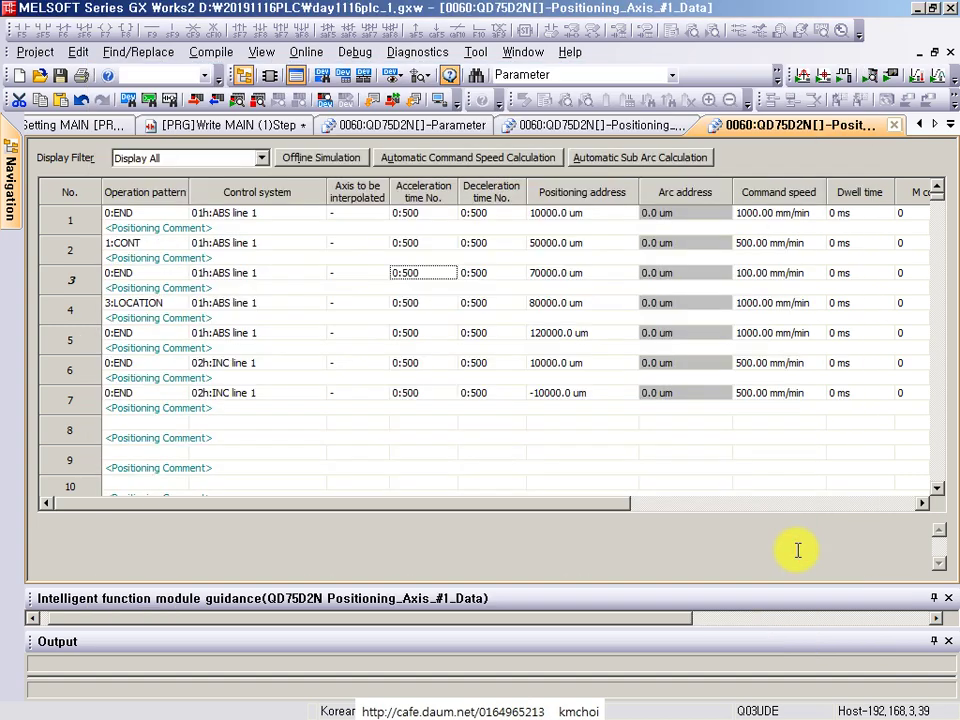
click(421, 363)
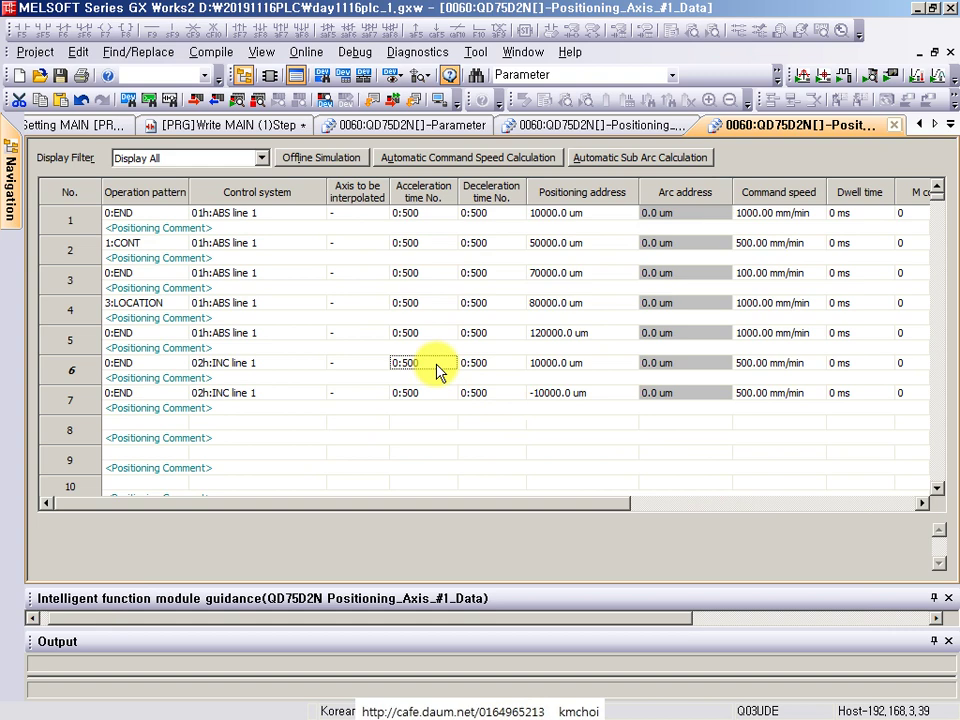
click(392, 257)
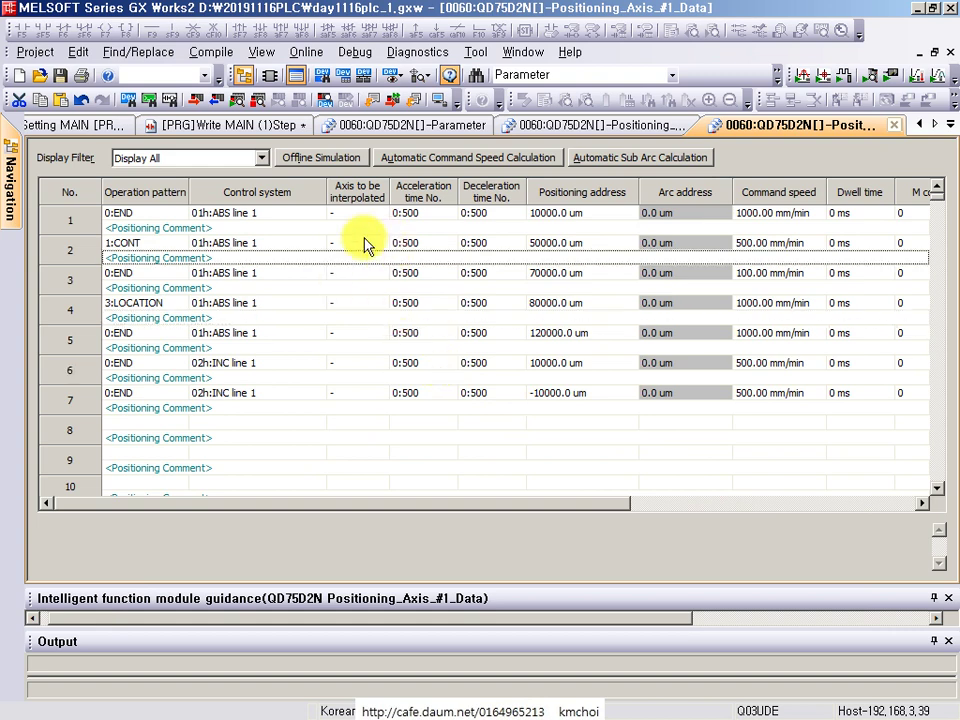
click(340, 218)
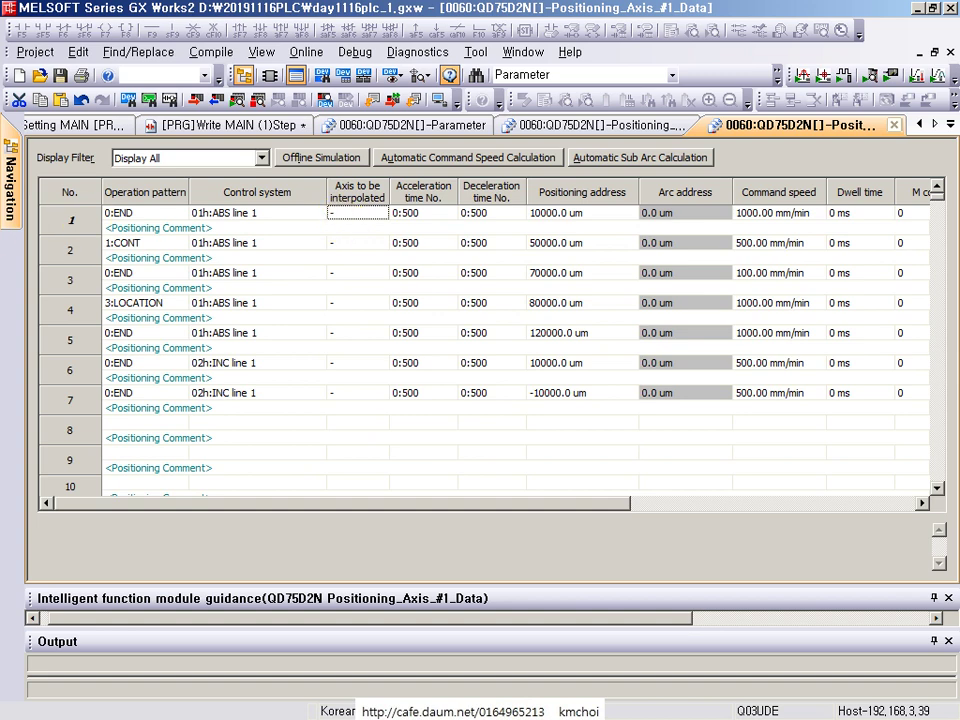
- Review which QD75D2N items are targeted for writing and close the Online Data Operation dialog without executing
key(F4)
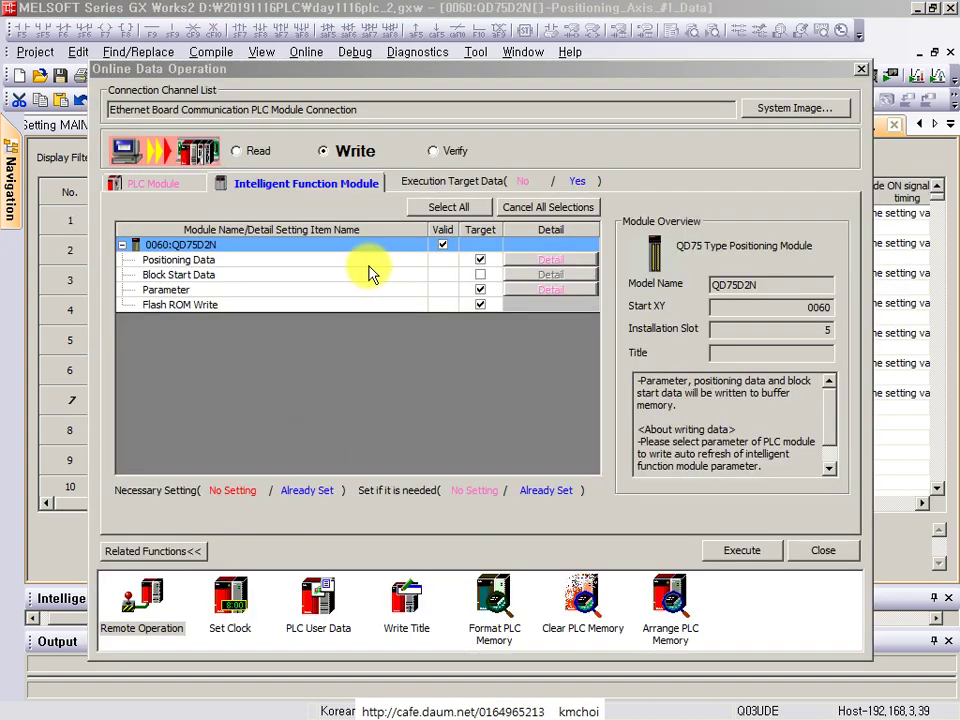
mouse_move(124, 240)
mouse_down()
mouse_move(208, 300)
mouse_move(528, 380)
mouse_up()
key(Escape)
mouse_move(130, 252)
mouse_down()
mouse_move(130, 272)
mouse_move(465, 275)
mouse_move(515, 260)
mouse_up()
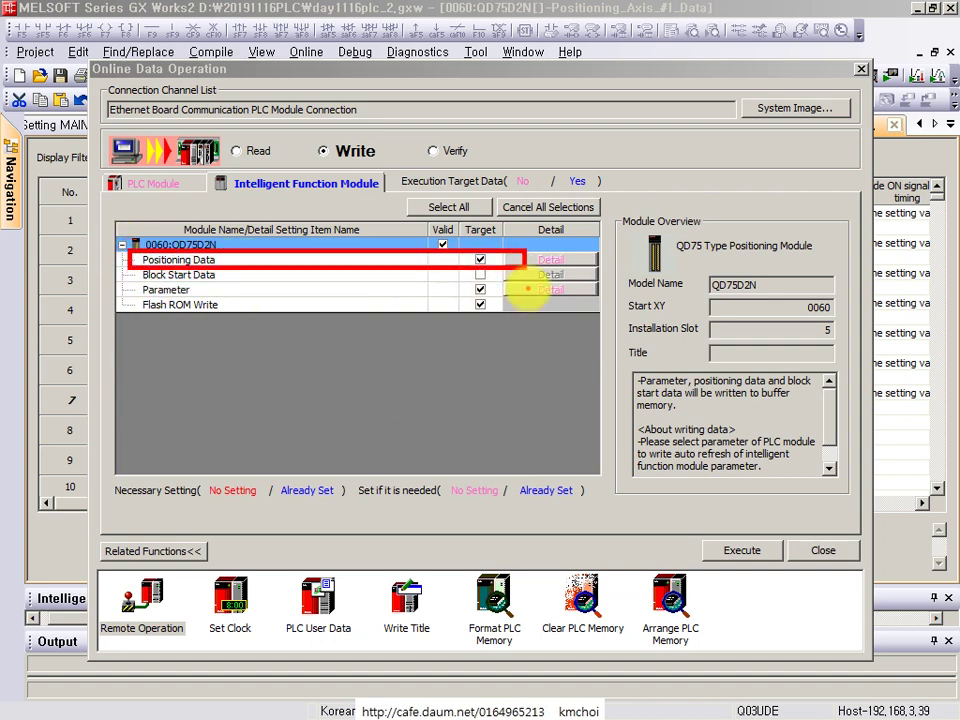
mouse_move(695, 530)
mouse_down()
mouse_move(499, 401)
mouse_move(463, 343)
mouse_up()
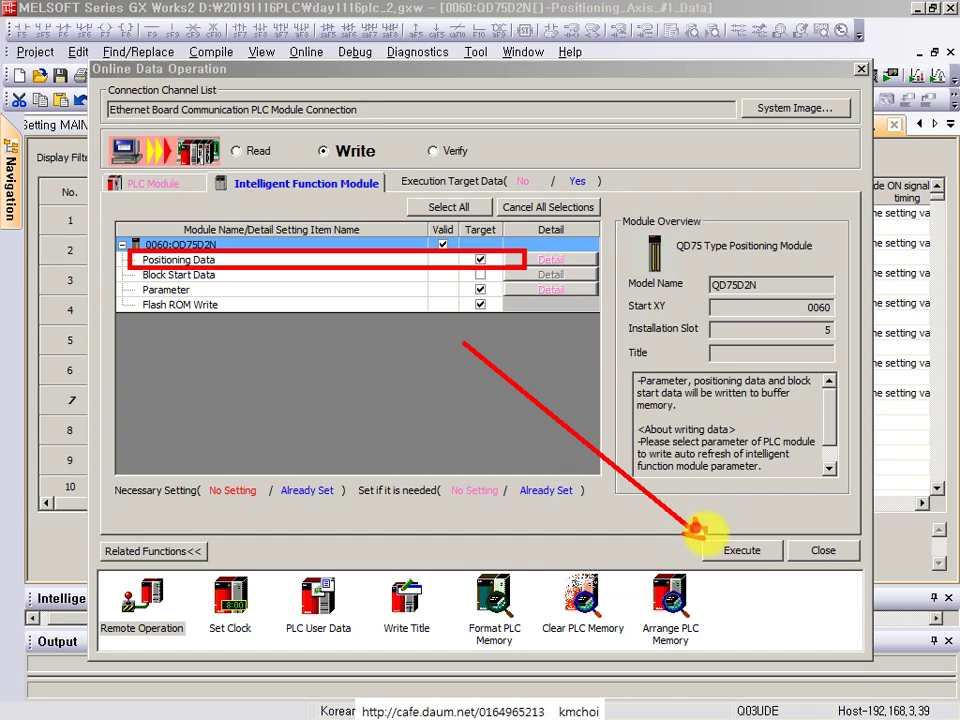
drag(695, 530, 796, 582)
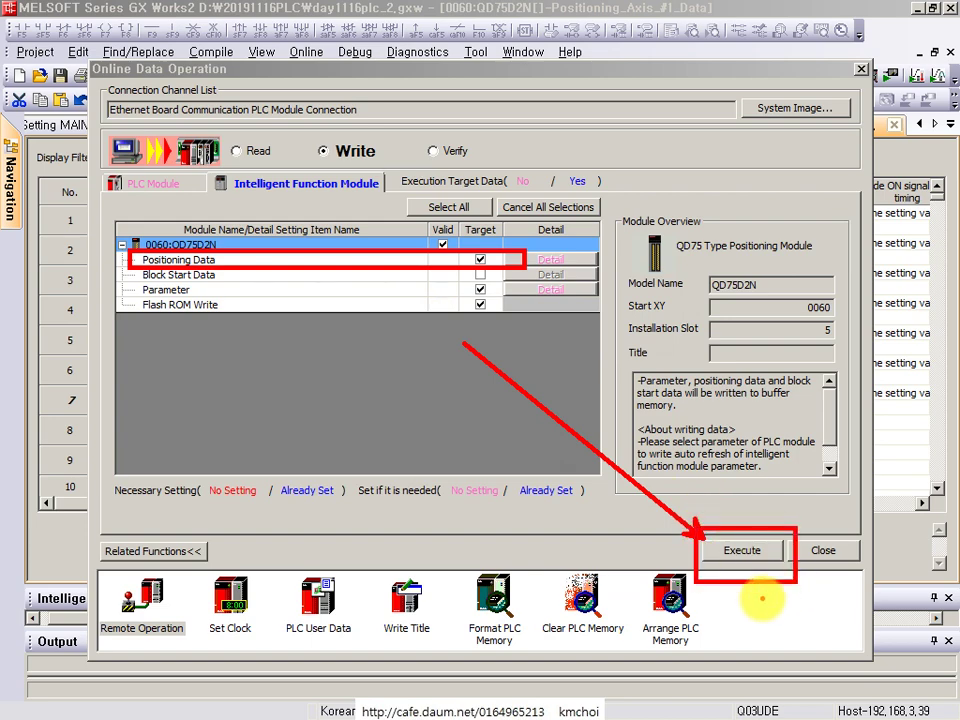
key(Escape)
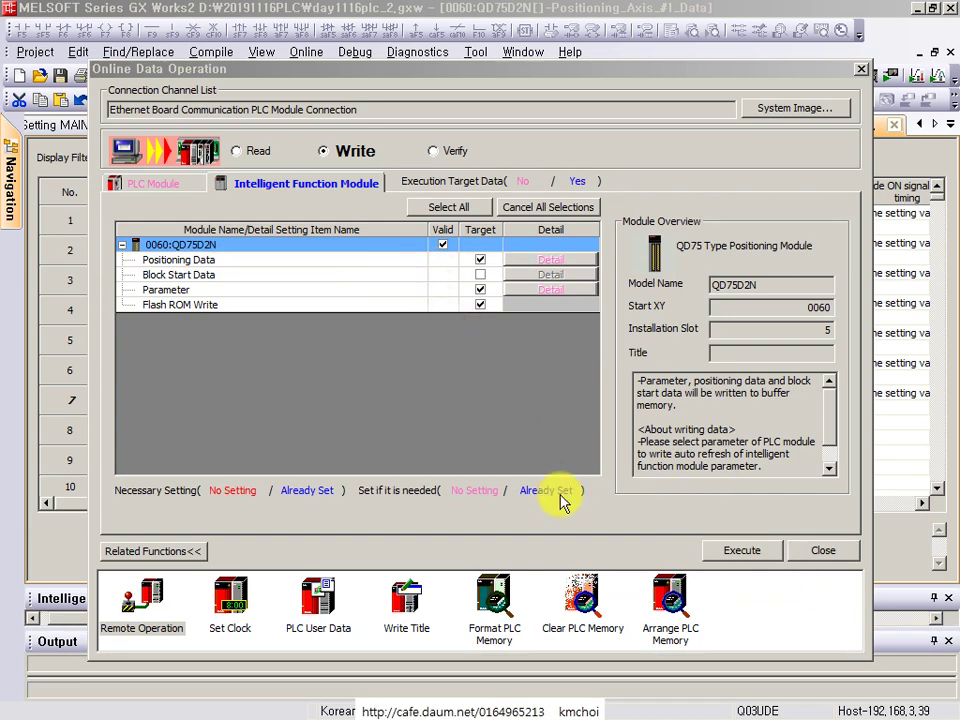
click(815, 553)
- Start the Positioning Test tool for the QD75/LD75 positioning module
click(308, 53)
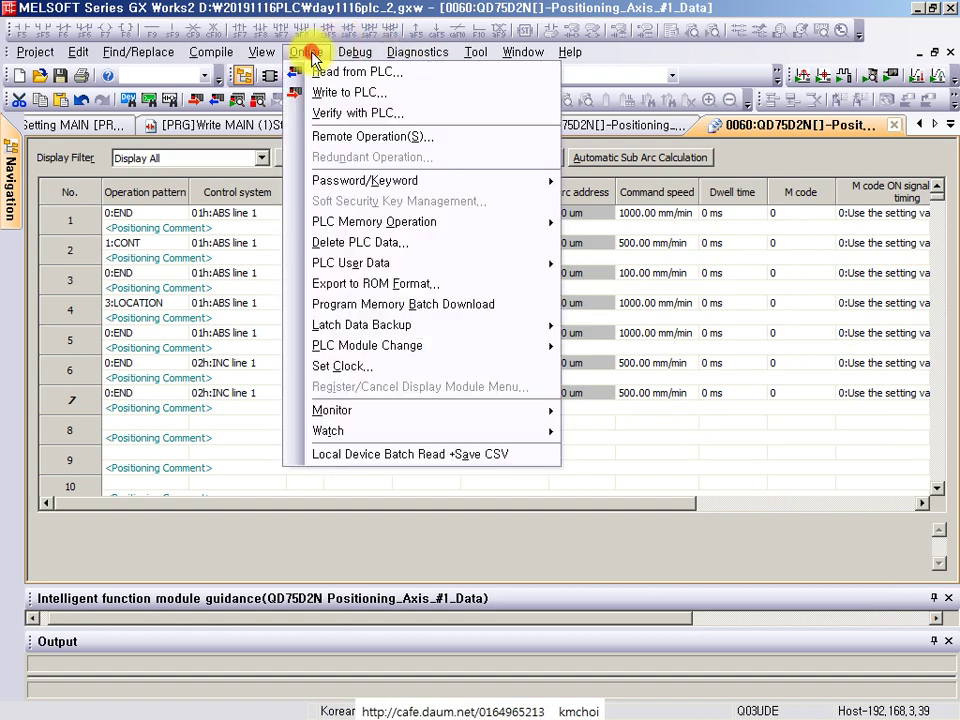
click(478, 54)
click(478, 54)
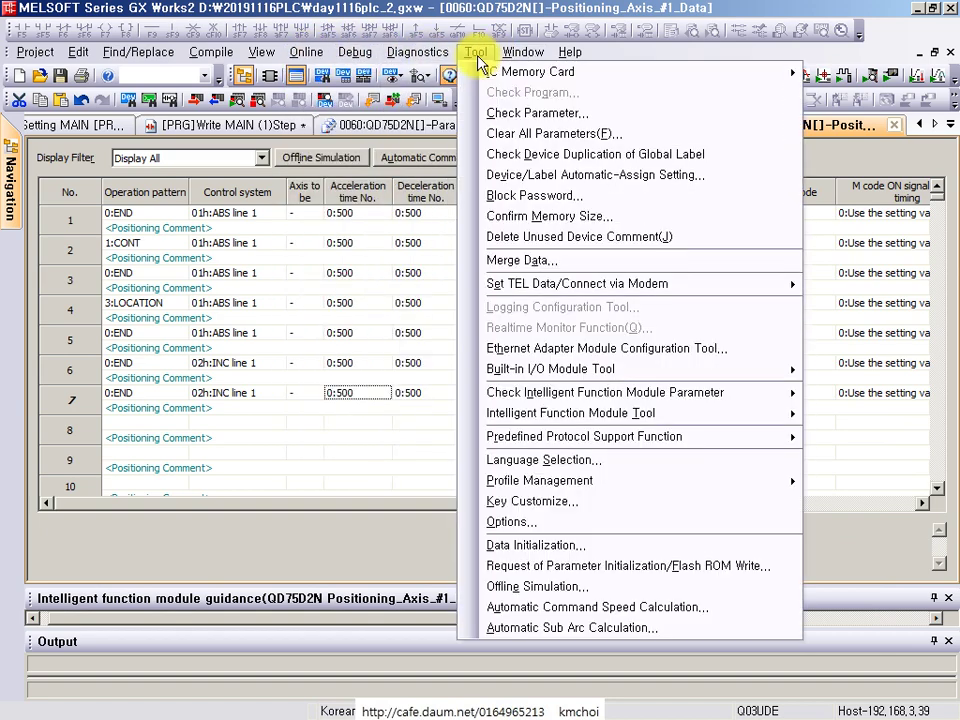
mouse_move(561, 413)
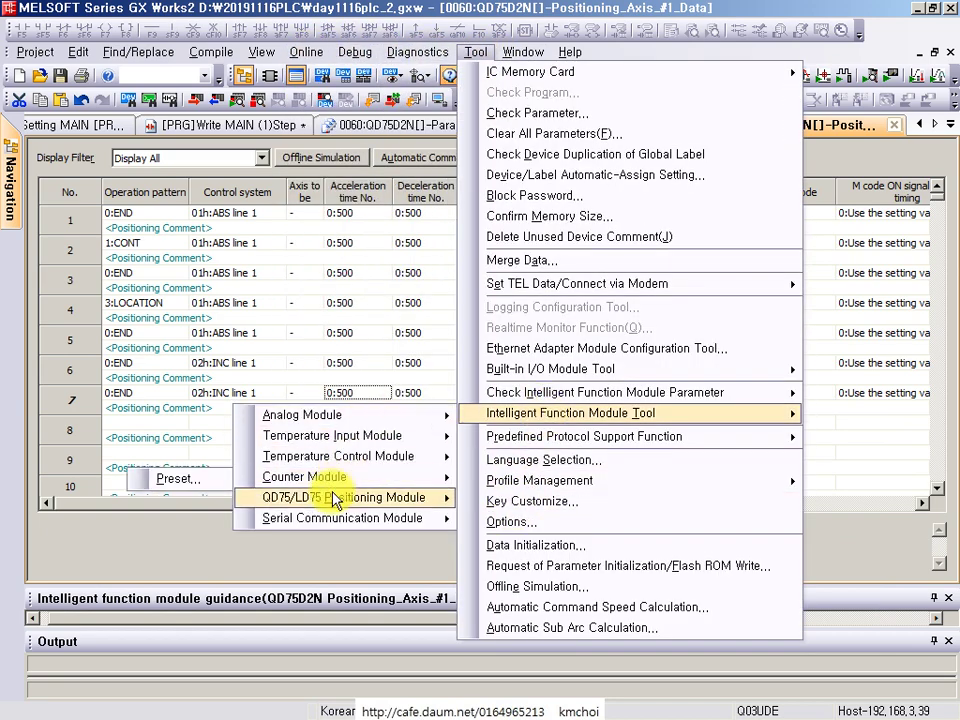
mouse_move(340, 497)
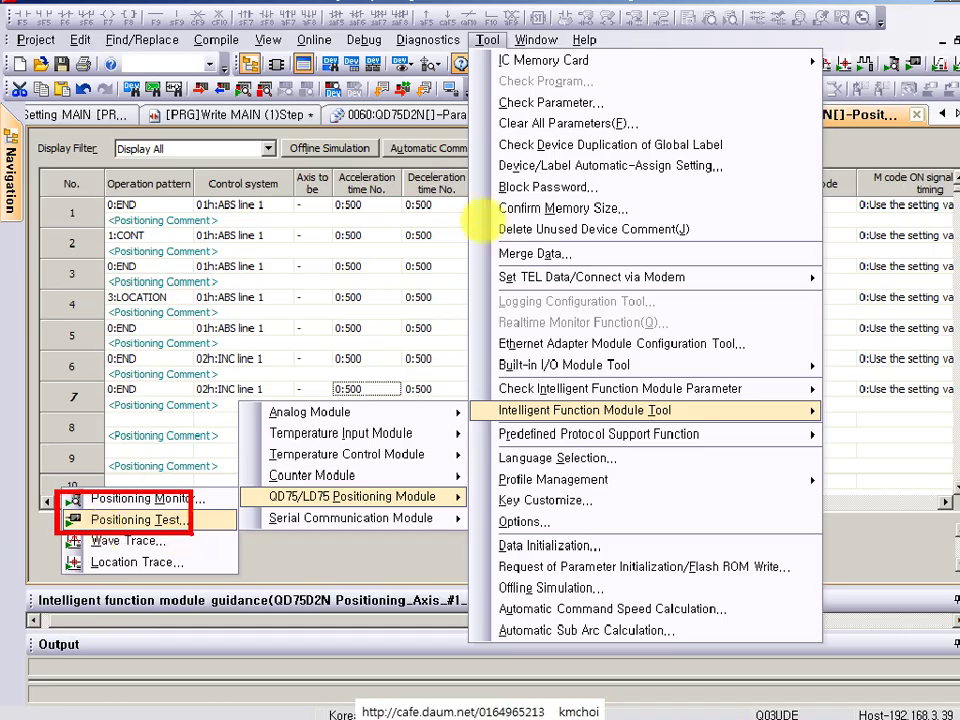
click(475, 52)
click(475, 52)
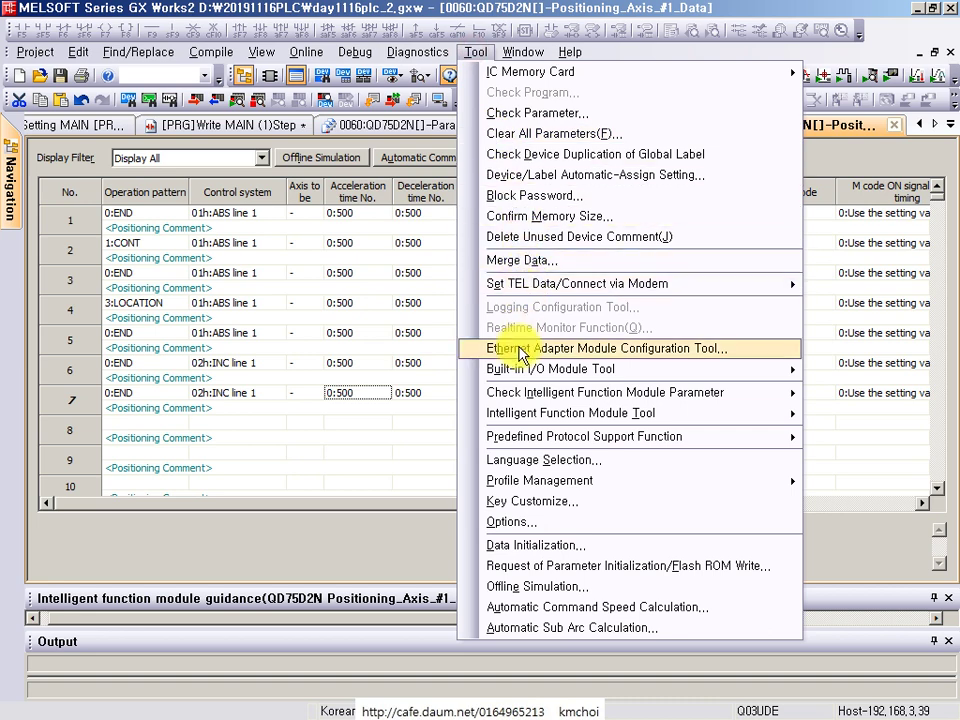
mouse_move(553, 413)
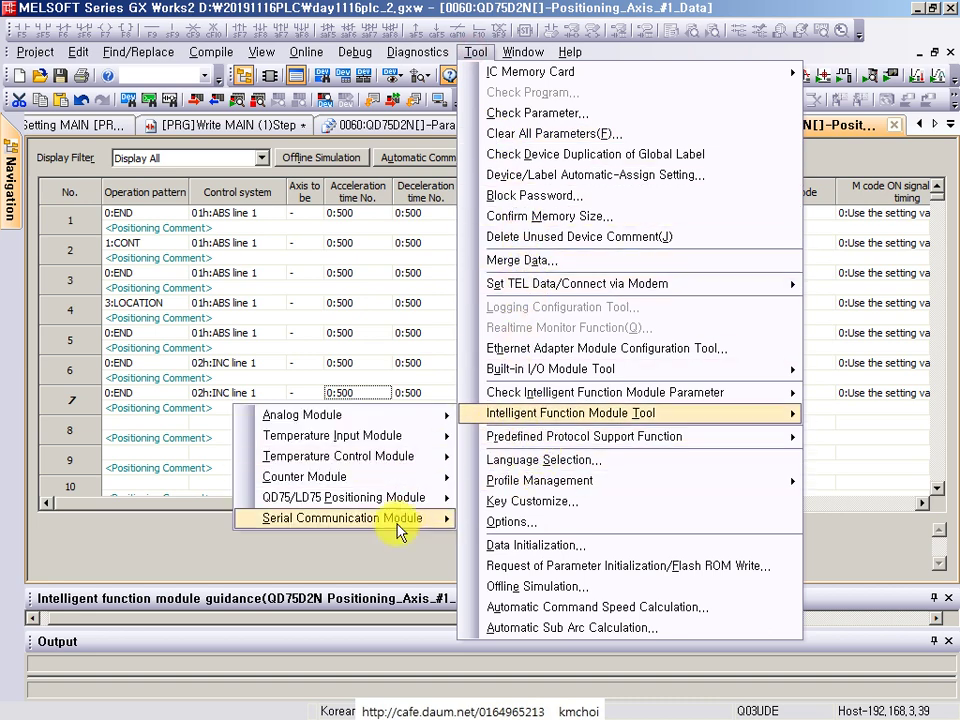
mouse_move(274, 499)
click(157, 519)
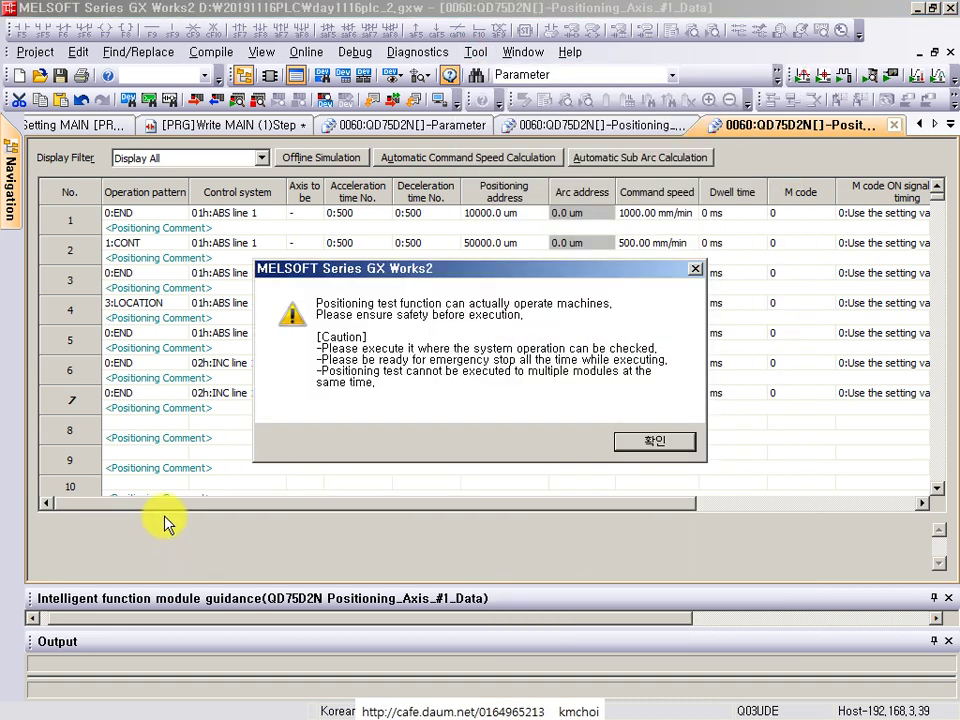
- Accept the positioning test's safety caution and confirm that the servo amplifier and motor are connected
click(620, 442)
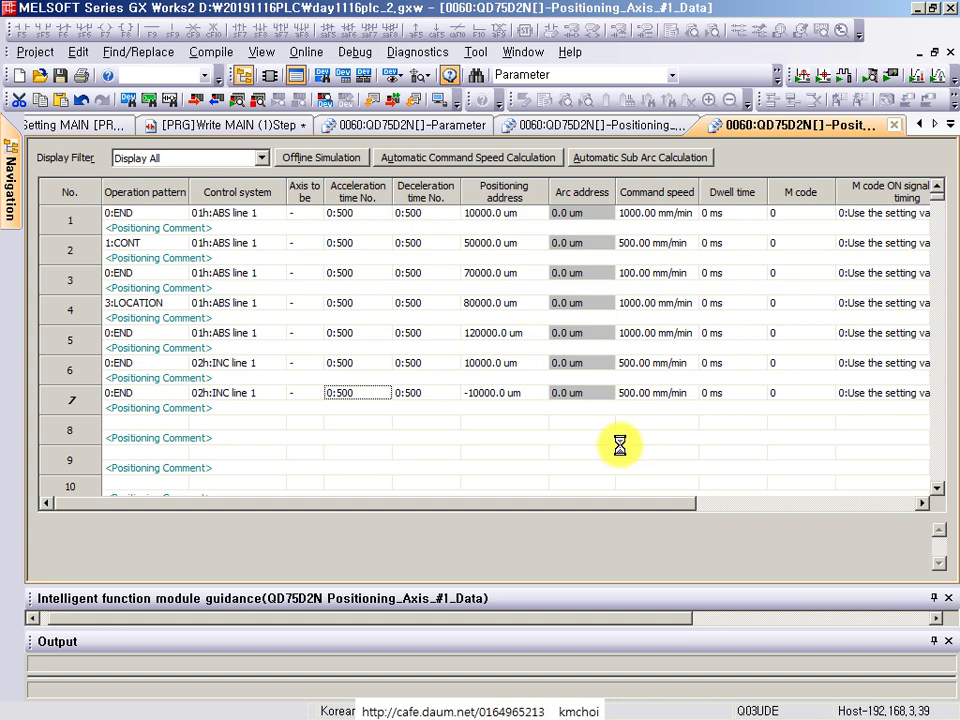
key(Return)
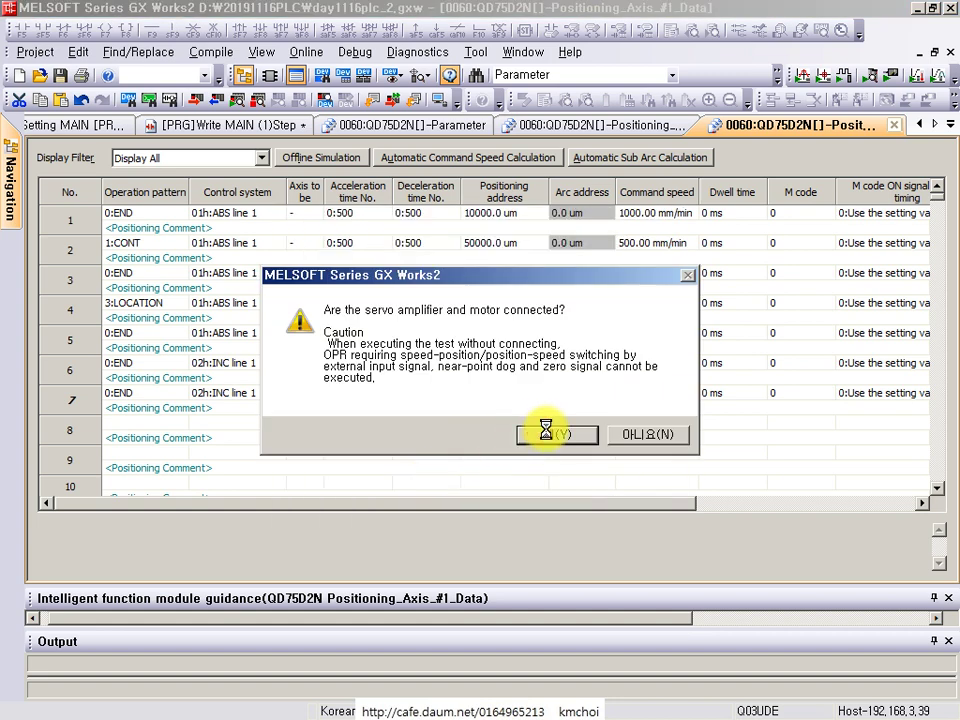
click(546, 433)
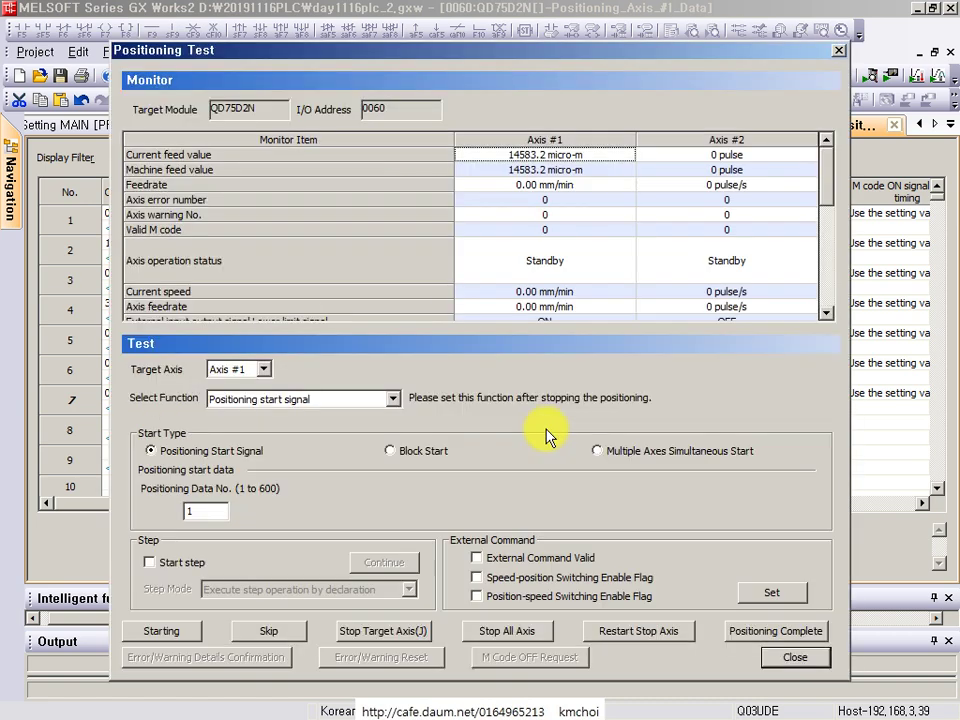
- Switch the test function to JOG/Manual Pulse Generator/OPR and run the Machine OPR on Axis #1
drag(337, 53, 405, 53)
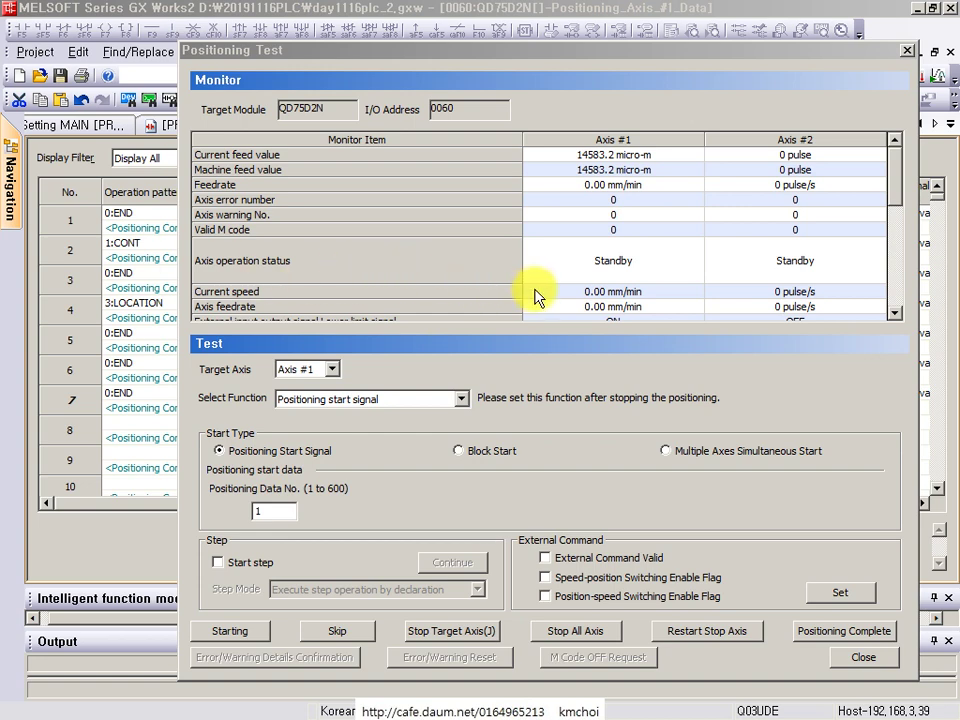
drag(476, 52, 422, 18)
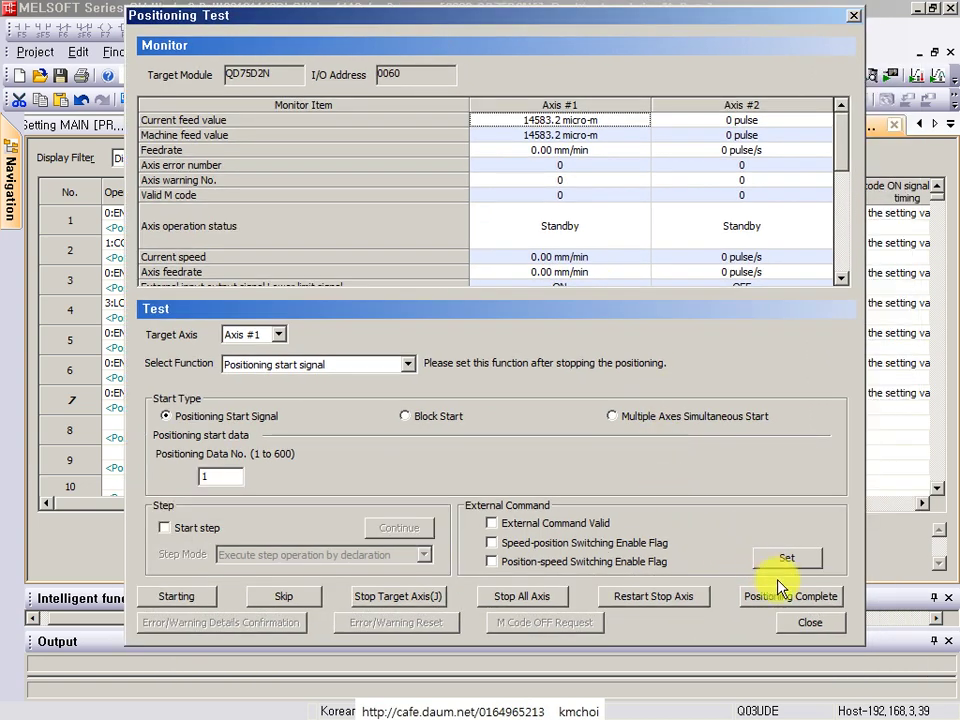
click(369, 364)
click(298, 393)
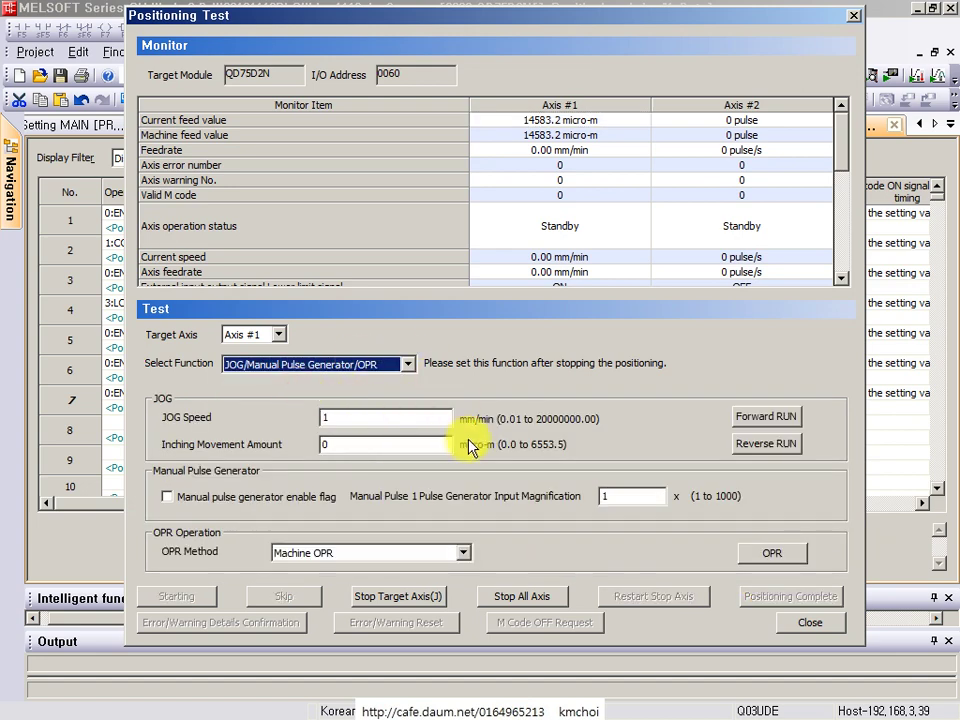
mouse_move(498, 95)
mouse_down()
mouse_move(548, 138)
mouse_move(619, 152)
mouse_up()
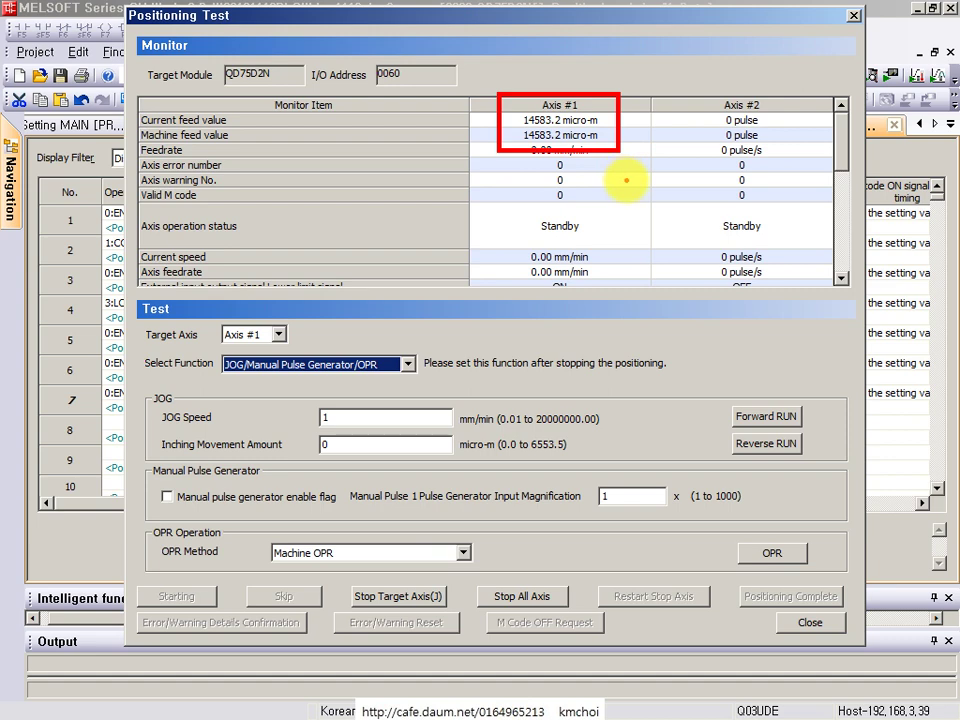
key(Escape)
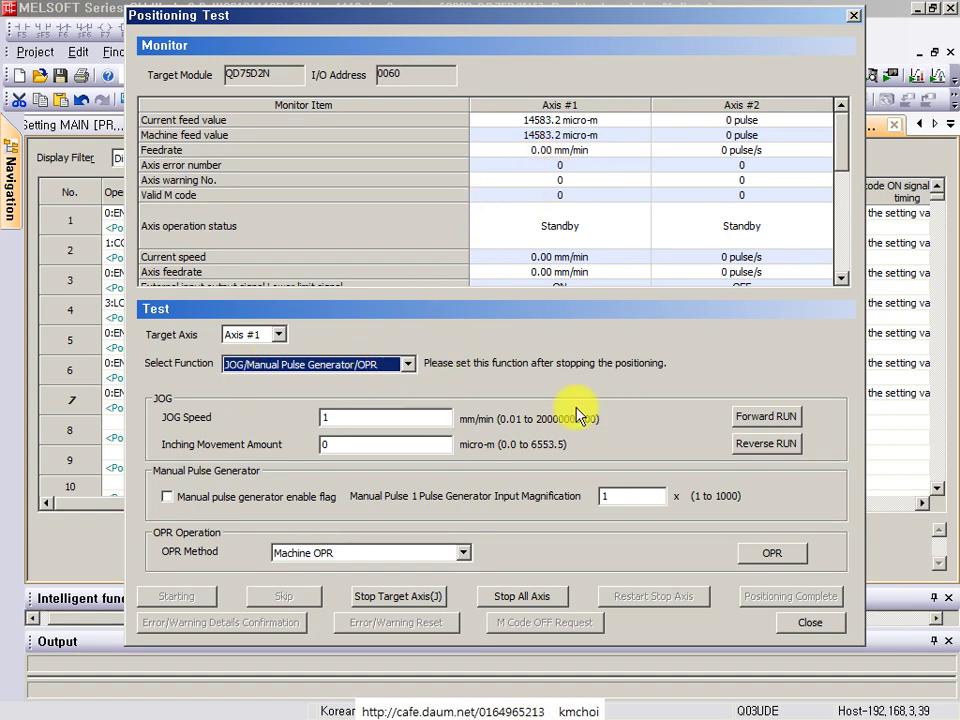
drag(207, 341, 431, 382)
drag(721, 518, 809, 579)
drag(535, 379, 712, 518)
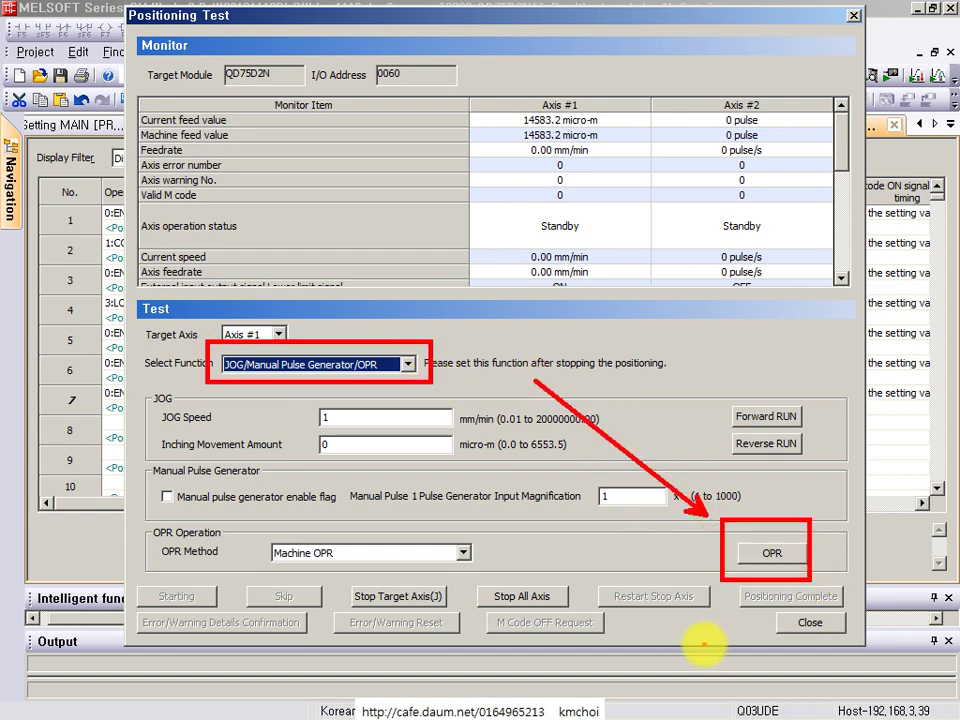
key(Escape)
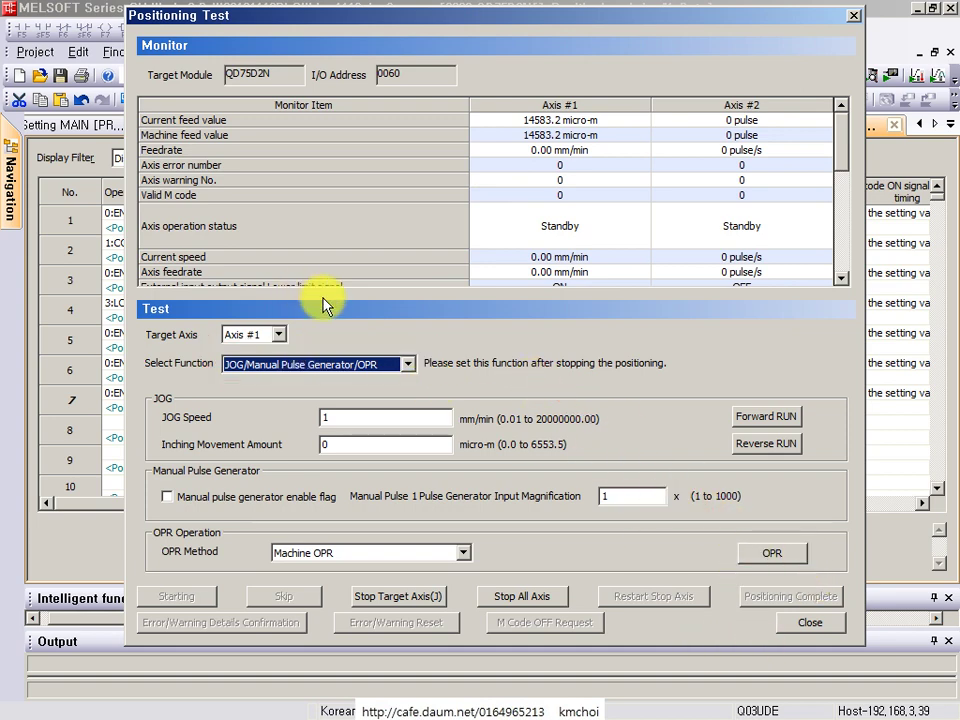
click(773, 553)
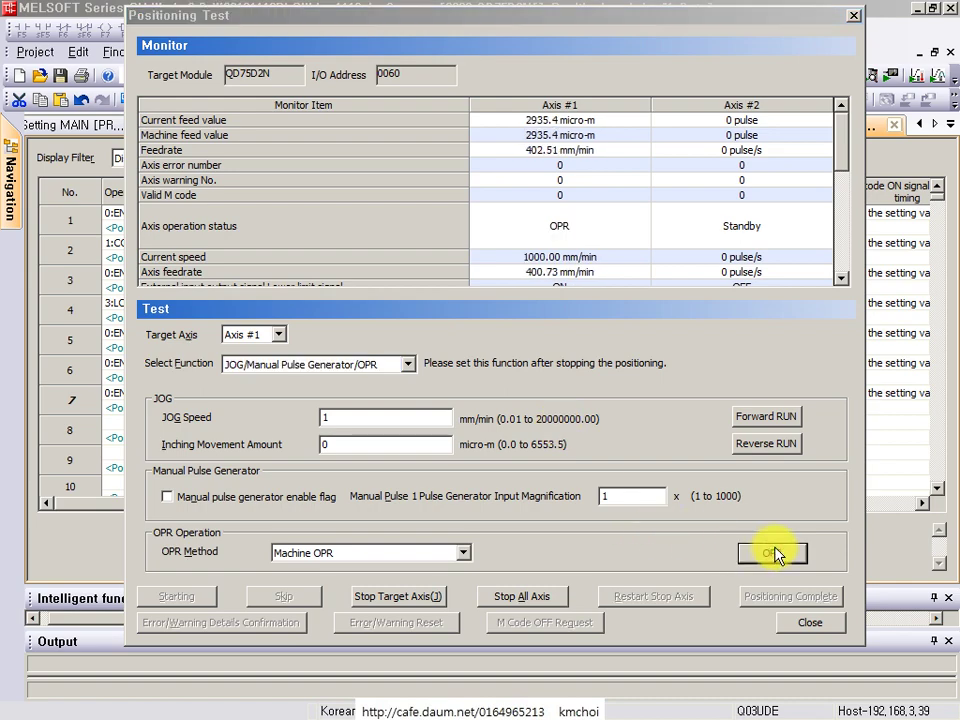
- Check the home return of the equipment in the Microsoft LifeCam view against the Axis #1 monitor in Positioning Test
key(alt+Tab)
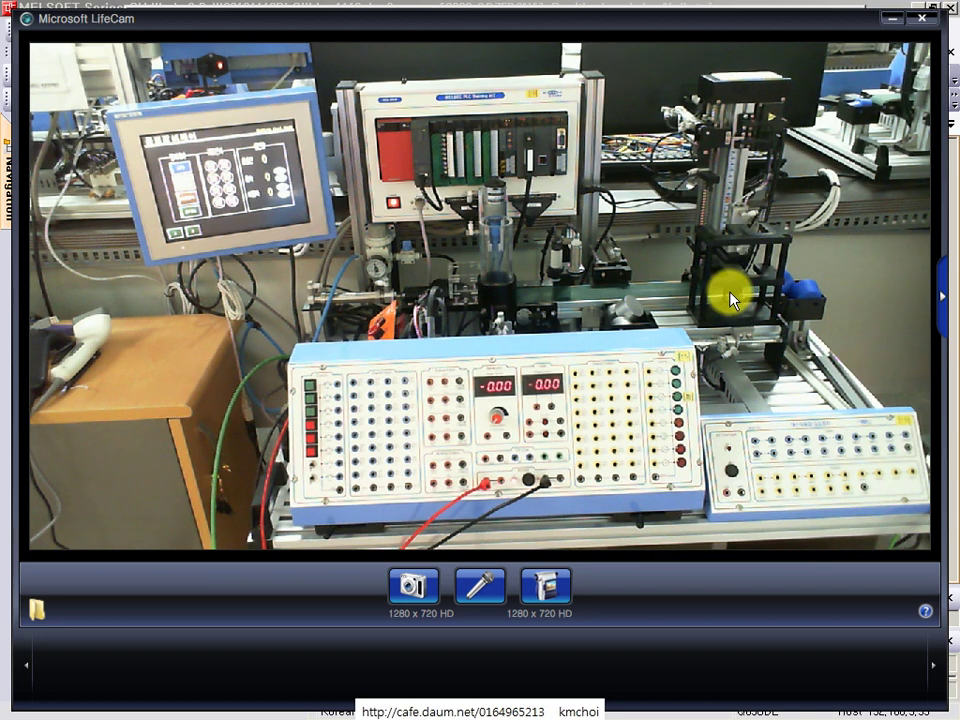
key(alt+Tab)
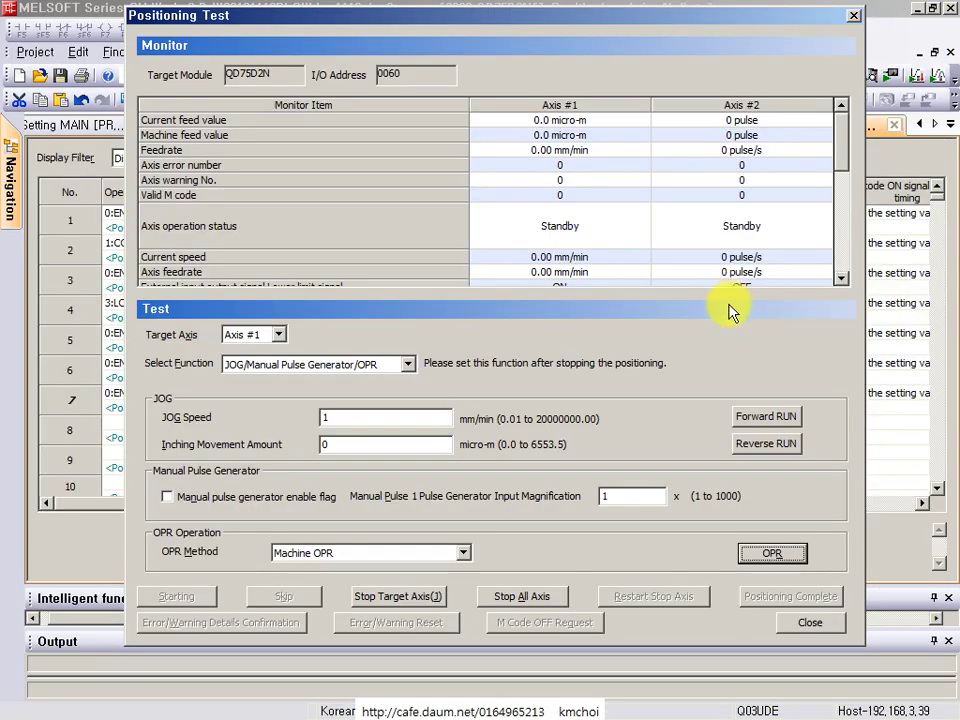
key(alt+Tab)
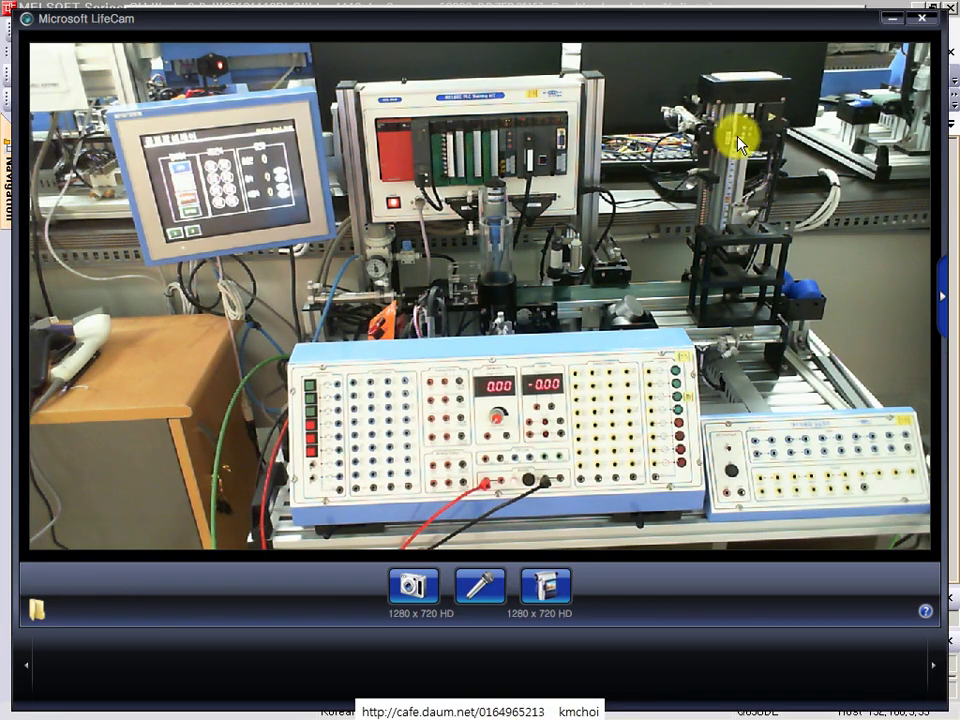
key(alt+Tab)
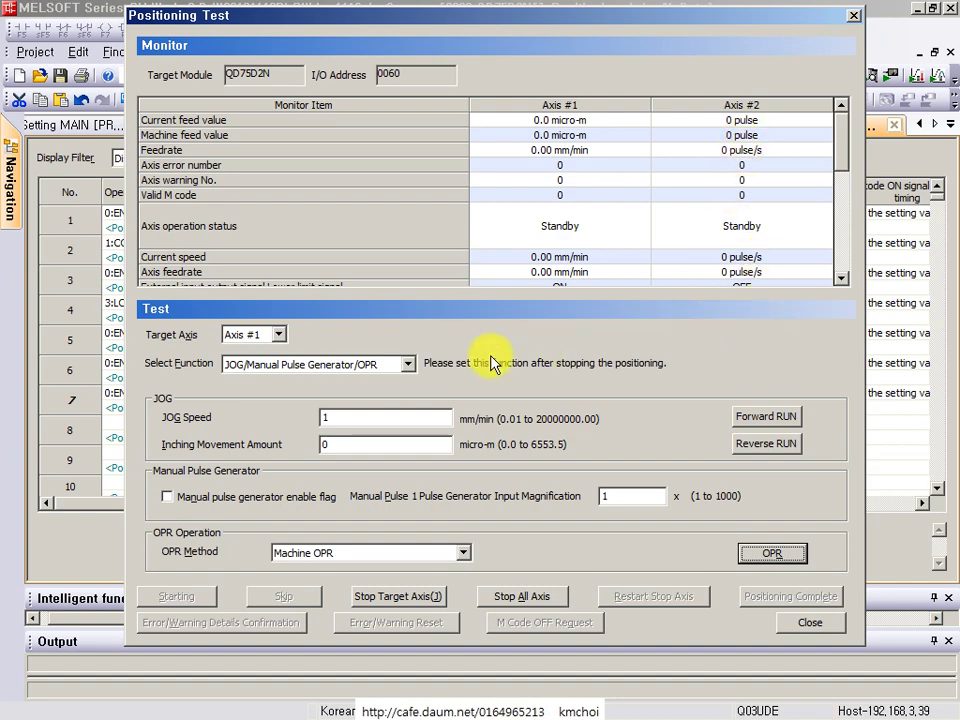
- Set the test function to Positioning start signal and move the dialog aside to expose the positioning data table
click(231, 365)
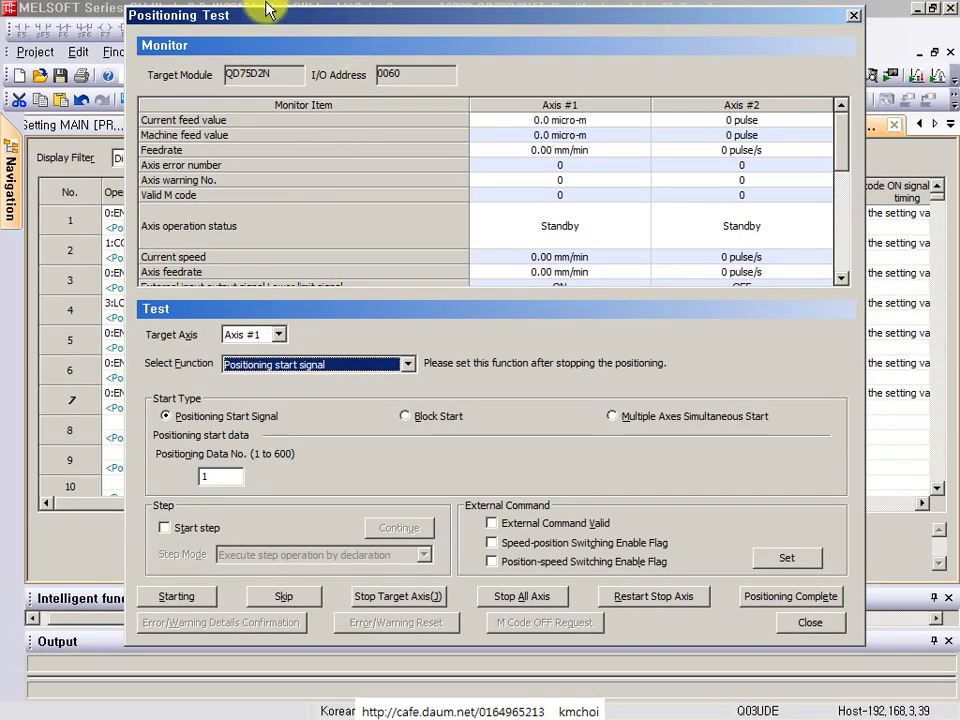
drag(268, 8, 641, 46)
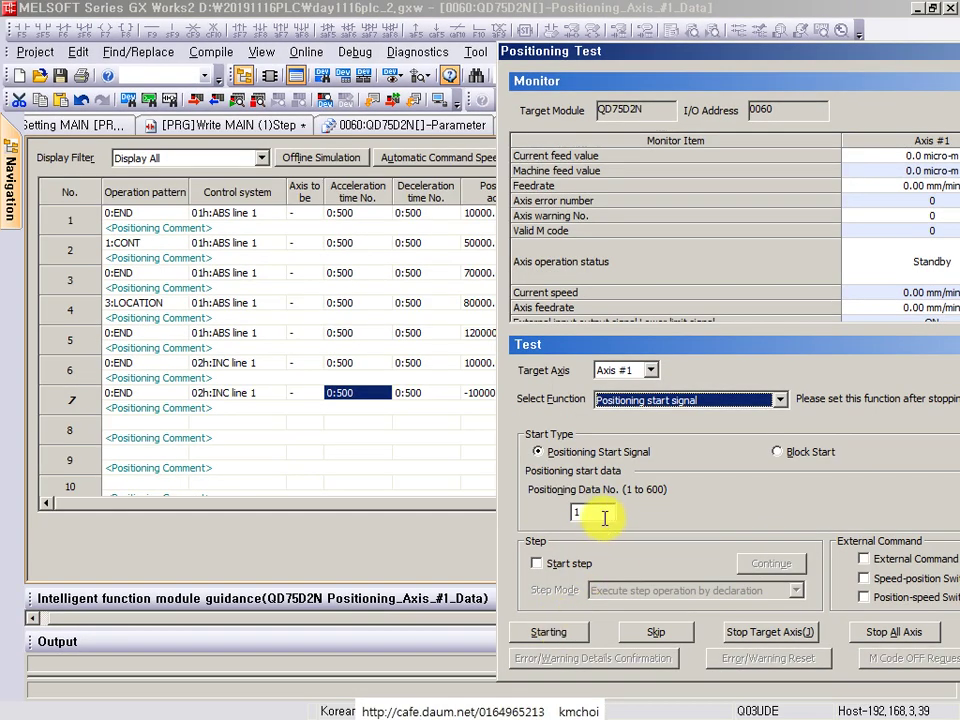
click(616, 513)
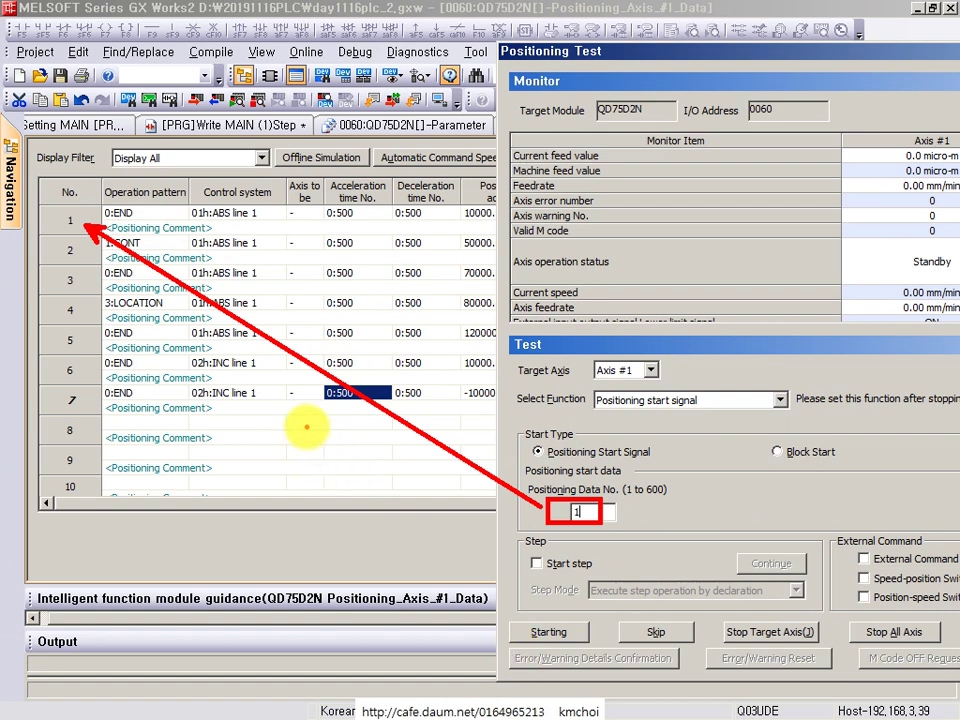
double_click(578, 511)
text(2)
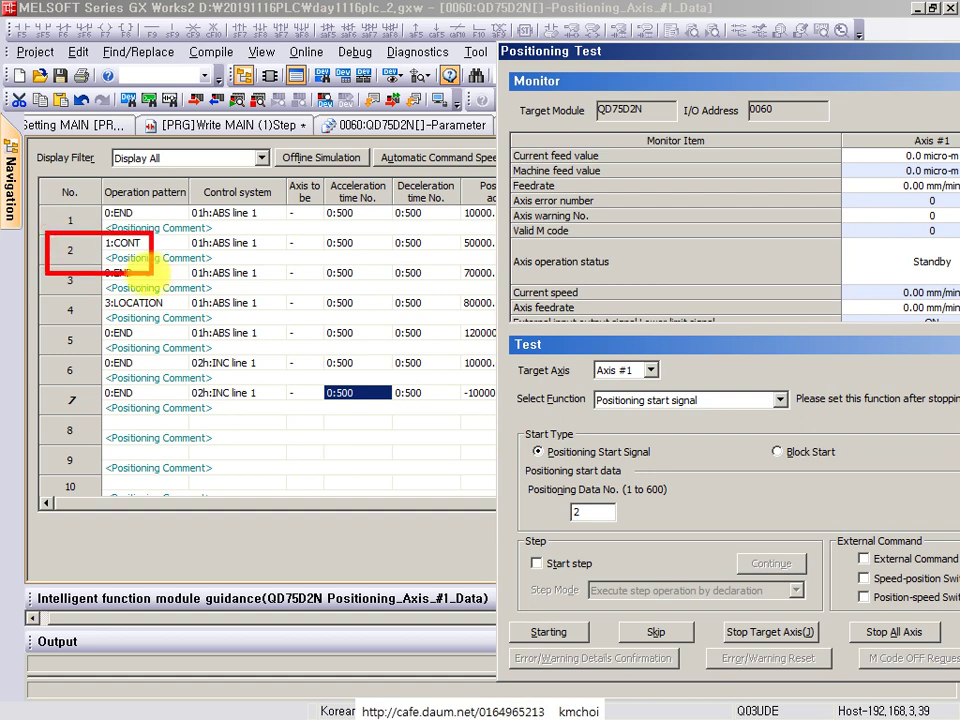
click(215, 393)
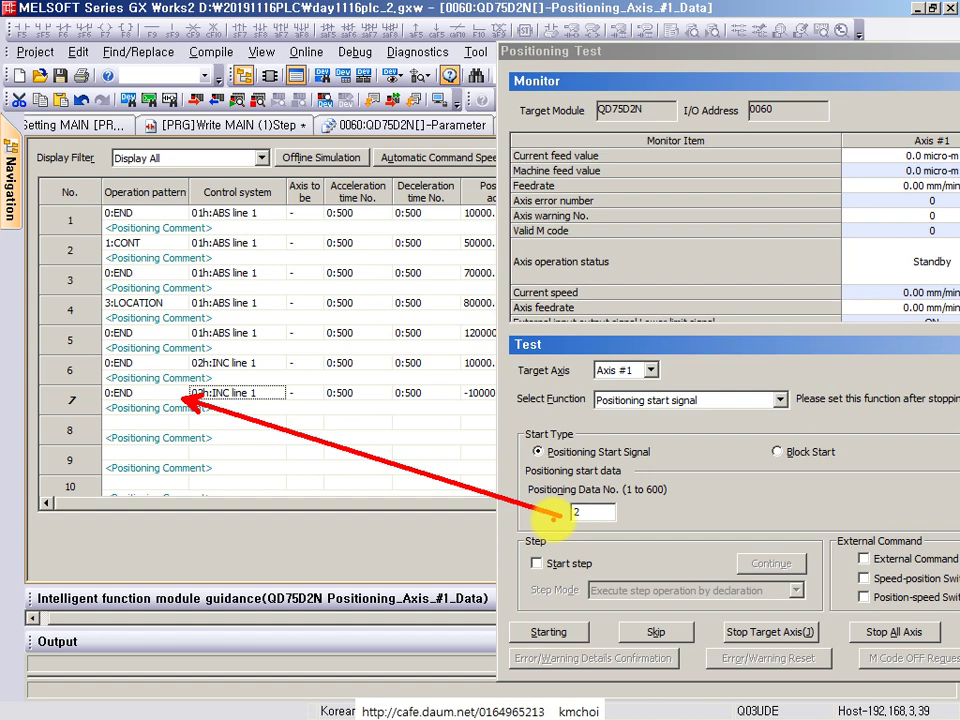
double_click(590, 511)
text(1)
- Compare against row 1 of the positioning data, start data No. 1 on Axis #1, and check the motion in the LifeCam view
drag(561, 51, 556, 17)
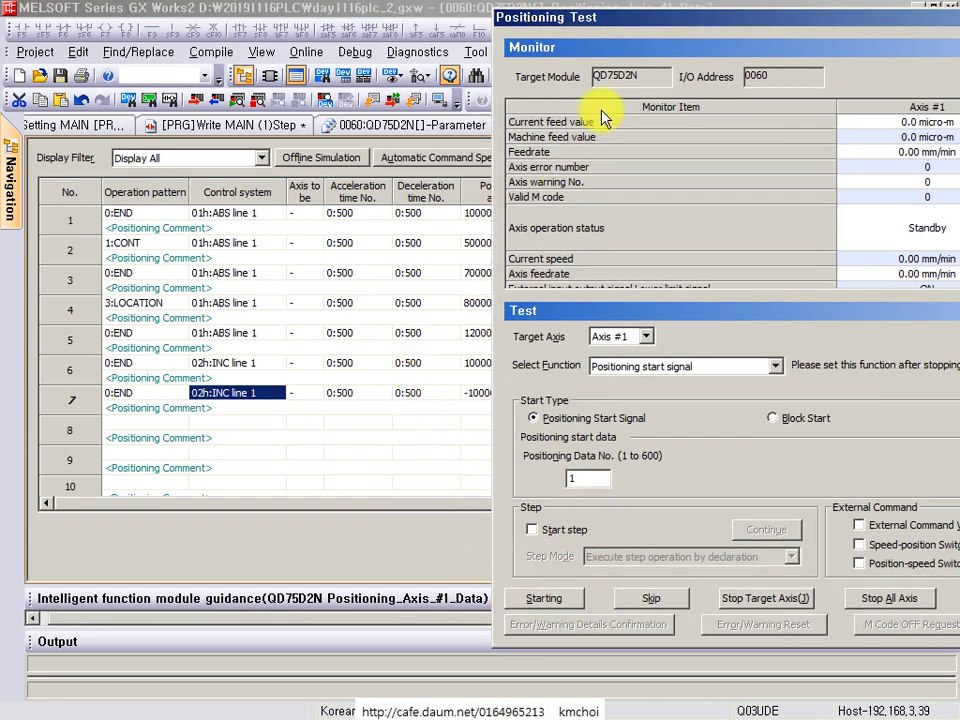
mouse_move(586, 22)
mouse_down()
mouse_move(392, 198)
mouse_move(328, 327)
mouse_up()
drag(430, 186, 553, 239)
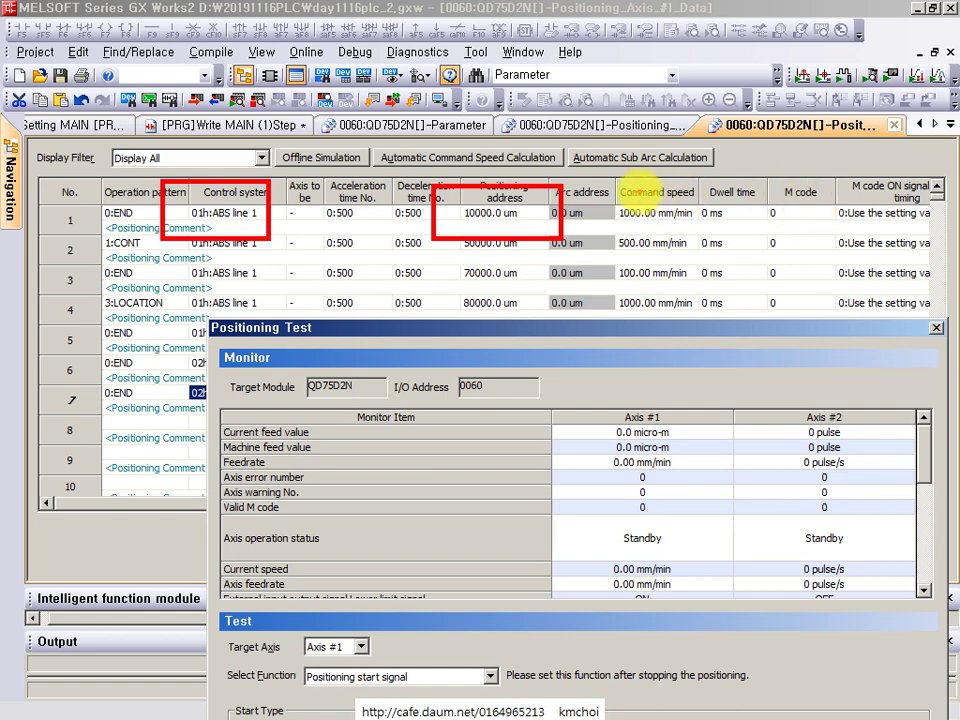
drag(600, 186, 722, 238)
key(Escape)
mouse_move(352, 327)
mouse_down()
mouse_move(269, 147)
mouse_move(321, 77)
mouse_up()
click(221, 704)
key(alt+Tab)
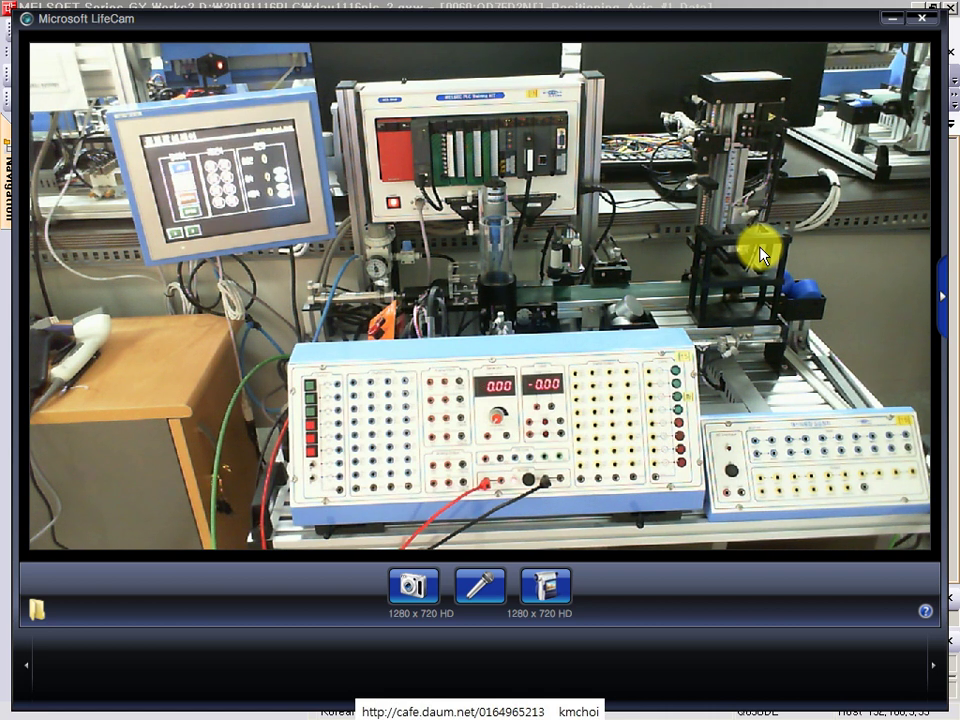
key(alt+Tab)
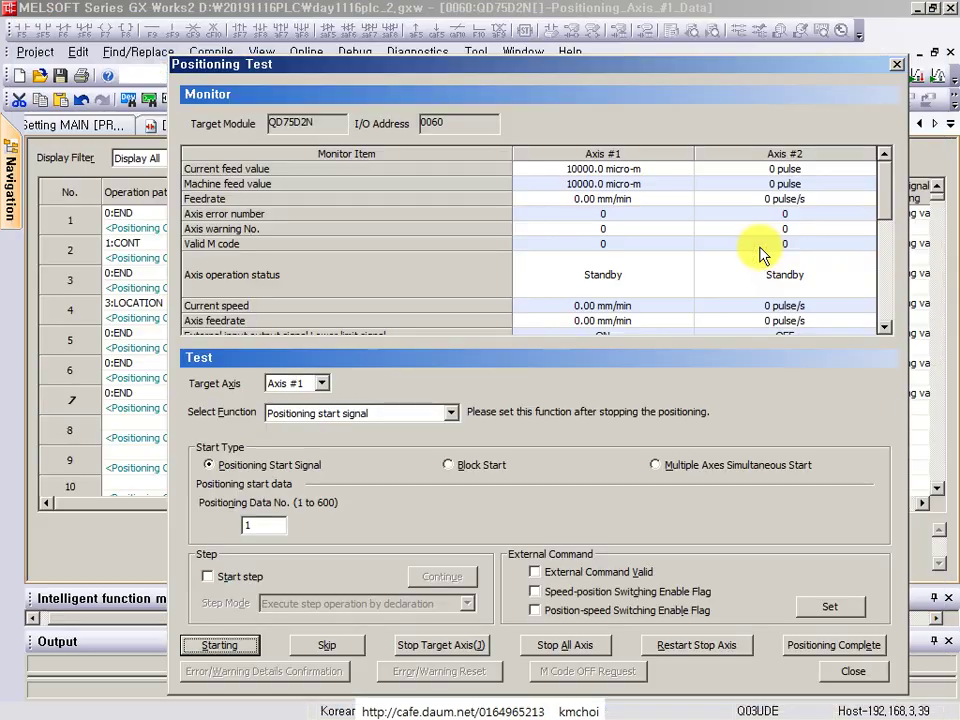
- Set the positioning data number to 2 and start positioning on Axis #1
drag(240, 66, 332, 371)
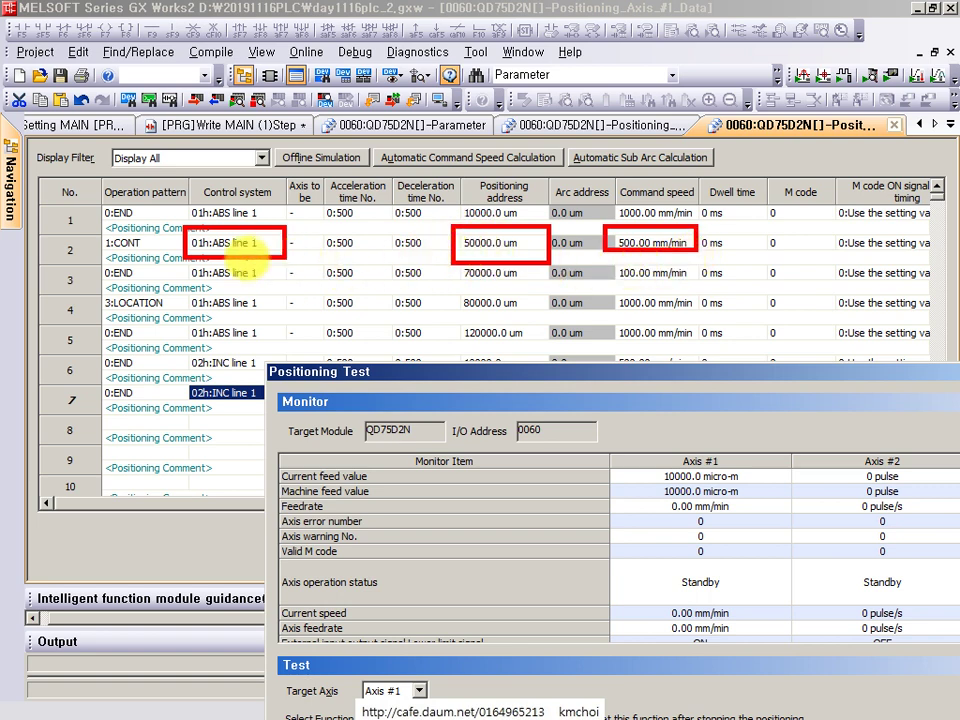
drag(606, 260, 718, 290)
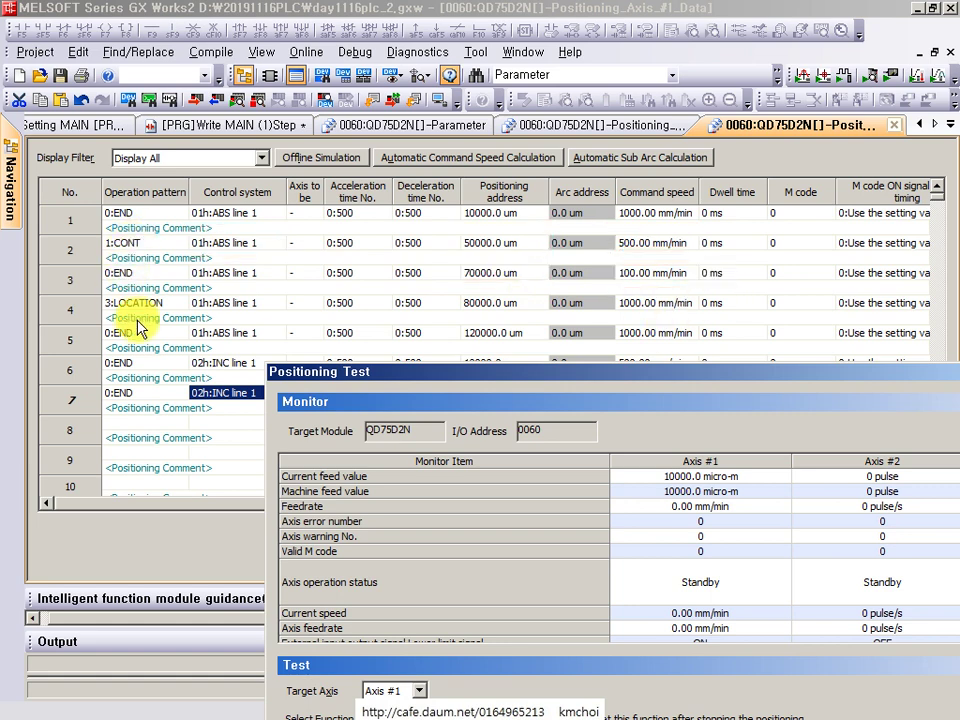
drag(257, 370, 303, 99)
double_click(400, 562)
text(2)
click(372, 683)
- Follow the continuous move from data No. 2 to No. 3, alternating between the LifeCam view and the Axis #1 monitor
key(alt+Tab)
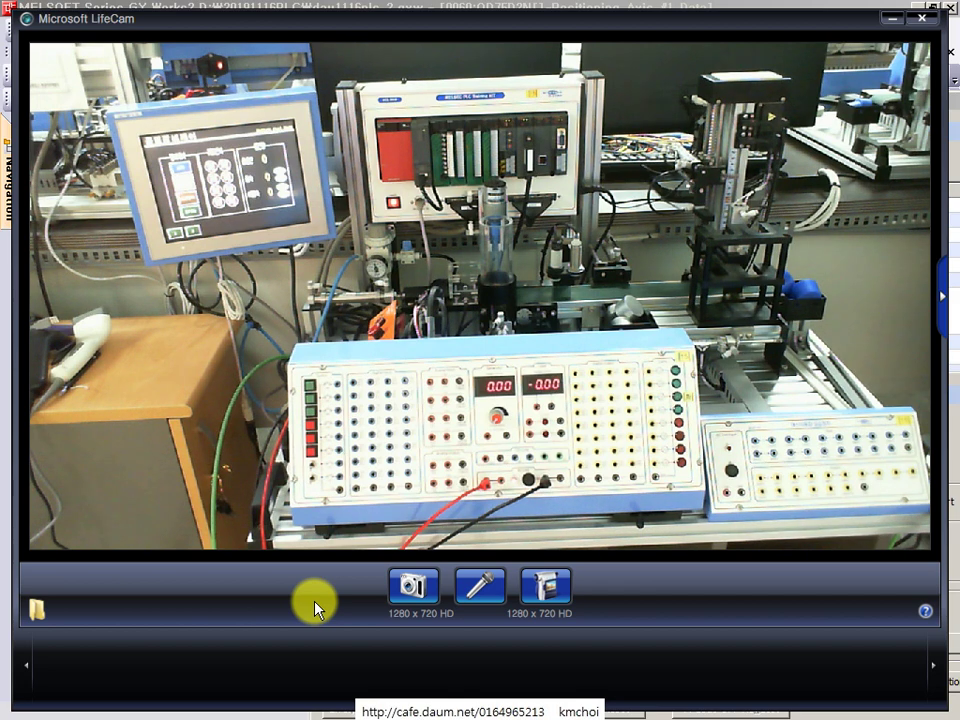
key(alt+Tab)
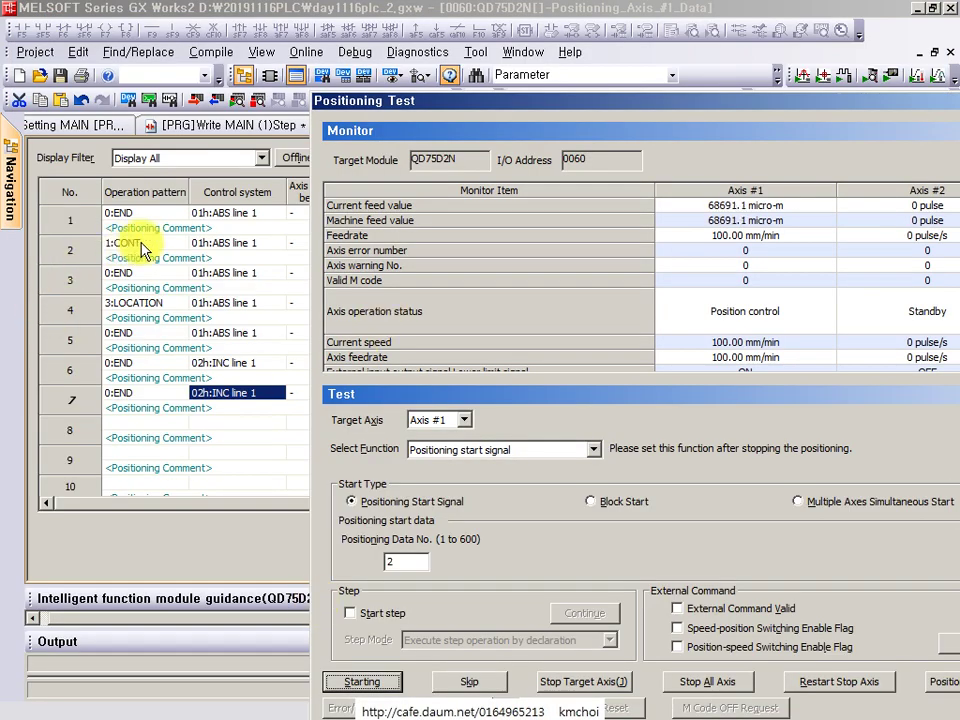
key(alt+Tab)
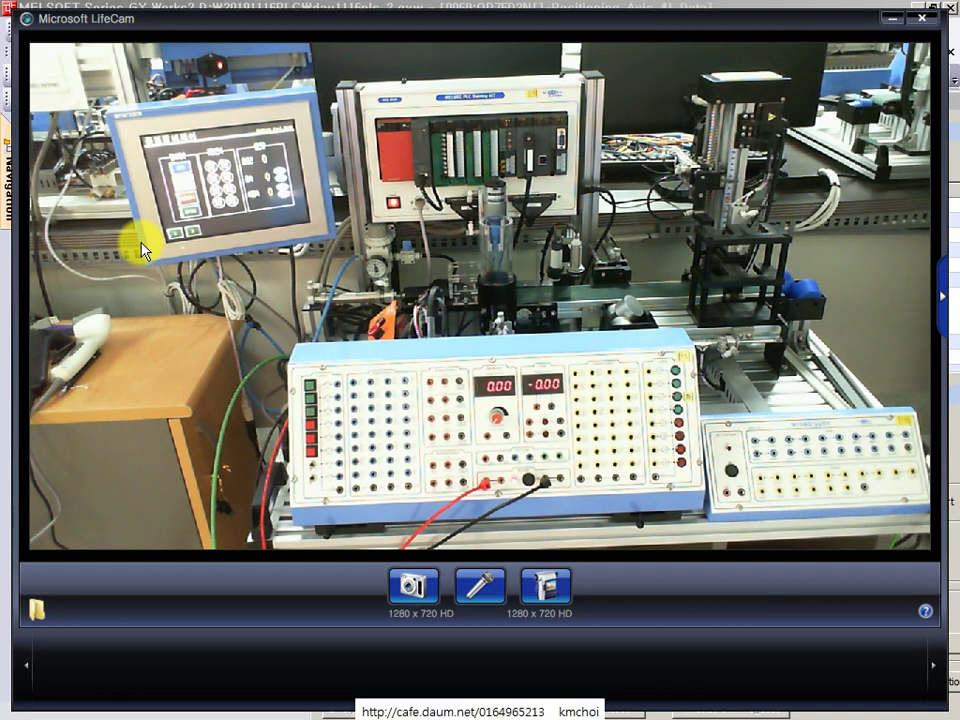
key(alt+Tab)
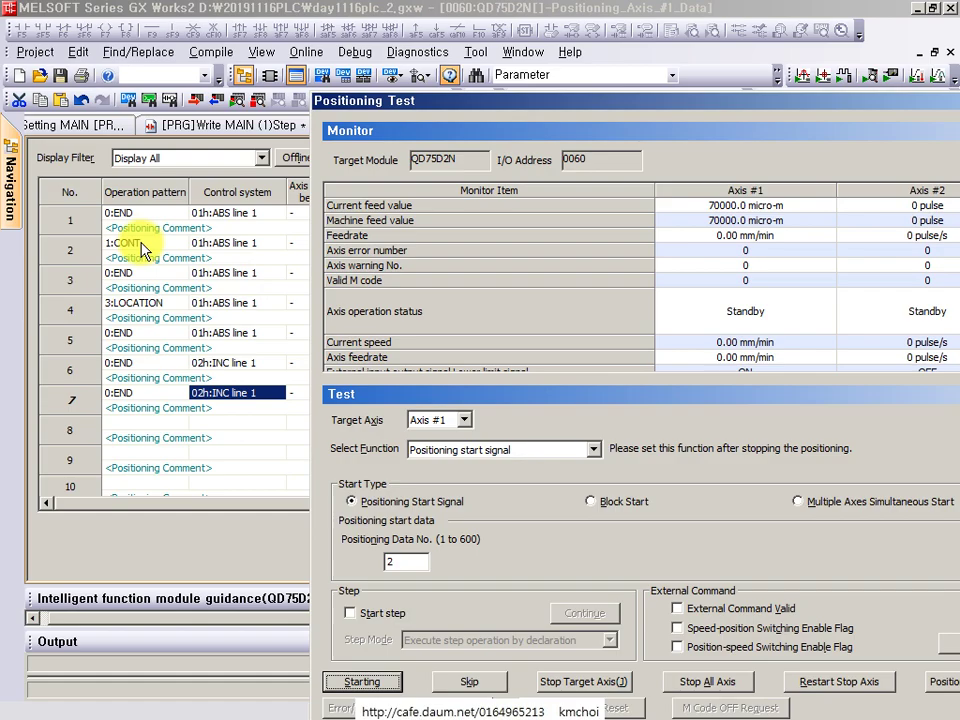
key(alt+Tab)
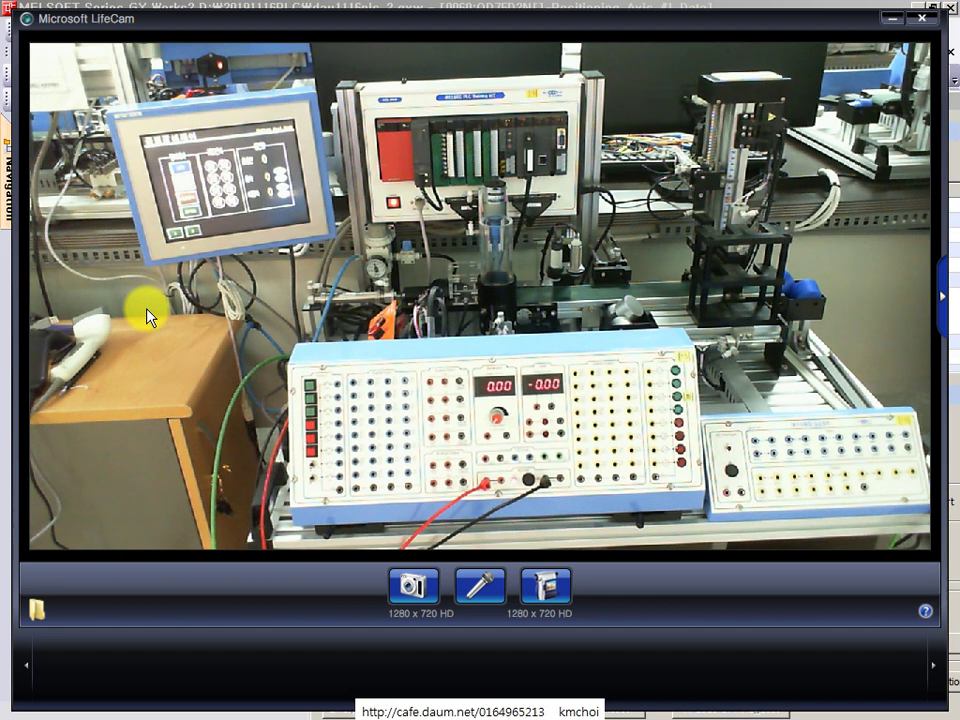
key(alt+Tab)
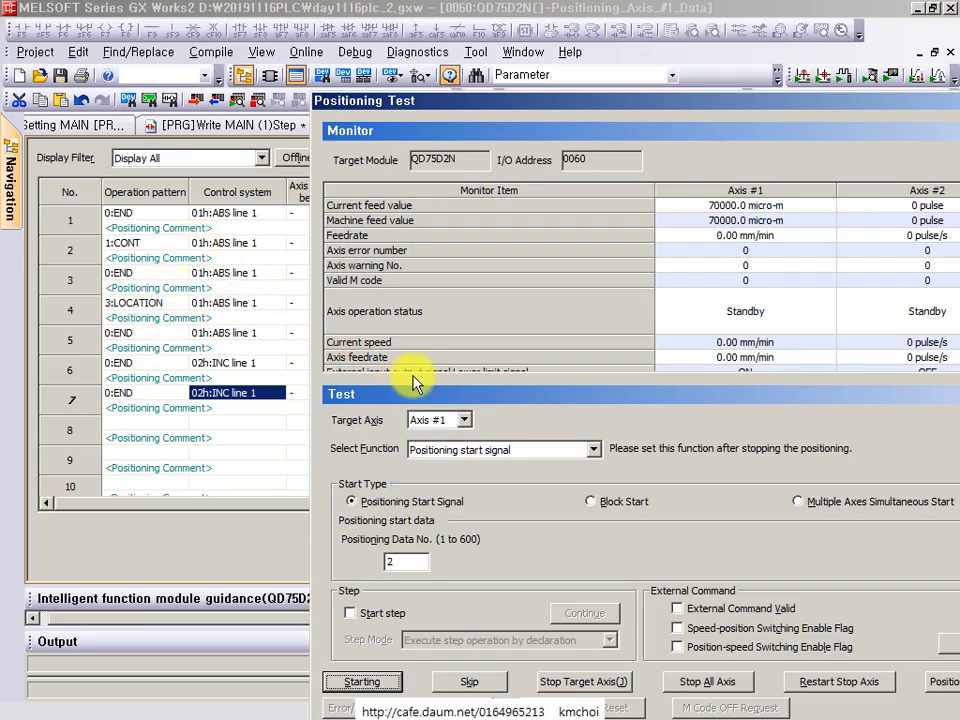
- Examine rows 4 and 5 of the positioning data, comparing the LOCATION pattern and both positioning addresses with the test dialog moved aside
click(150, 303)
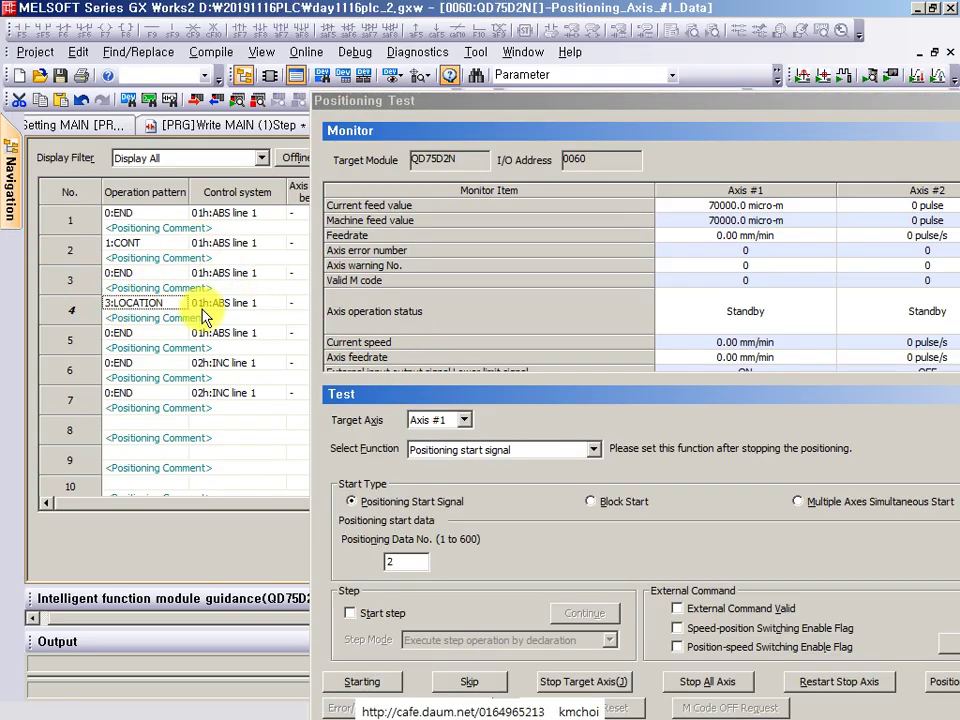
drag(405, 101, 766, 101)
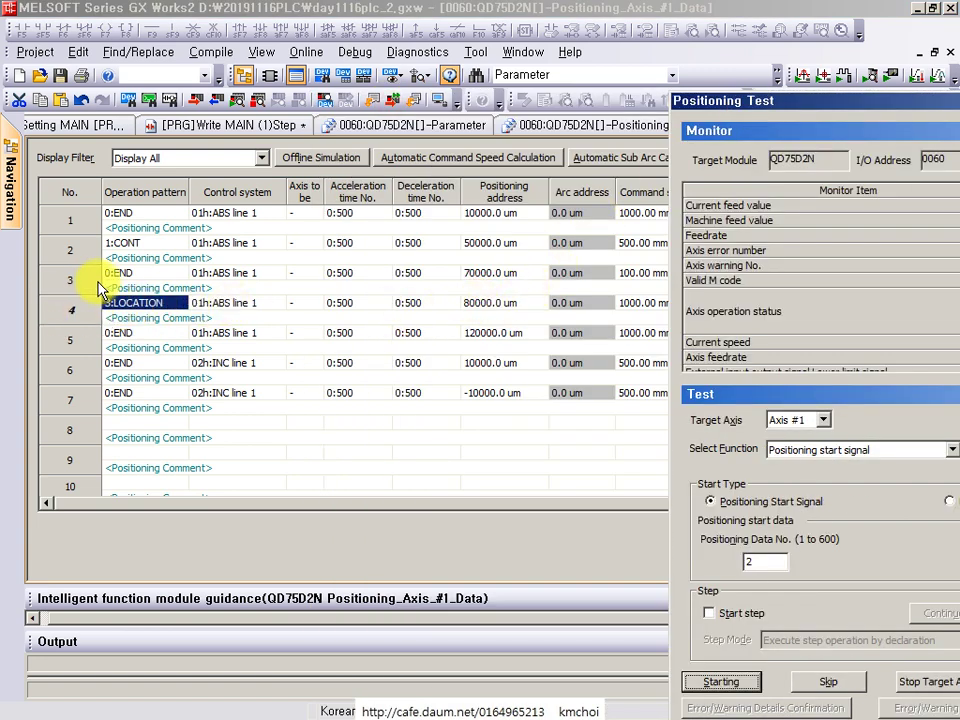
drag(48, 298, 160, 332)
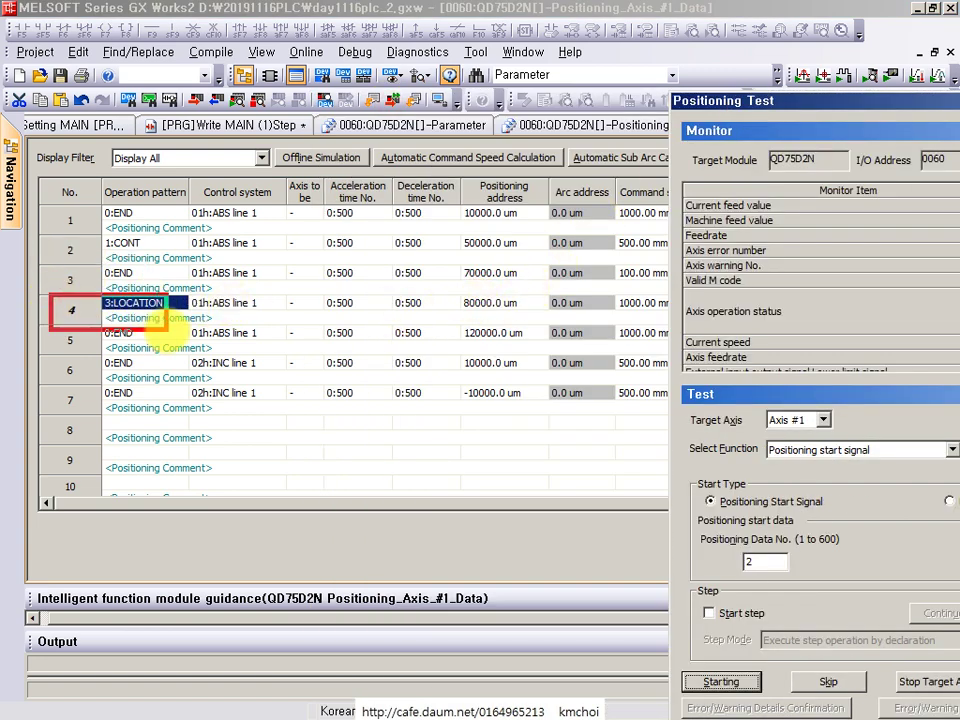
mouse_move(443, 293)
mouse_down()
mouse_move(514, 313)
mouse_move(652, 313)
mouse_up()
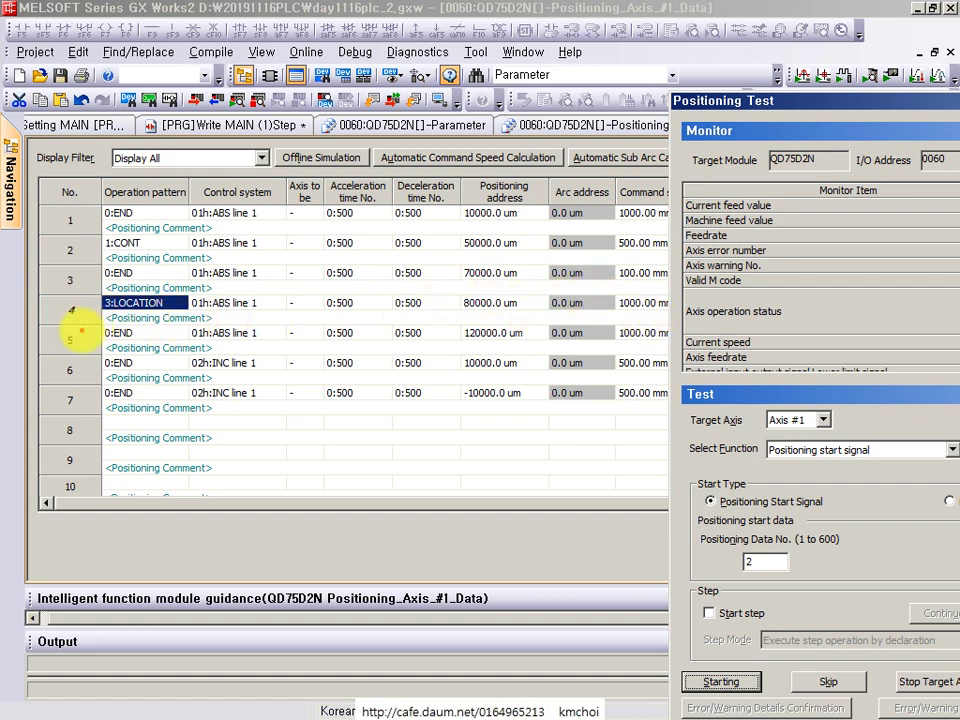
drag(87, 318, 574, 352)
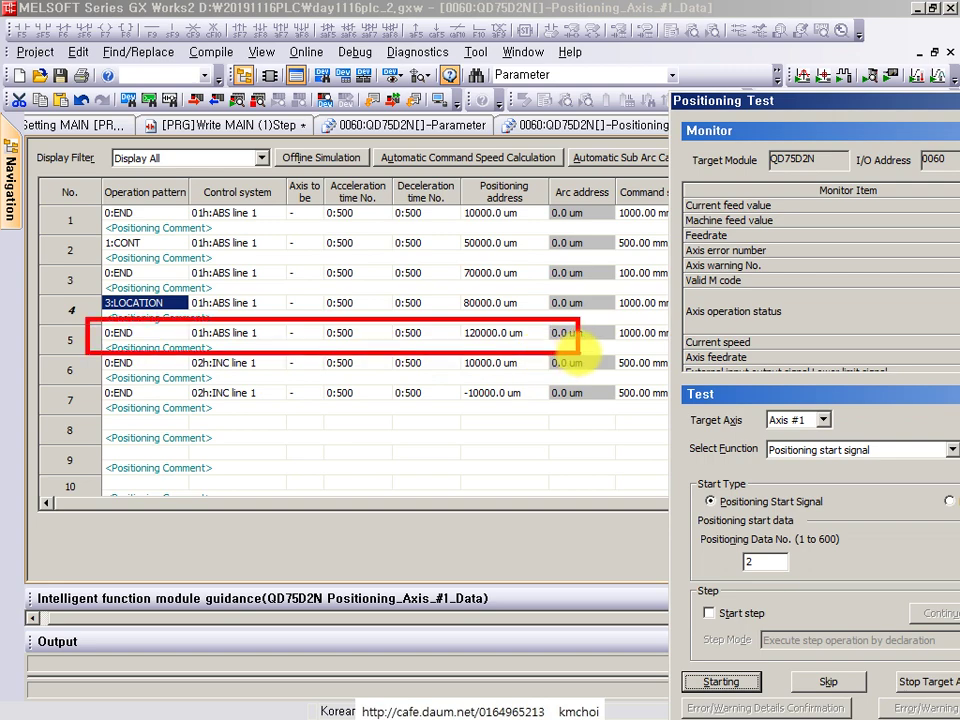
- Set the positioning data number to 4 and start positioning on Axis #1
drag(742, 100, 402, 28)
double_click(412, 489)
text(4)
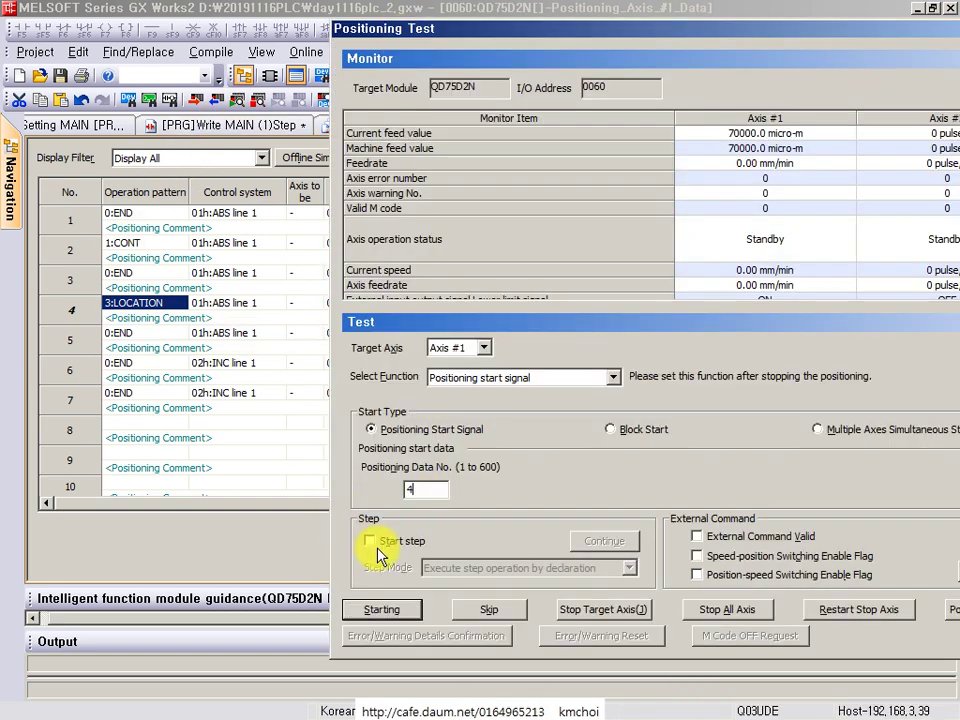
click(407, 611)
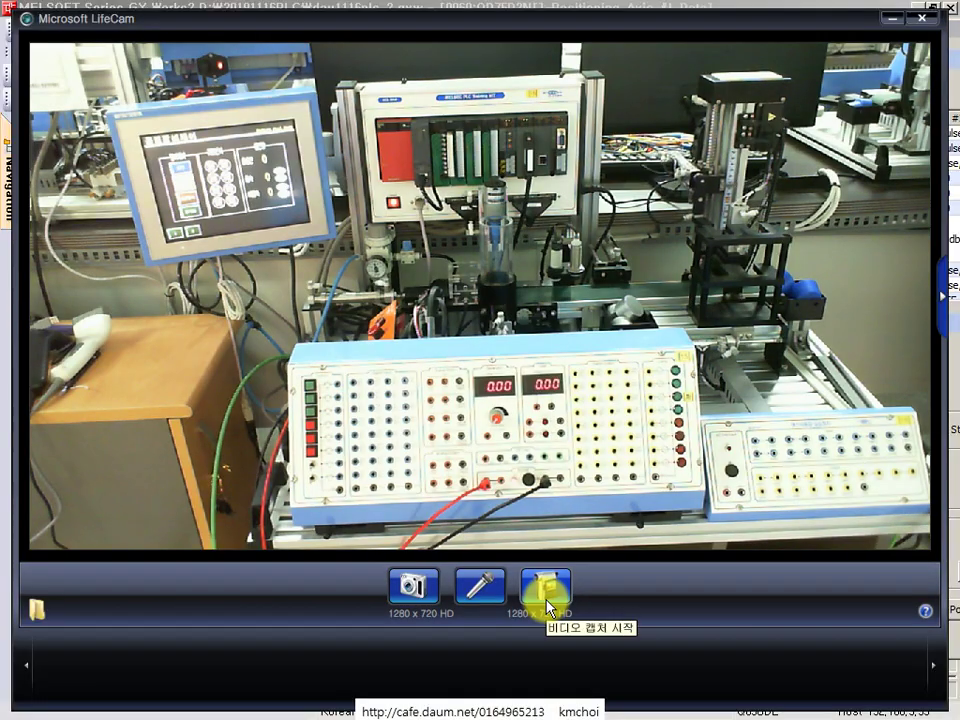
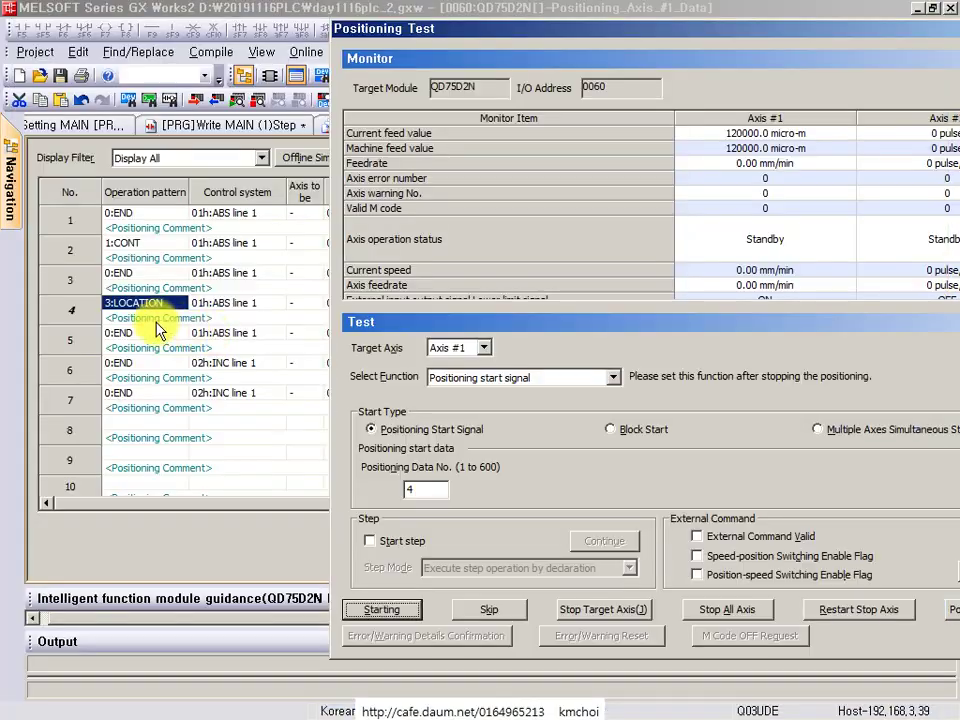
- Check the incremental row 6 in the positioning data, then run positioning data No. 6 on Axis #1
click(155, 337)
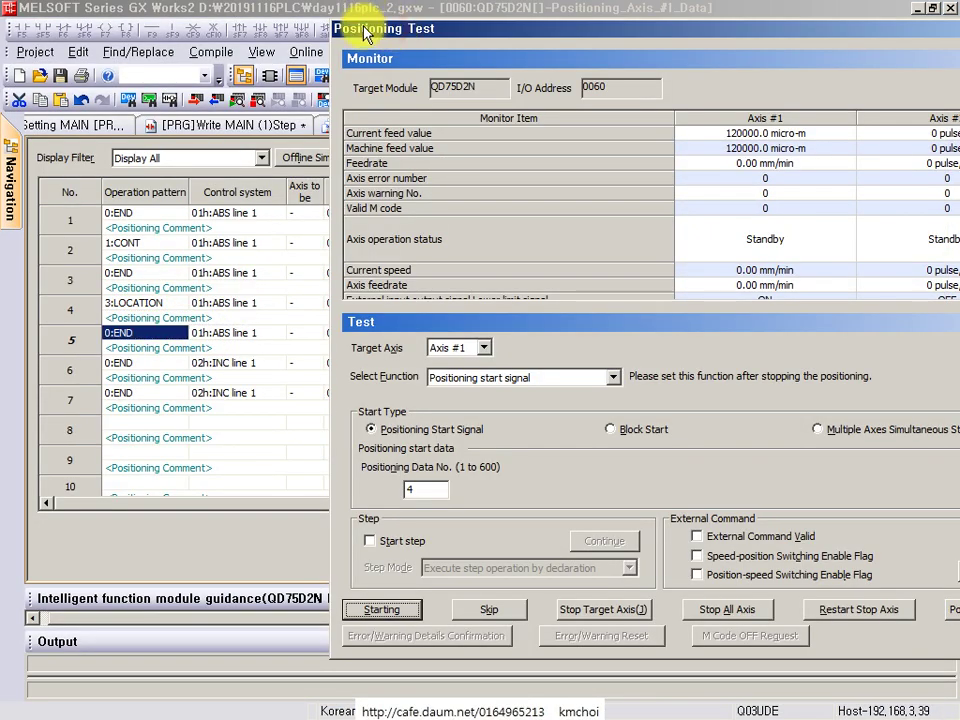
drag(368, 30, 630, 110)
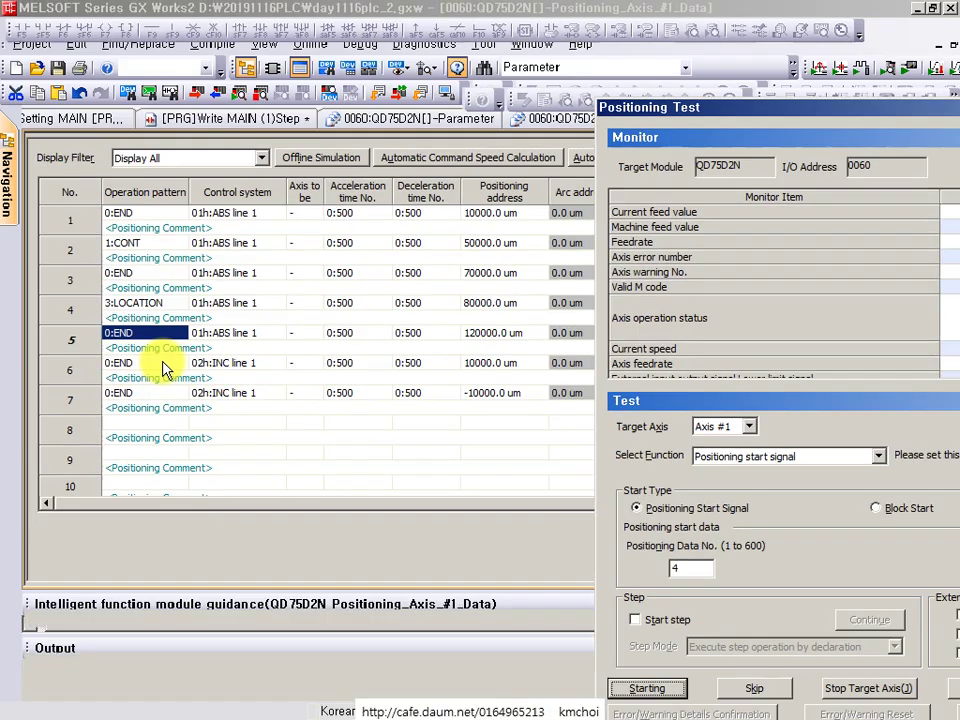
click(280, 366)
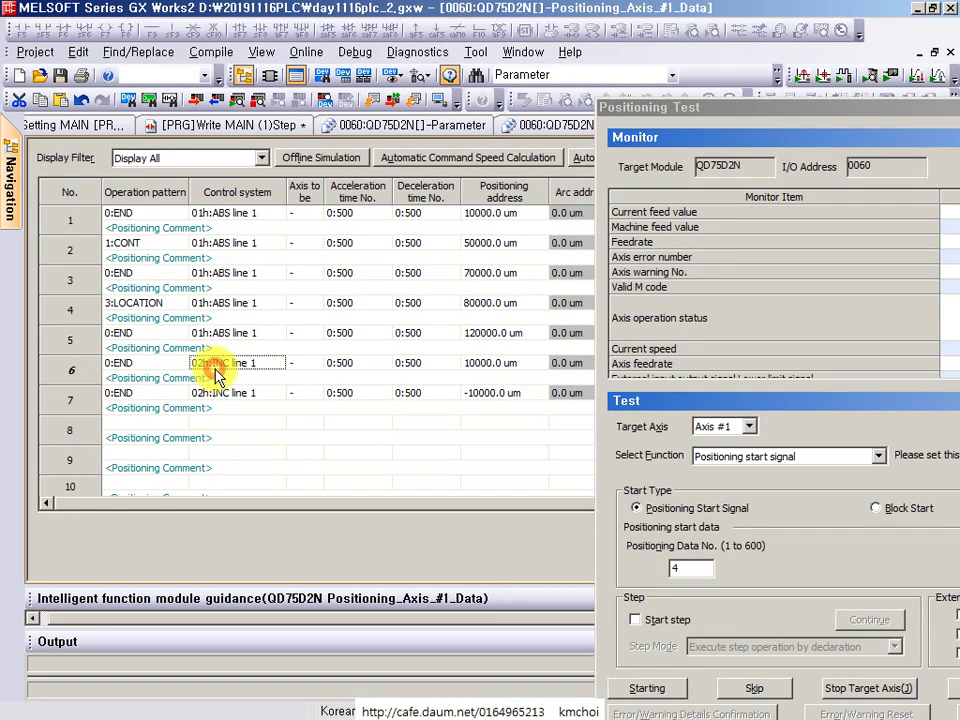
drag(671, 105, 307, 50)
drag(321, 514, 279, 514)
text(6)
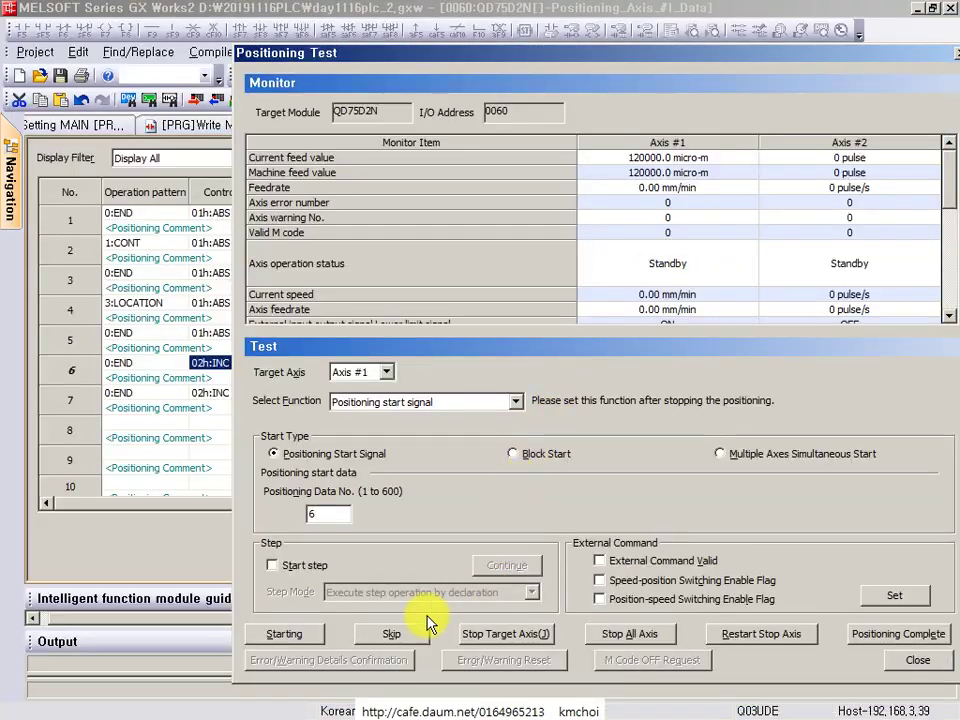
click(300, 634)
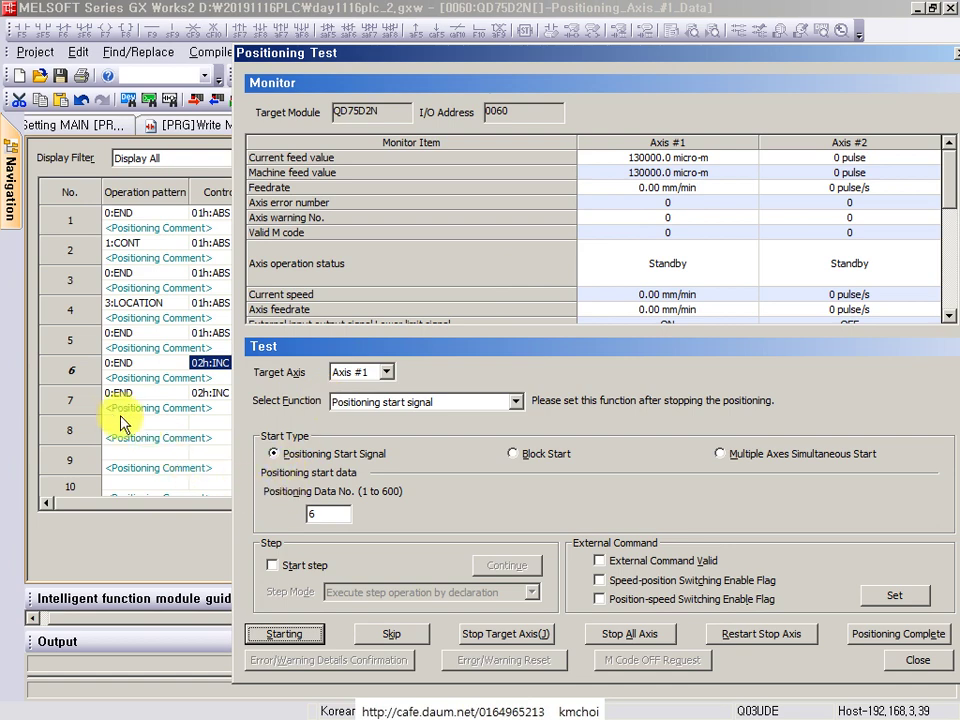
- Set the positioning data number to 7, check its incremental row in the table and start positioning on Axis #1
double_click(325, 513)
text(7)
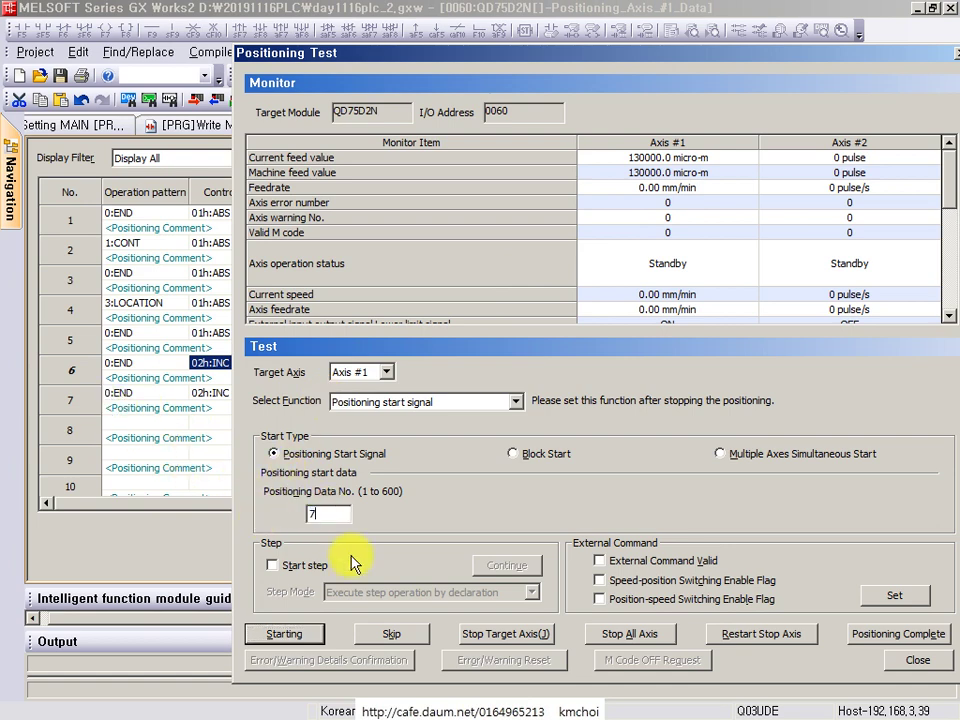
mouse_move(331, 52)
mouse_down()
mouse_move(360, 90)
mouse_move(263, 498)
mouse_up()
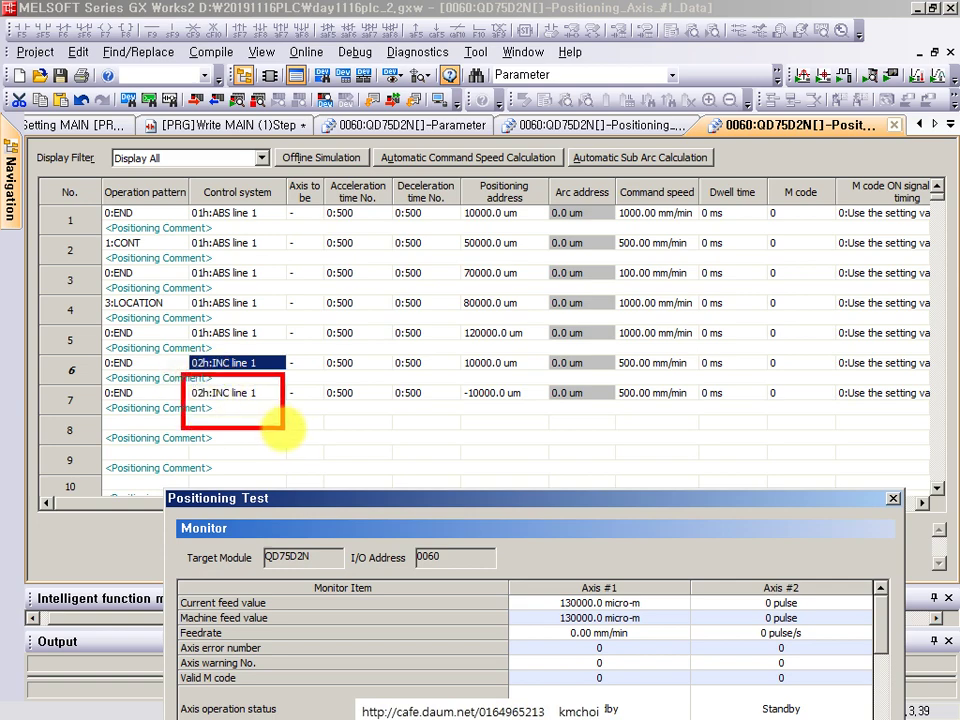
drag(388, 495, 501, 7)
click(338, 595)
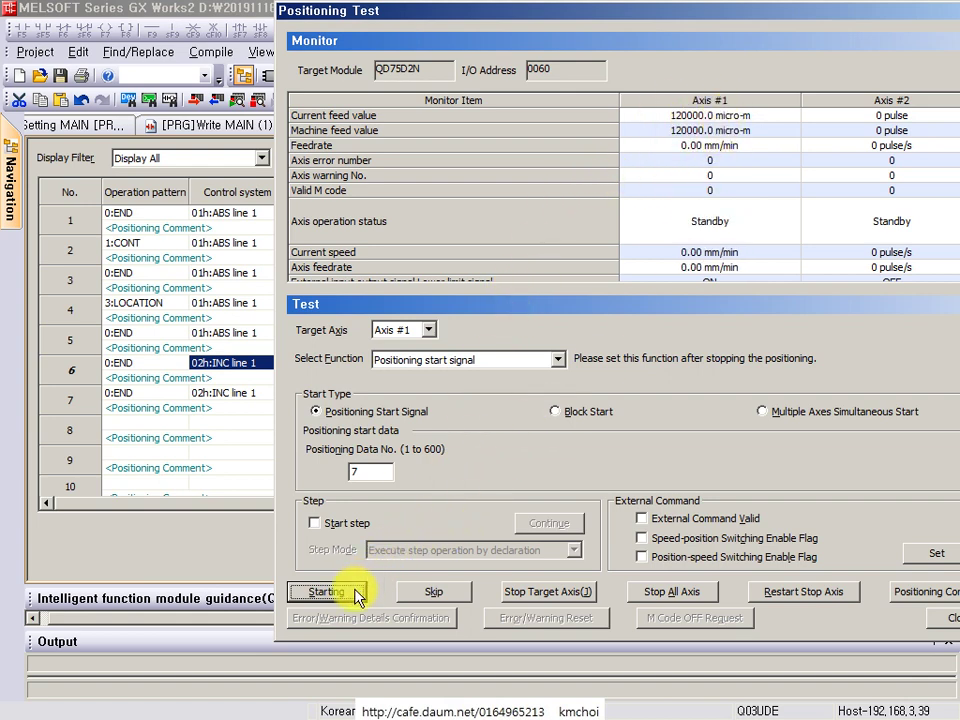
- Repeat the positioning start of data No. 7 three more times on Axis #1 and close the Positioning Test
key(Return)
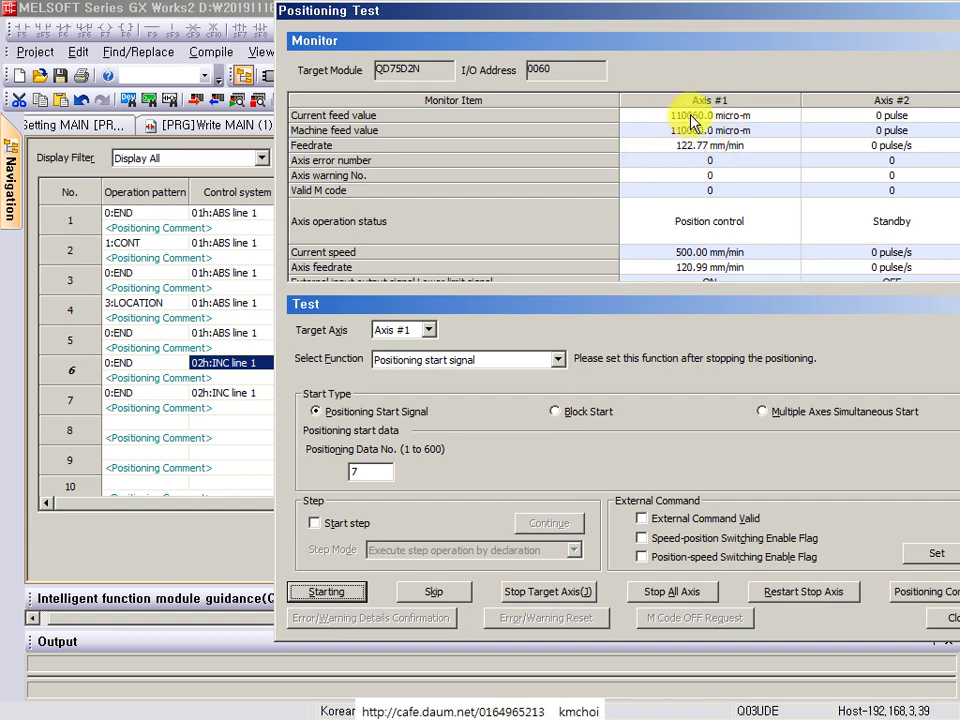
click(318, 594)
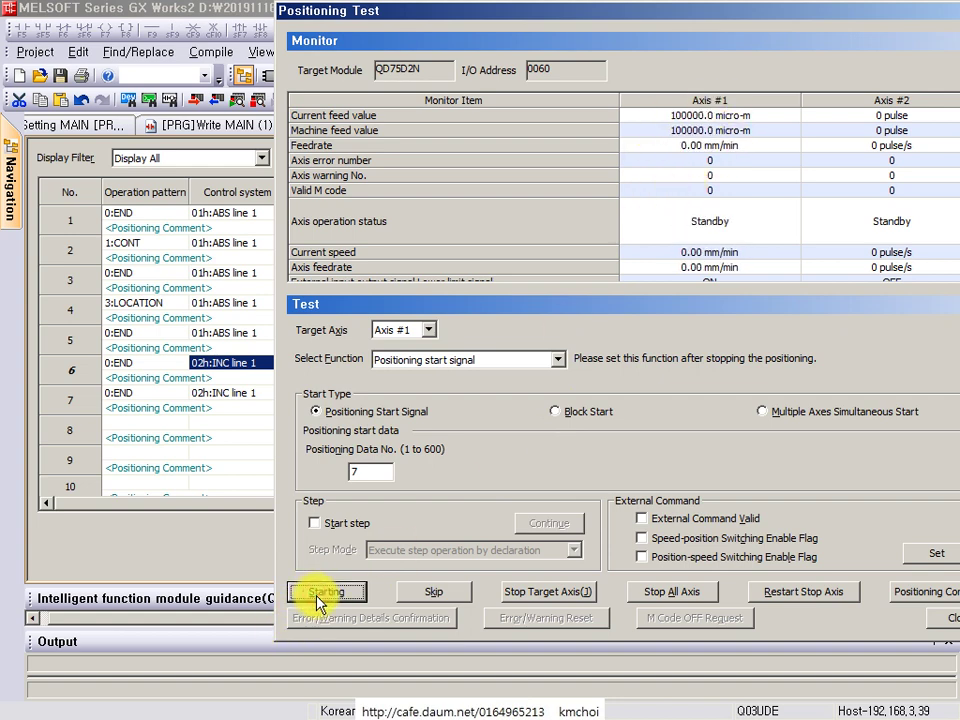
click(318, 594)
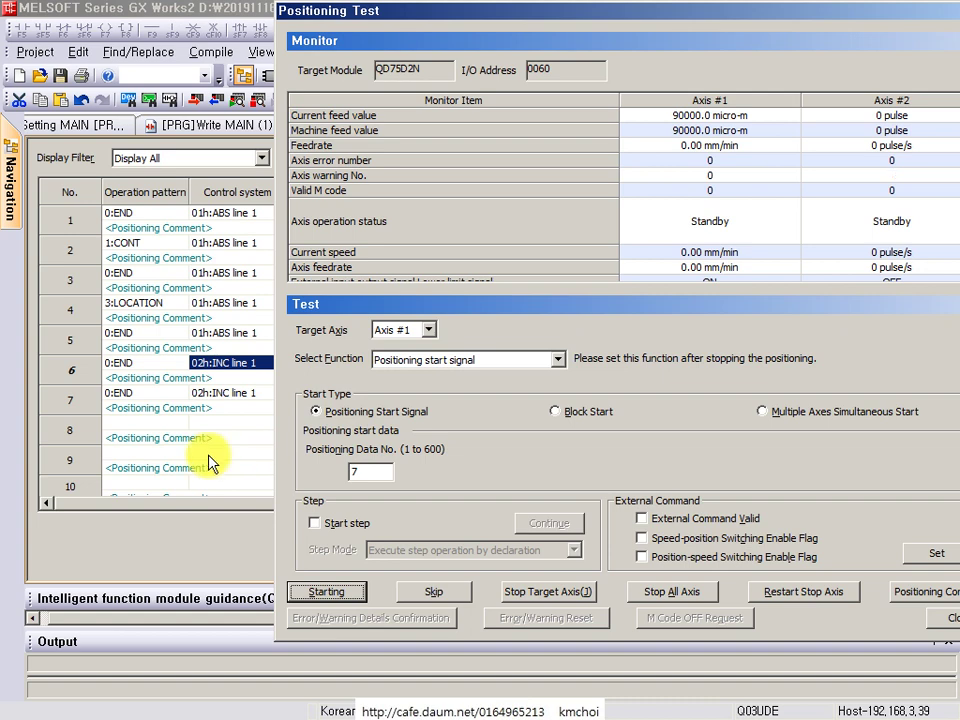
drag(626, 13, 449, 13)
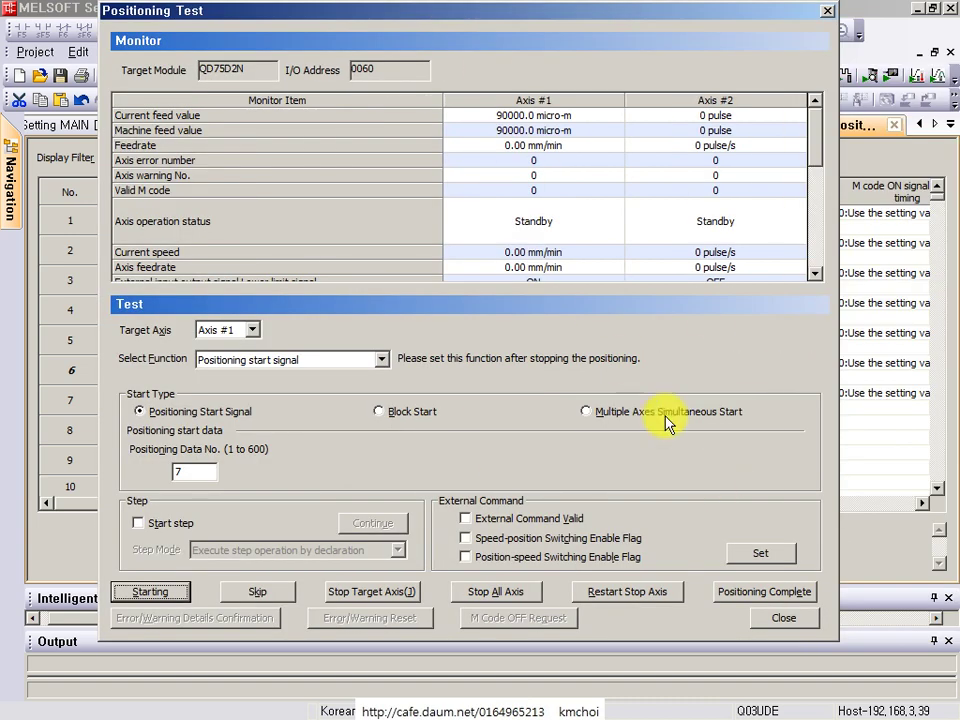
click(770, 622)
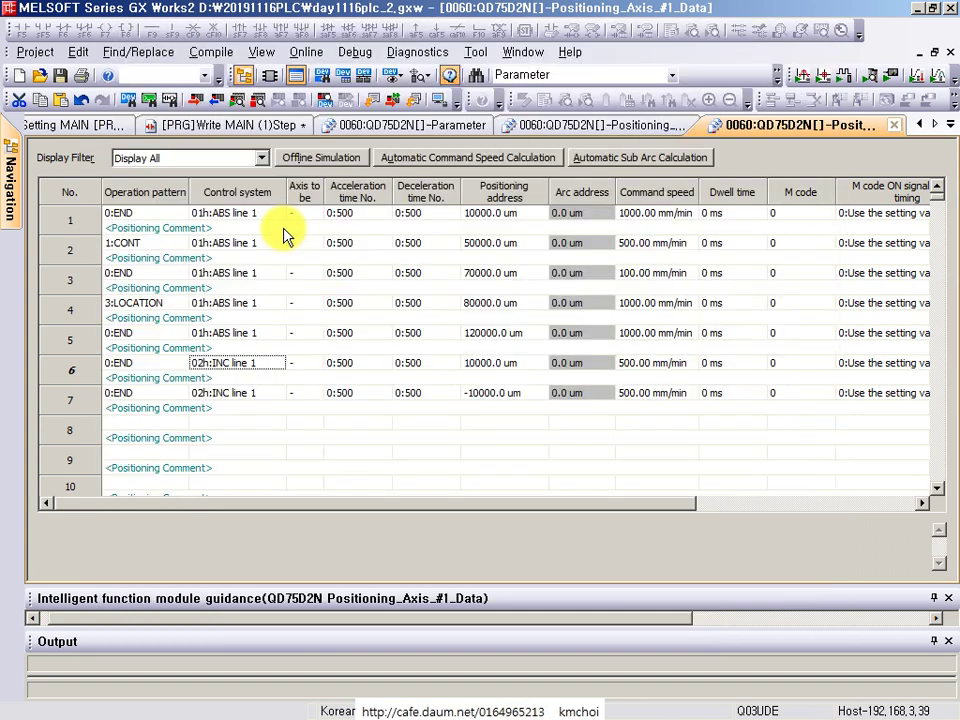
- Review the available control system options for row 1 of the positioning data, from linear control to LEND, without changing the setting
click(224, 203)
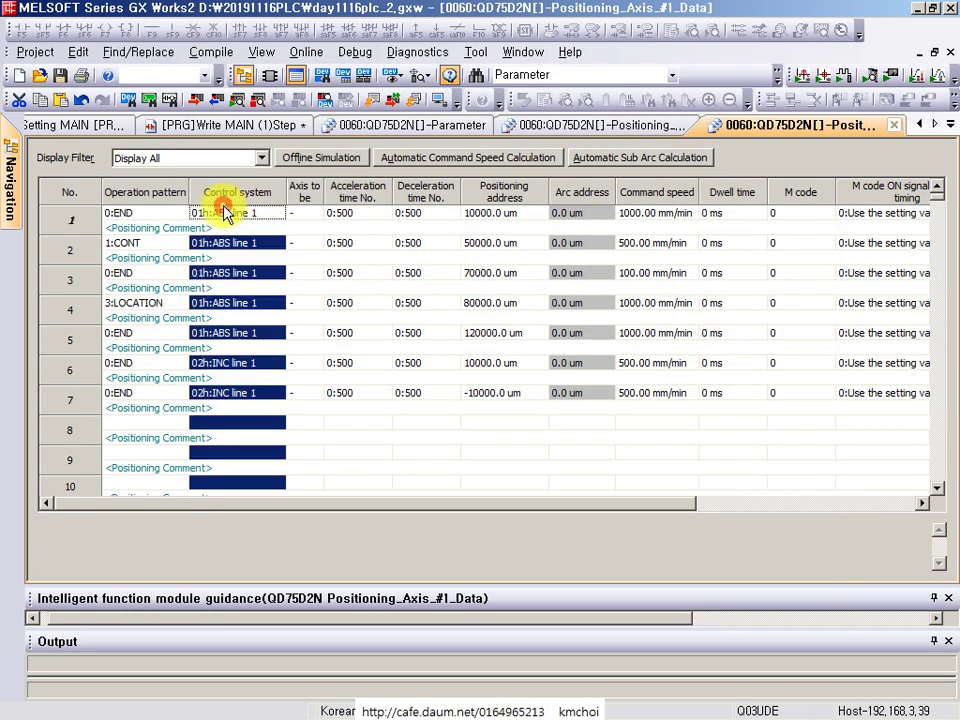
click(240, 214)
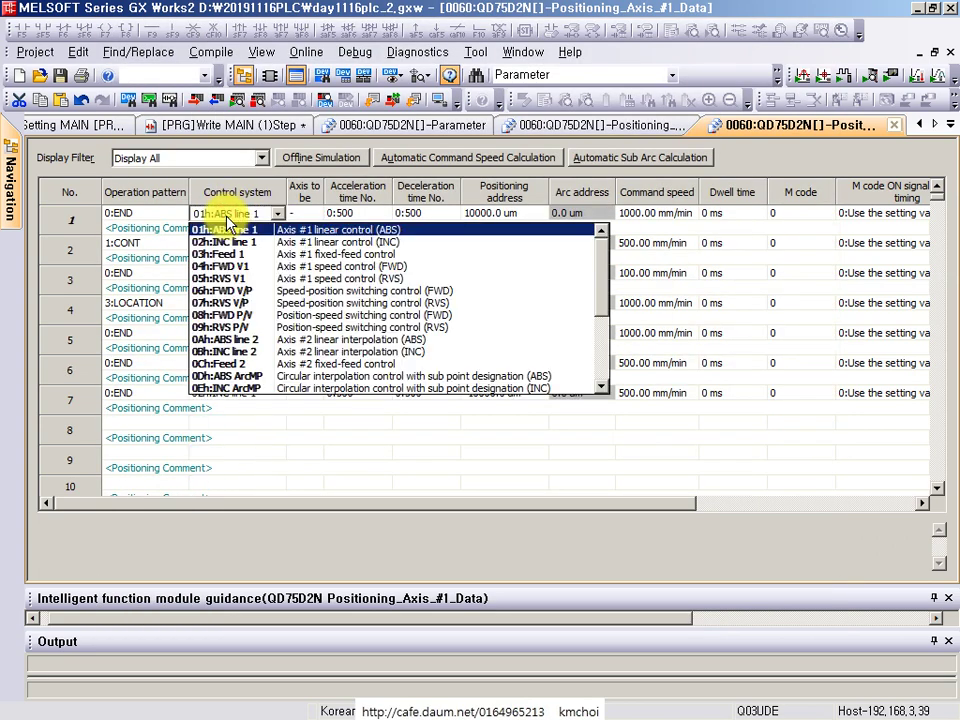
scroll(352, 352, down, 2)
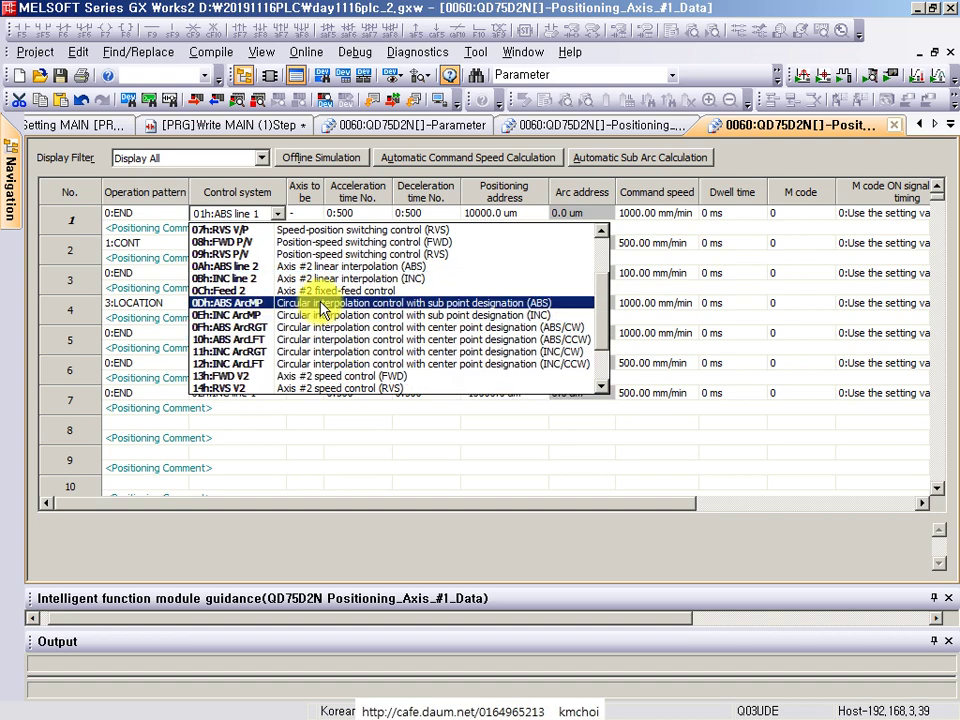
scroll(325, 312, down, 2)
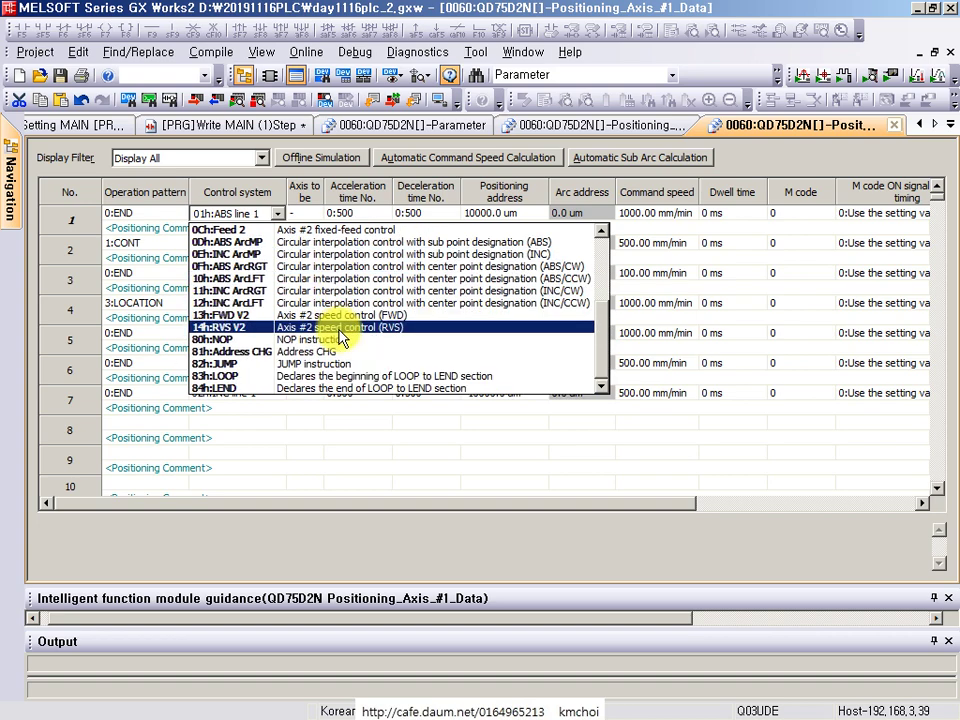
scroll(342, 332, up, 3)
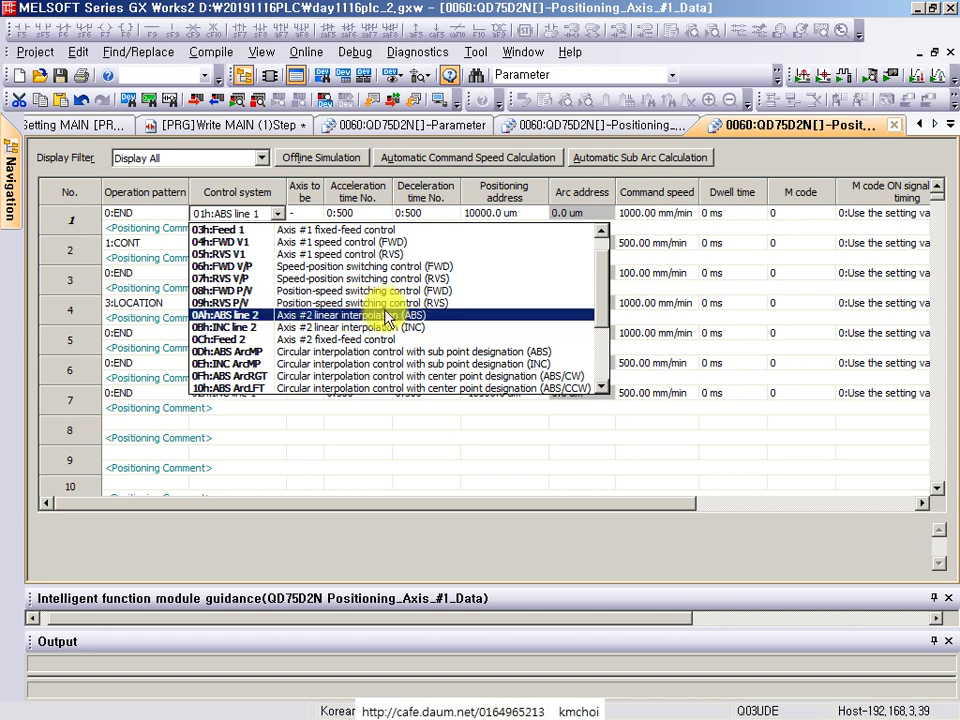
click(703, 306)
click(316, 308)
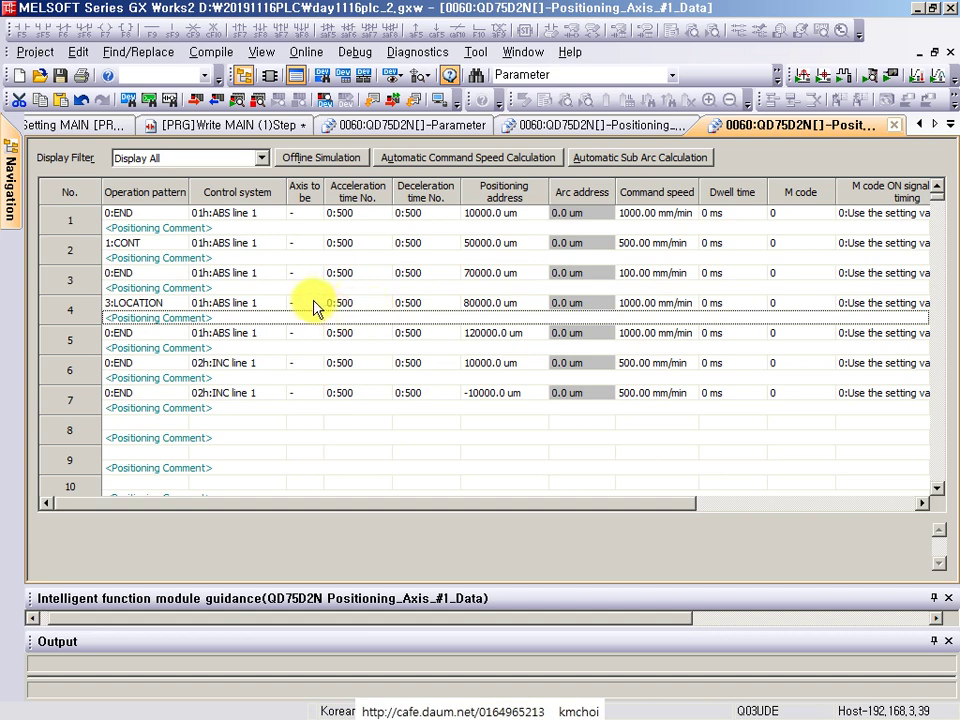
click(262, 287)
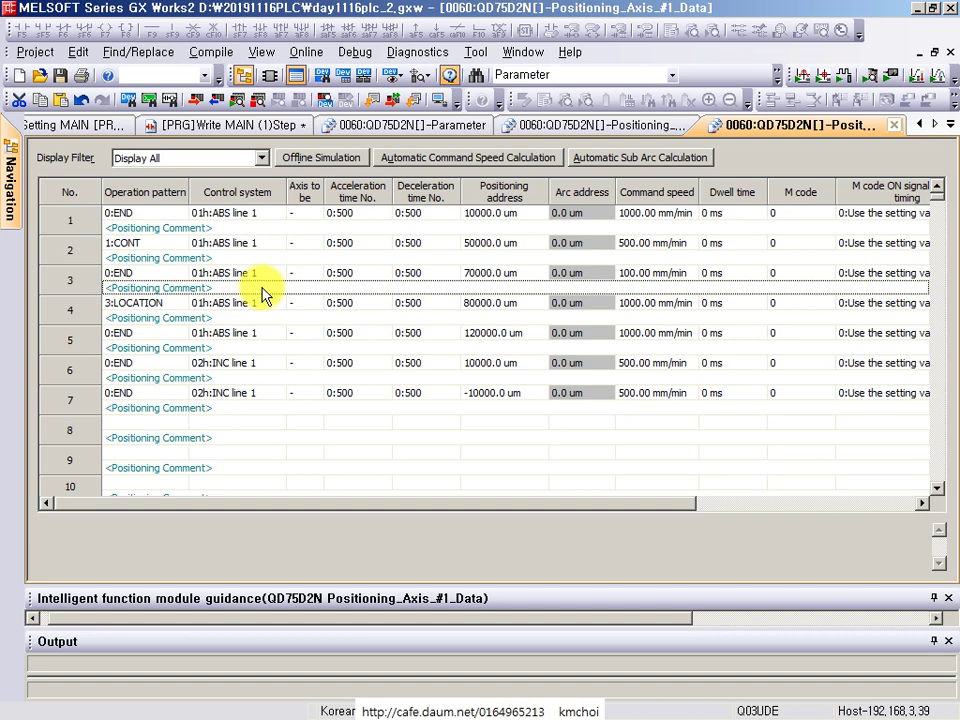
click(294, 347)
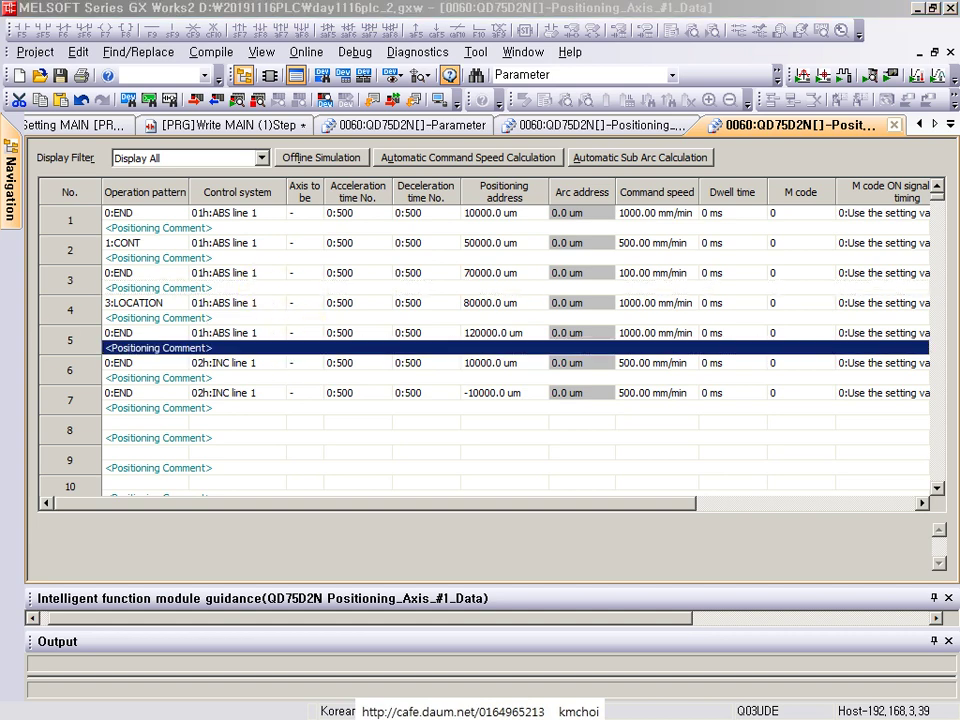